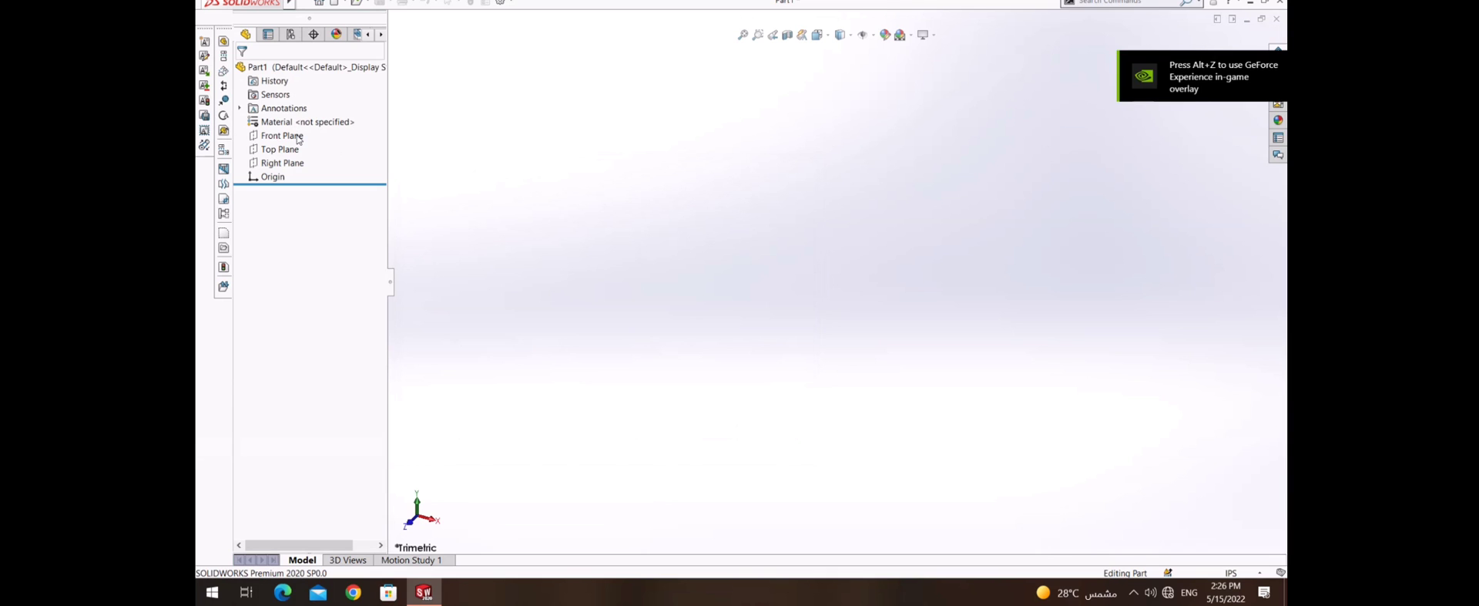
- Switch Part1's document units to MMGS (millimetre, gram, second) in Document Properties
left_click(500, 2)
left_click(582, 90)
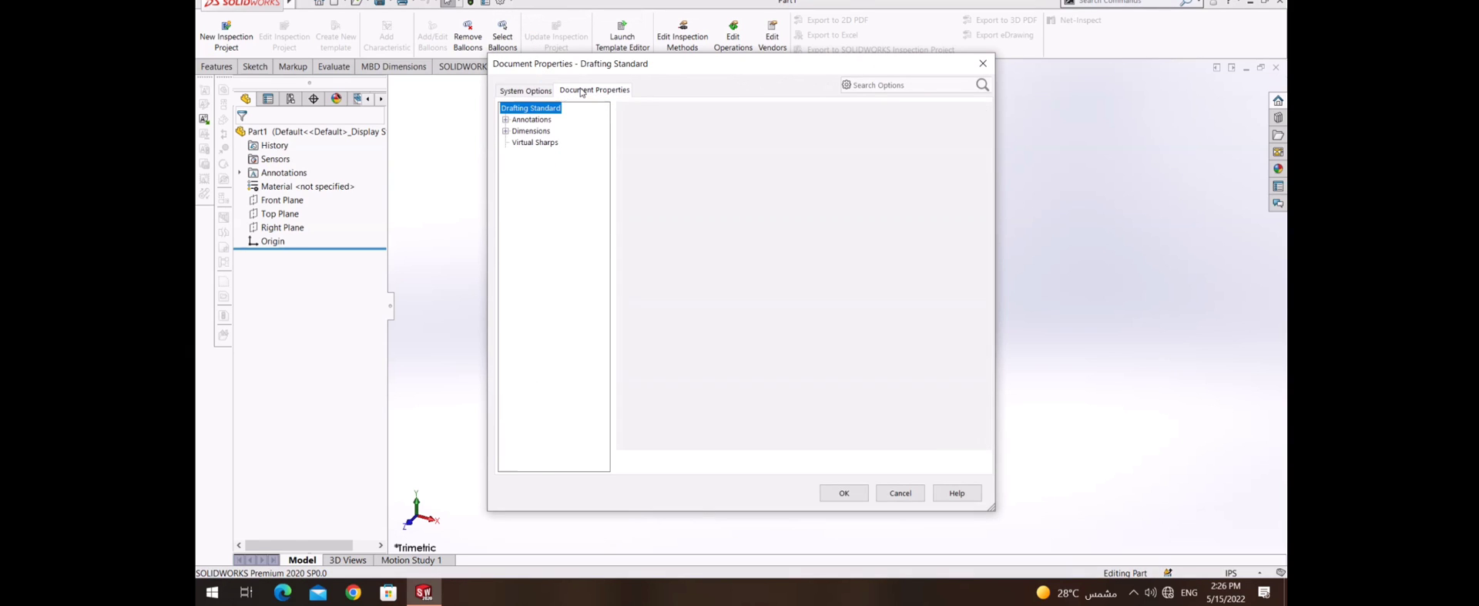
left_click(514, 201)
left_click(628, 144)
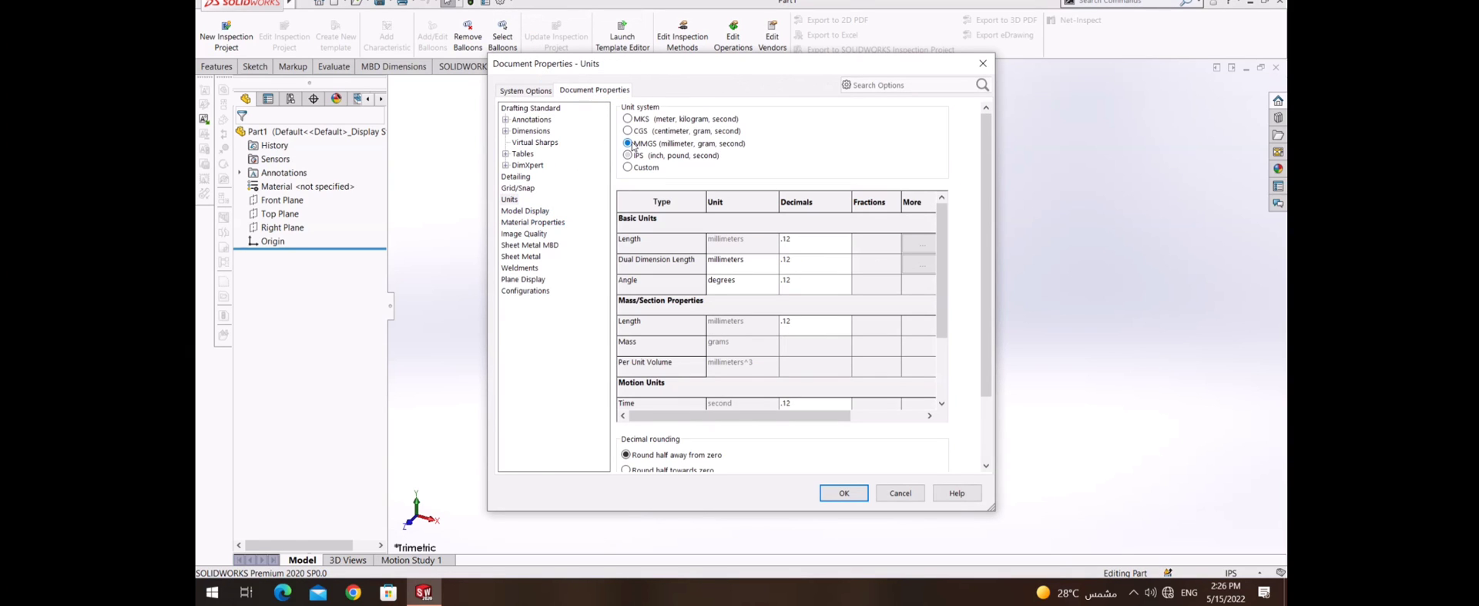
left_click(844, 492)
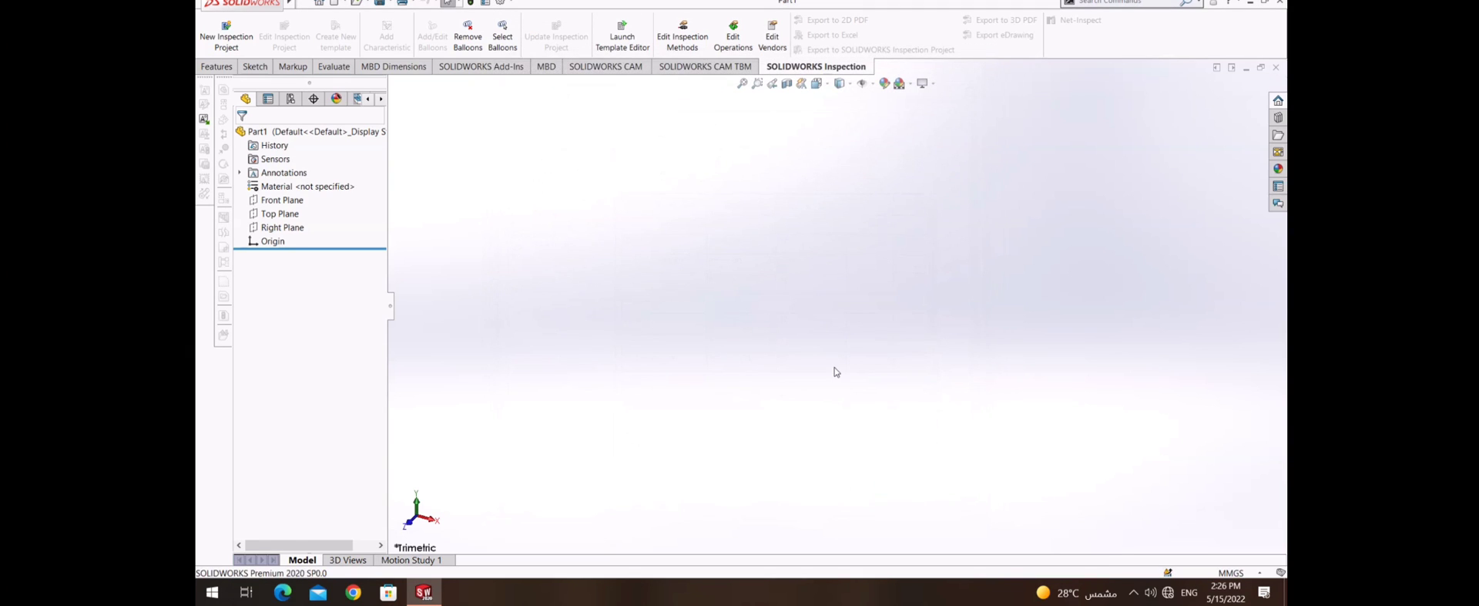
- Start a sketch on the Front Plane and draw a vertical centerline through the origin
right_click(282, 199)
left_click(297, 185)
left_click(312, 20)
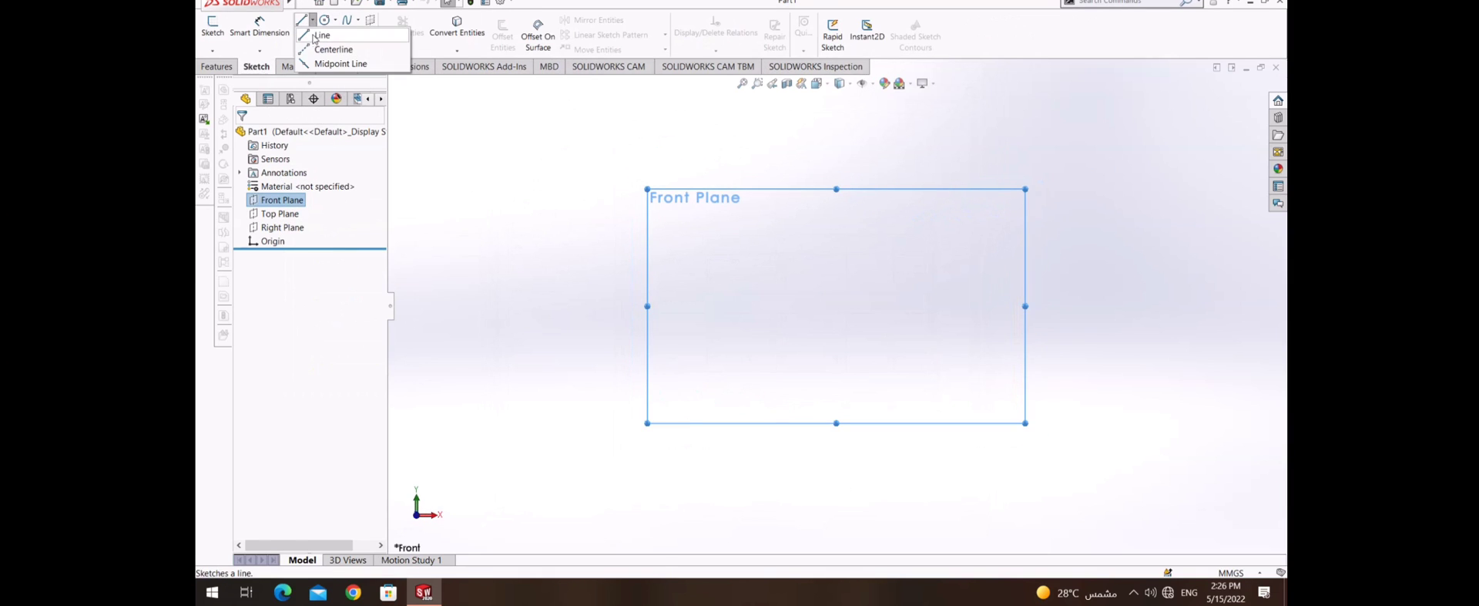
left_click(332, 45)
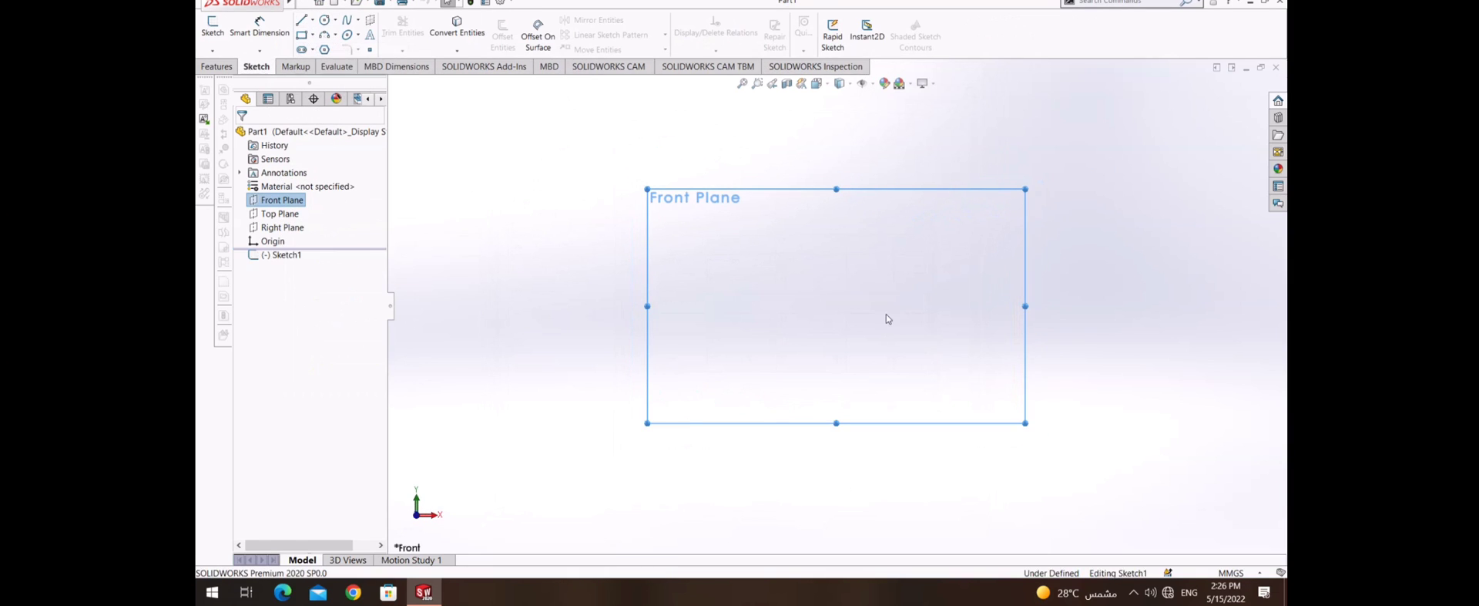
left_click(837, 192)
left_click(837, 451)
key("Escape")
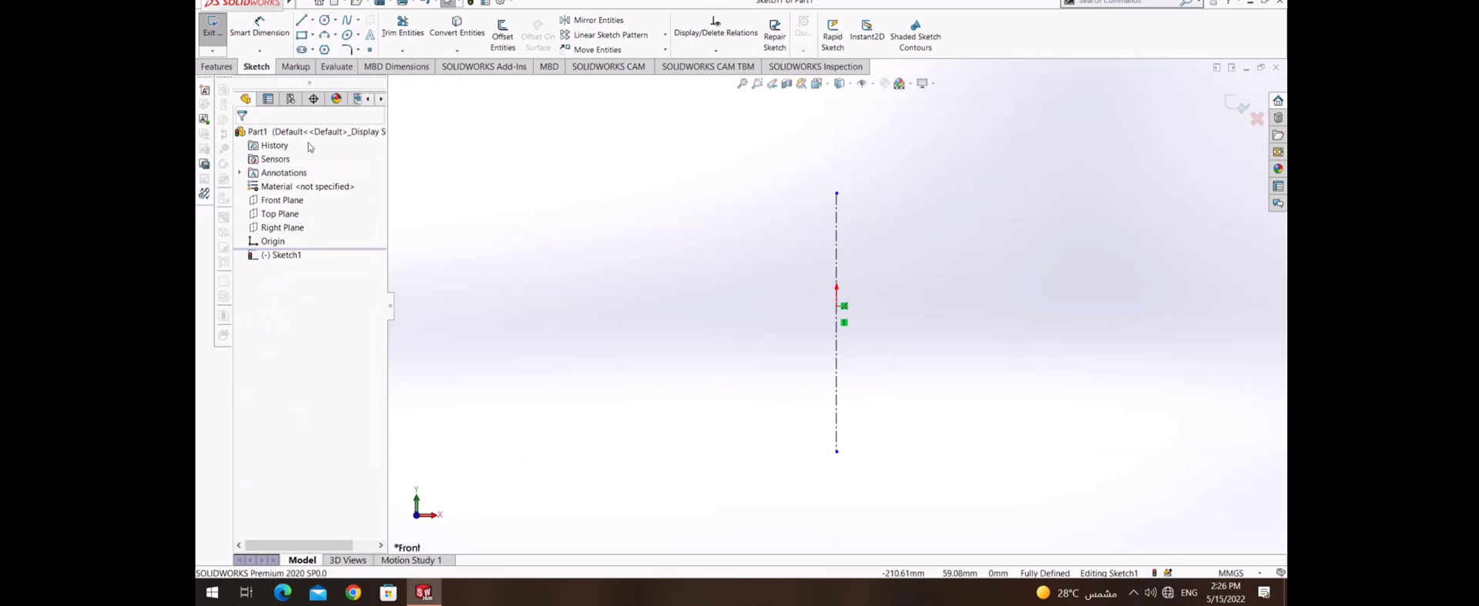
- Draw four horizontal construction lines crossing the centerline, one through the origin and three above
left_click(302, 20)
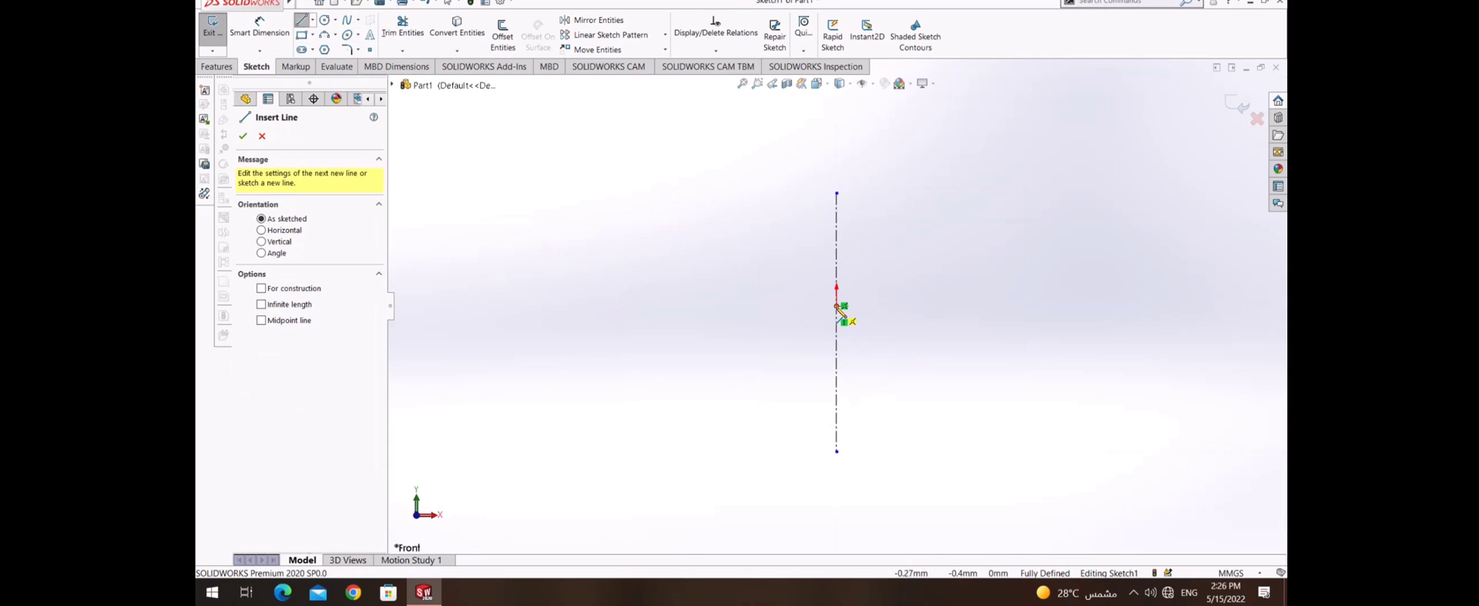
left_click(261, 287)
left_click(927, 305)
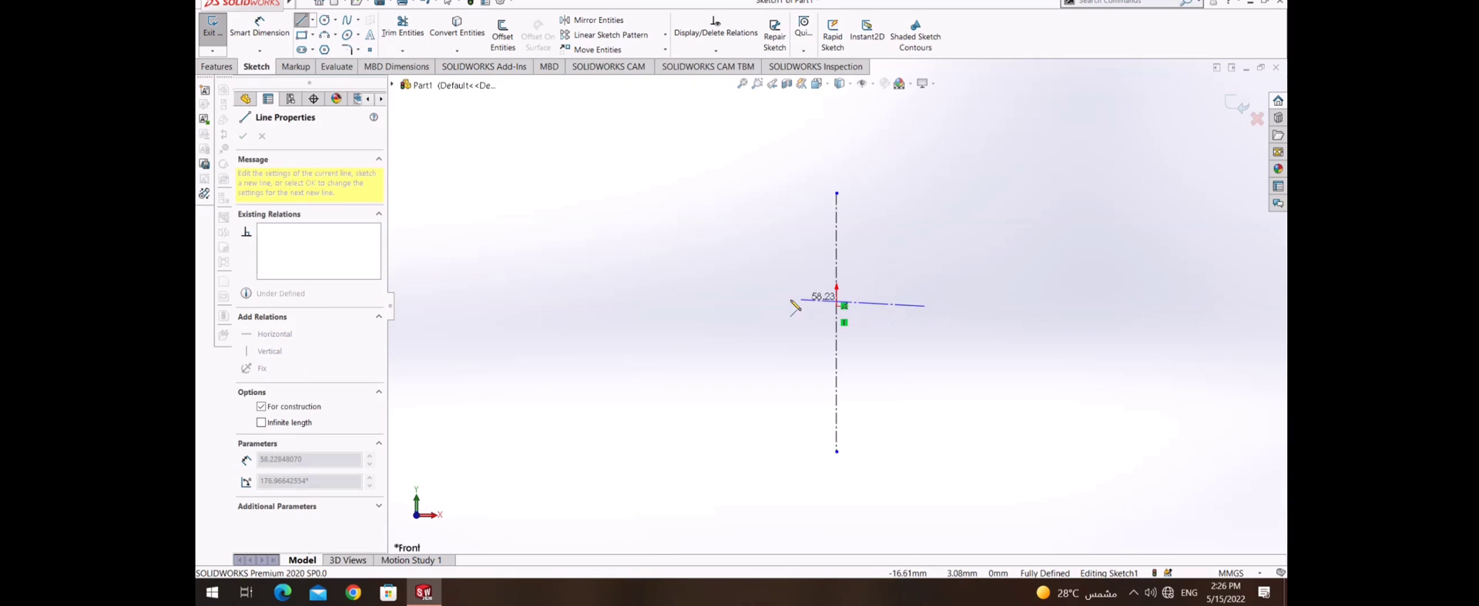
double_click(742, 306)
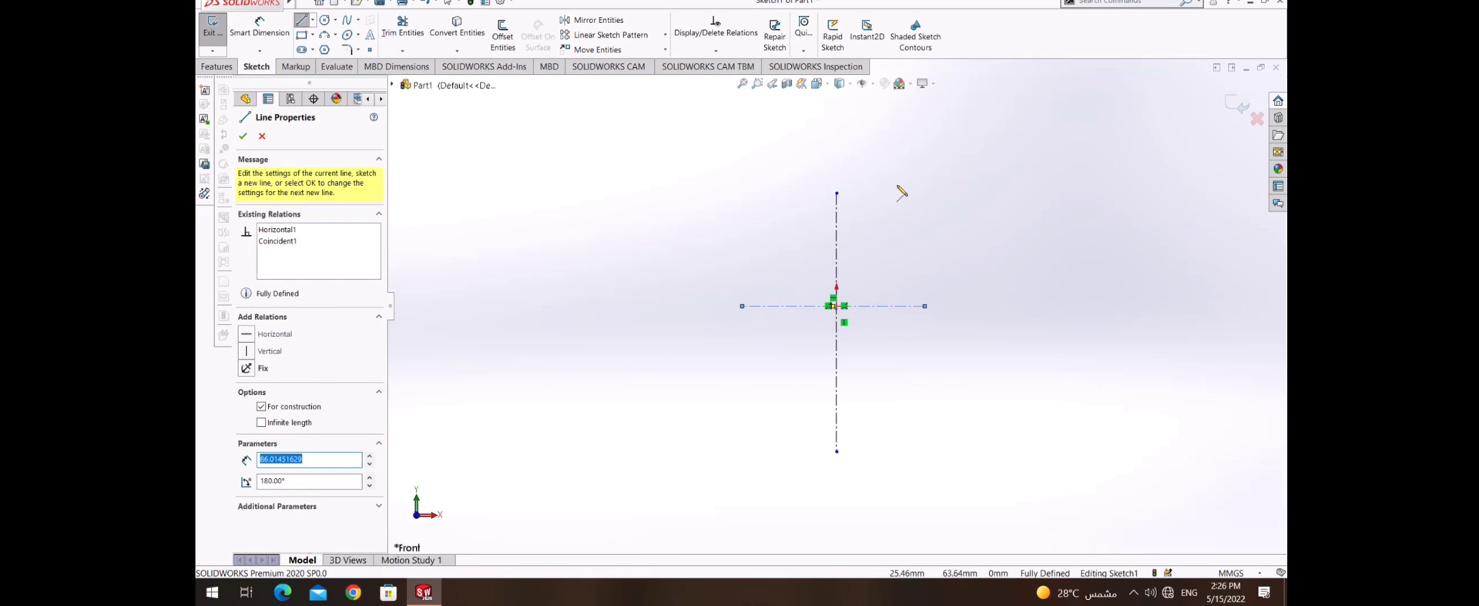
left_click(924, 214)
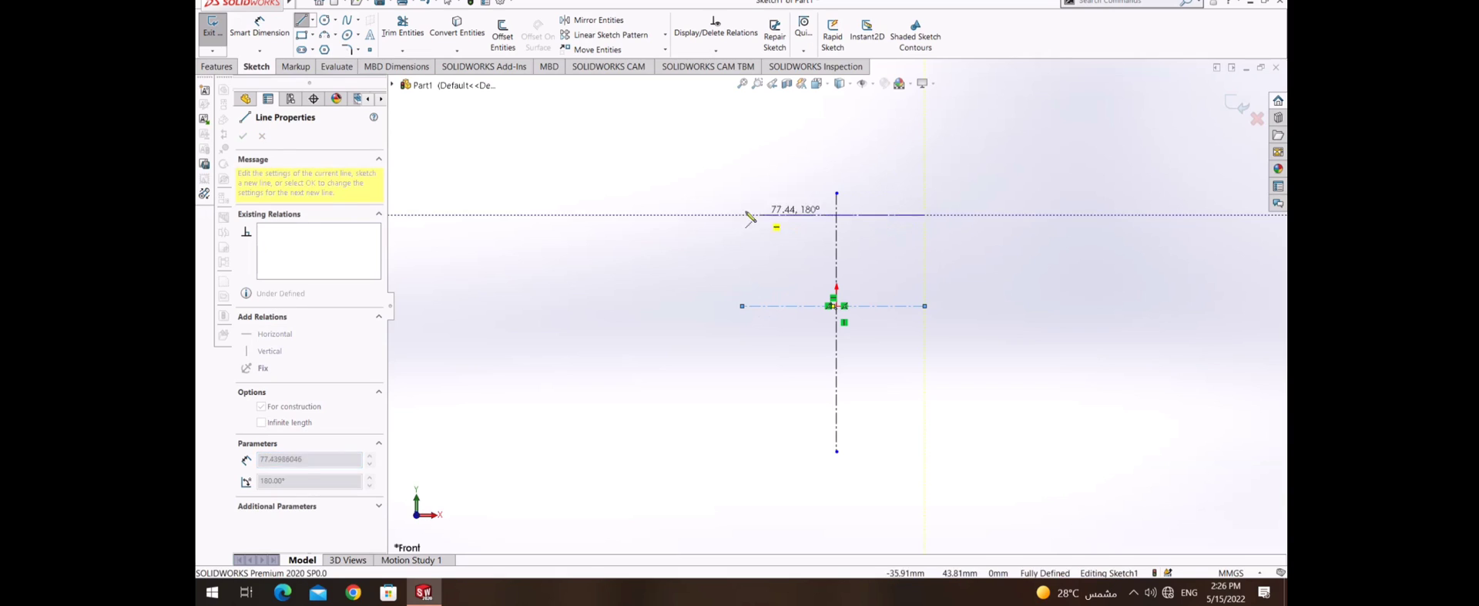
double_click(762, 214)
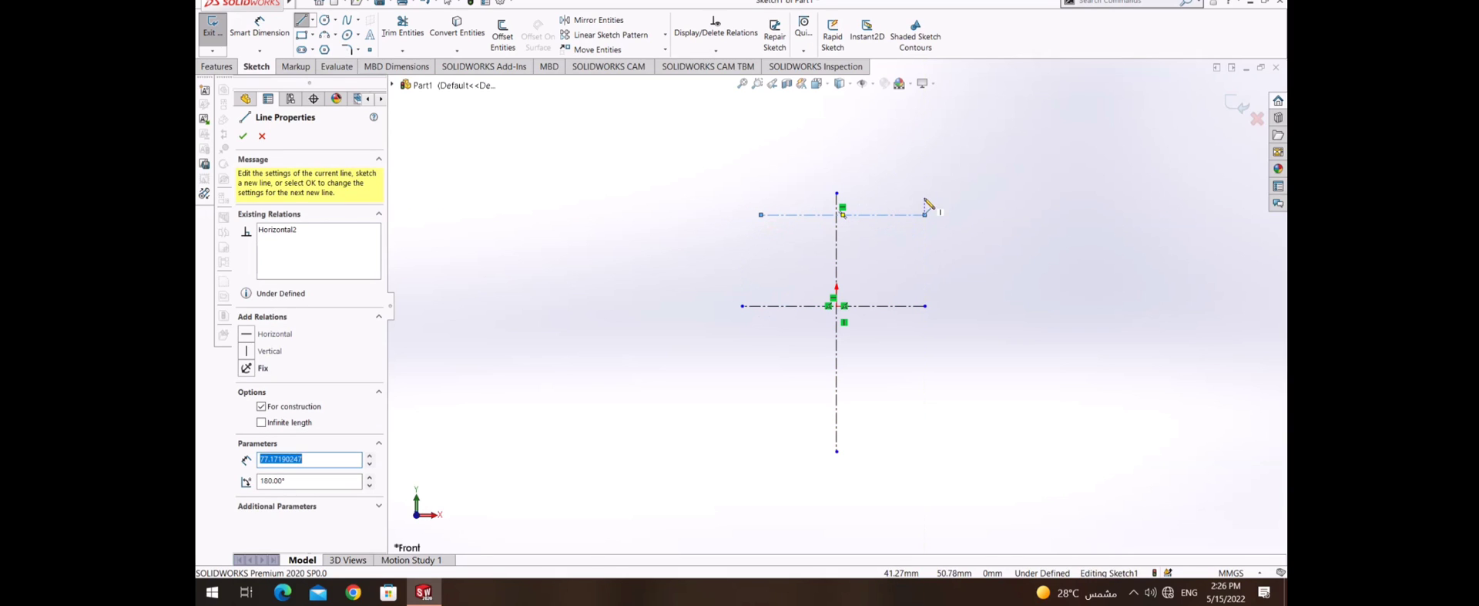
left_click(926, 198)
double_click(762, 199)
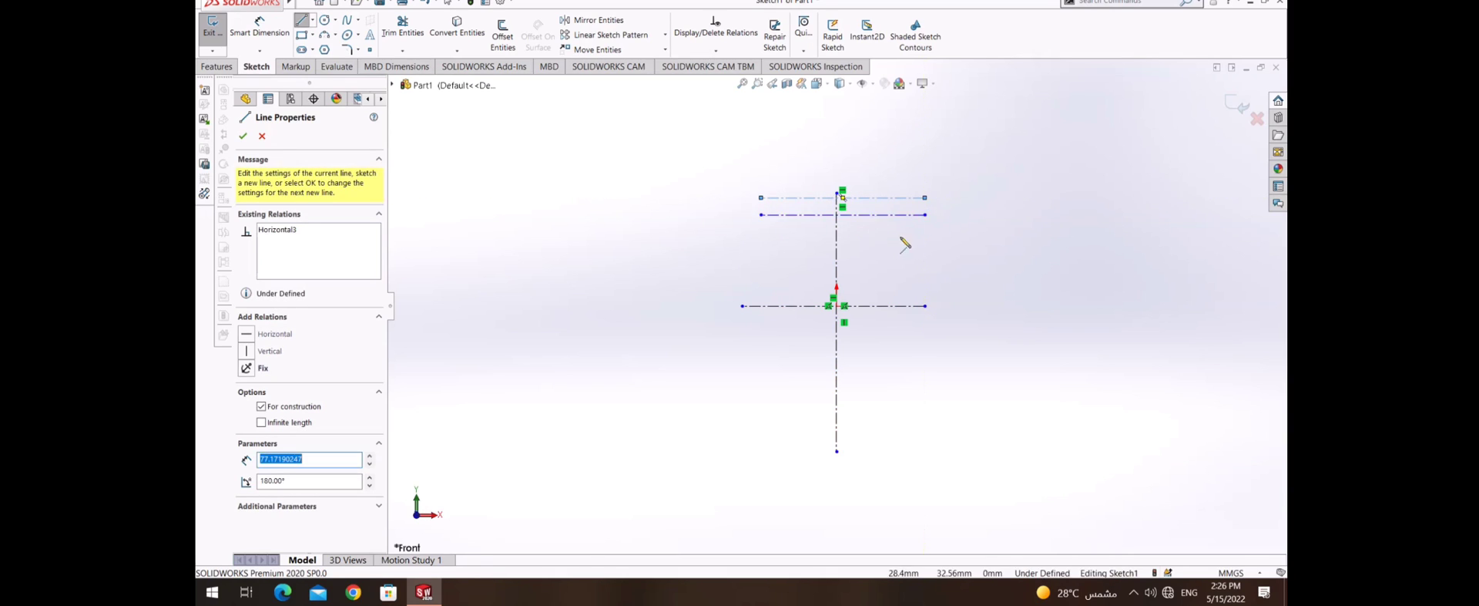
left_click(925, 229)
double_click(751, 230)
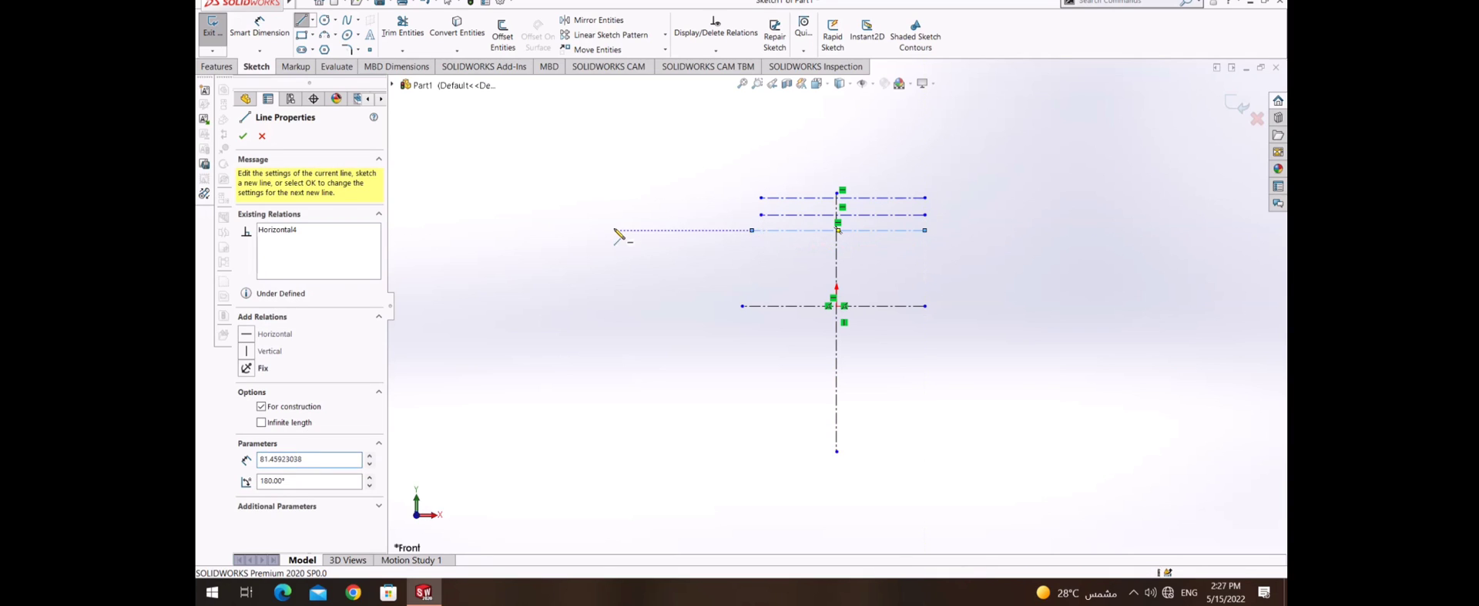
key("Escape")
- Dimension two upper construction lines at 74 and 84 mm above the origin line
key("d")
left_click(925, 306)
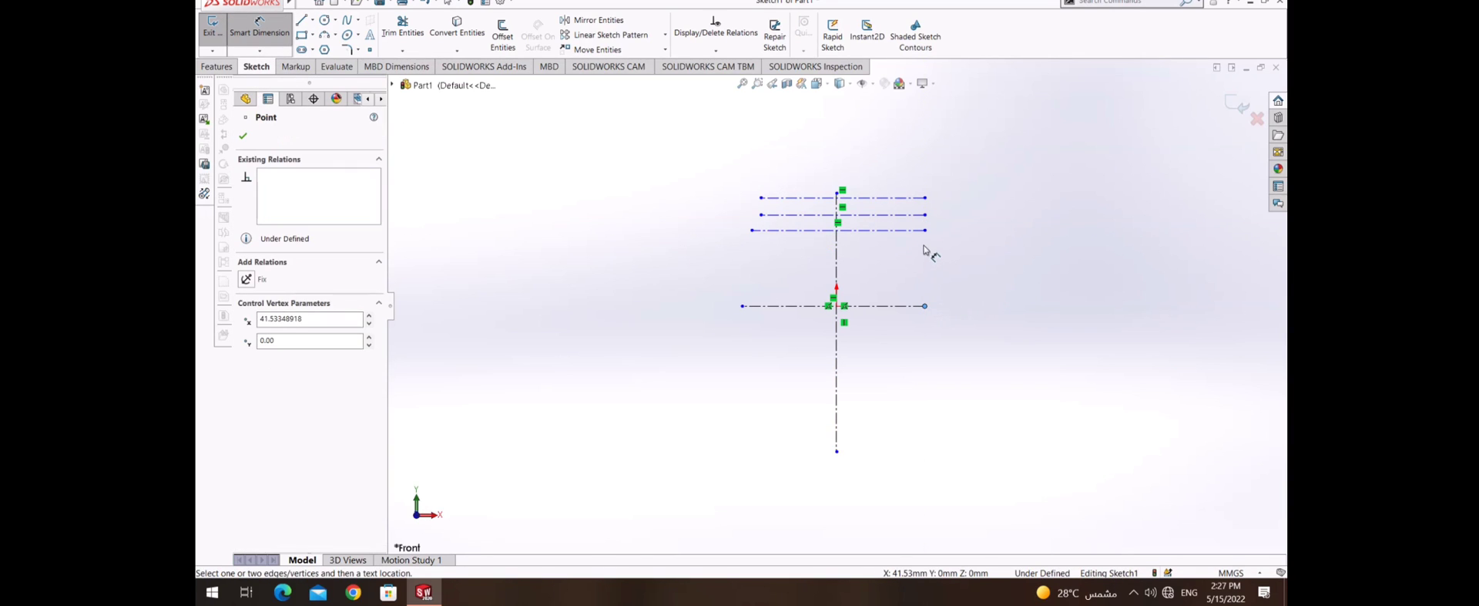
left_click(924, 229)
left_click(1021, 262)
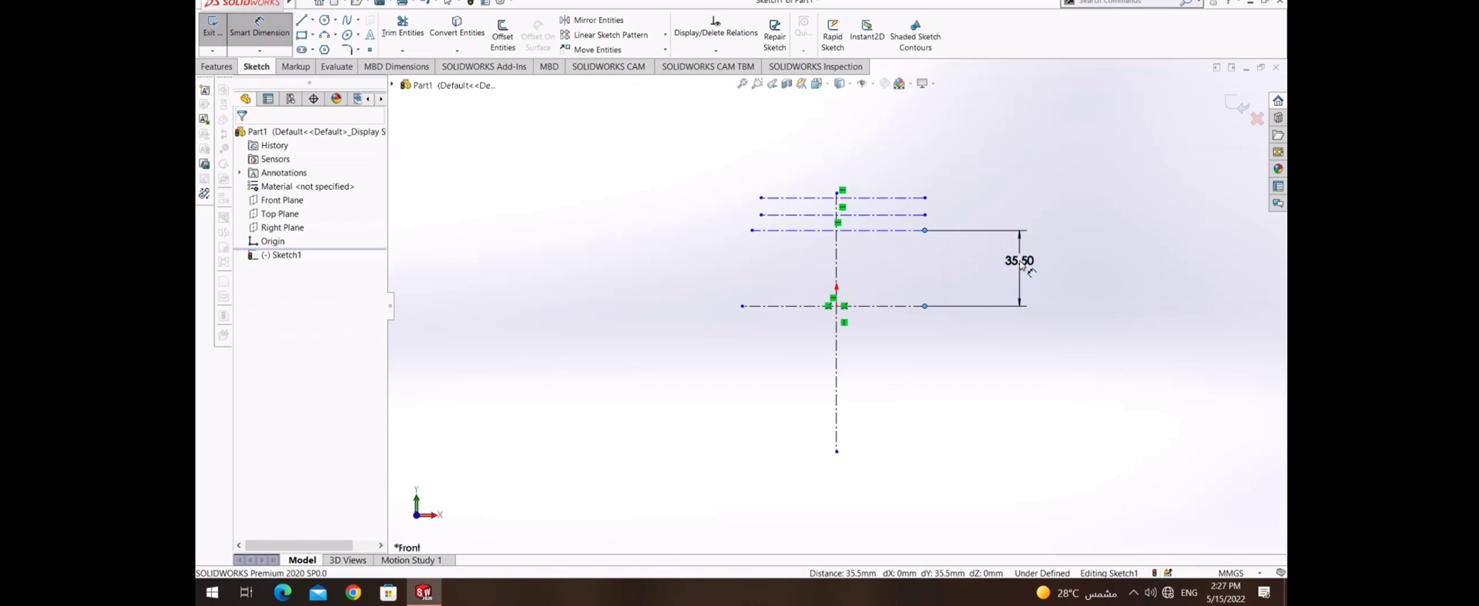
type("7")
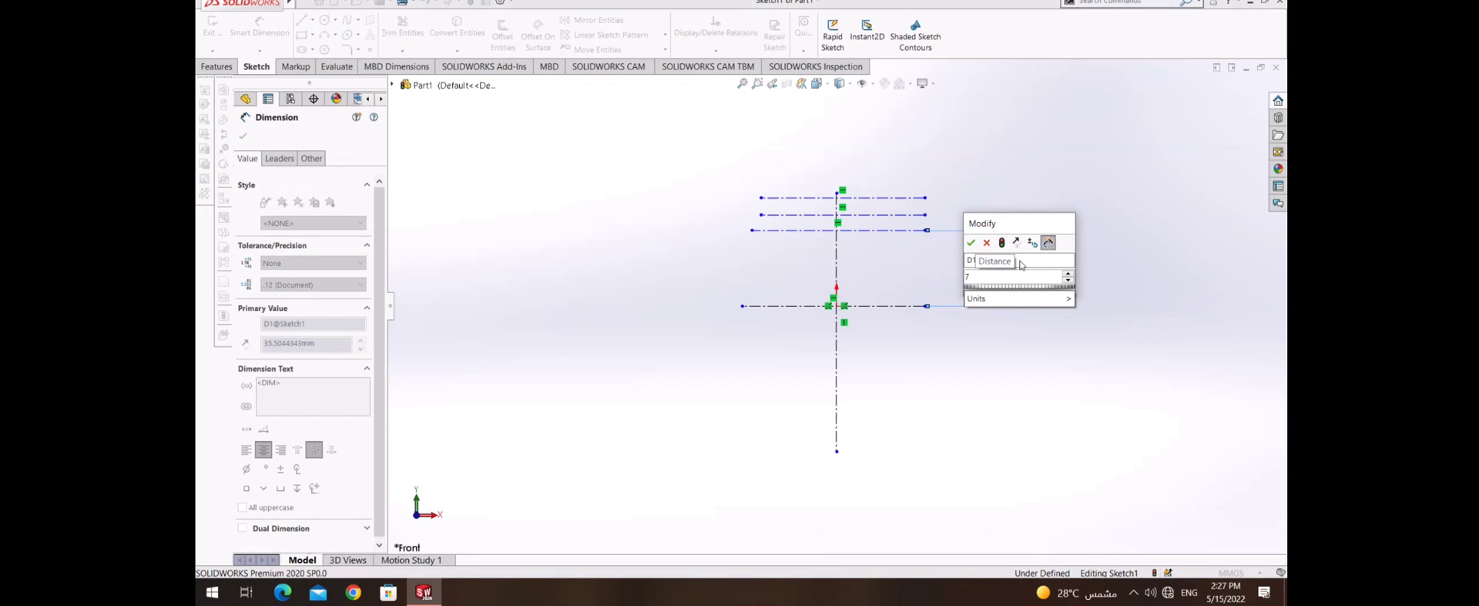
type("4")
key("Return")
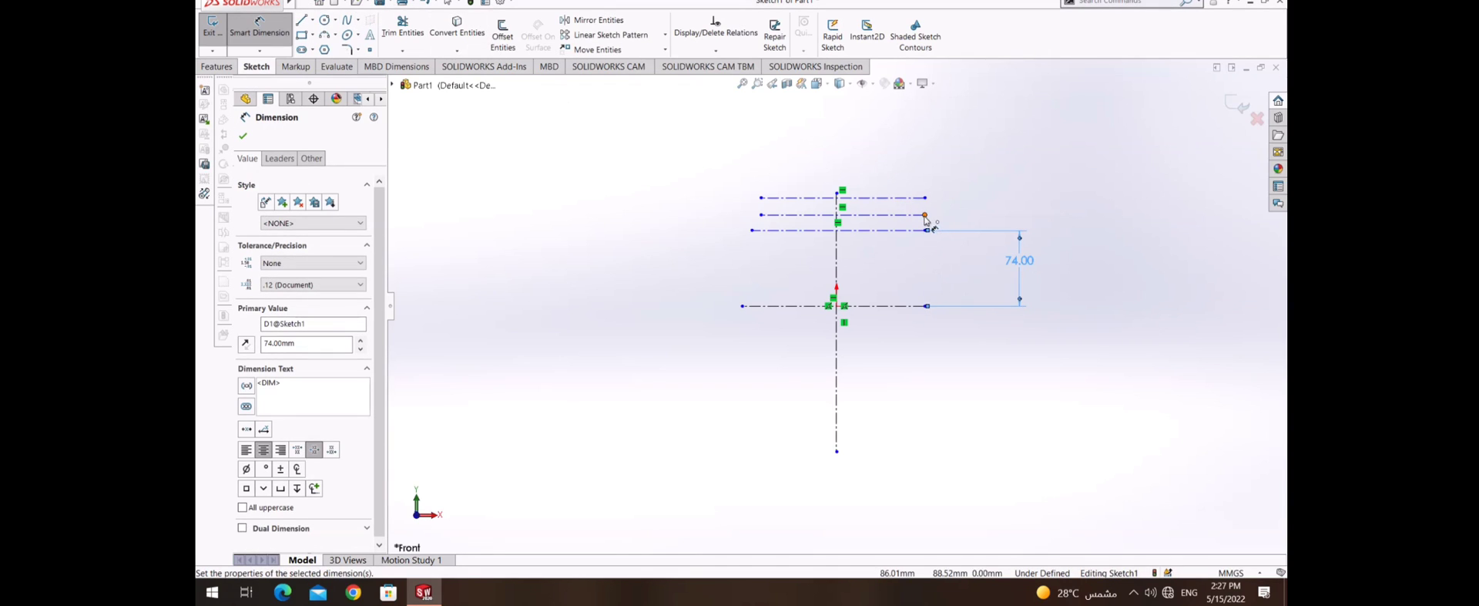
left_click(925, 215)
left_click(926, 306)
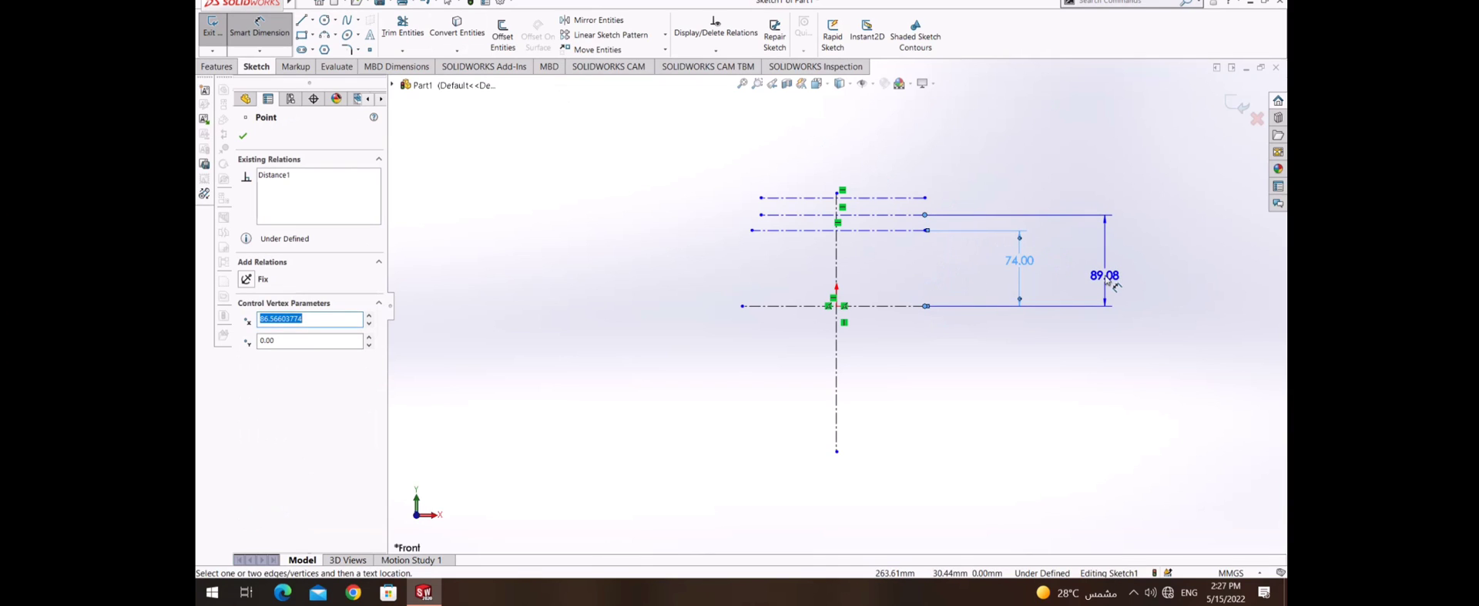
left_click(1112, 285)
type("84")
key("Return")
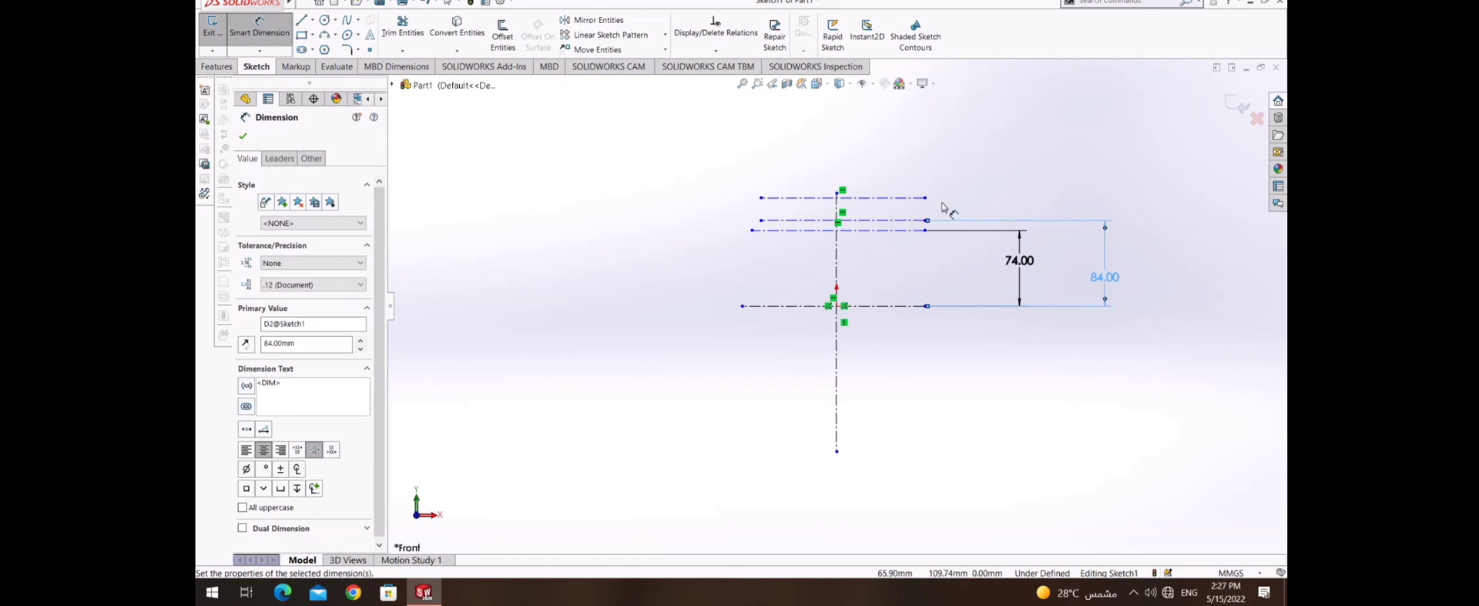
- Dimension the top construction line 101 mm above the origin line
left_click(926, 197)
left_click(926, 306)
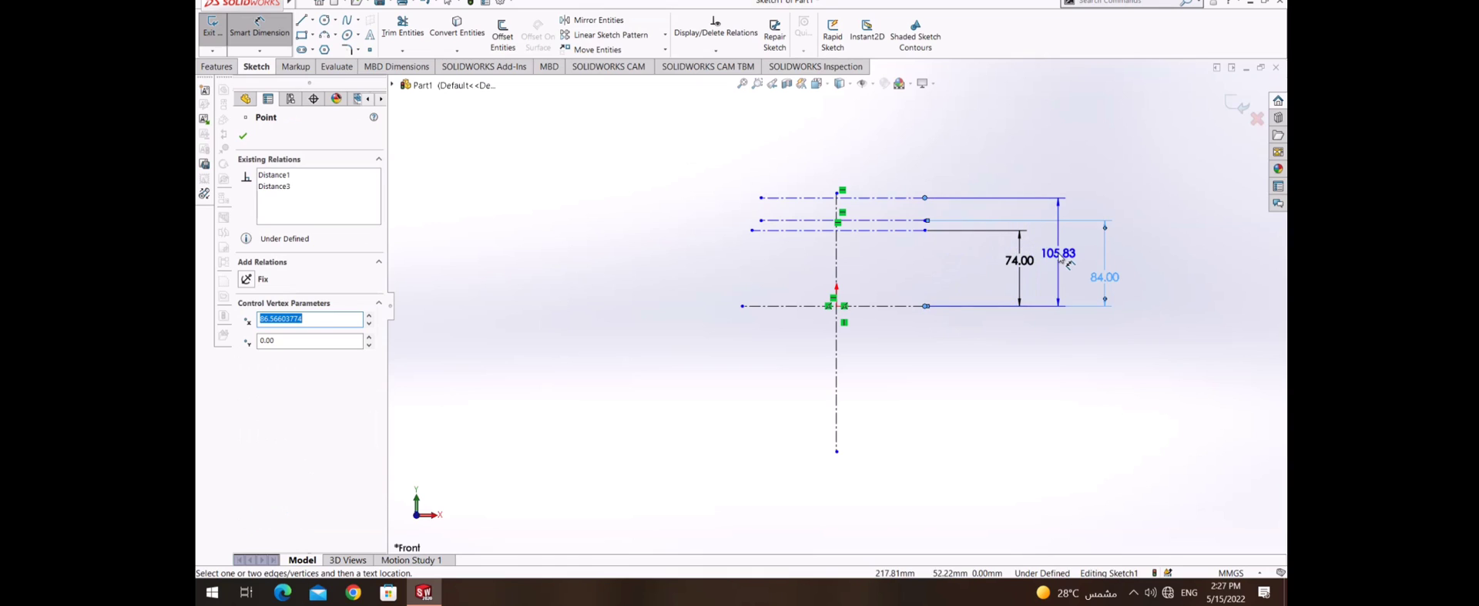
left_click(1136, 262)
type("10")
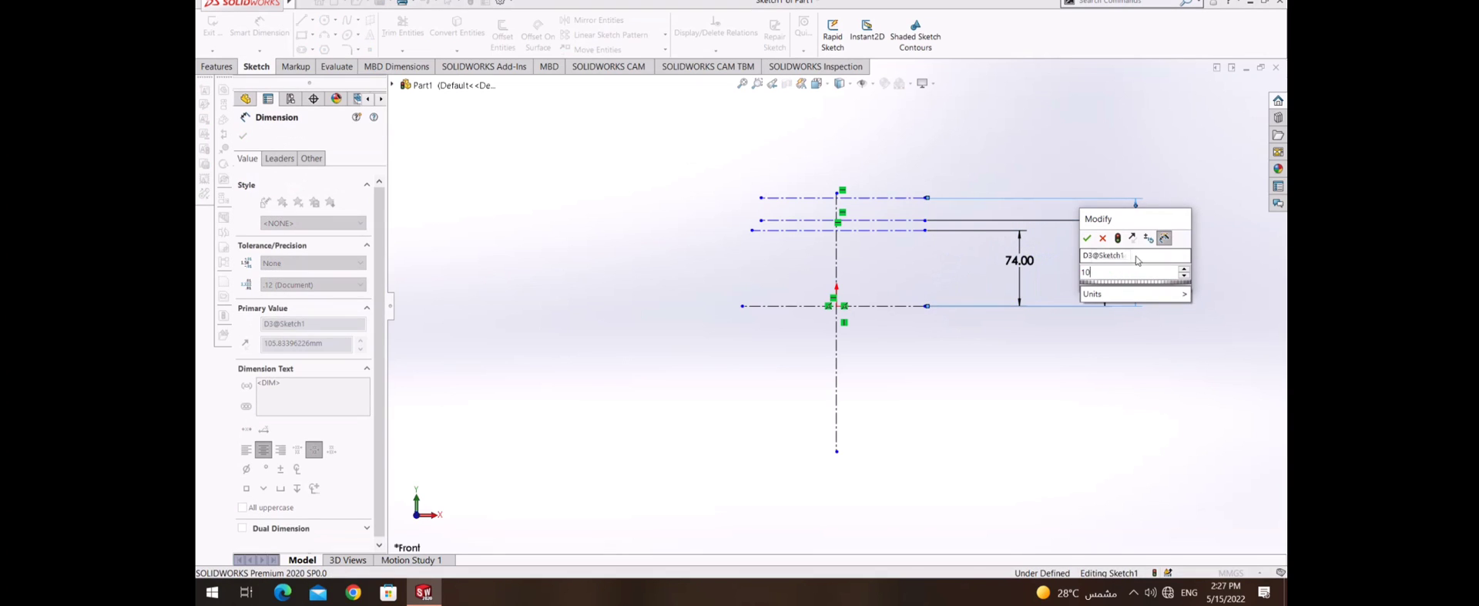
type("1")
key("Return")
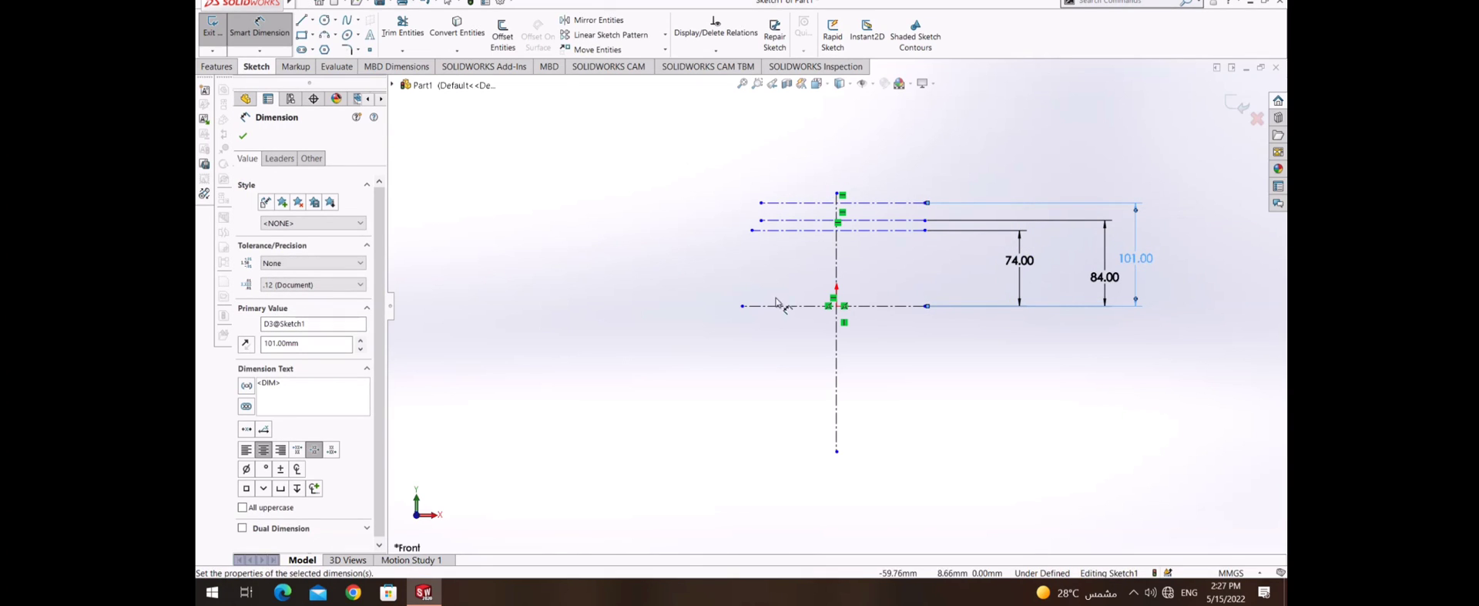
left_click(245, 139)
scroll(867, 266, "down", 3)
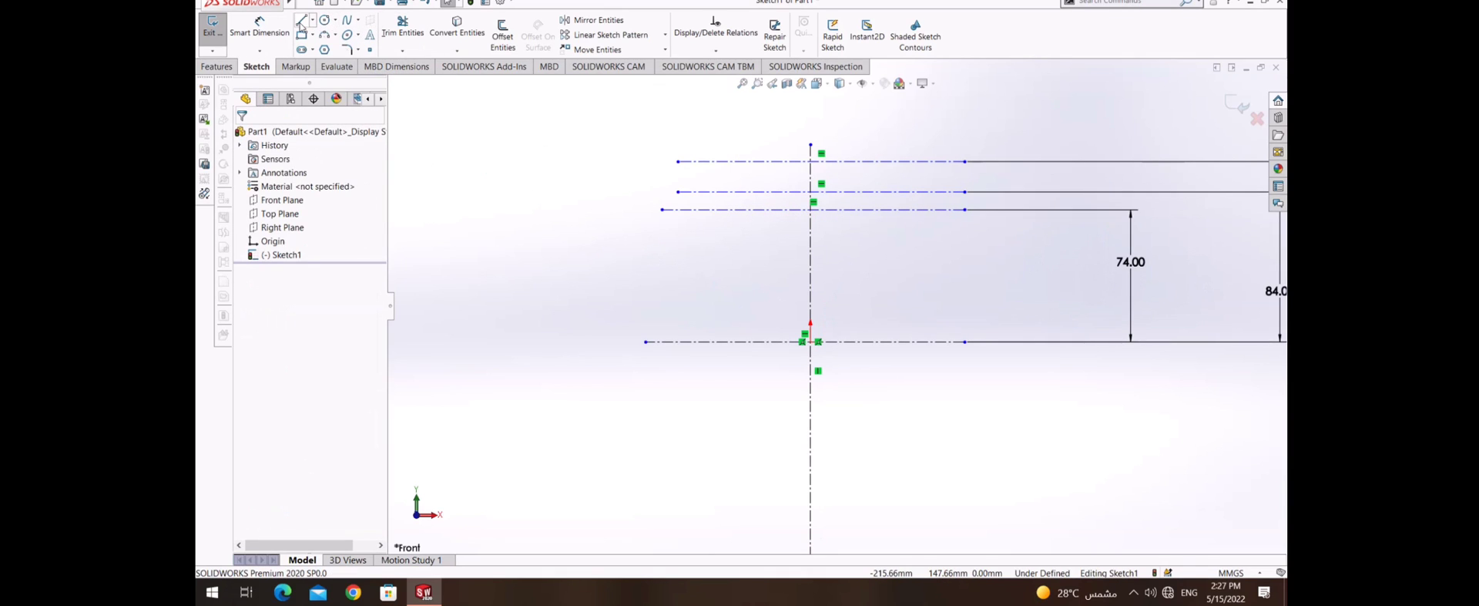
- Sketch a short horizontal line running left from the origin
left_click(300, 23)
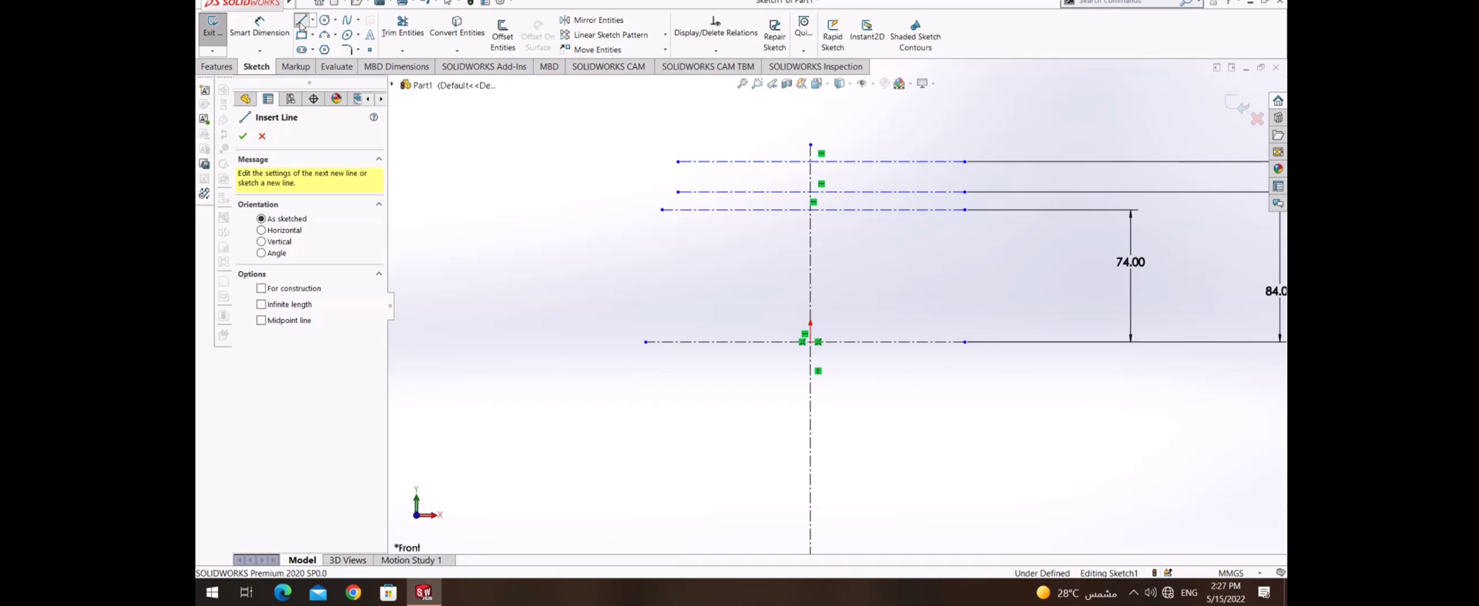
left_click(811, 341)
scroll(798, 347, "down", 3)
scroll(801, 342, "down", 3)
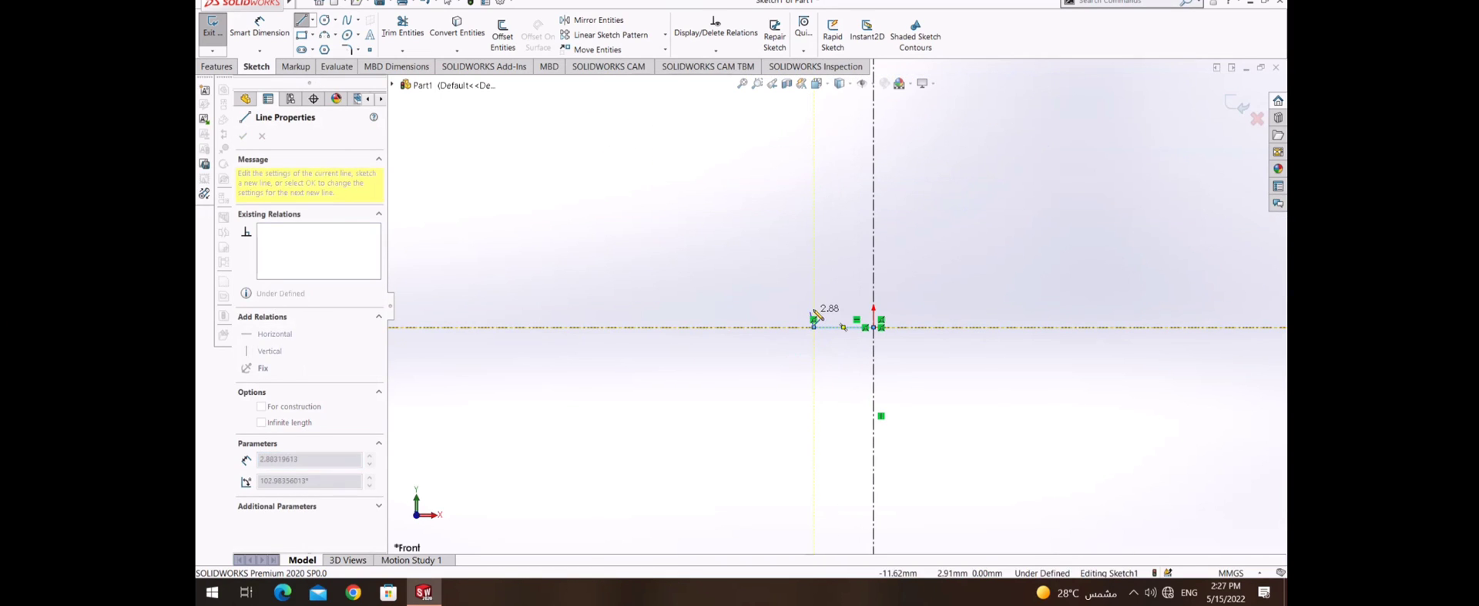
left_click(815, 310)
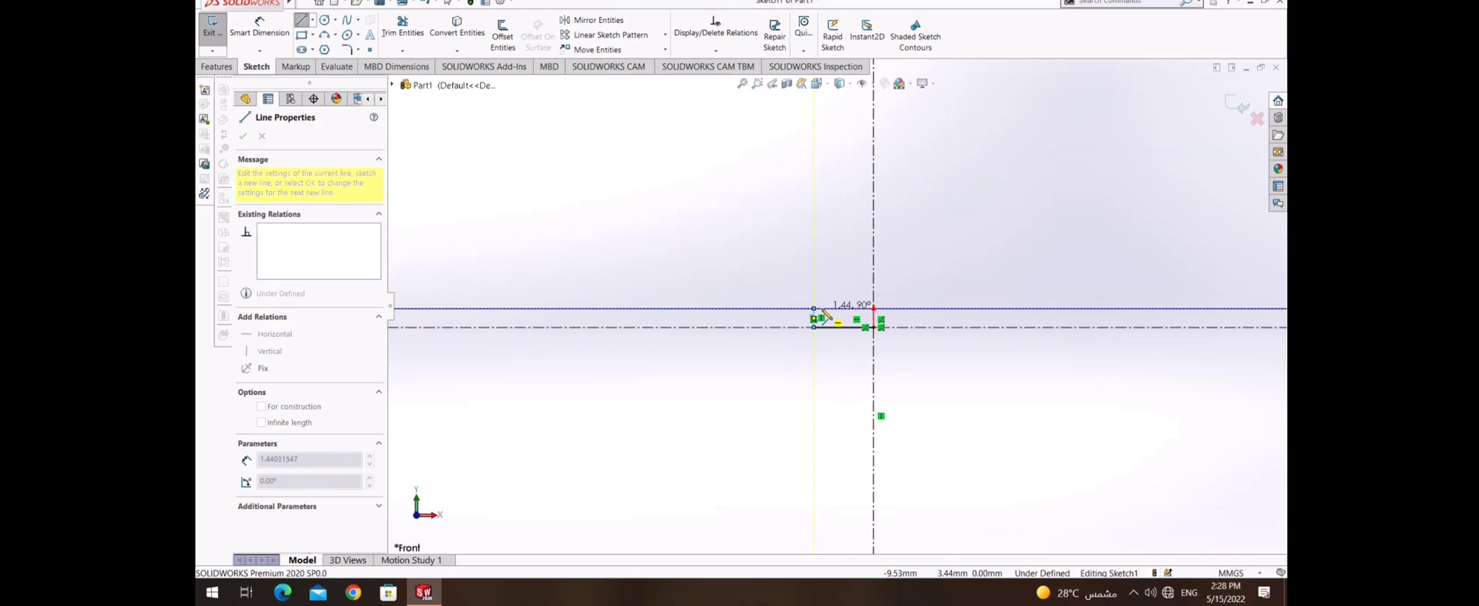
key("ctrl+z")
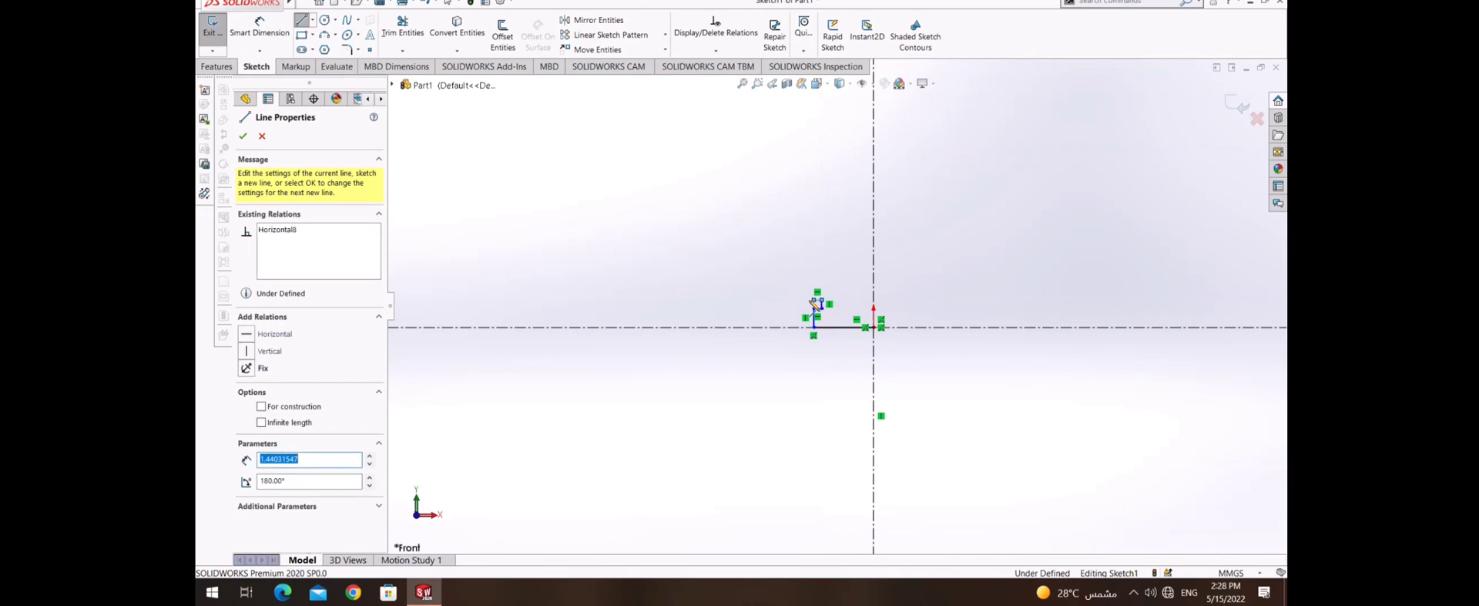
key("Escape")
- Dimension the horizontal line's length to 11 mm
left_click(262, 32)
left_click(840, 326)
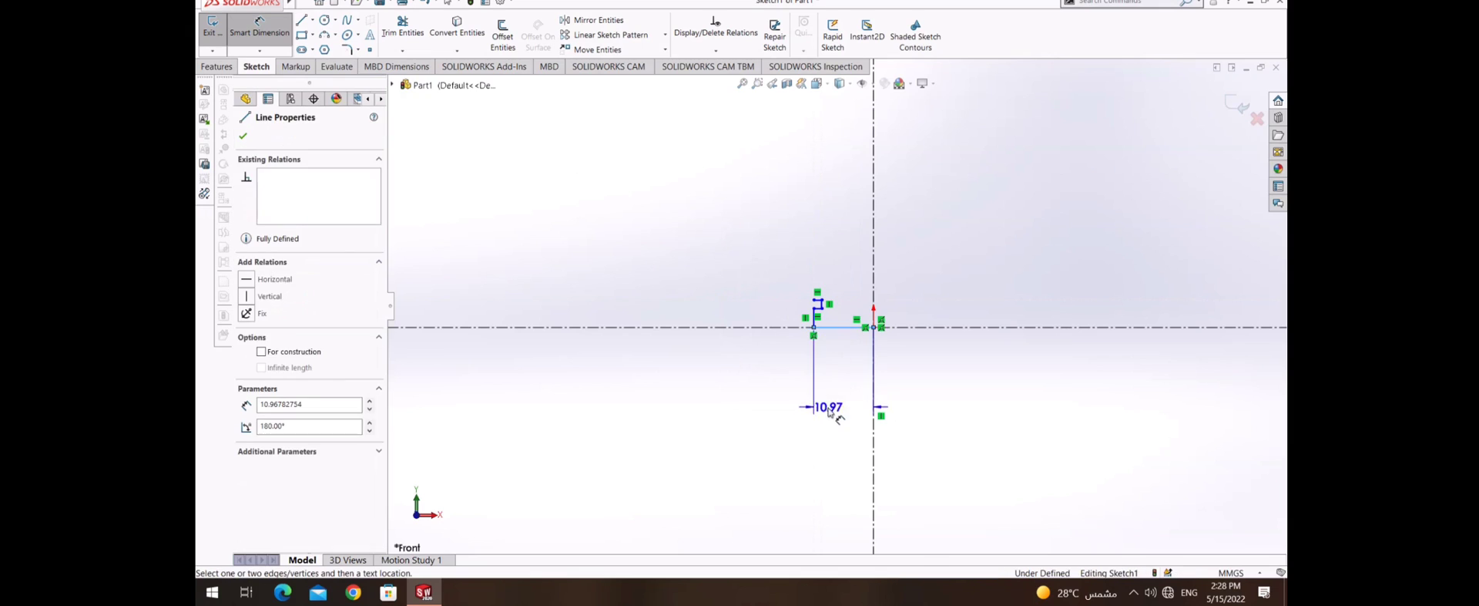
left_click(852, 422)
type("11")
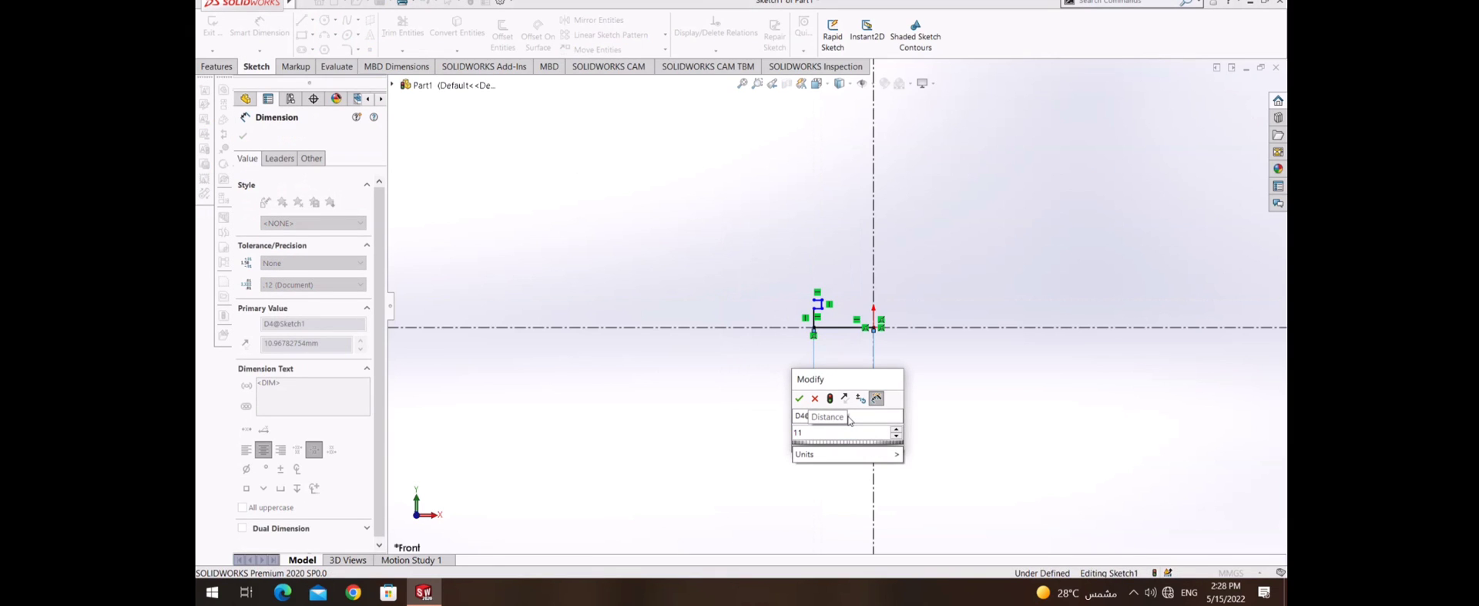
key("Return")
- Bring the upper centerlines into view and pick the vertical and horizontal centerlines to dimension
scroll(872, 347, "up", 2)
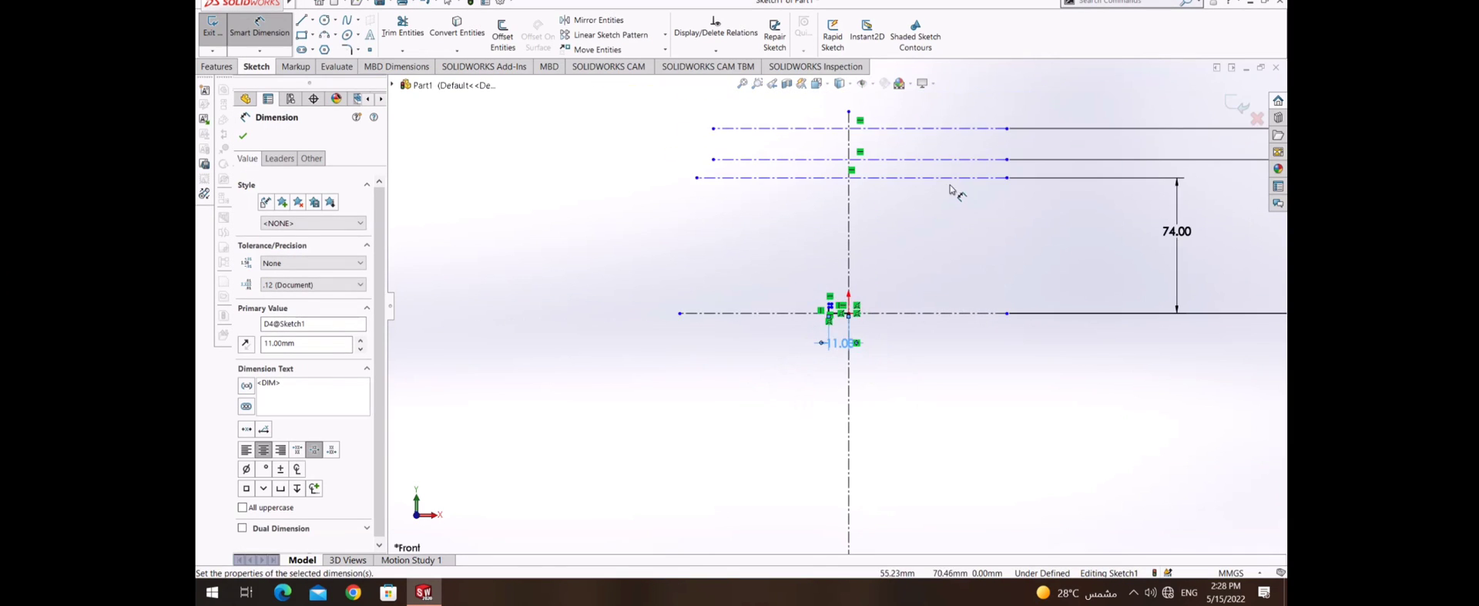
middle_click_drag(953, 191, 845, 297, "ctrl")
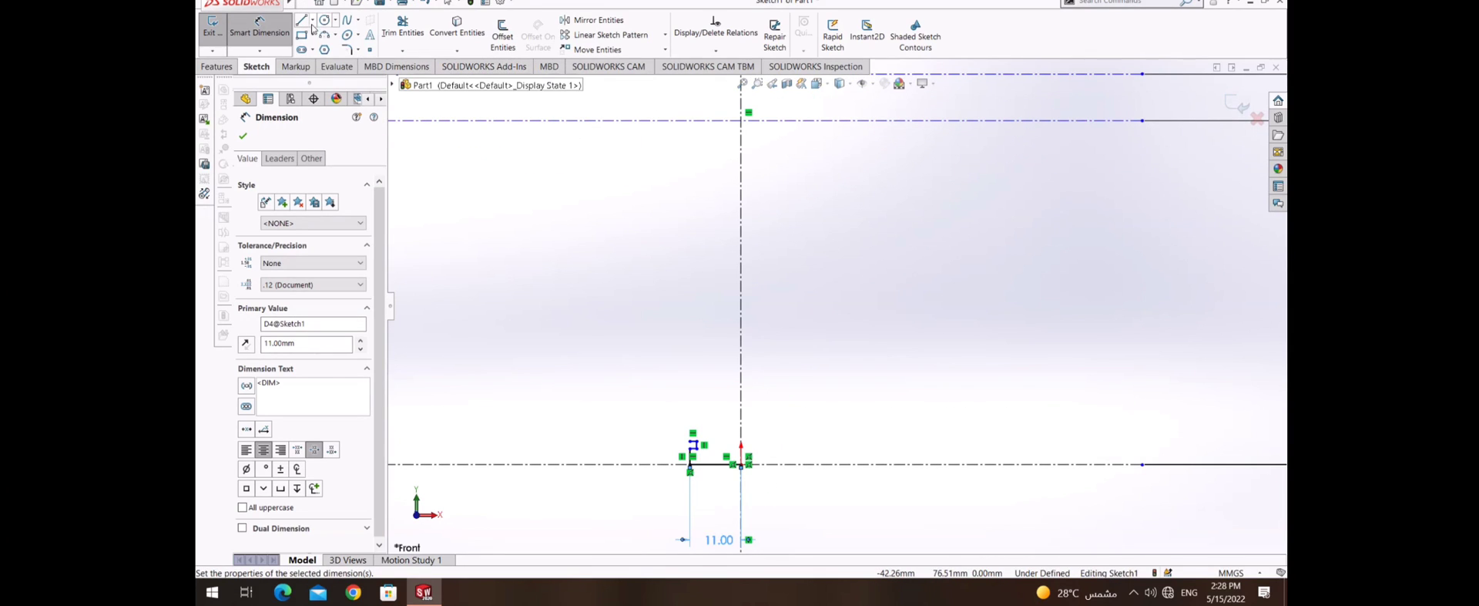
middle_click_drag(789, 163, 816, 250, "ctrl")
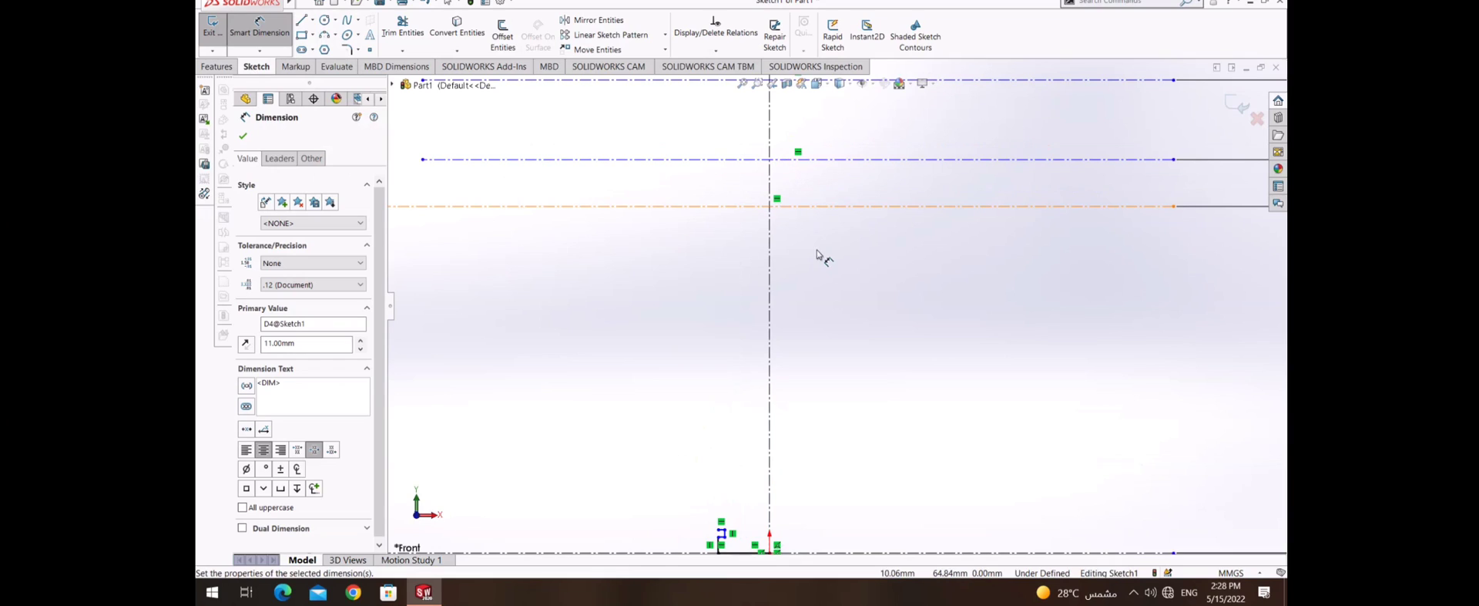
left_click(771, 207)
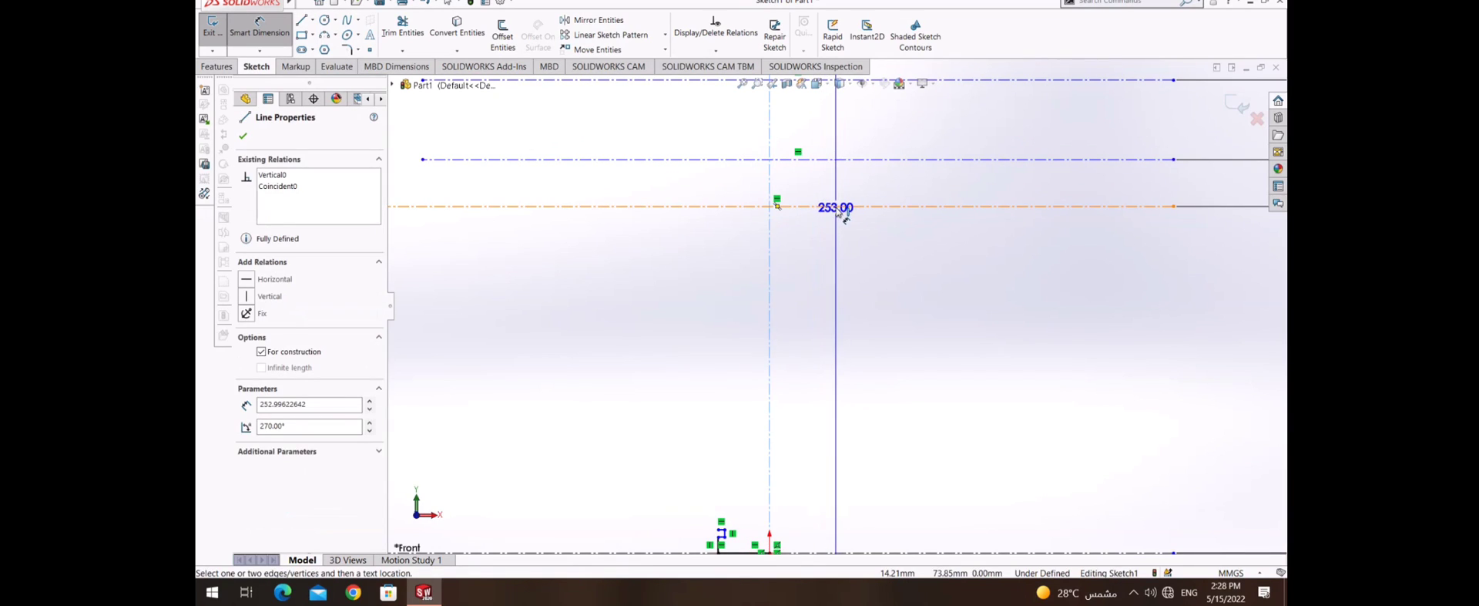
left_click(838, 206)
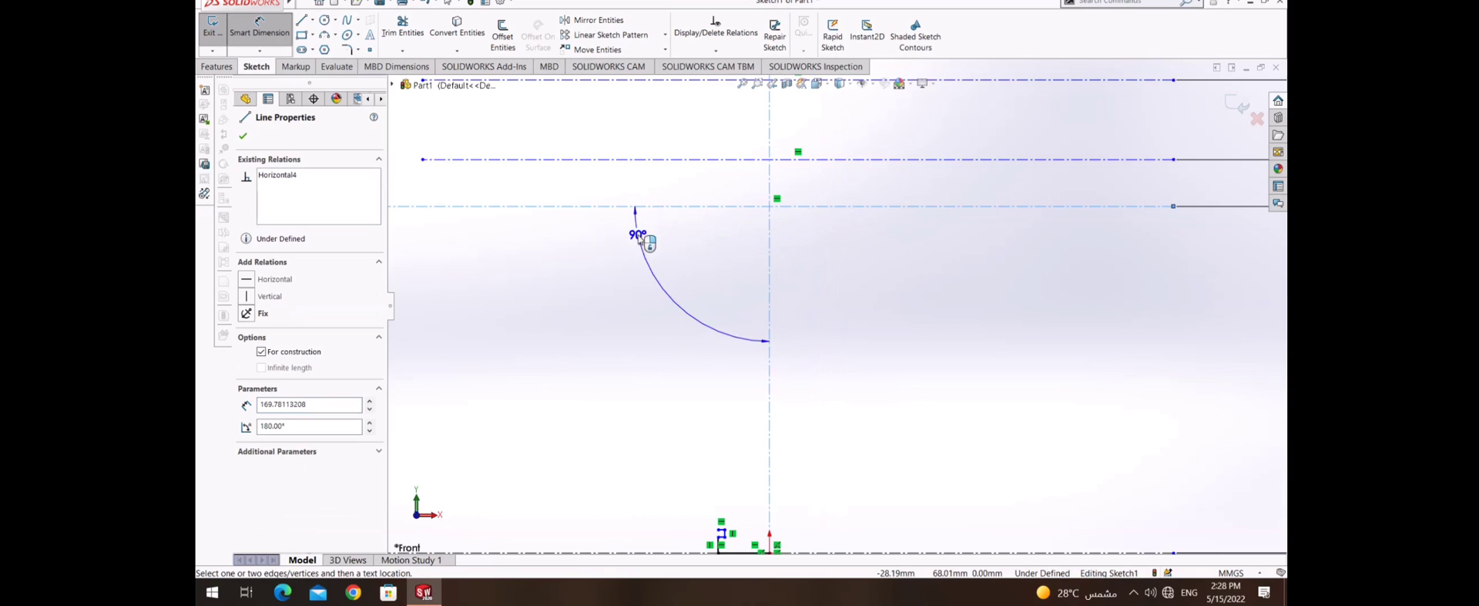
- Discard the 90° angle dimension and add a 9 mm line right of the centerline intersection
left_click(550, 246)
left_click(440, 6)
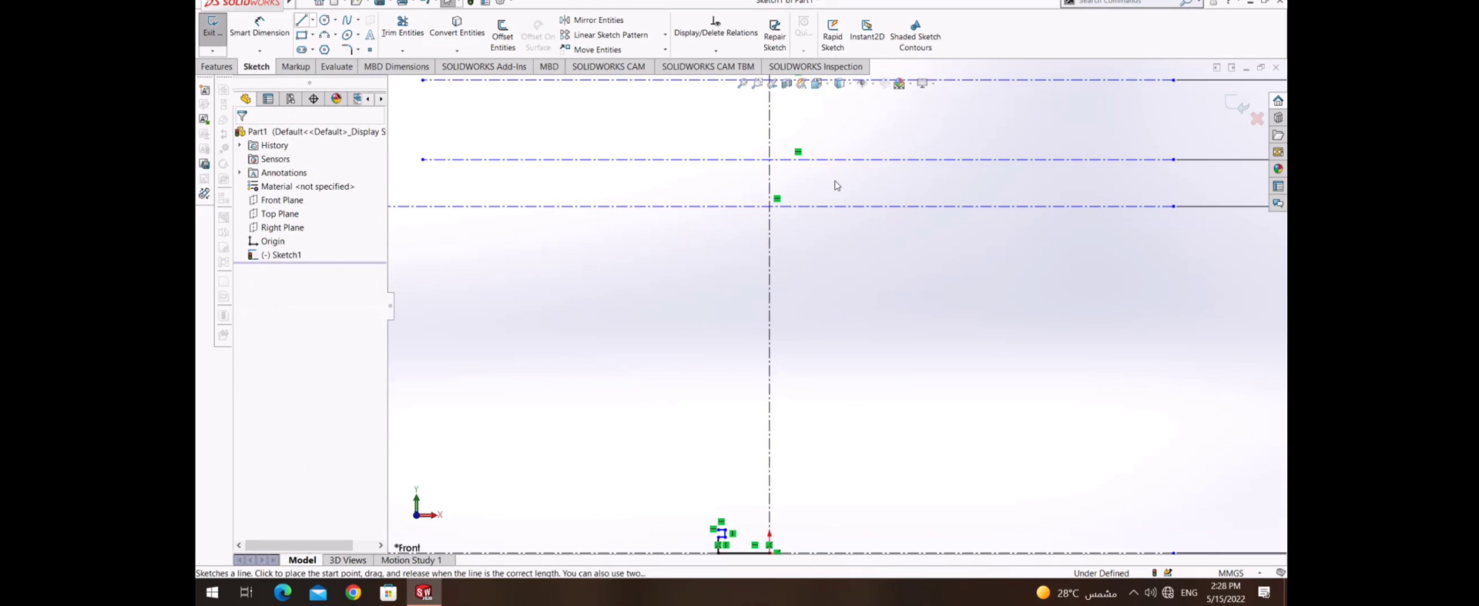
key("l")
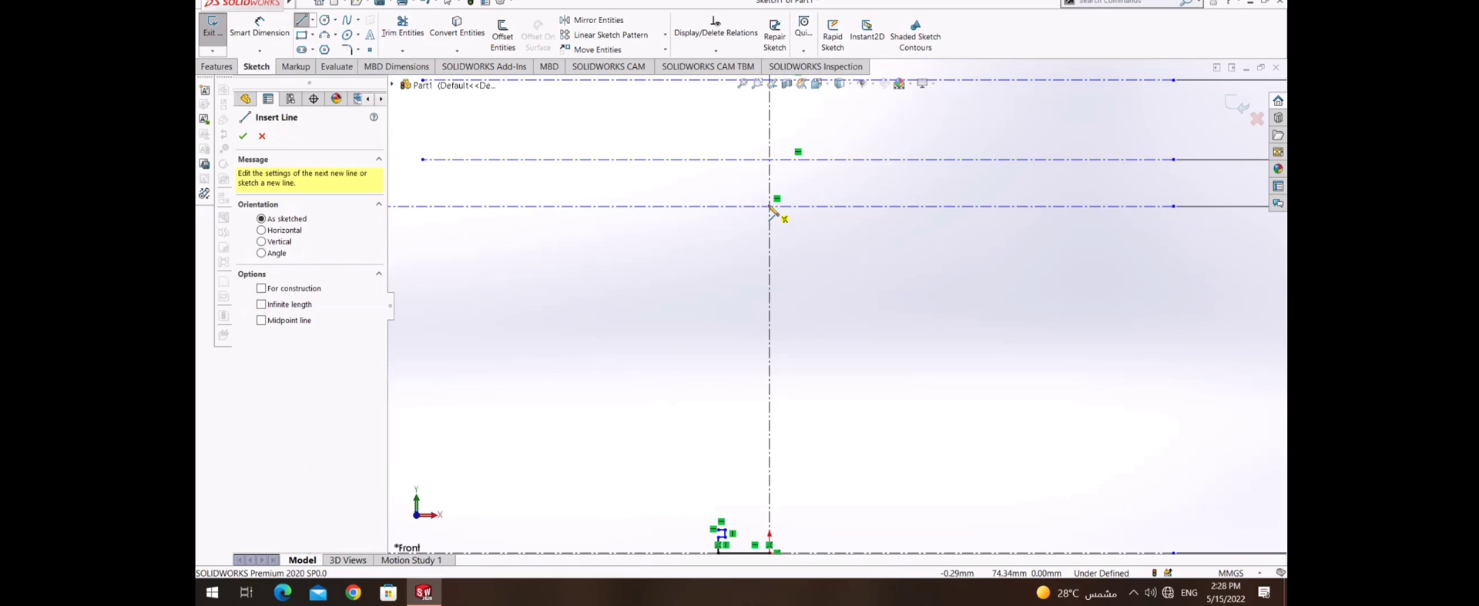
left_click(769, 205)
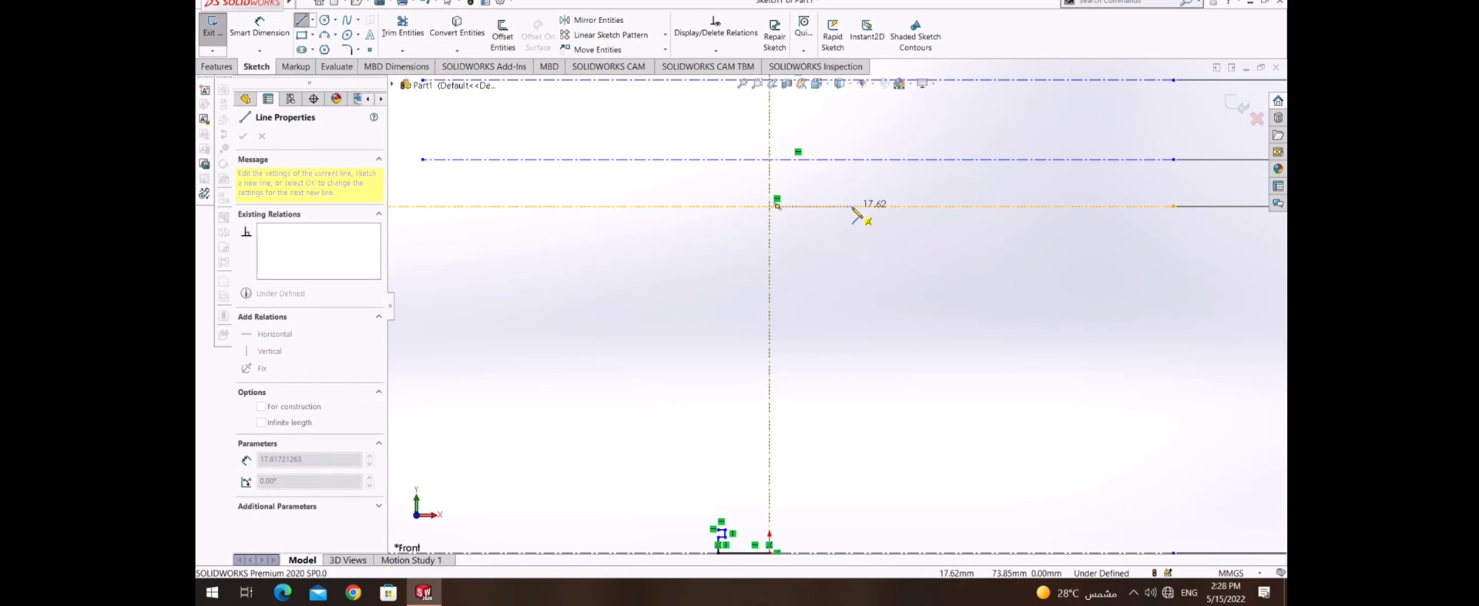
left_click(851, 205)
key("Escape")
key("d")
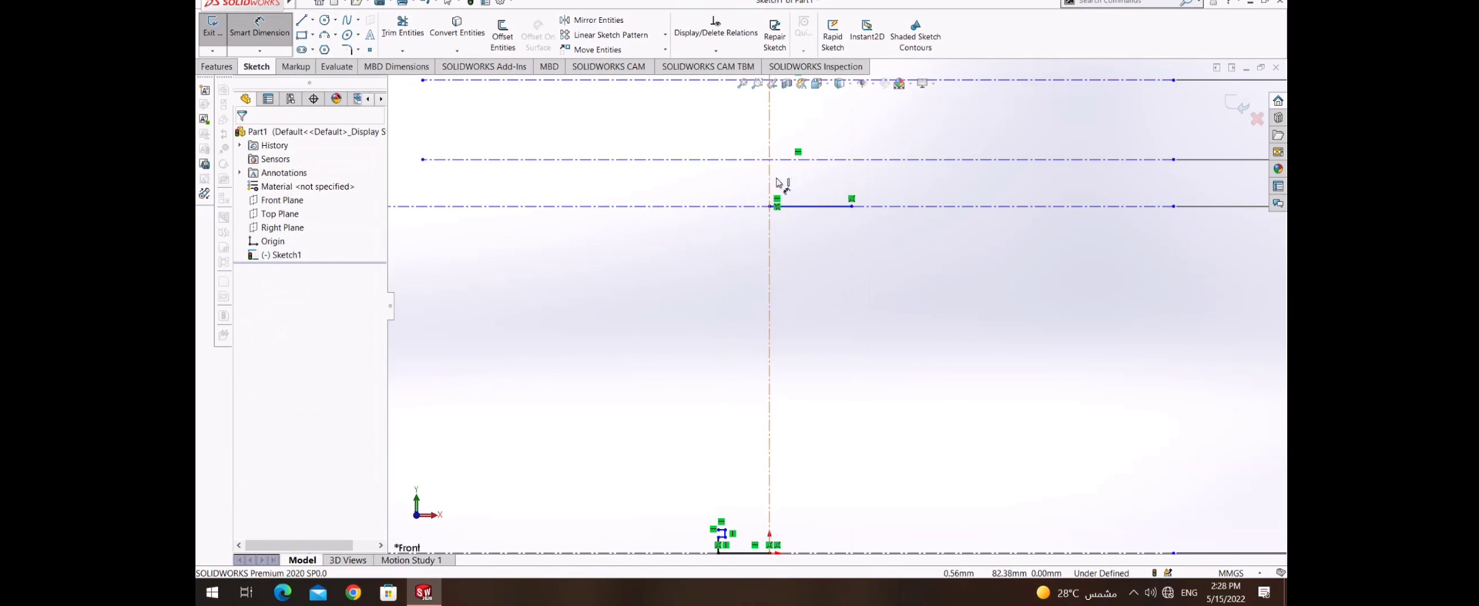
left_click(798, 206)
left_click(801, 241)
type("9")
key("Return")
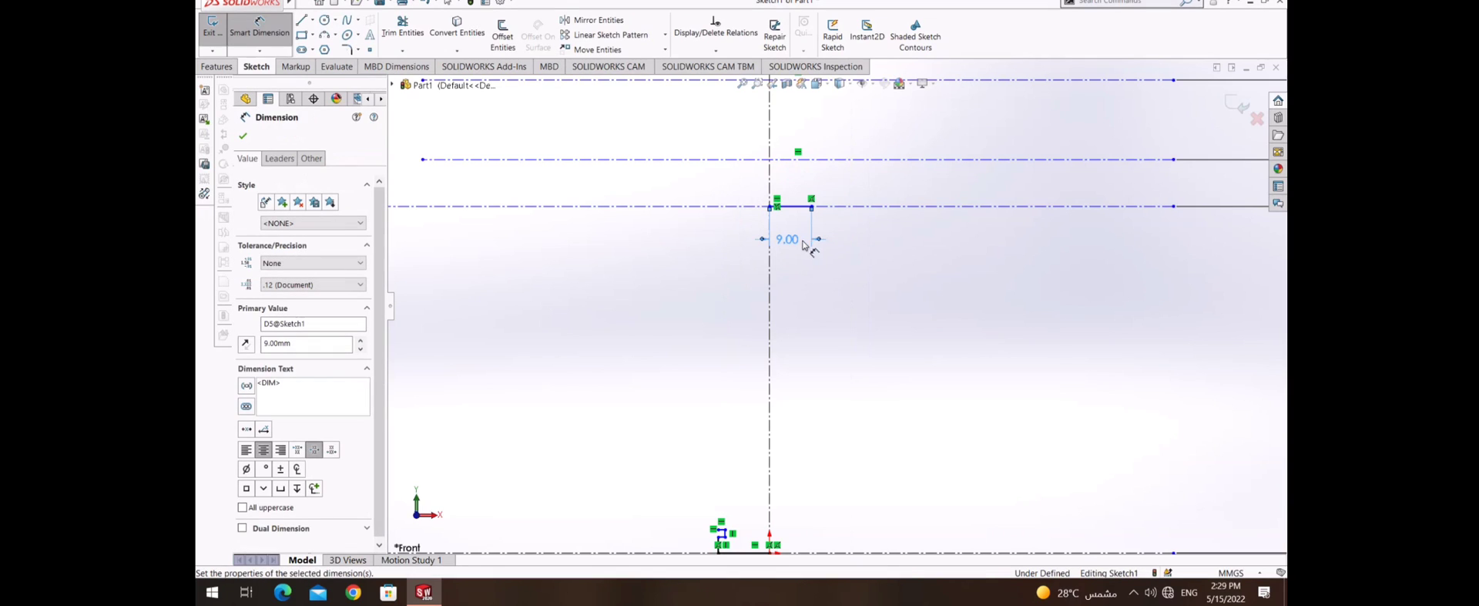
- Add a 9 mm line left of the centerline intersection
key("l")
left_click(770, 206)
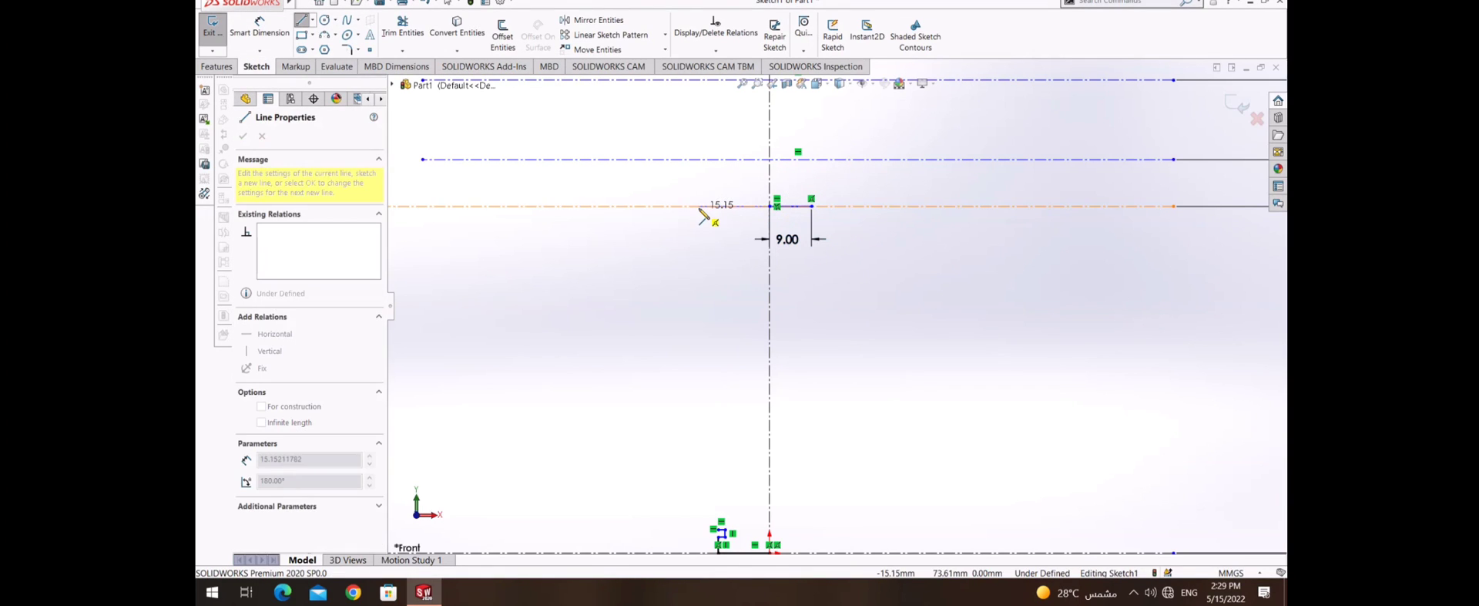
left_click(698, 207)
right_click(633, 198)
left_click(705, 164)
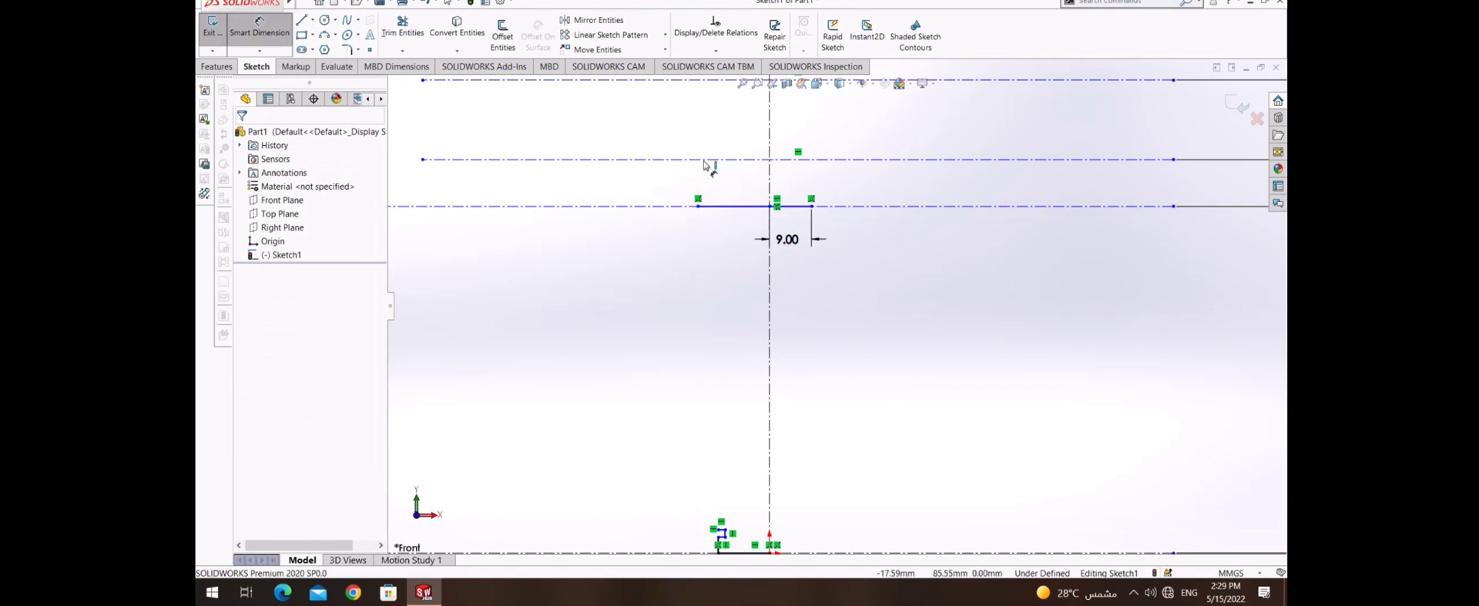
left_click(729, 206)
left_click(741, 233)
type("9.00mm")
key("Return")
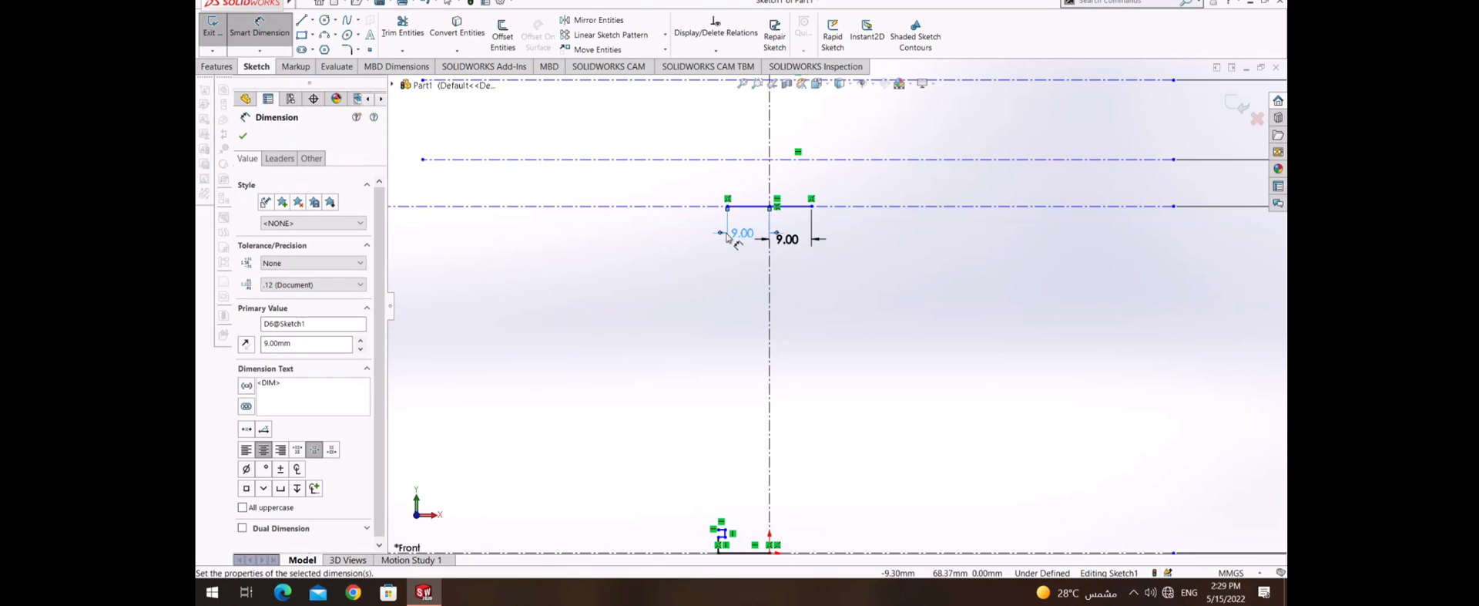
scroll(822, 322, "up", 1)
scroll(822, 322, "up", 2)
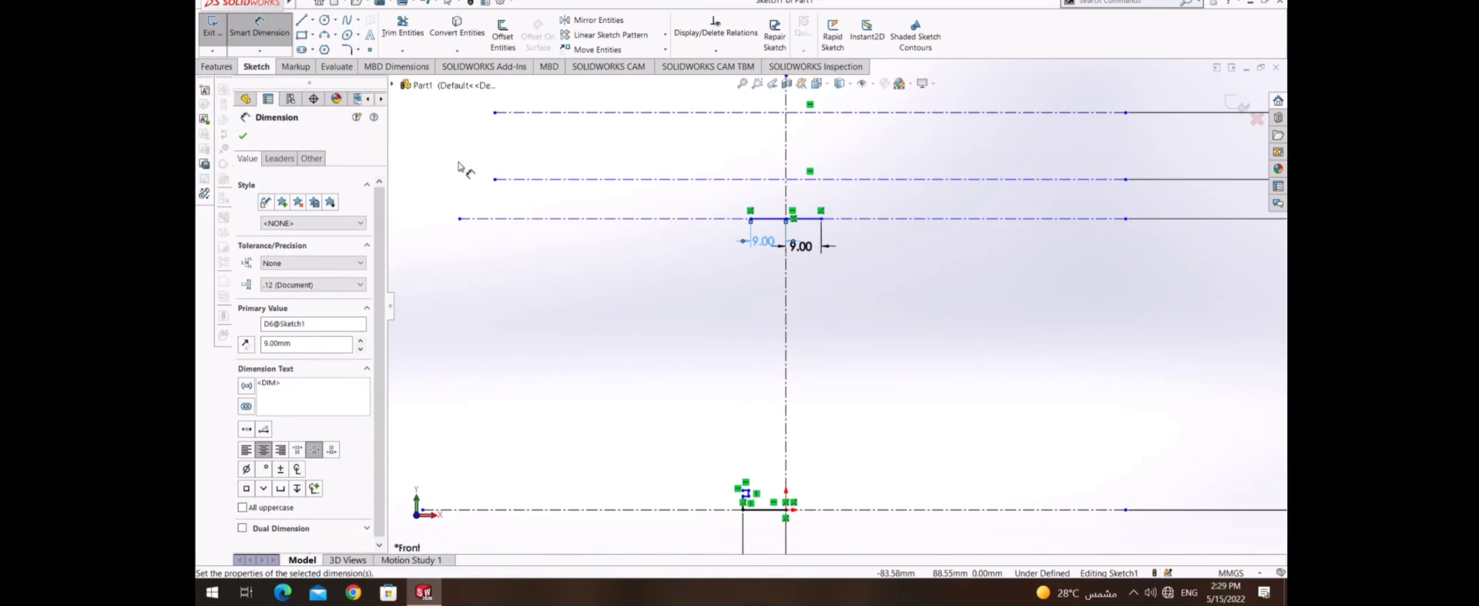
- Draw a long slanted line from the left line's outer end down to the origin centerline
left_click(302, 20)
left_click(751, 220)
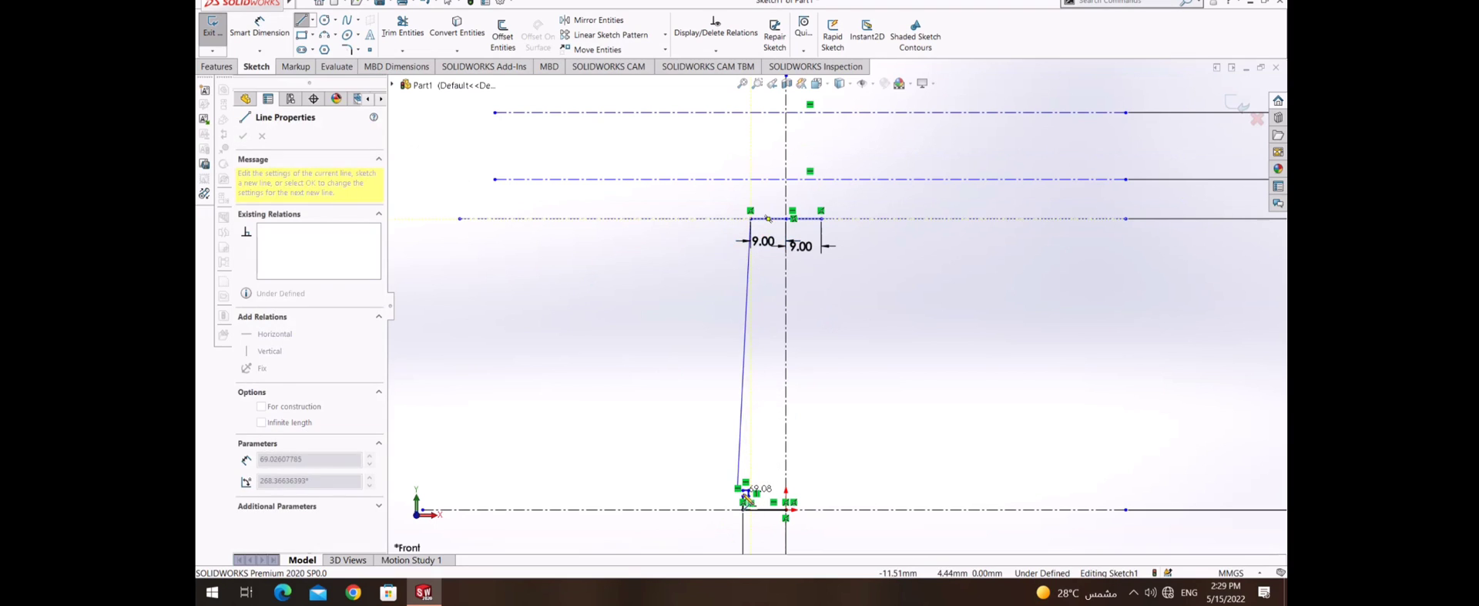
double_click(745, 484)
right_click(591, 286)
left_click(610, 336)
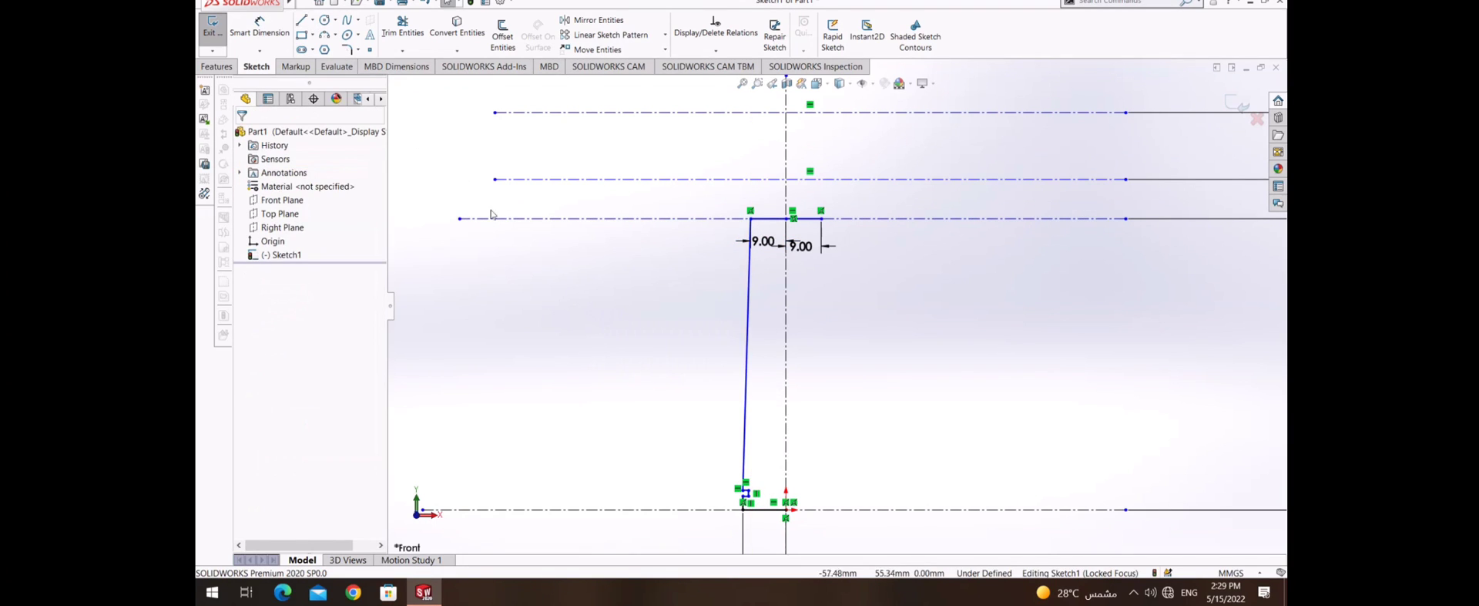
- Delete both short top lines together with their 9.00 dimension
right_click(808, 219)
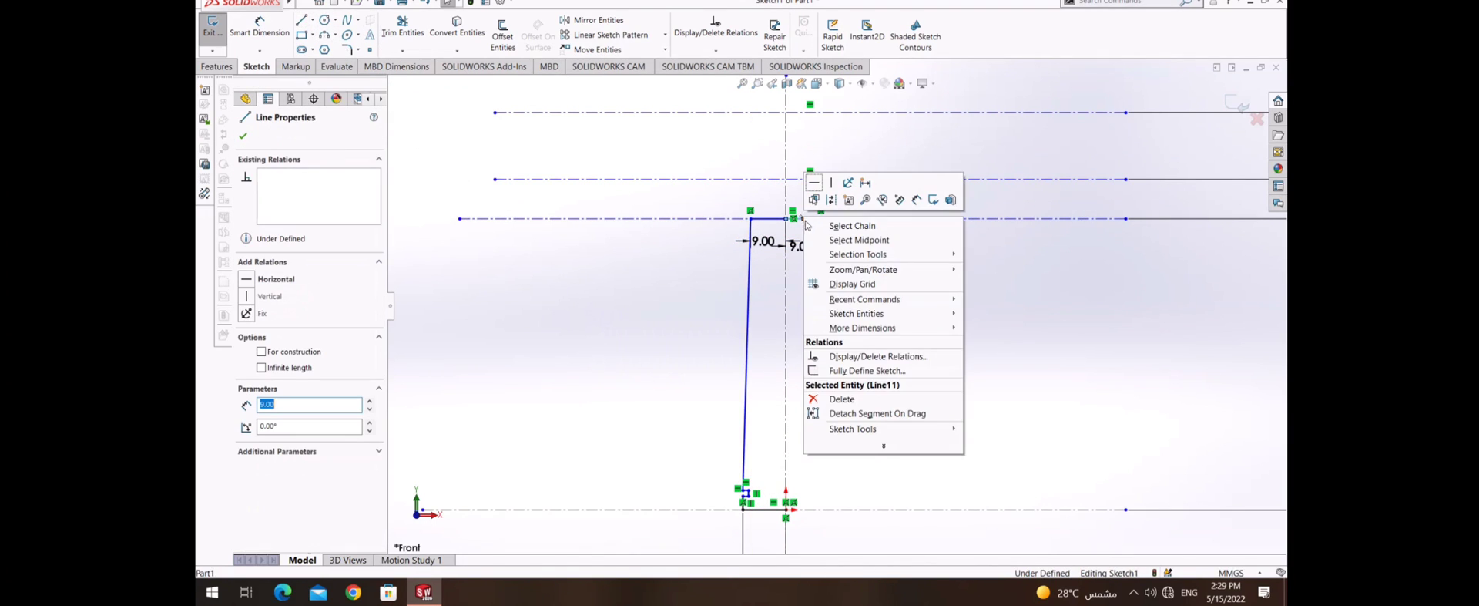
left_click(859, 393)
left_click(666, 298)
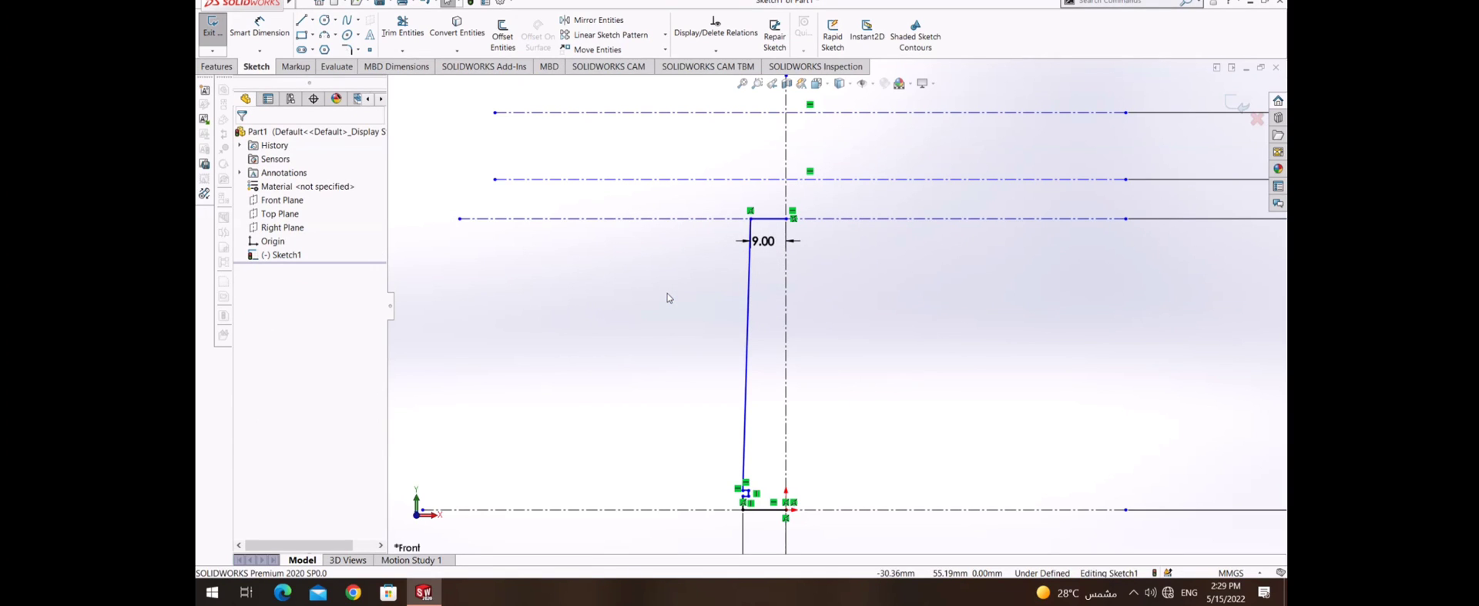
right_click(782, 221)
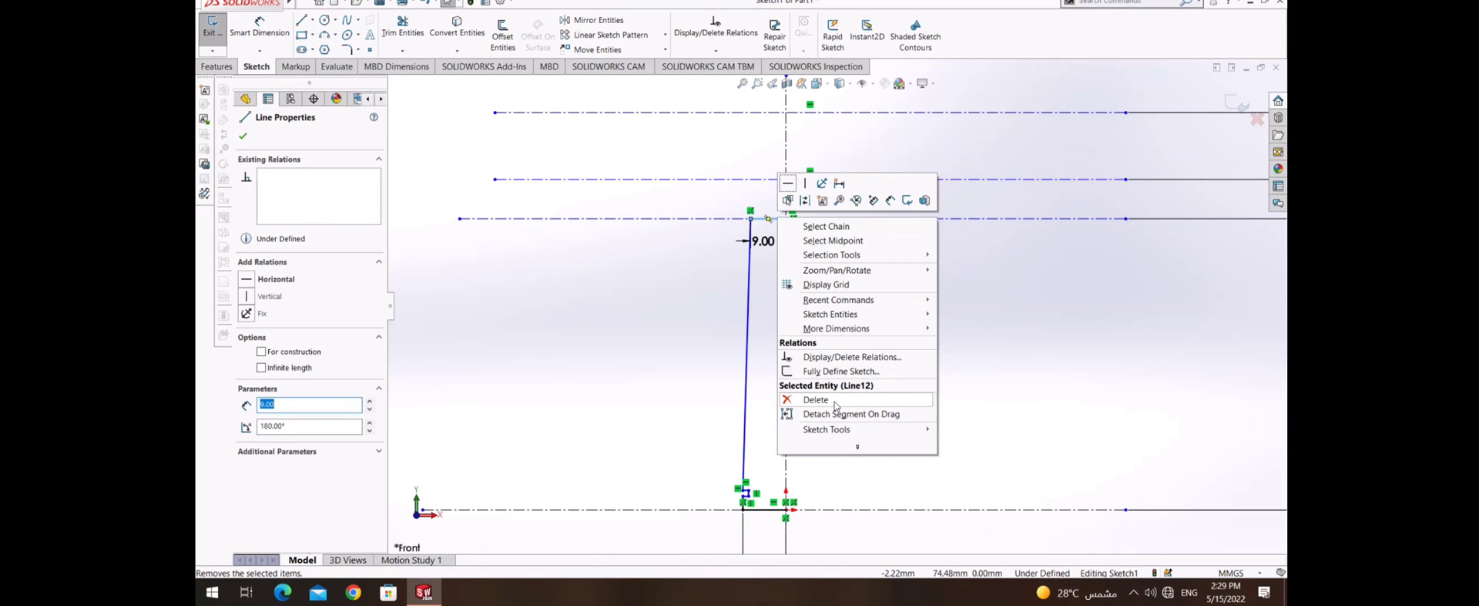
left_click(815, 399)
left_click(666, 295)
- Draw a line from the long line's top to the next centerline and dimension it 75° to the centerline
left_click(312, 20)
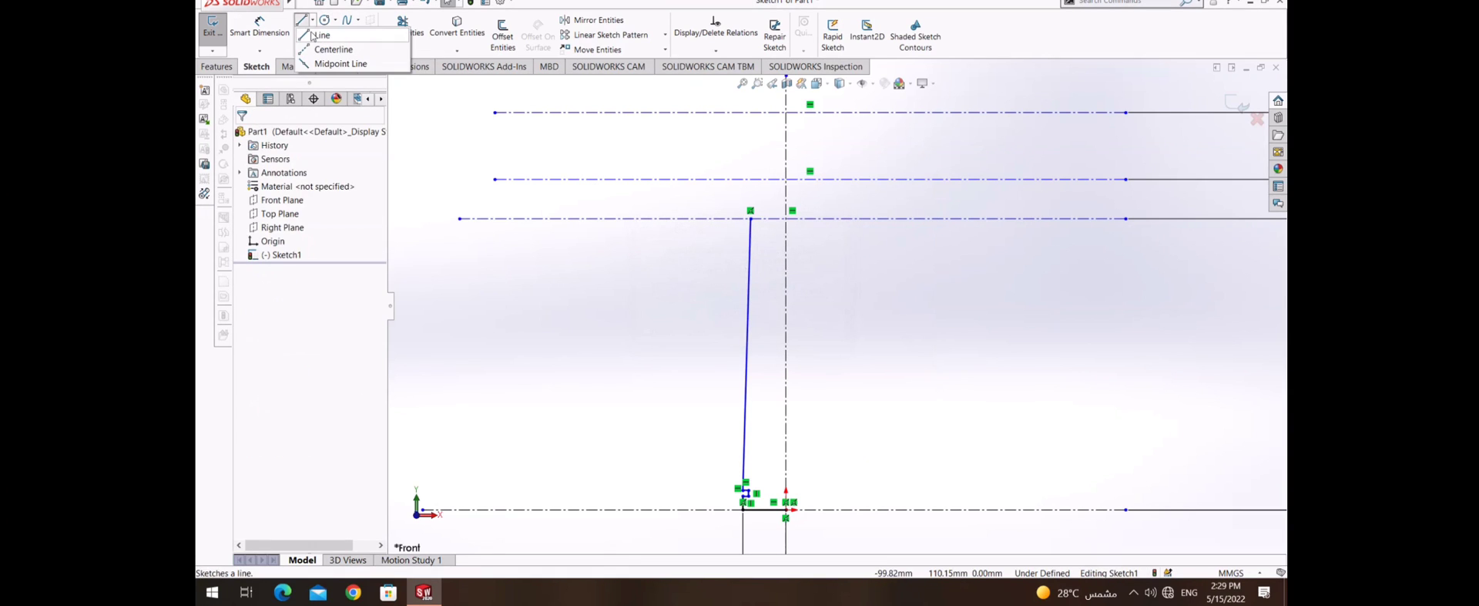
left_click(316, 35)
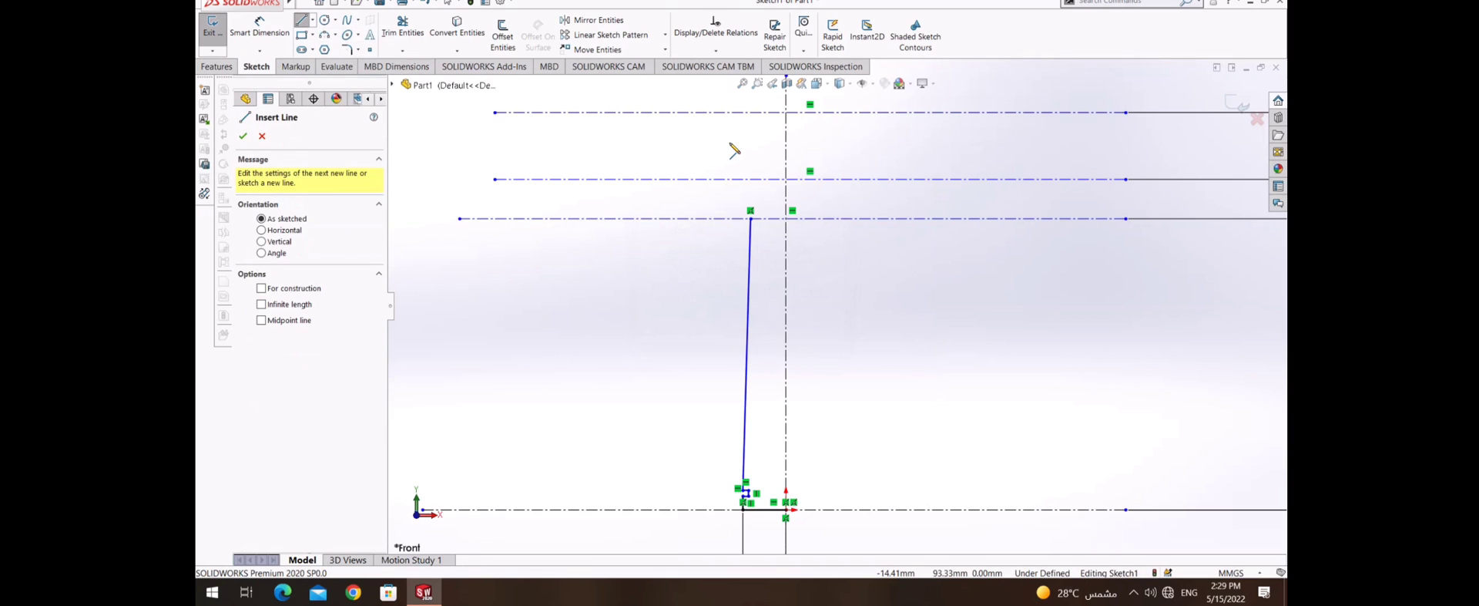
left_click(750, 218)
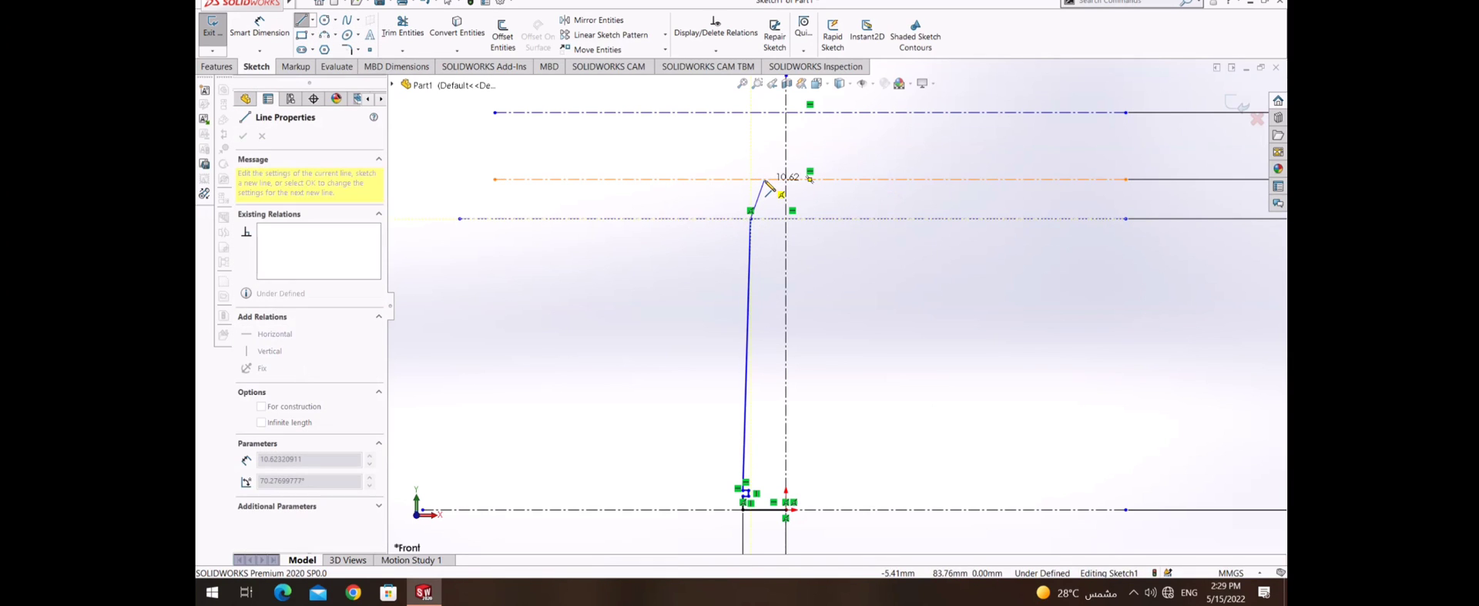
left_click(763, 180)
right_click_drag(721, 188, 720, 154)
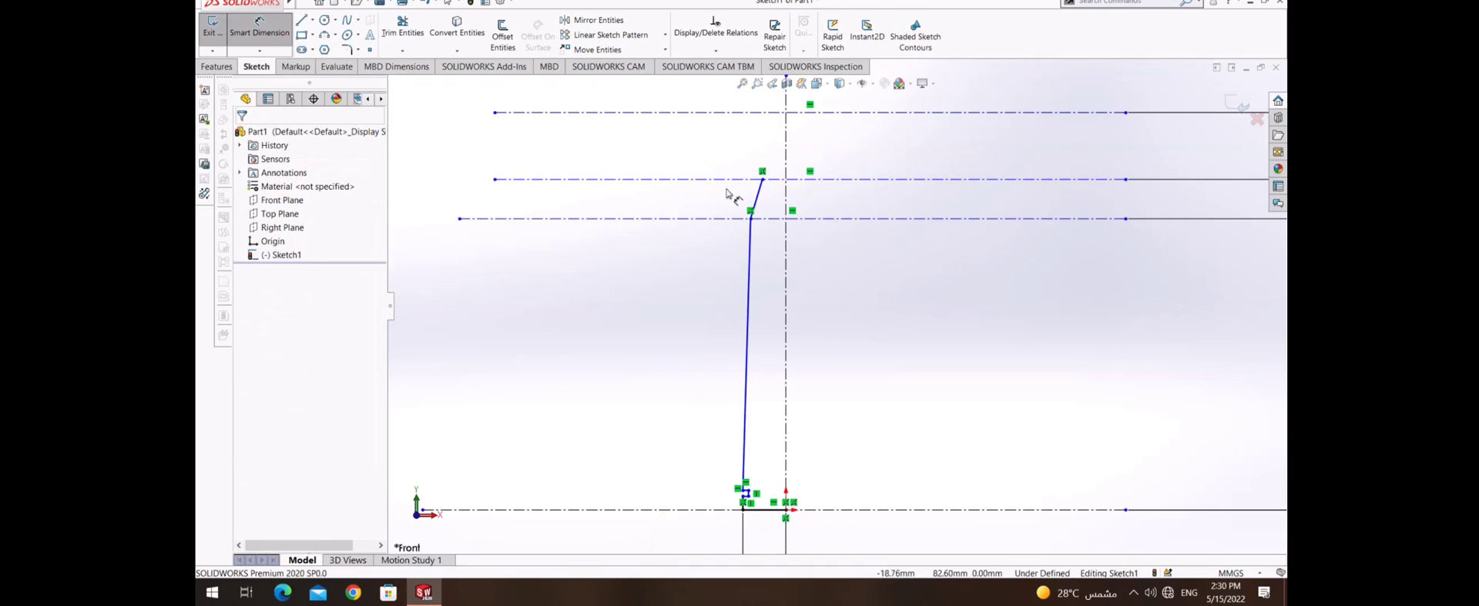
left_click(758, 201)
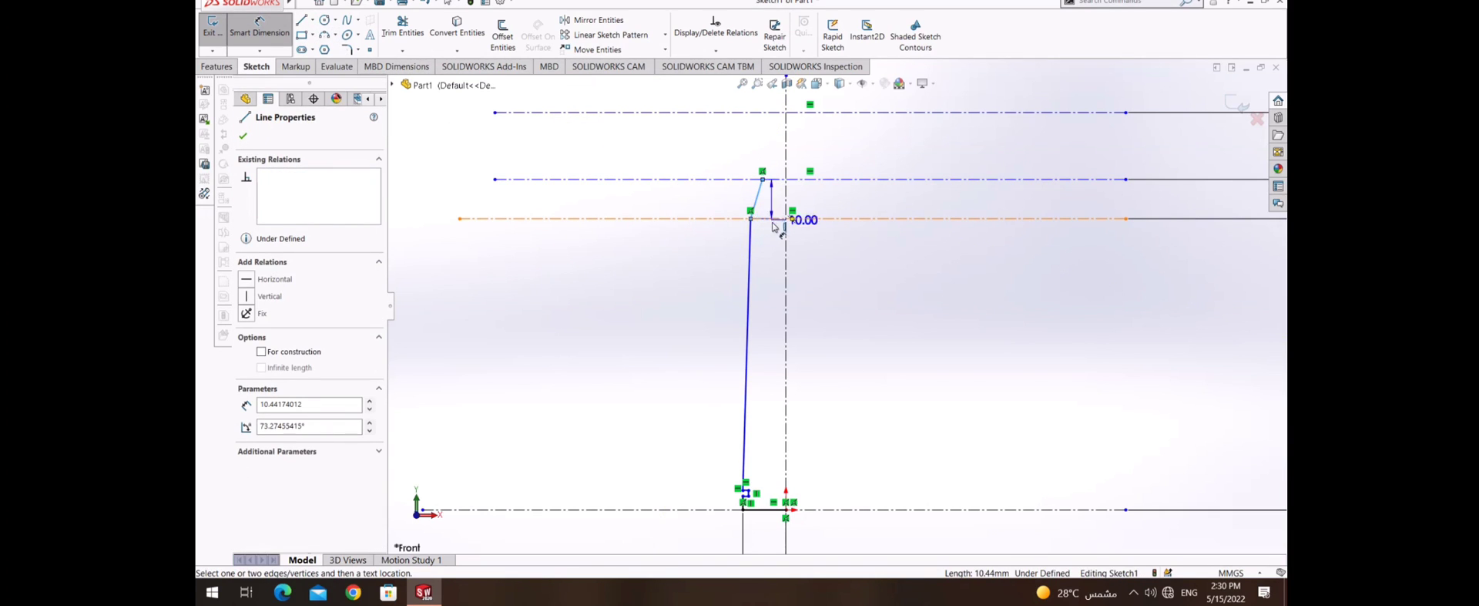
left_click(770, 220)
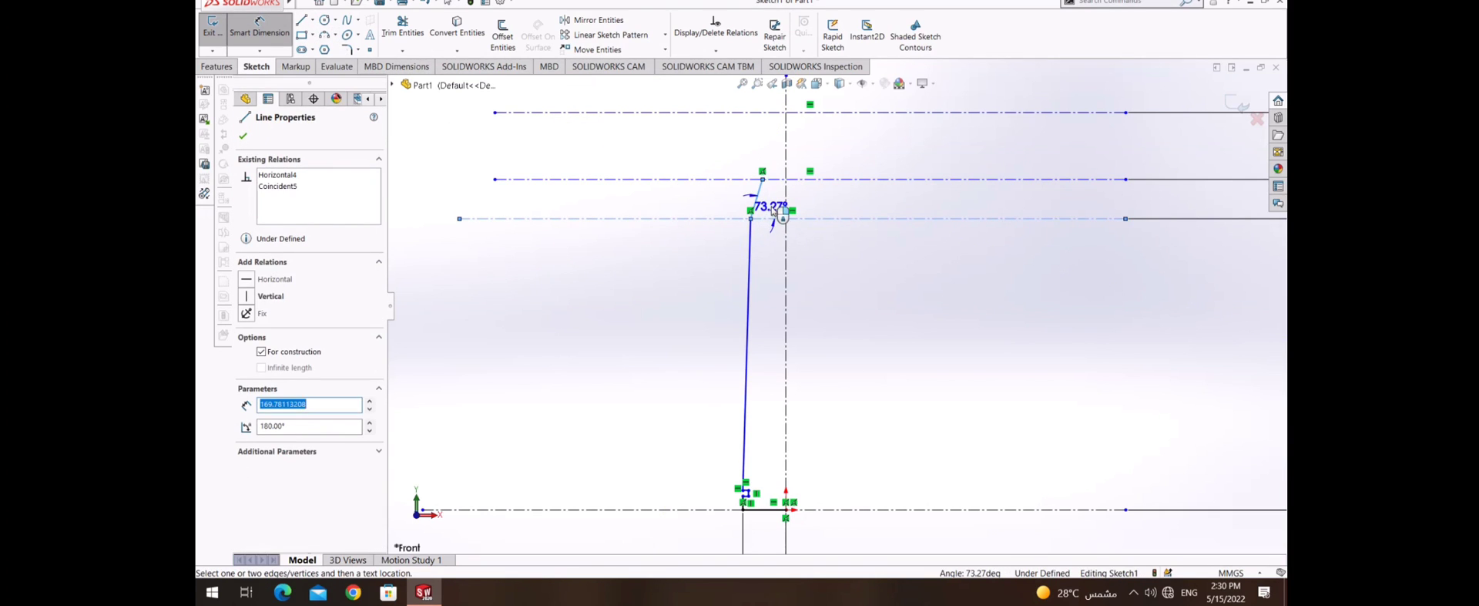
left_click(770, 206)
type("75")
key("Return")
right_click(592, 277)
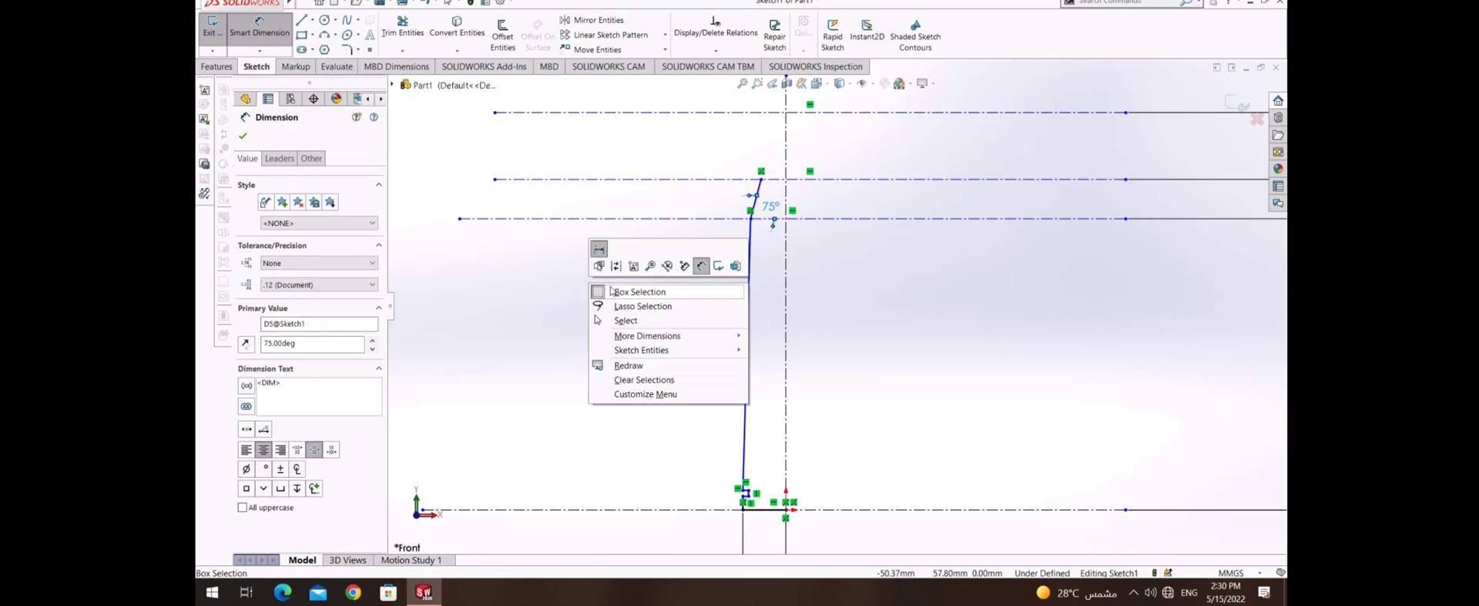
left_click(616, 293)
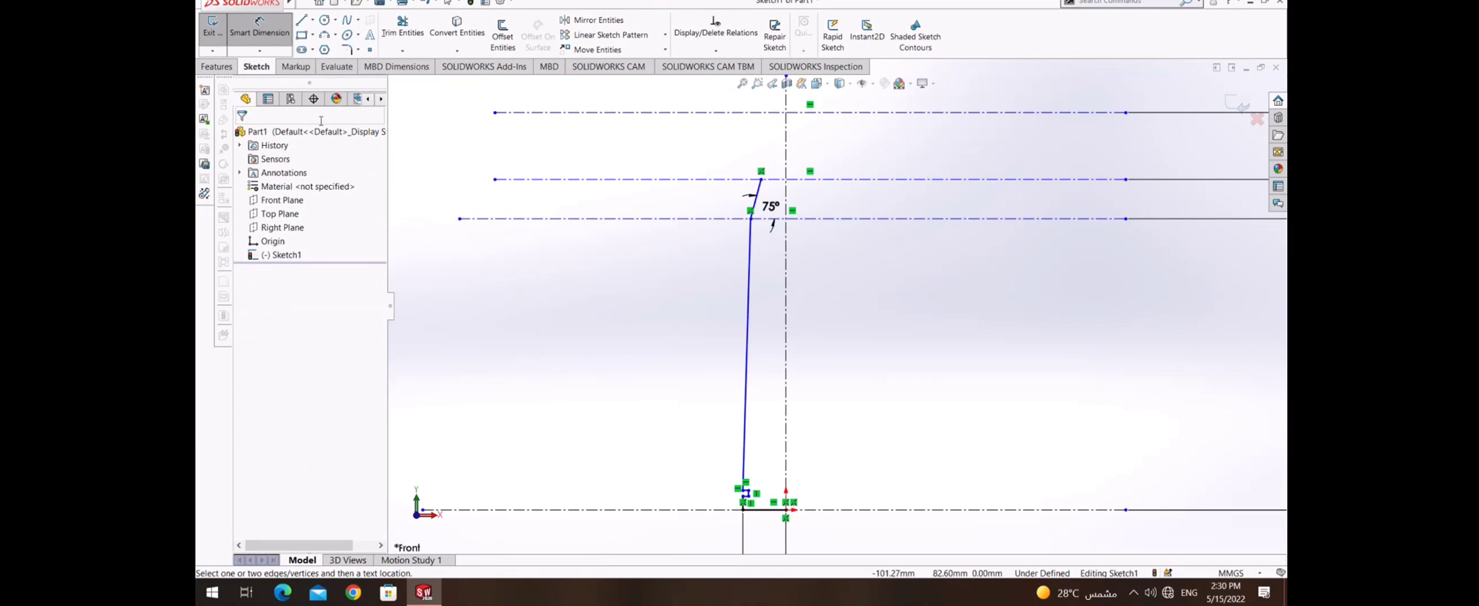
- Draw a vertical line from the 75° line's top up to the top centerline
left_click(301, 19)
left_click(761, 179)
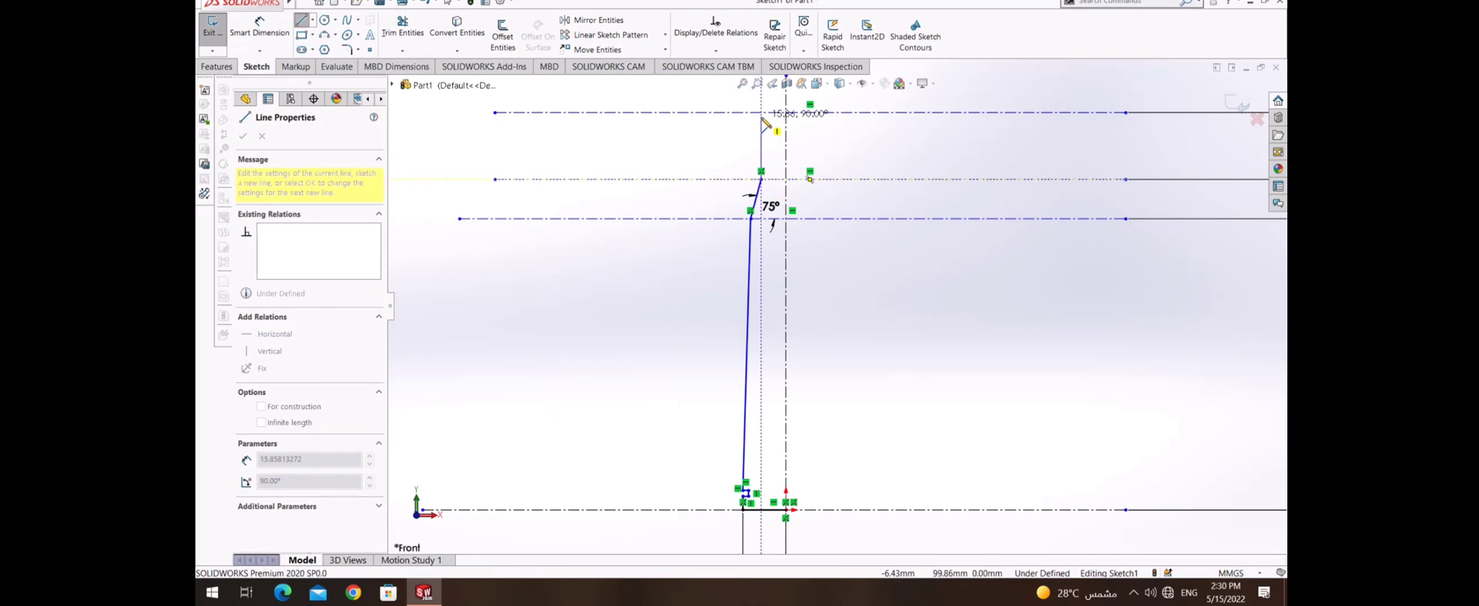
left_click(761, 112)
scroll(817, 179, "down", 2)
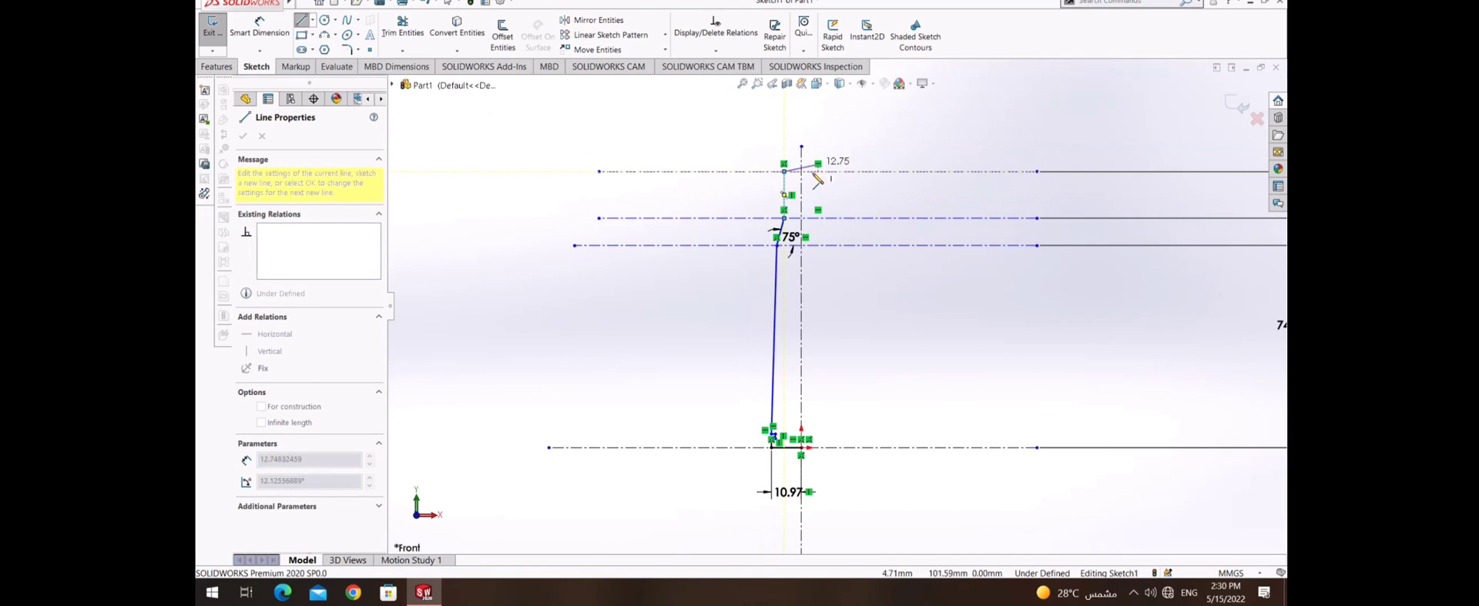
scroll(805, 177, "down", 3)
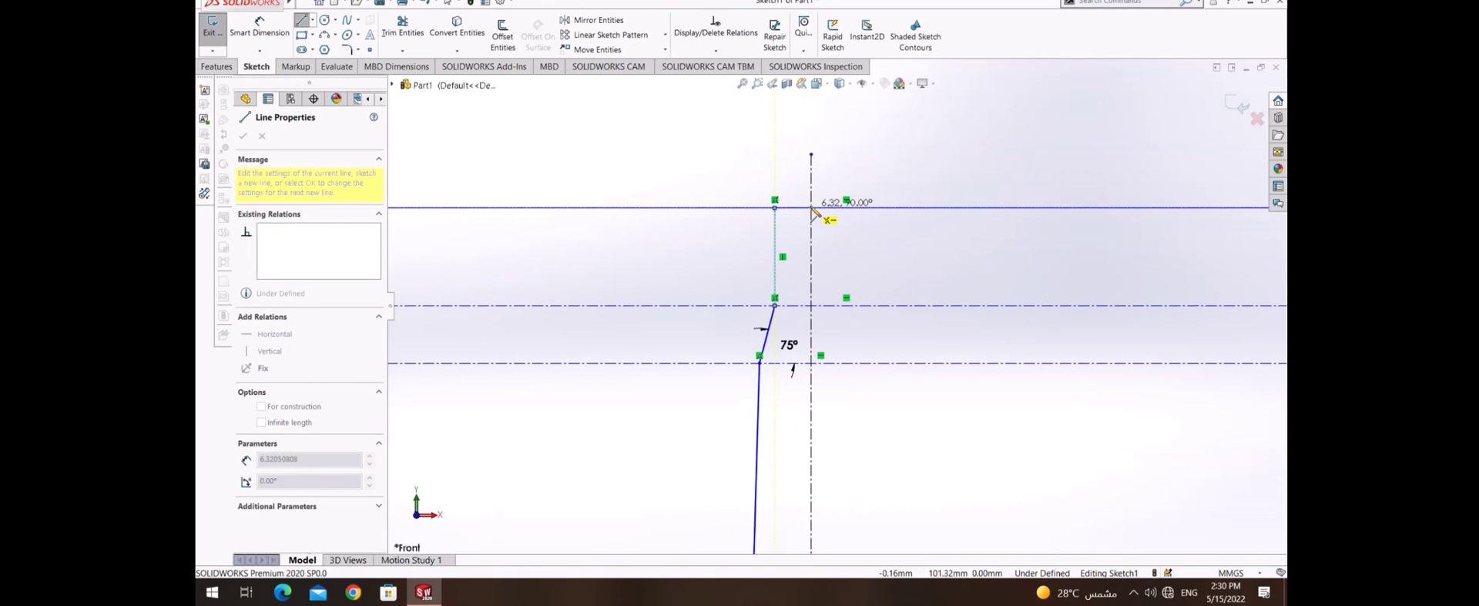
- End the line chain and sketch a short horizontal line at the top vertex
right_click(807, 210)
left_click(697, 207)
left_click(301, 20)
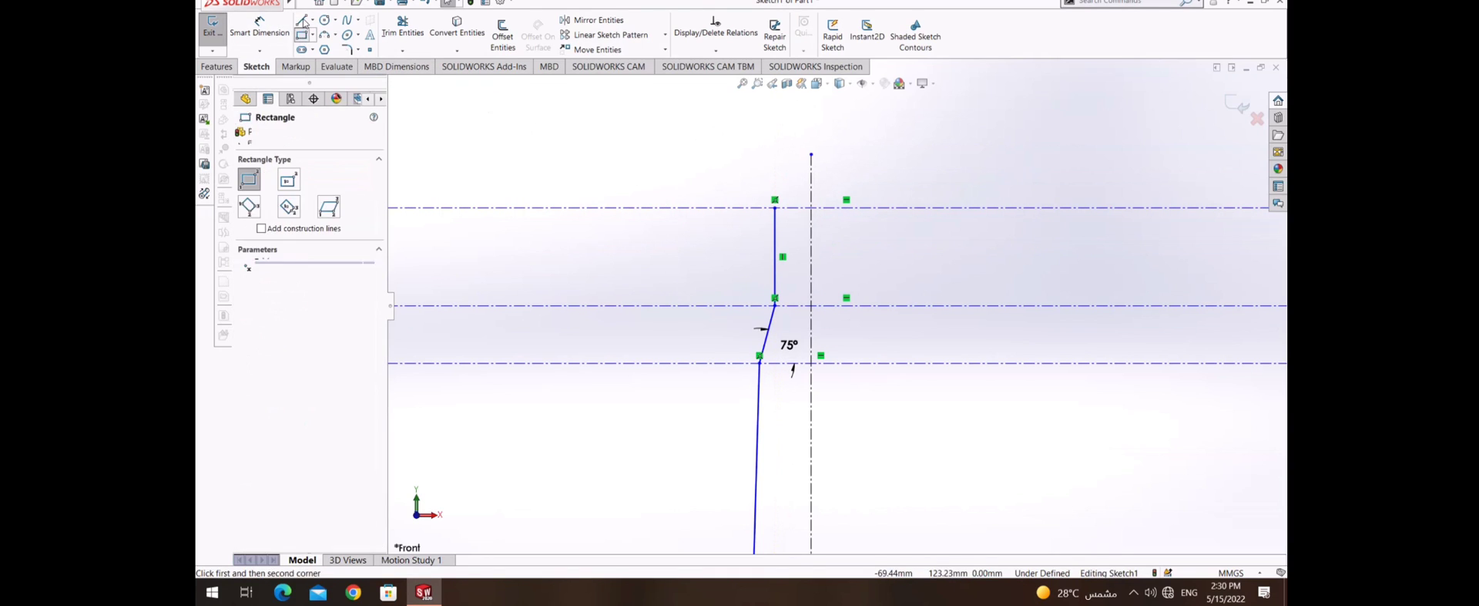
left_click(775, 207)
scroll(777, 210, "down", 3)
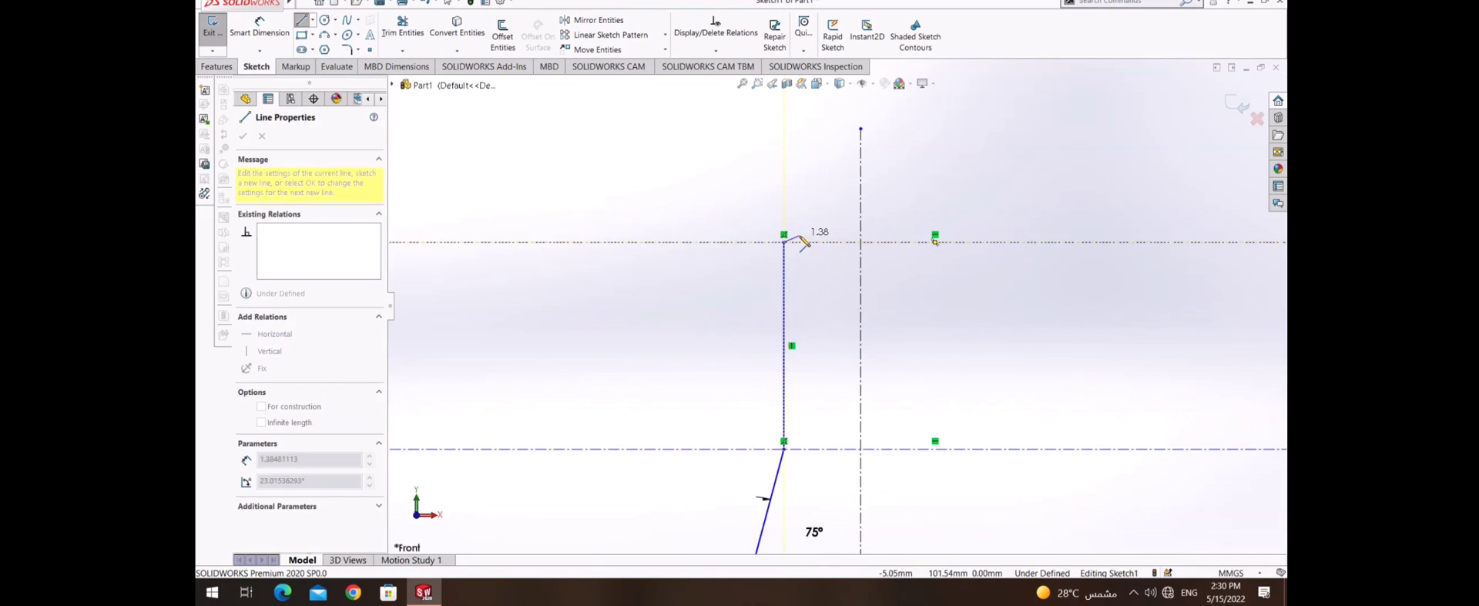
scroll(793, 245, "down", 3)
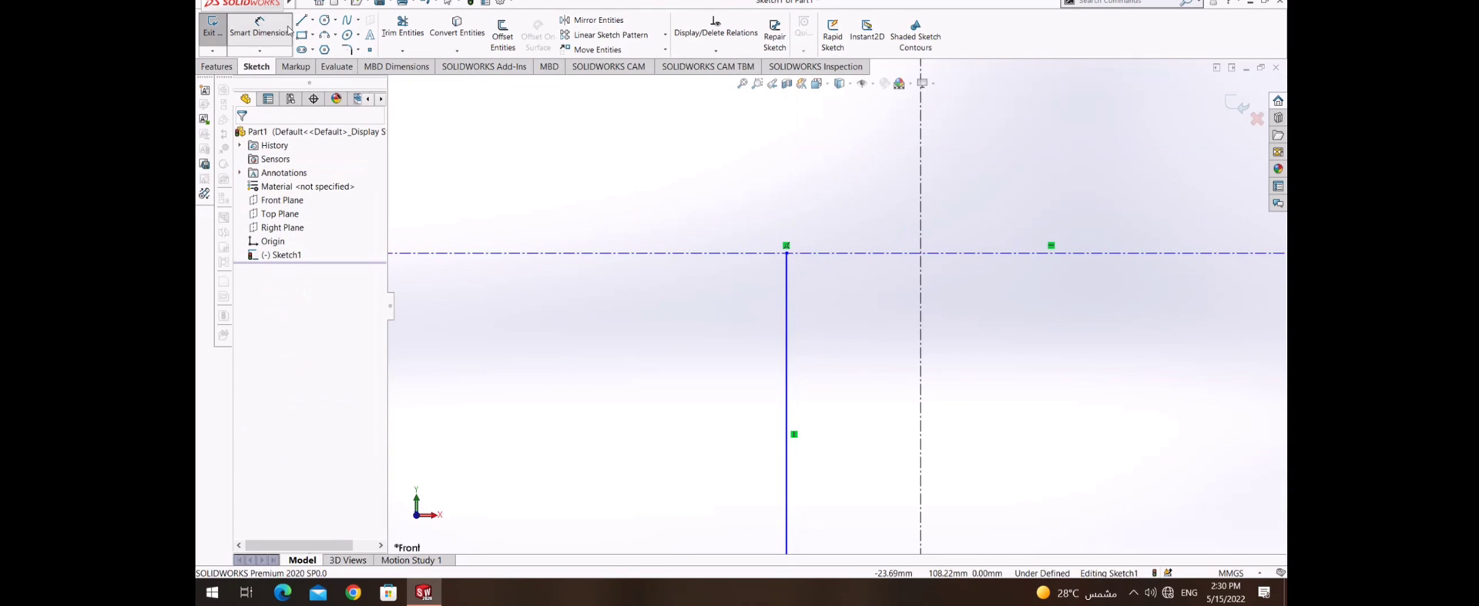
left_click(787, 252)
left_click(801, 252)
- Dimension the short line to 0.30 and begin another line rising from the vertical line's top
key("d")
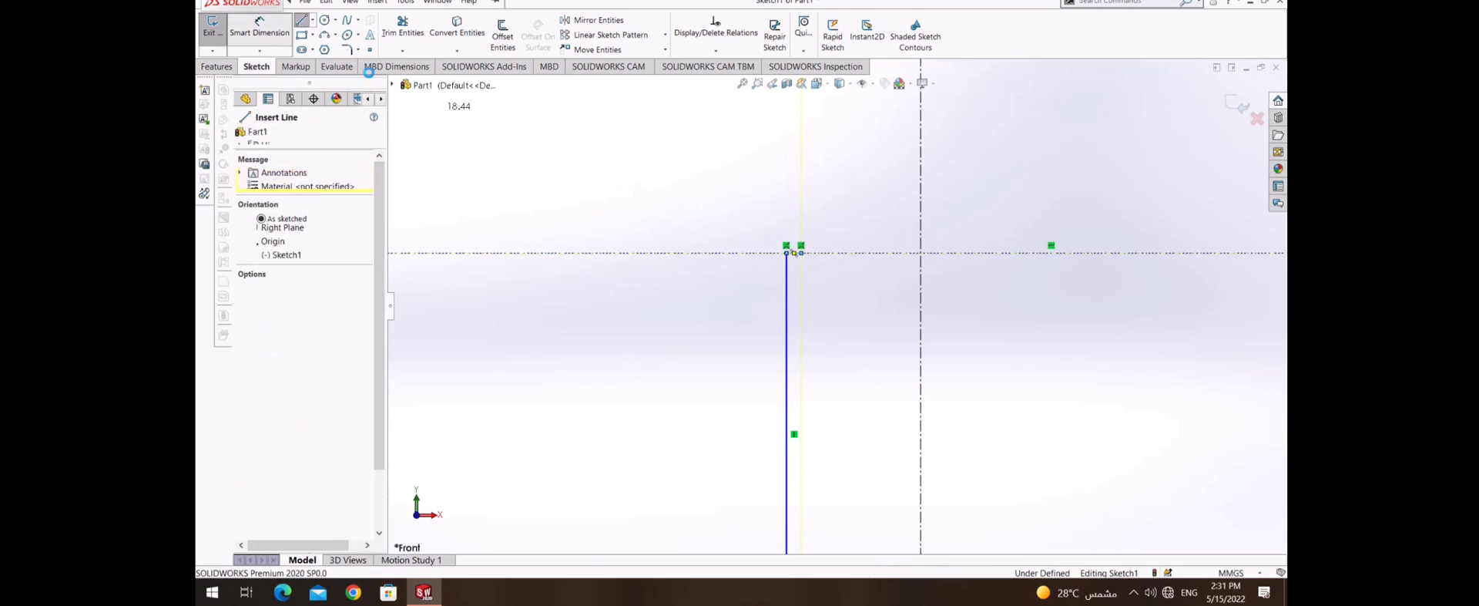
left_click(793, 252)
left_click(794, 214)
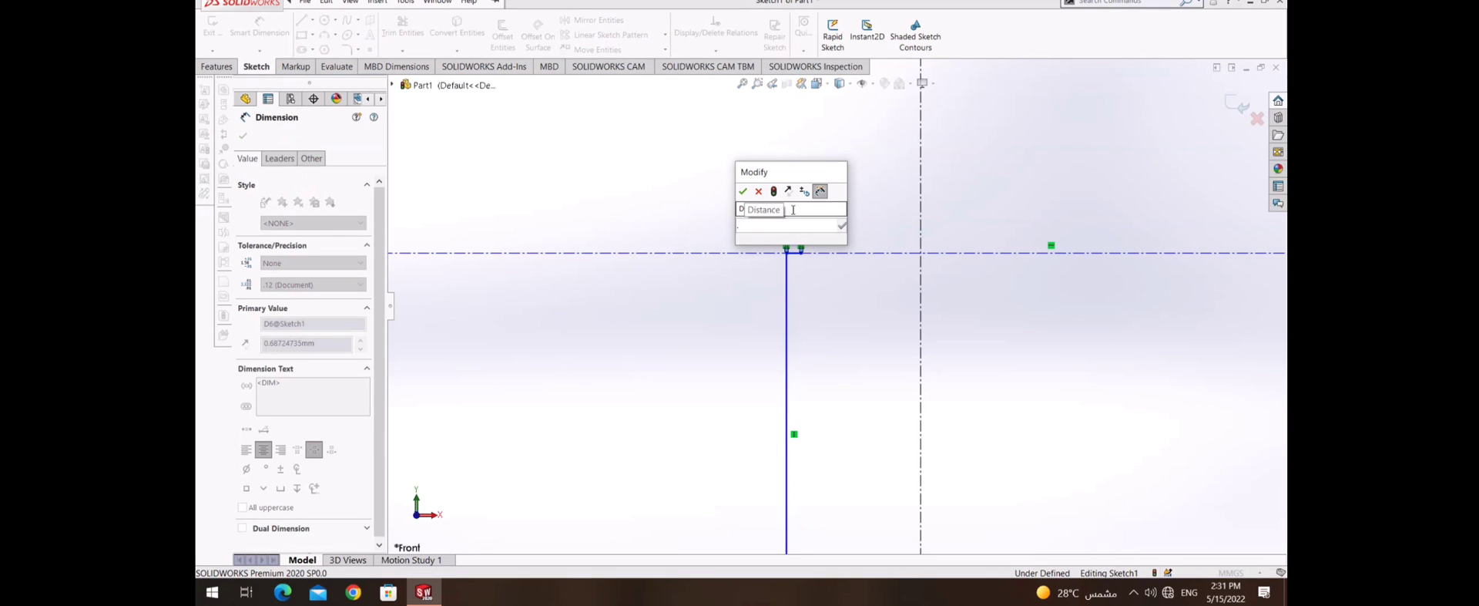
type("0.3")
key("Return")
key("l")
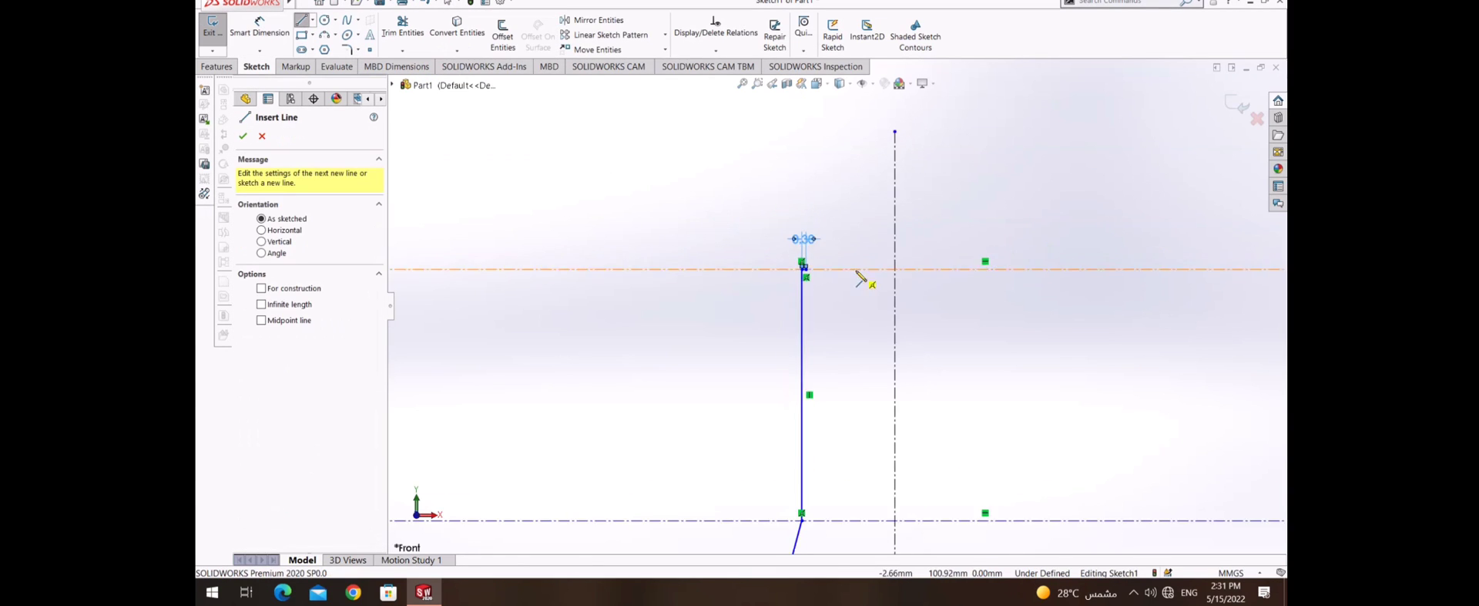
left_click(729, 254)
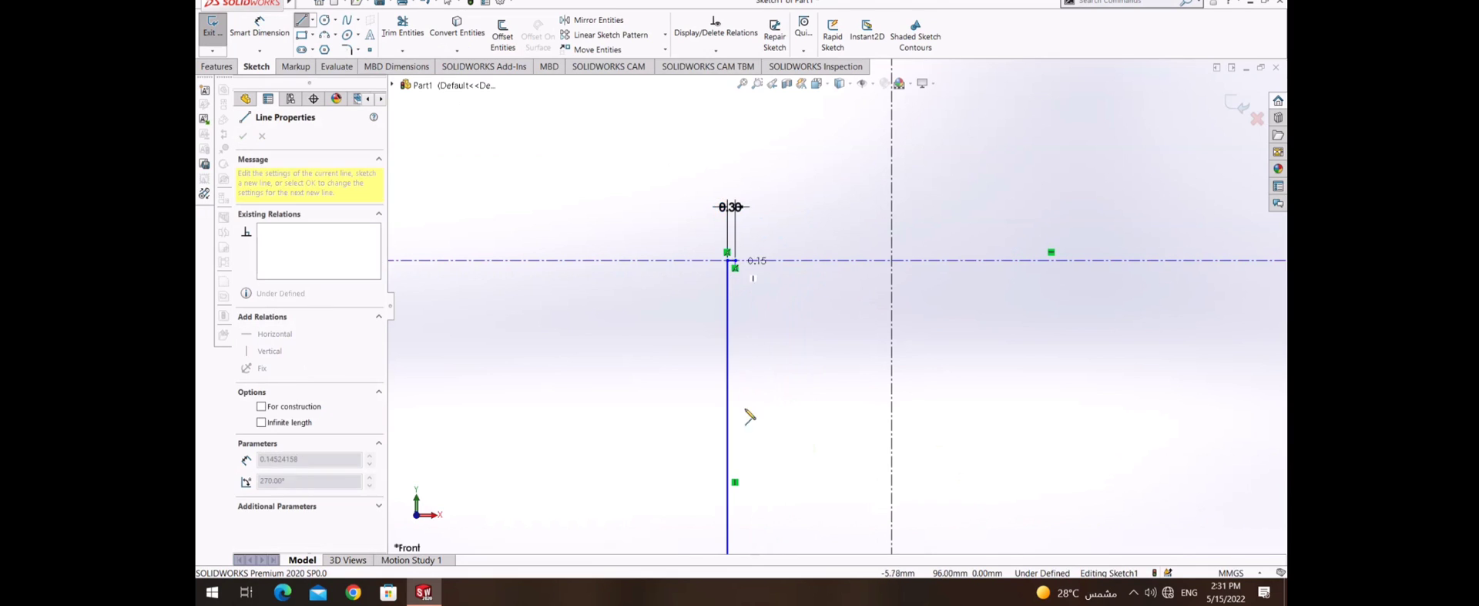
scroll(801, 483, "down", 1)
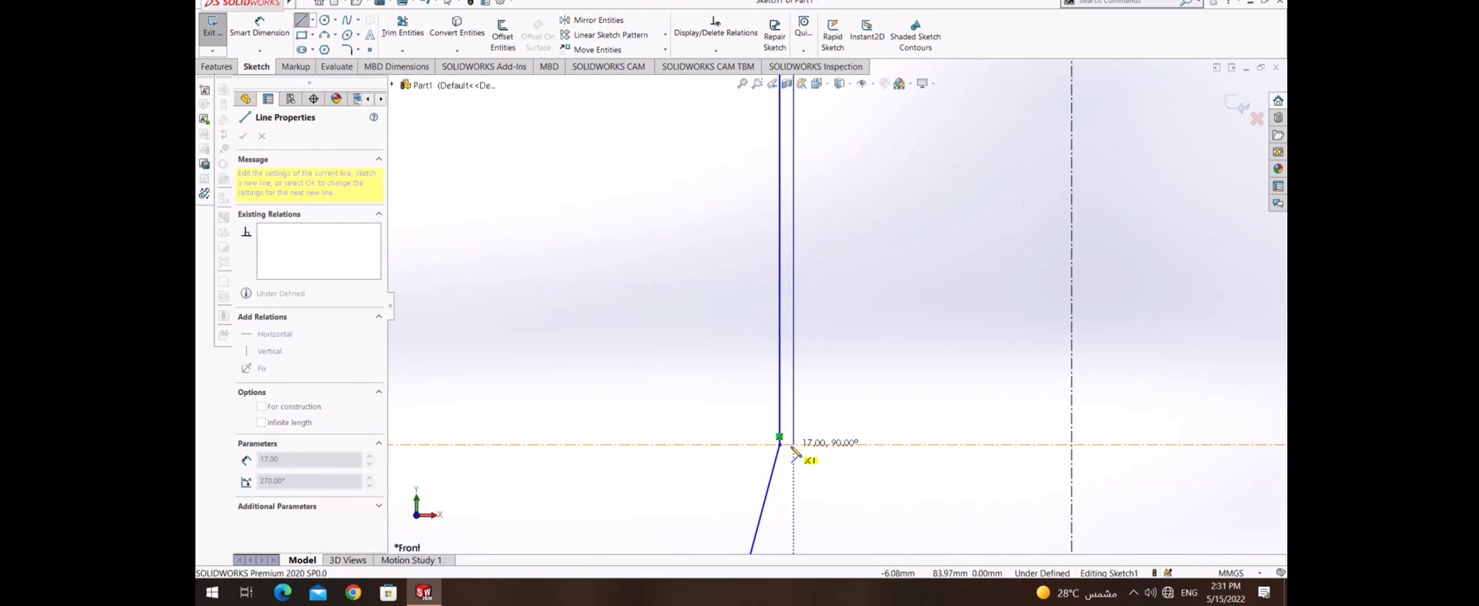
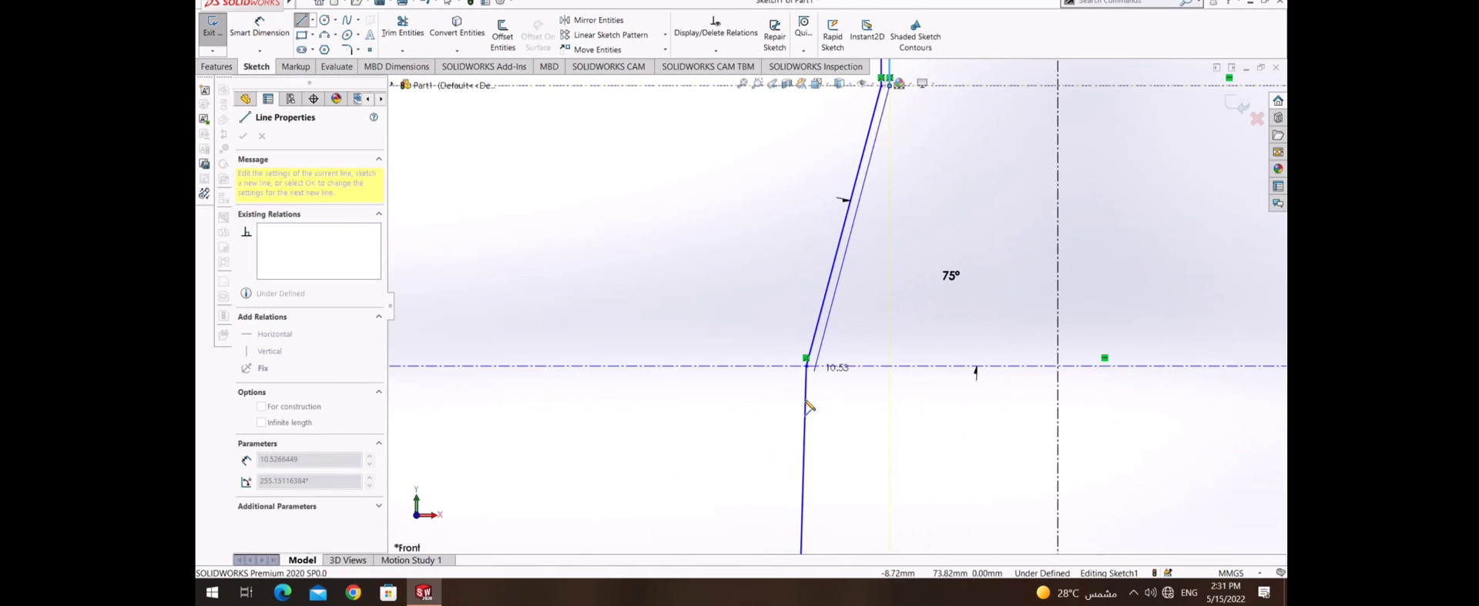
- Run the wall line to the centreline, down to the base, and across to the axis
left_click(815, 371)
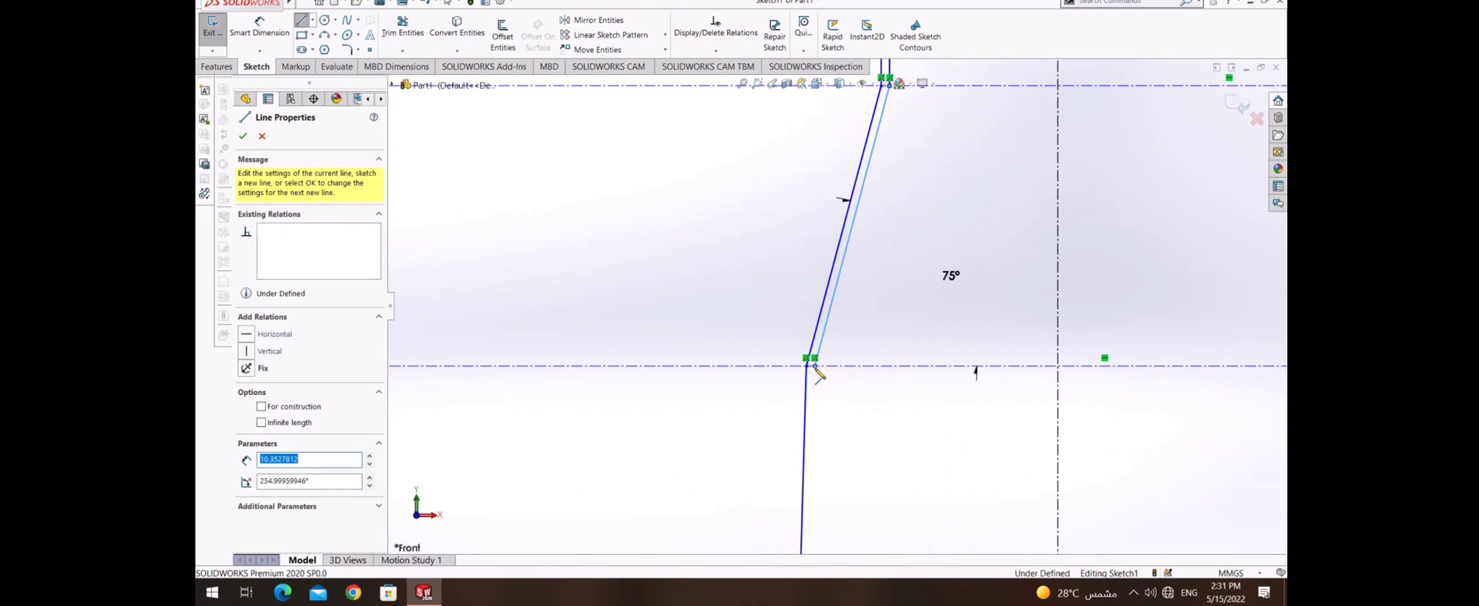
scroll(835, 420, "up", 2)
scroll(848, 436, "up", 2)
scroll(852, 443, "down", 3)
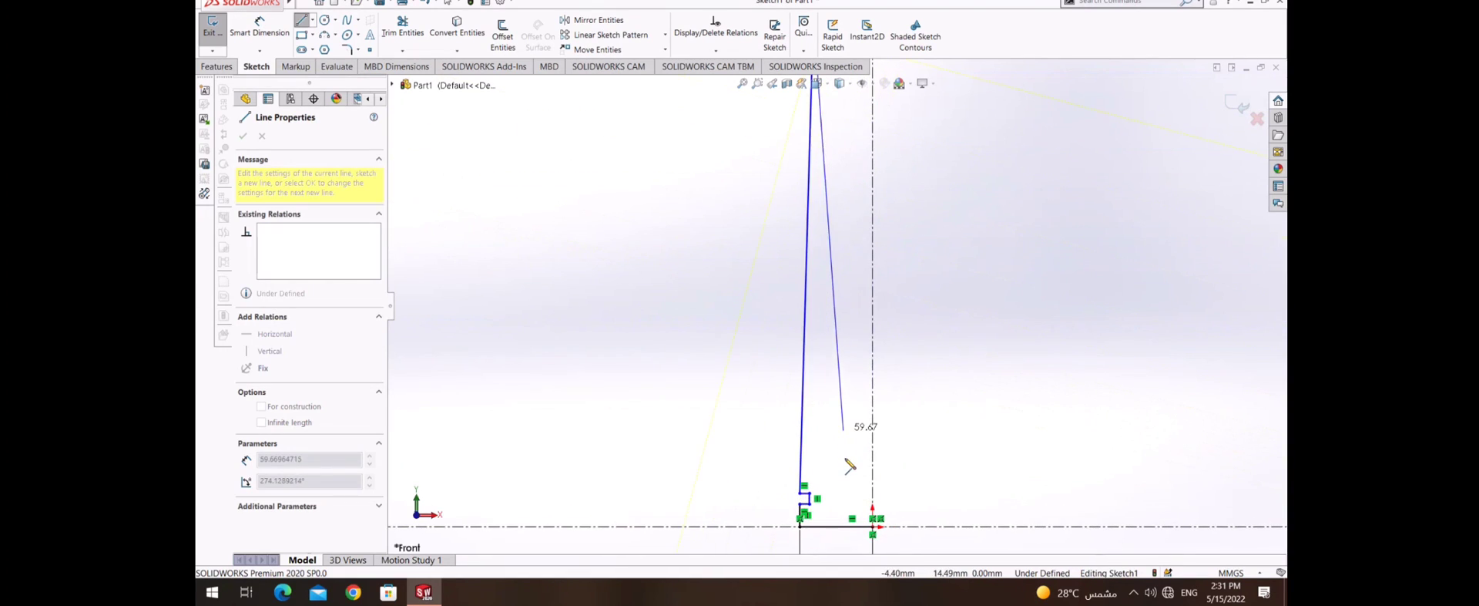
scroll(832, 450, "down", 1)
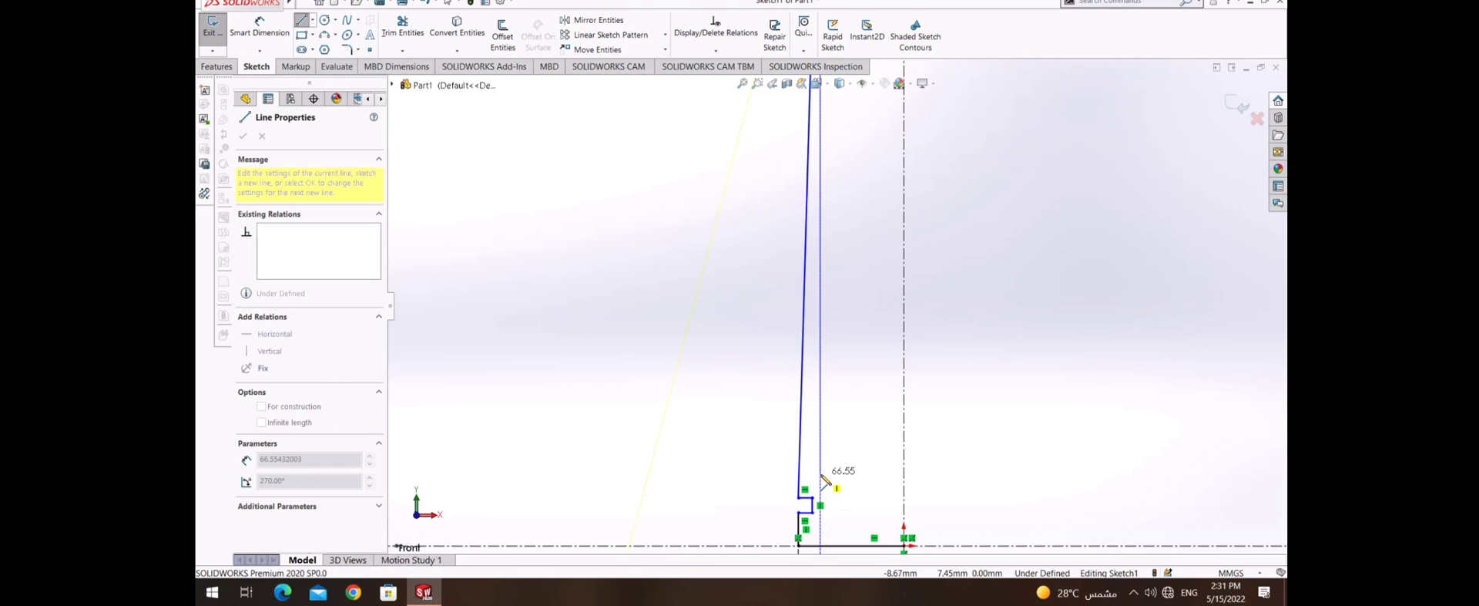
left_click(820, 473)
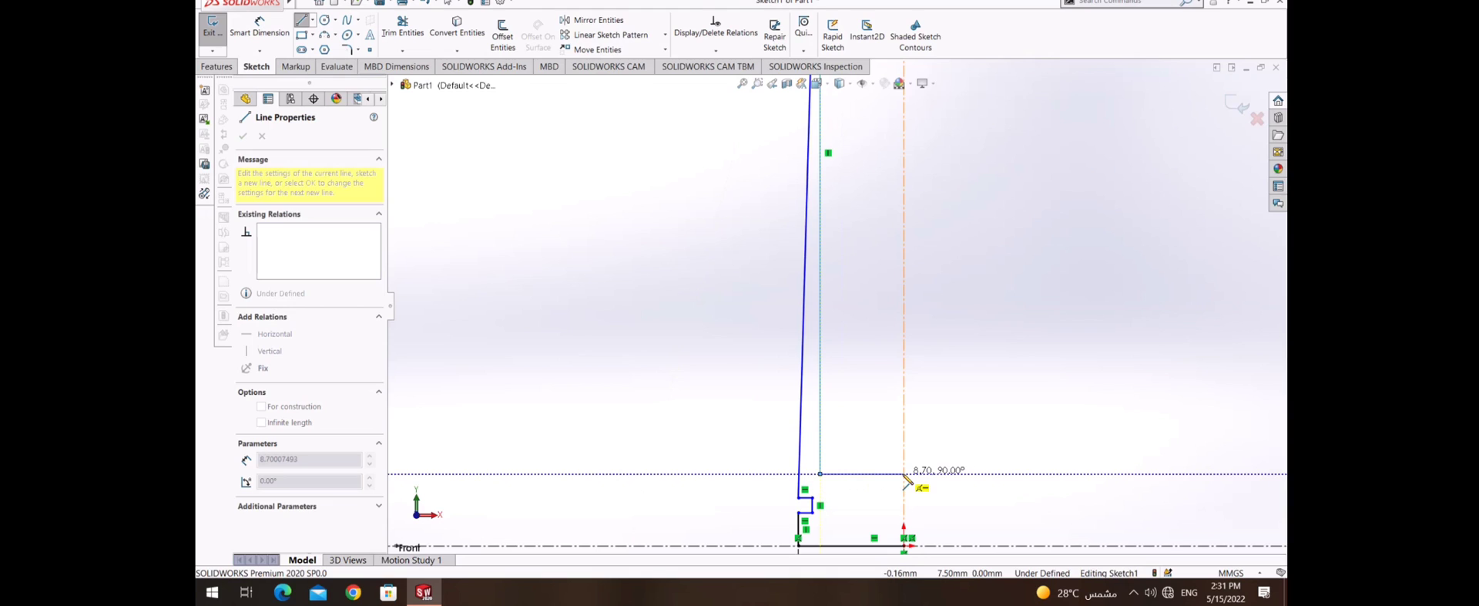
left_click(905, 473)
left_click(301, 20)
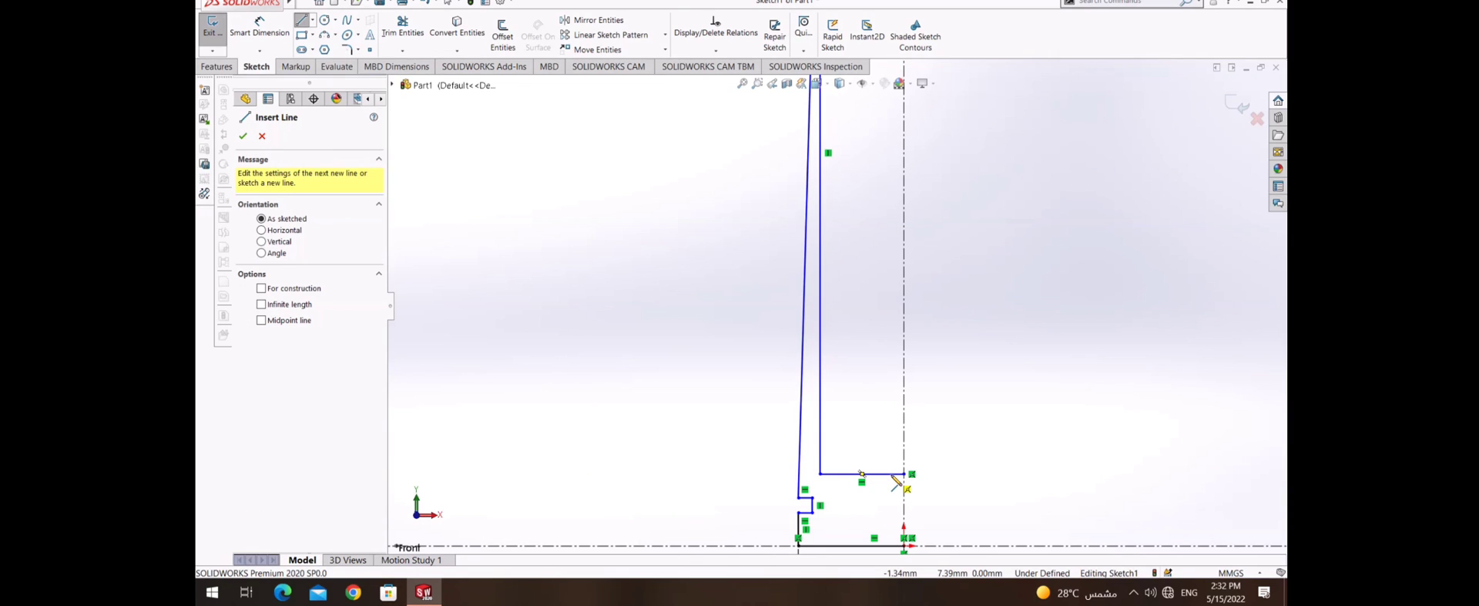
left_click(892, 474)
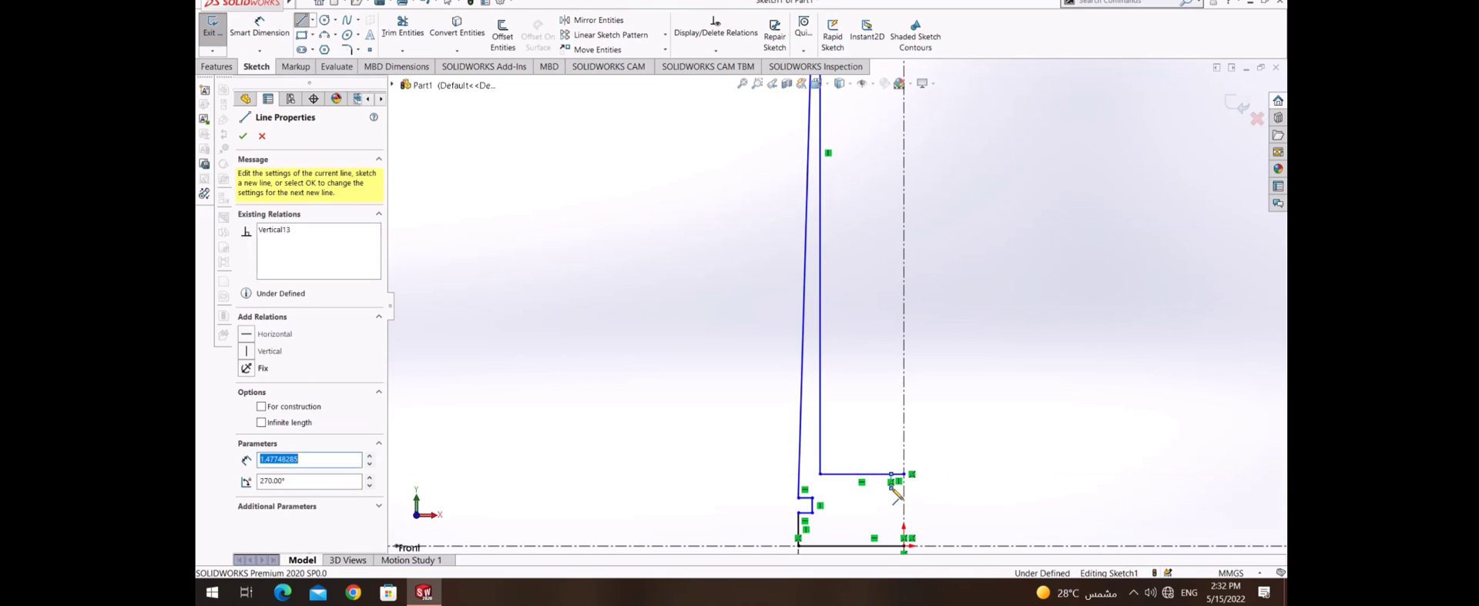
- End the line chain, sketch short rim segments at the base, then undo them
right_click(862, 459)
left_click(894, 464)
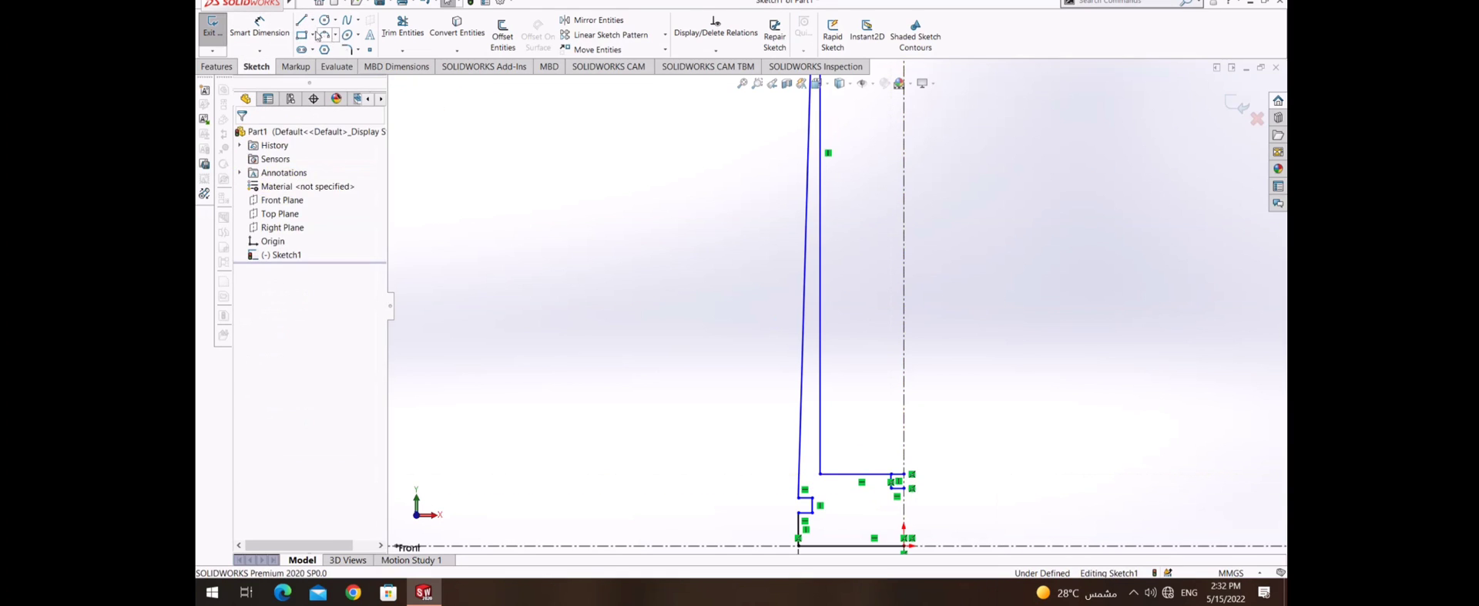
left_click(301, 20)
left_click(894, 482)
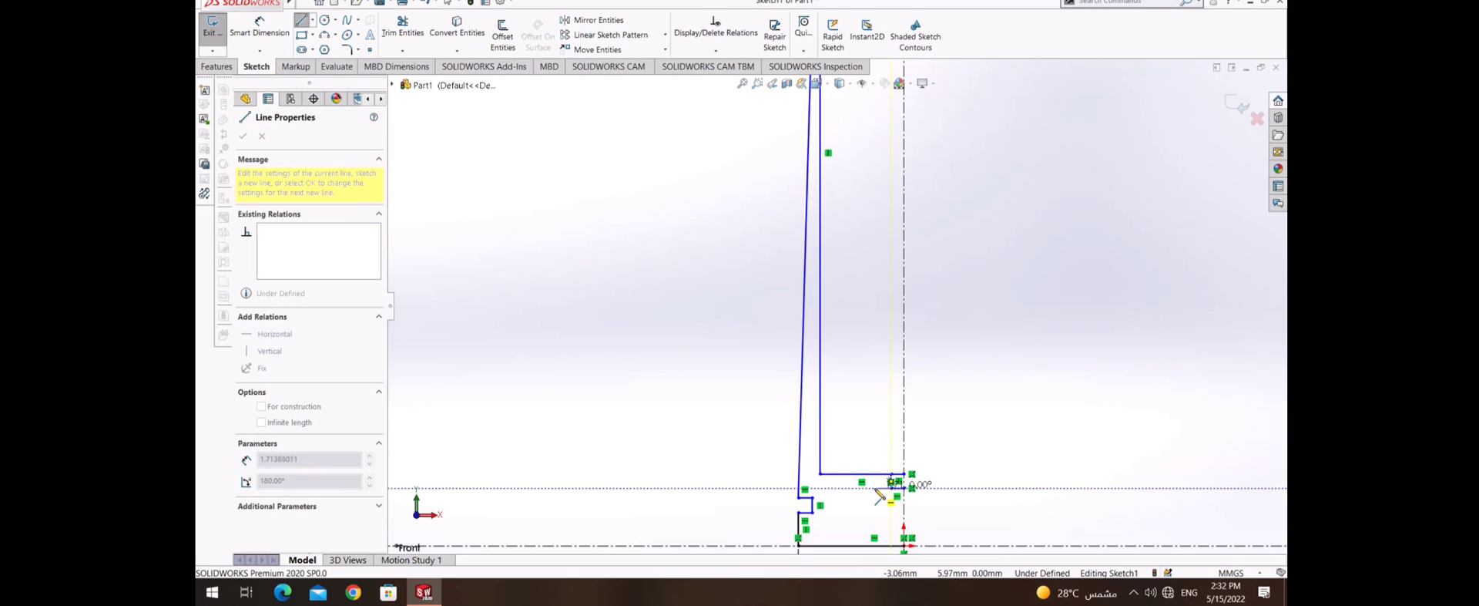
left_click(875, 487)
right_click(875, 487)
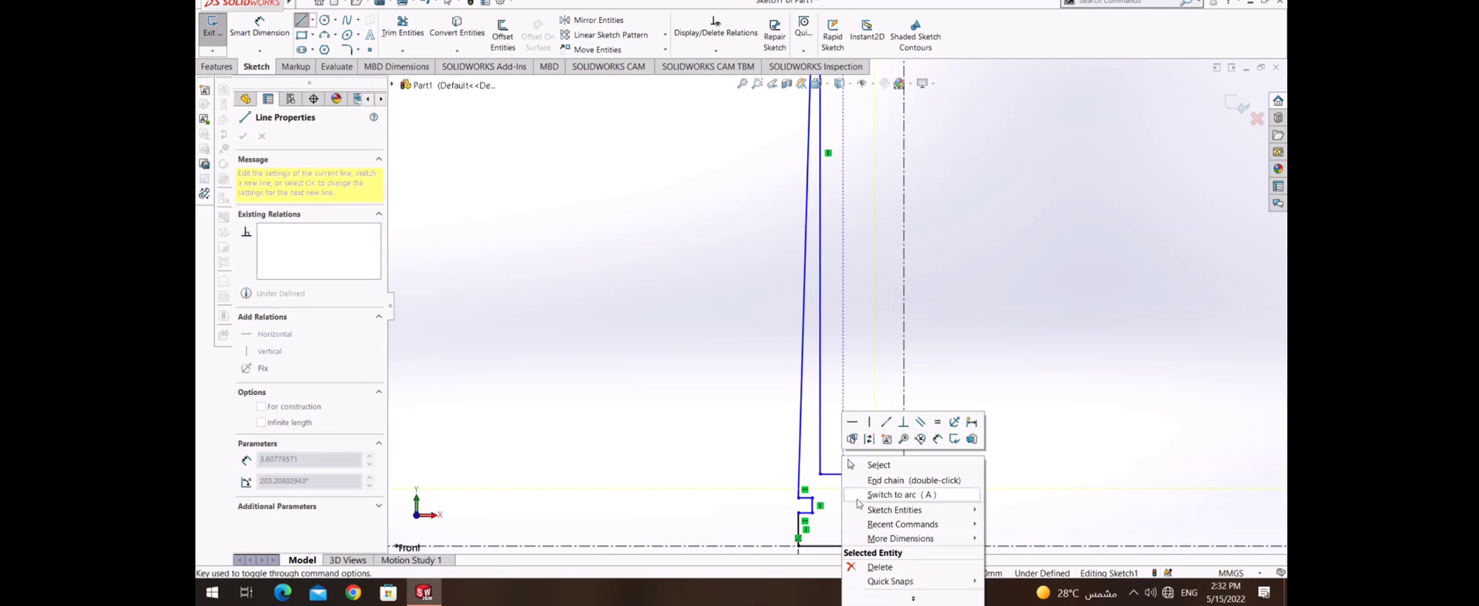
left_click(879, 445)
key("Escape")
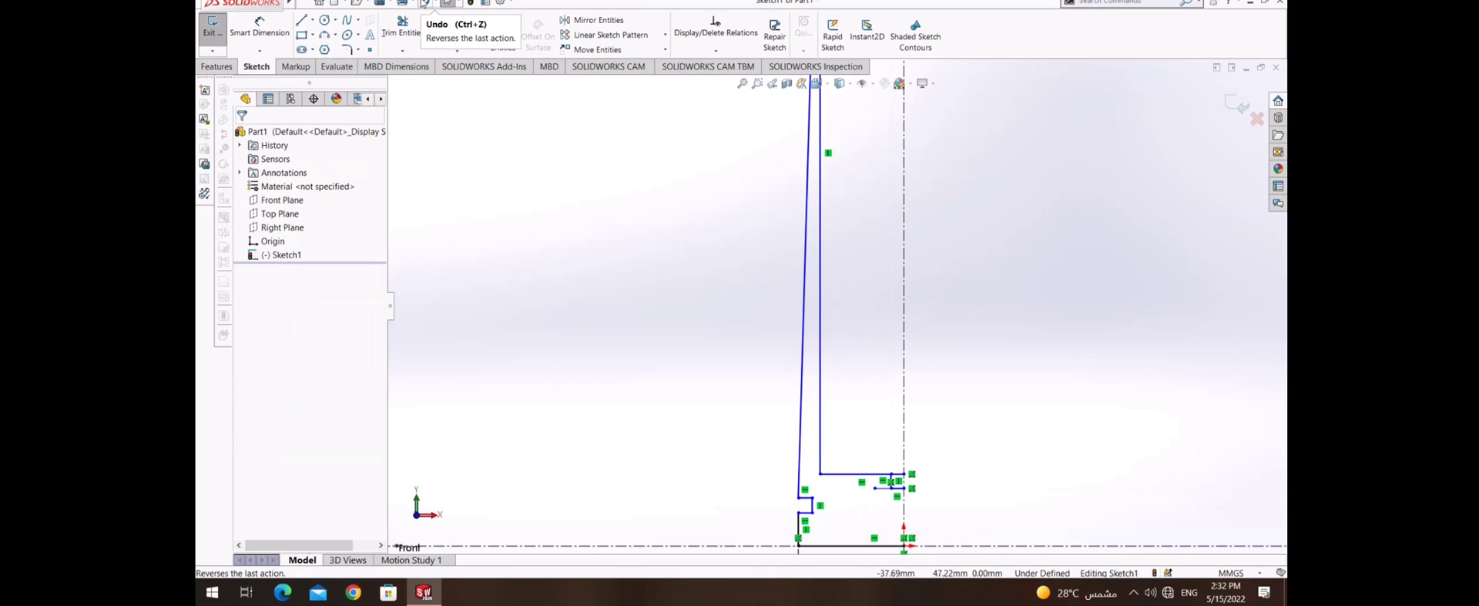
left_click(423, 4)
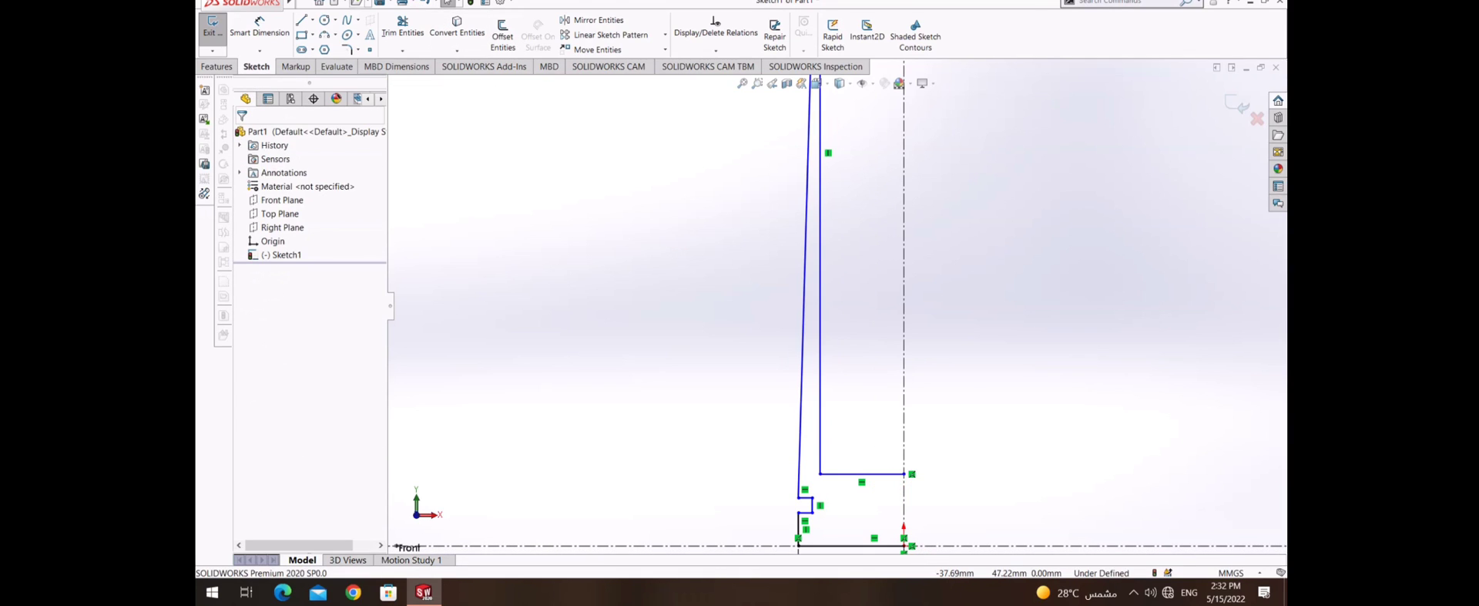
- Redraw the short downward rim segment and following line, then end the chain
left_click(301, 19)
left_click(894, 473)
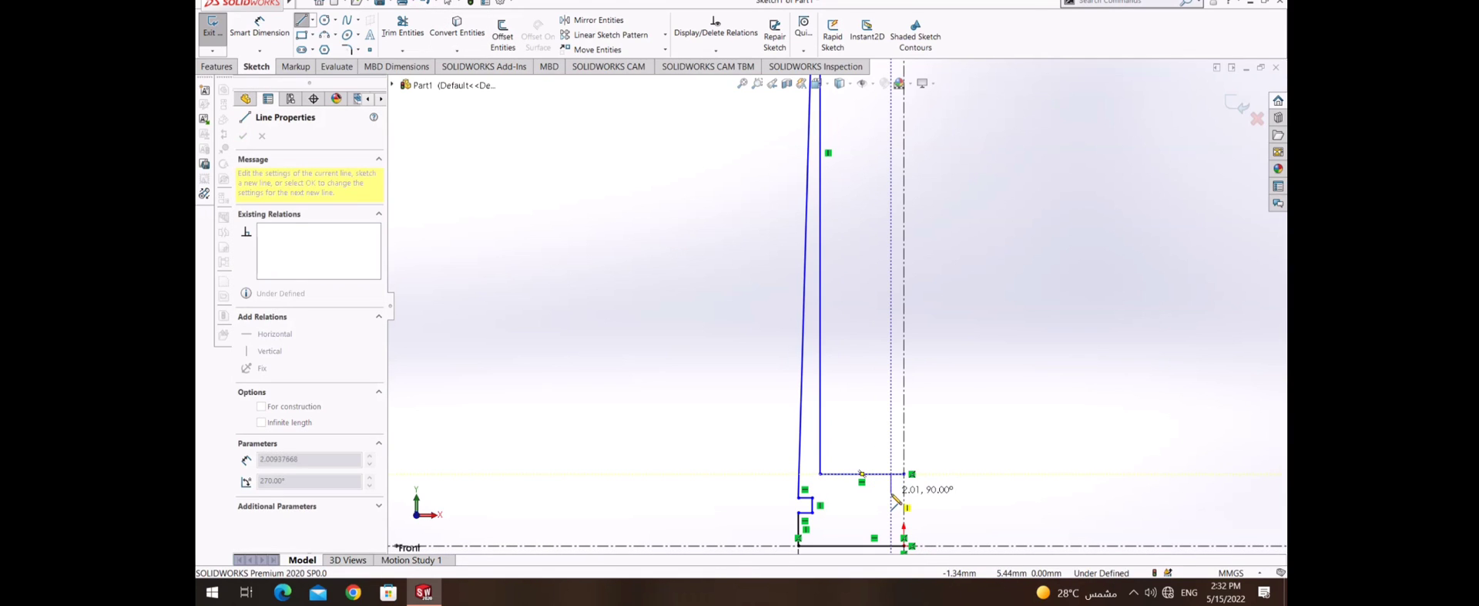
double_click(896, 495)
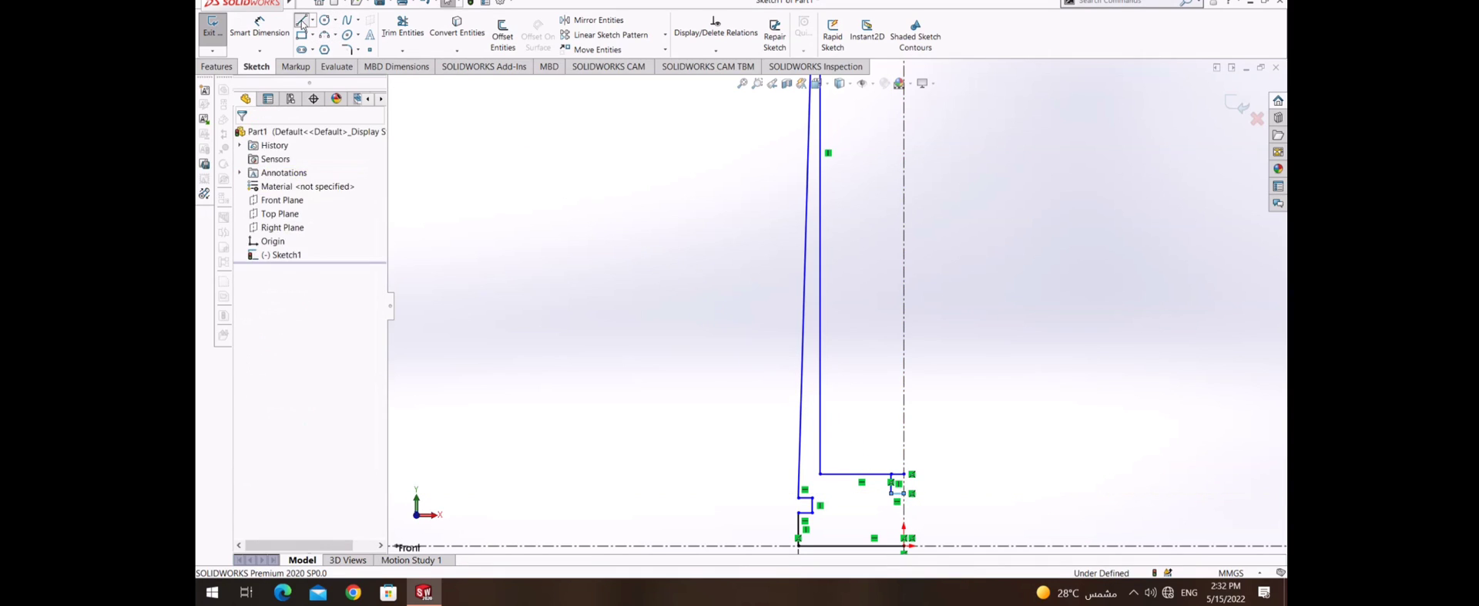
left_click(896, 494)
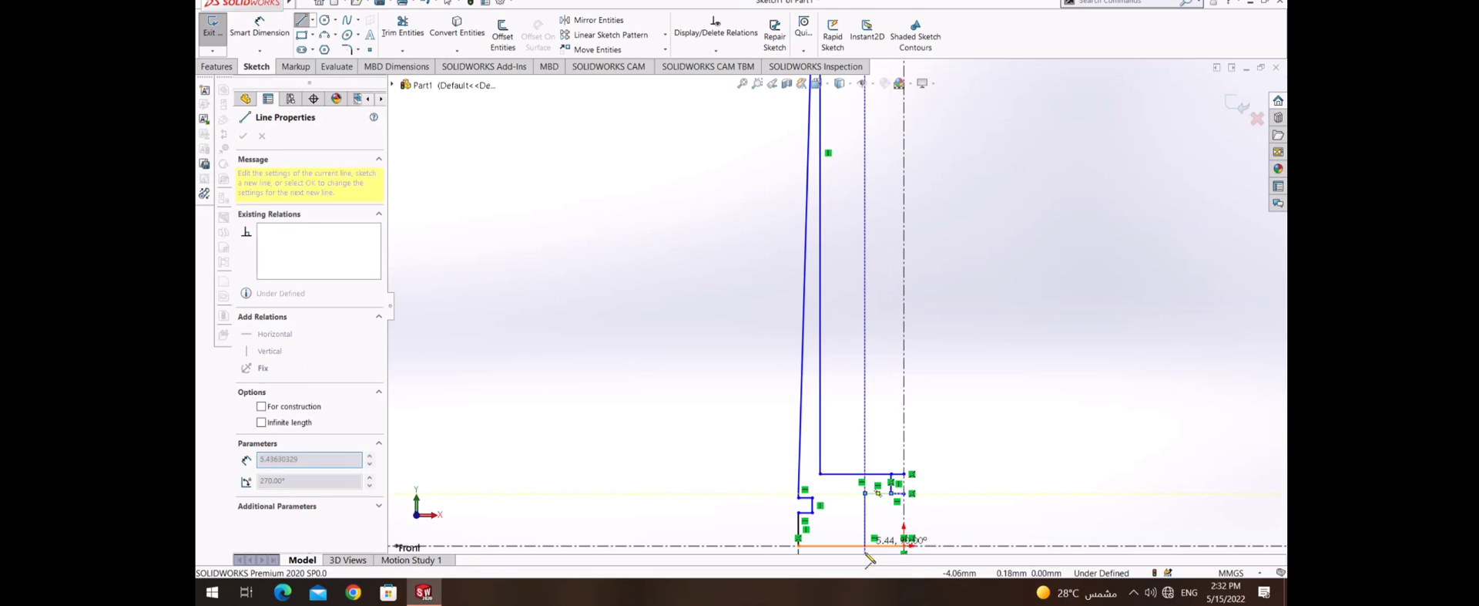
scroll(917, 436, "up", 4)
right_click(755, 273)
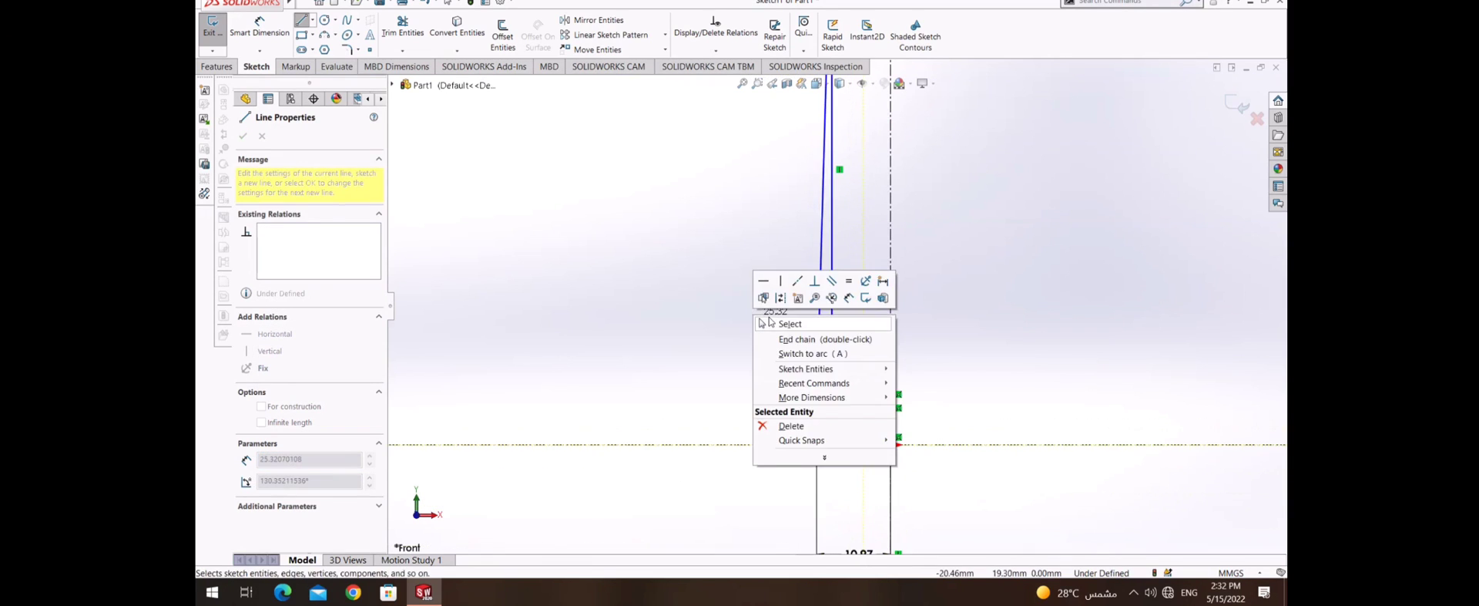
left_click(794, 433)
scroll(770, 347, "up", 3)
scroll(699, 323, "down", 4)
scroll(700, 323, "up", 3)
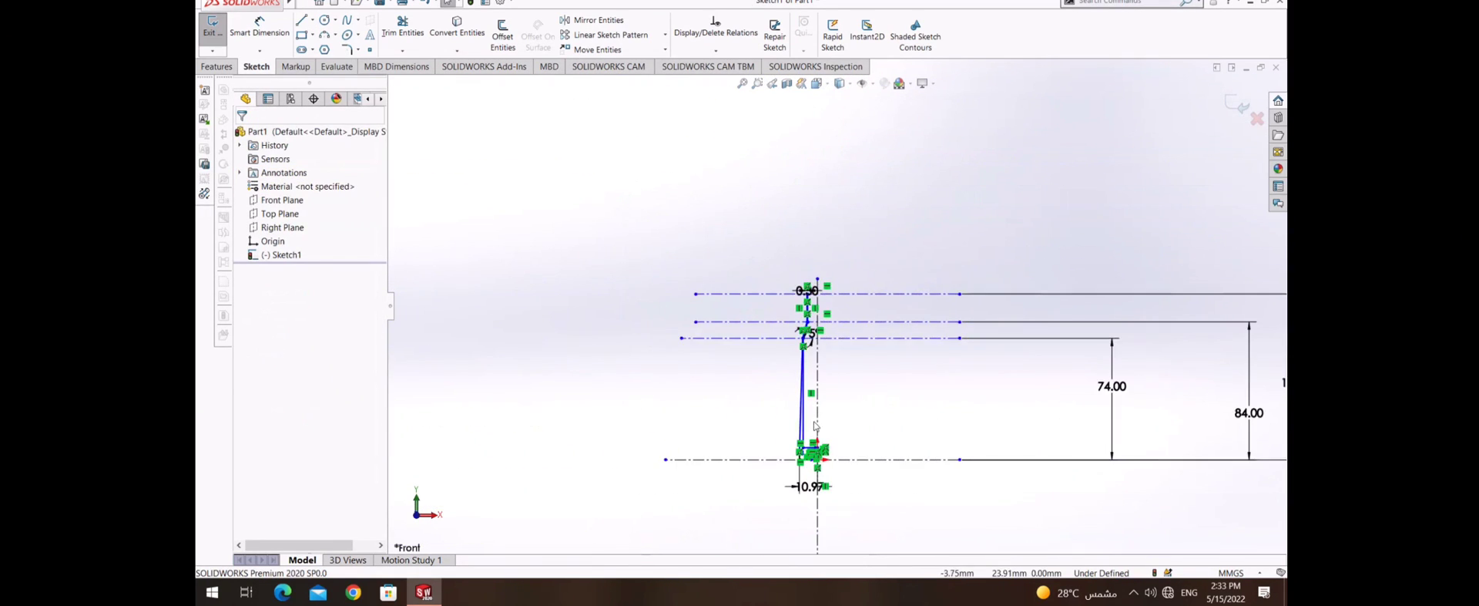
scroll(846, 400, "down", 5)
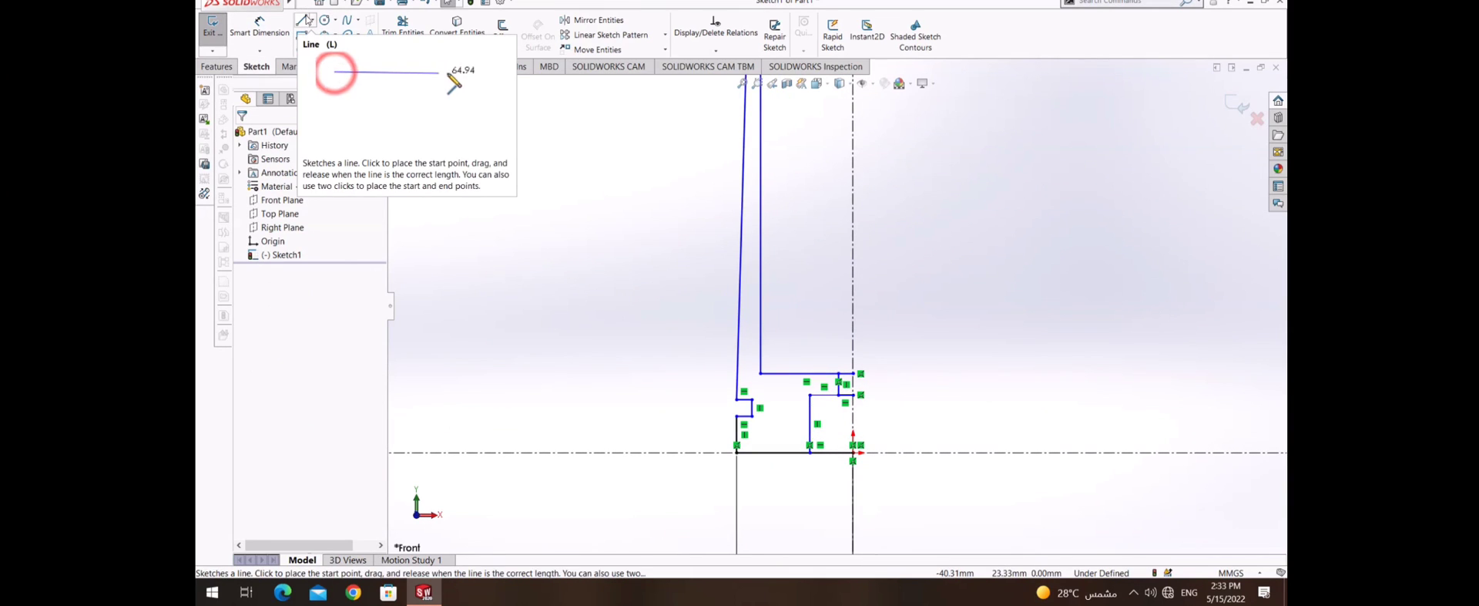
- Check the rim corner point and try a line there, cancelling it unfinished
left_click(855, 384)
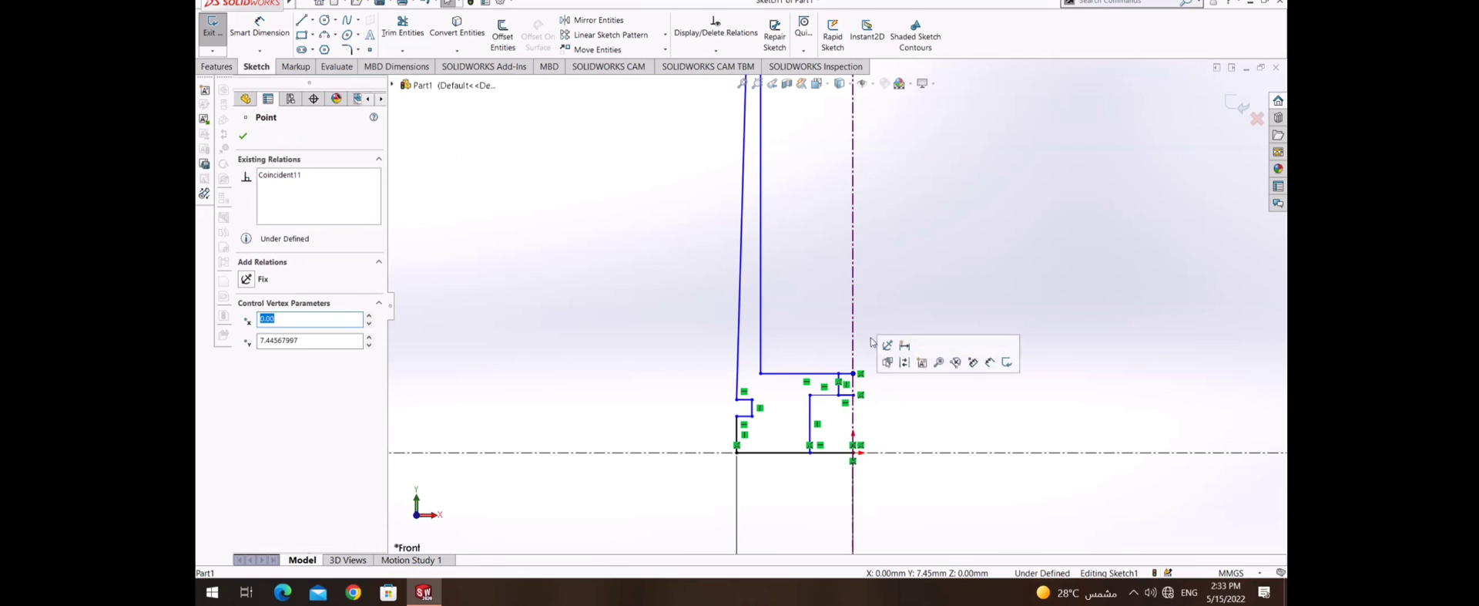
right_click(628, 310)
left_click(551, 322)
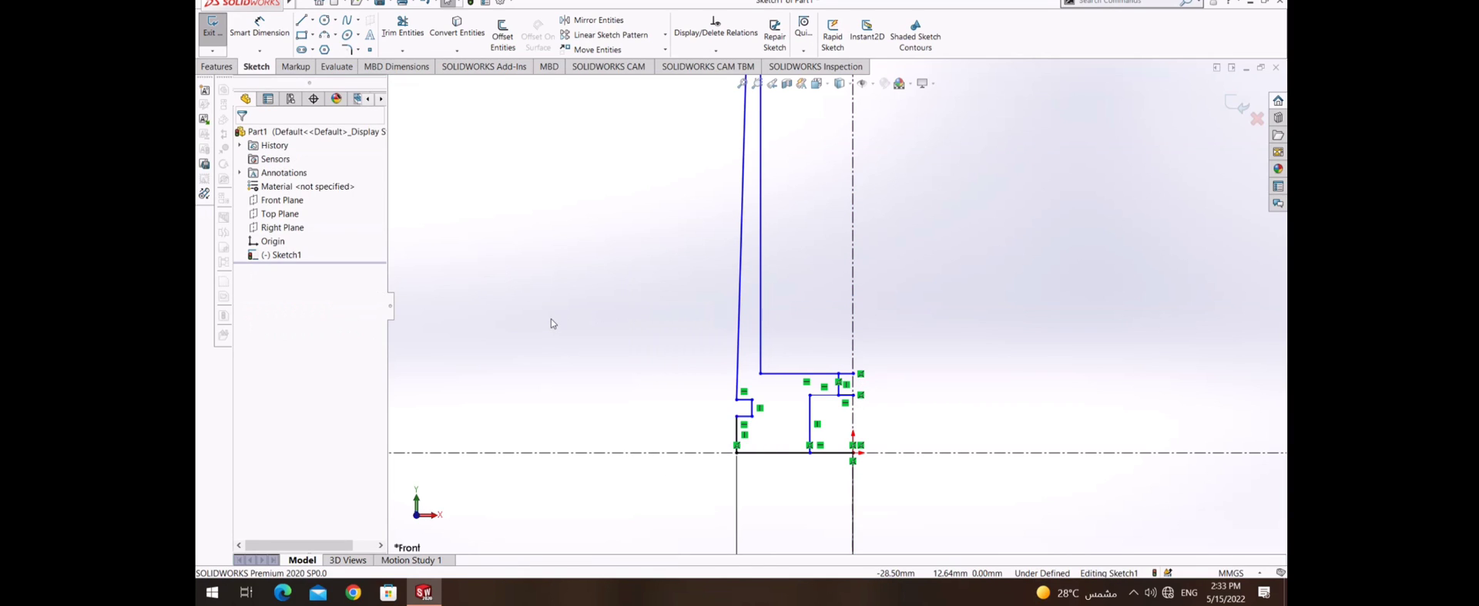
key("l")
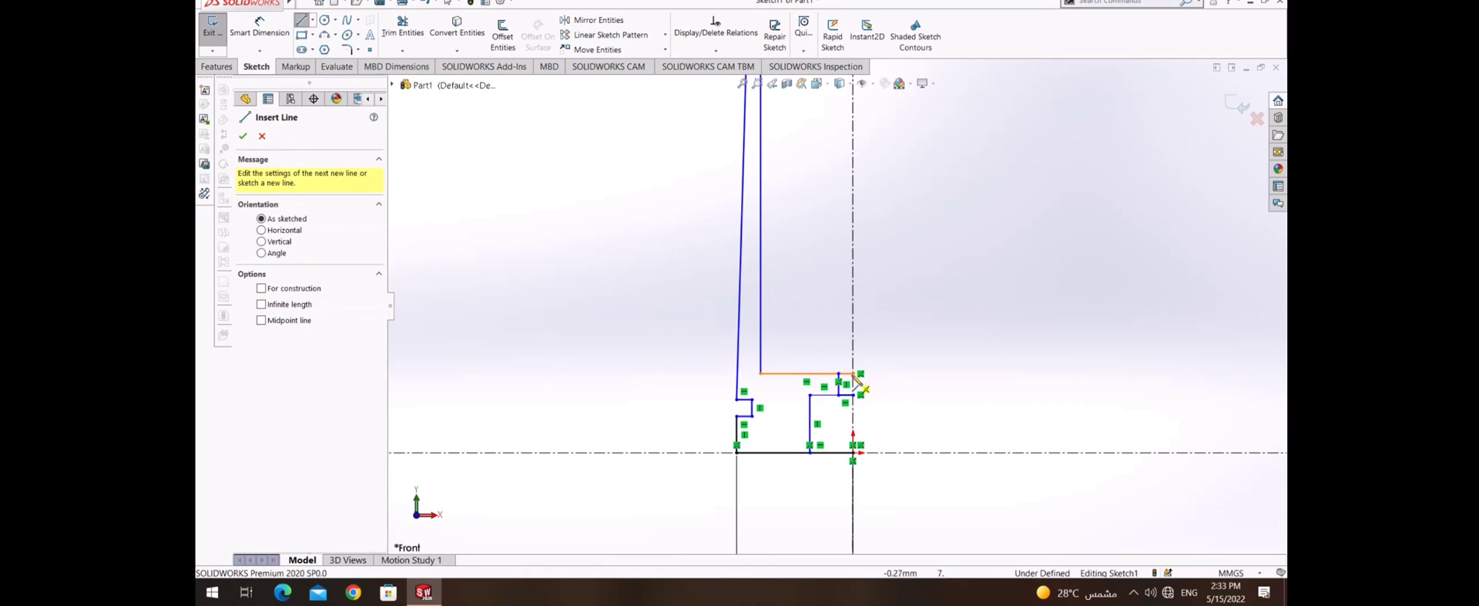
left_click(854, 382)
key("Escape")
key("Escape")
- Start a Revolved Boss/Base with centreline Line1 as the axis and pick the profile
left_click(229, 68)
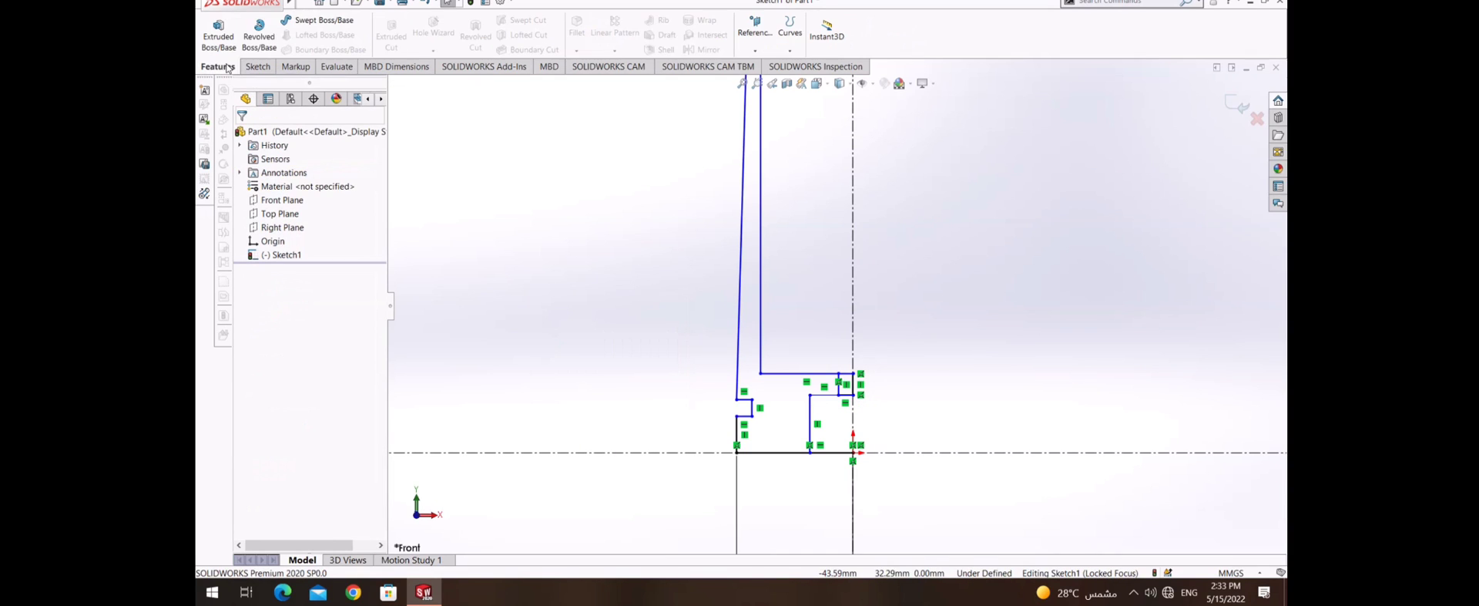
left_click(259, 35)
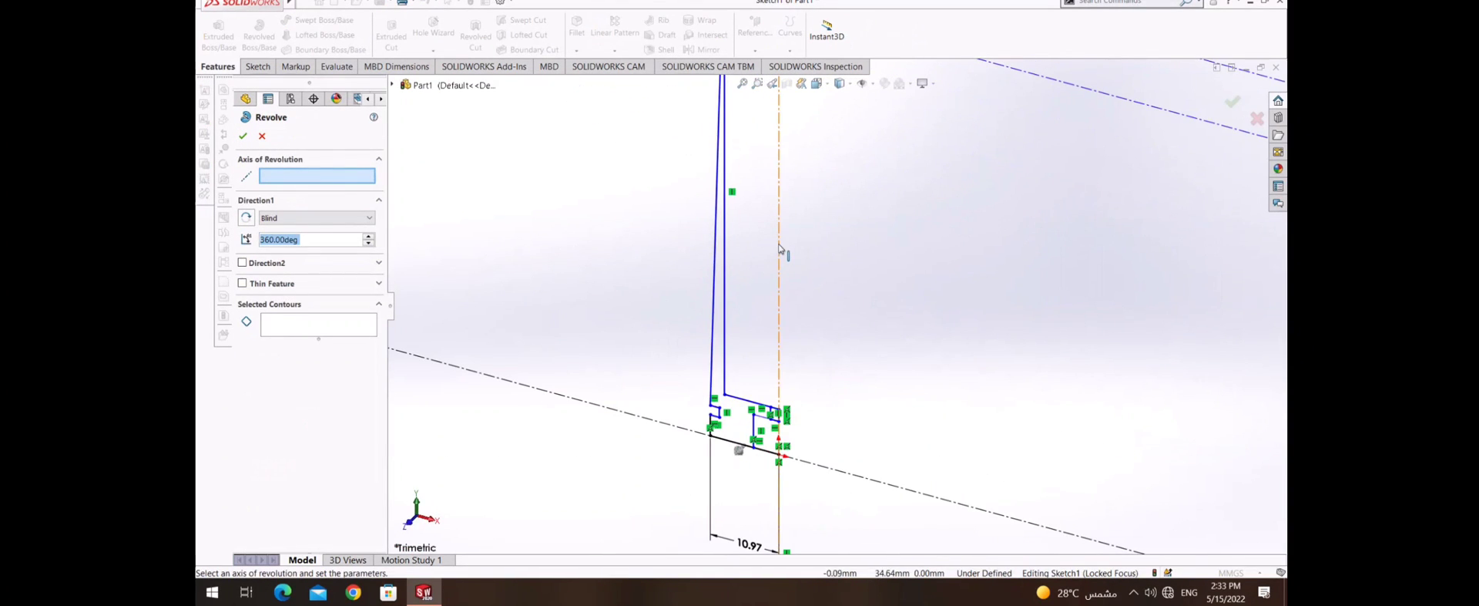
left_click(780, 248)
left_click(722, 305)
left_click(722, 305)
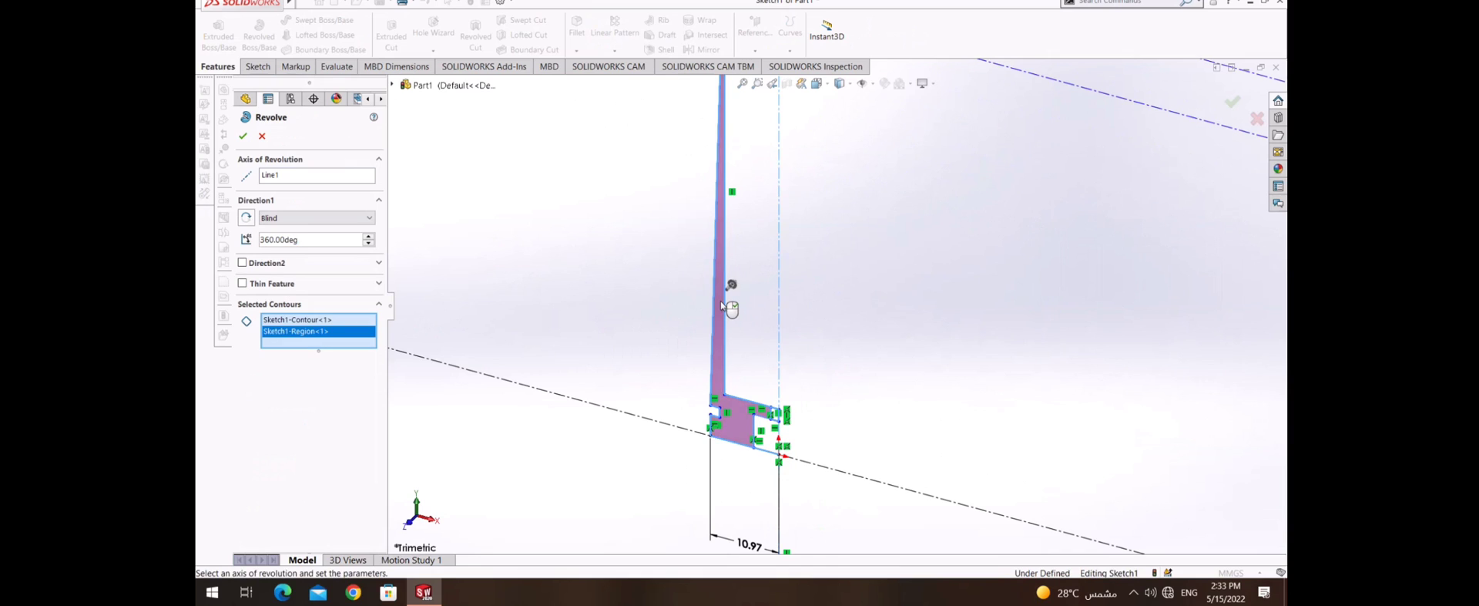
mouse_move(836, 376)
middle_mouse_down()
mouse_move(852, 339)
mouse_move(818, 257)
middle_mouse_up()
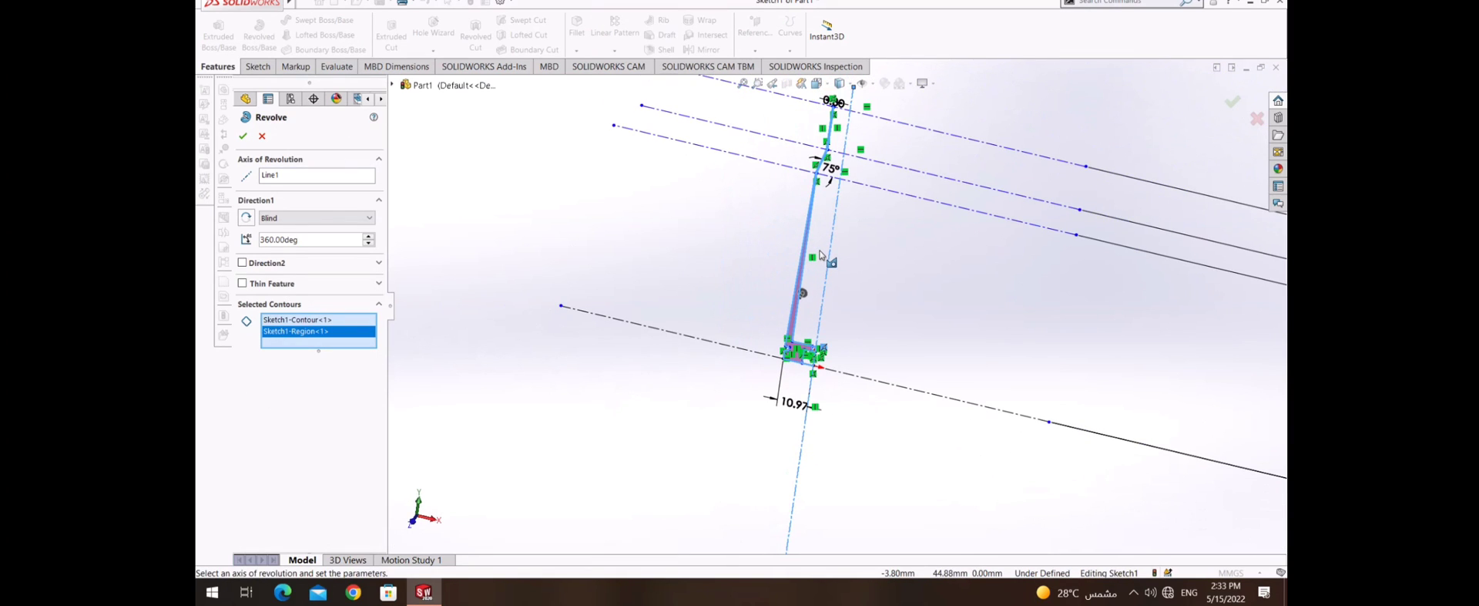
- Reset Selected Contours to the closed sketch region and confirm the 360° blind revolve
right_click(320, 330)
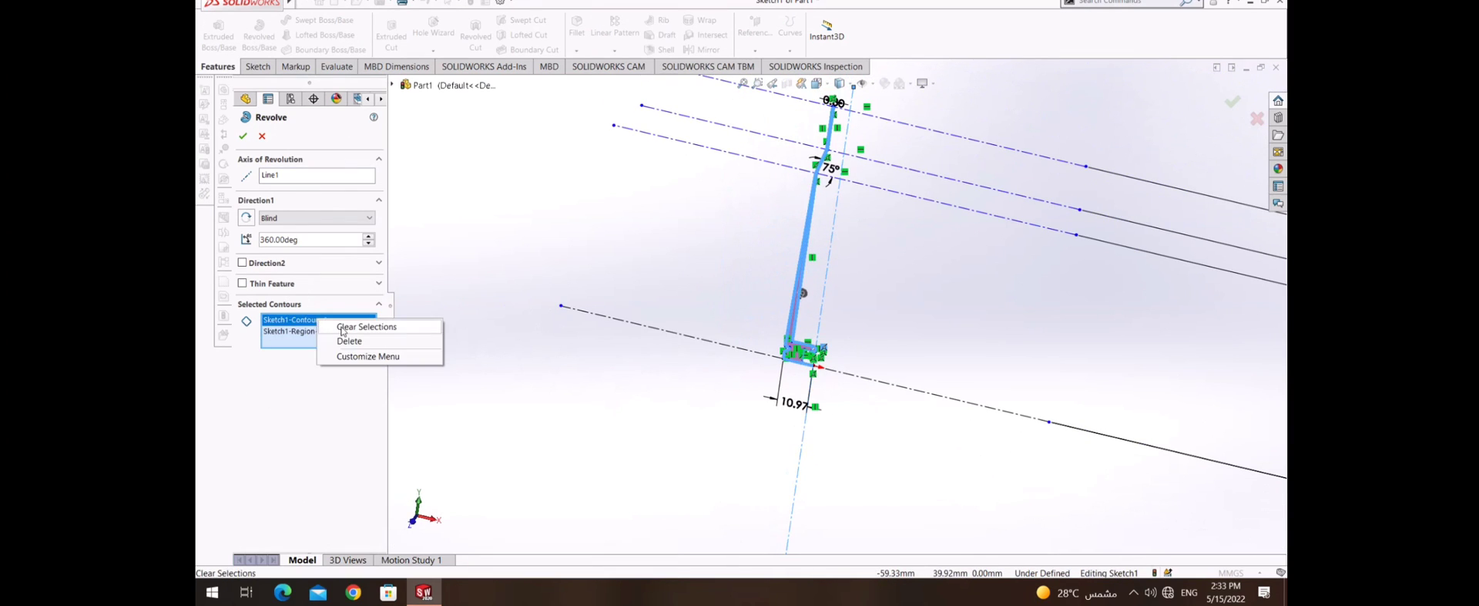
left_click(339, 341)
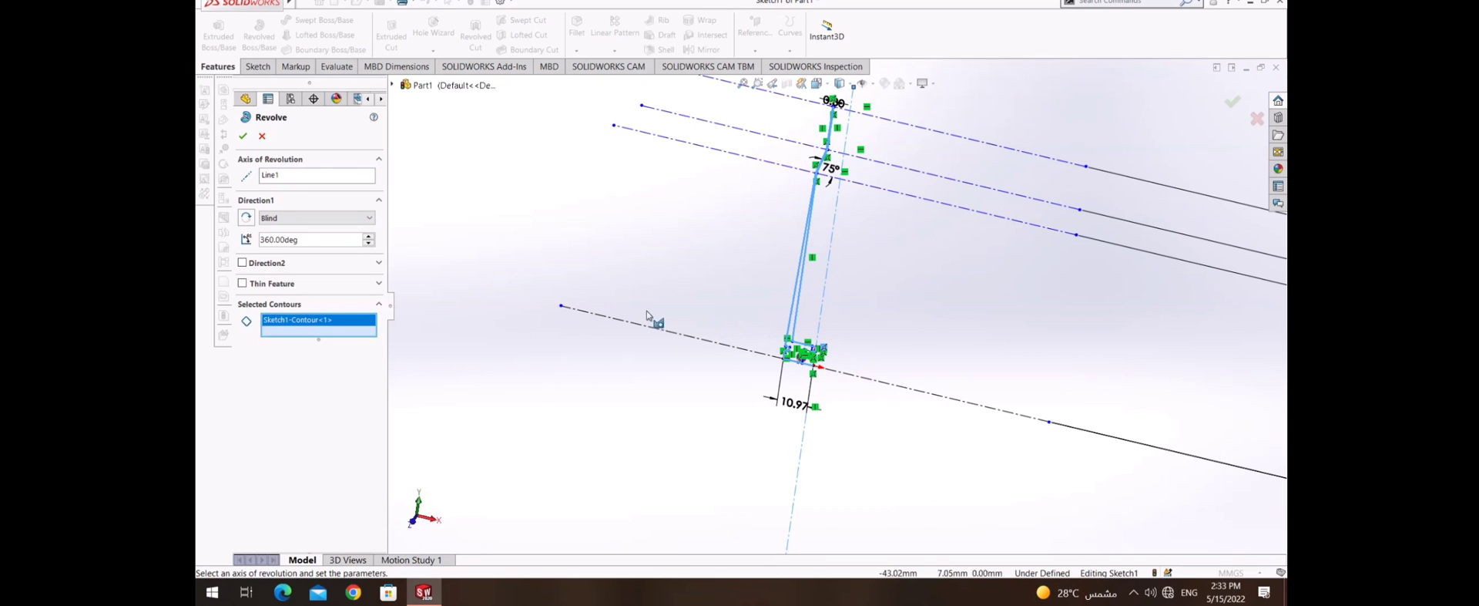
right_click(372, 319)
left_click(409, 327)
scroll(865, 287, "down", 1)
scroll(865, 287, "down", 2)
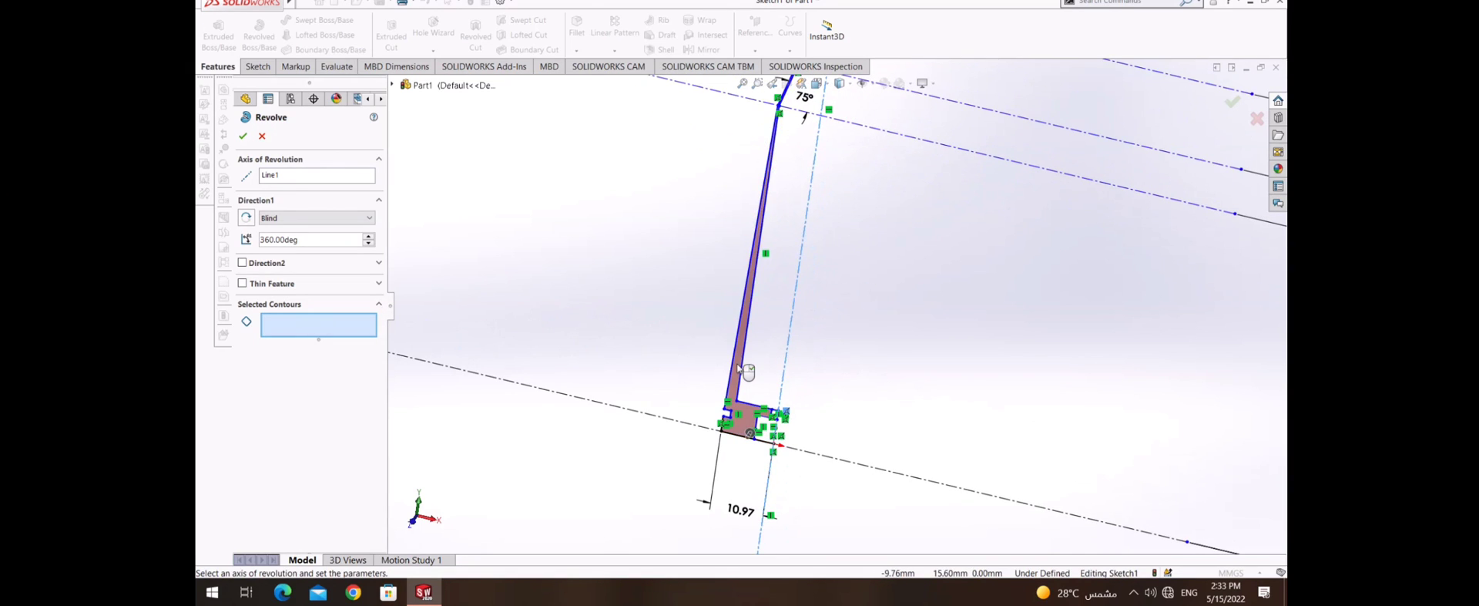
left_click(738, 368)
mouse_move(738, 368)
middle_mouse_down()
mouse_move(845, 363)
mouse_move(793, 317)
mouse_move(799, 188)
mouse_move(819, 208)
mouse_move(771, 177)
mouse_move(806, 512)
mouse_move(865, 467)
middle_mouse_up()
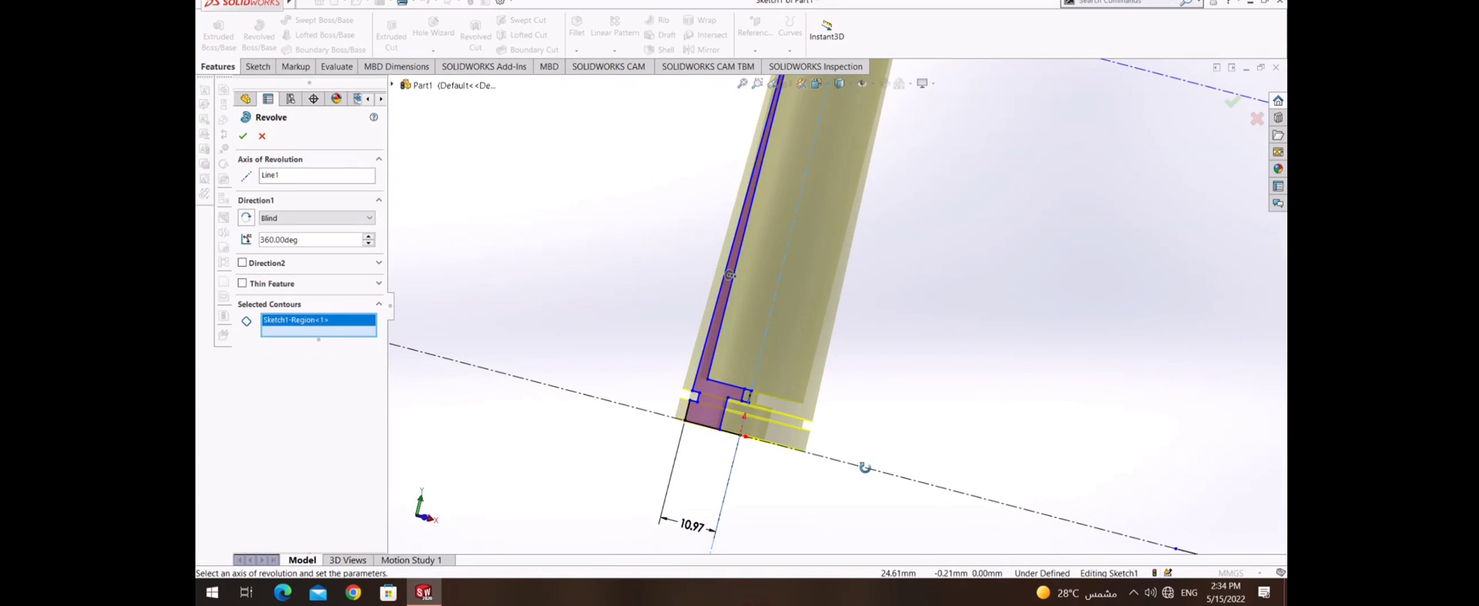
left_click(243, 136)
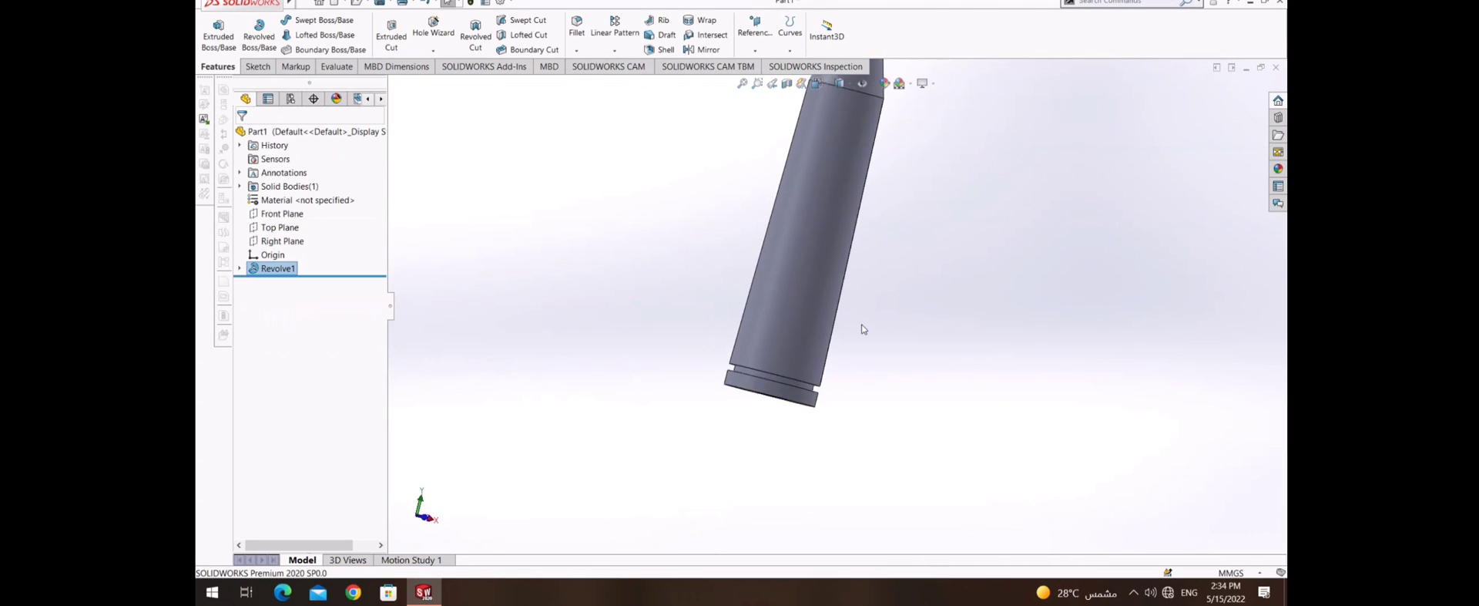
- View normal to the Front Plane and round the cartridge shoulder edge with a 2 mm fillet
right_click(304, 206)
left_click(332, 199)
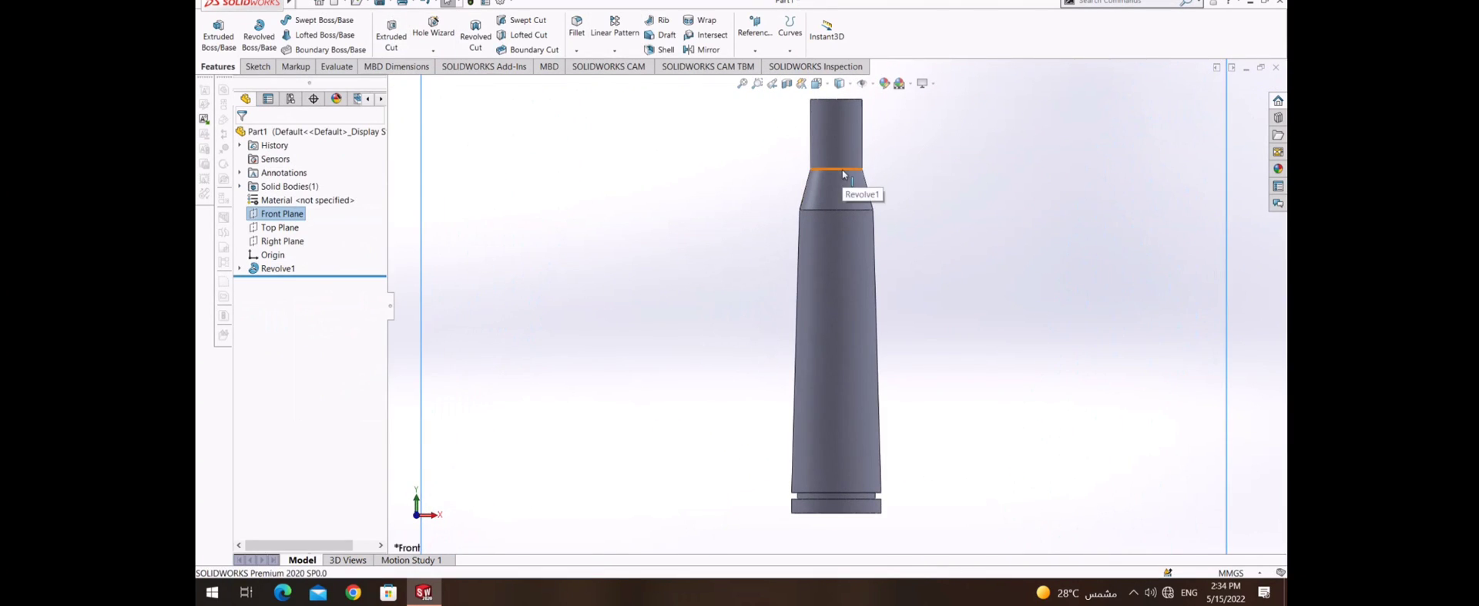
right_click(845, 209)
key("Escape")
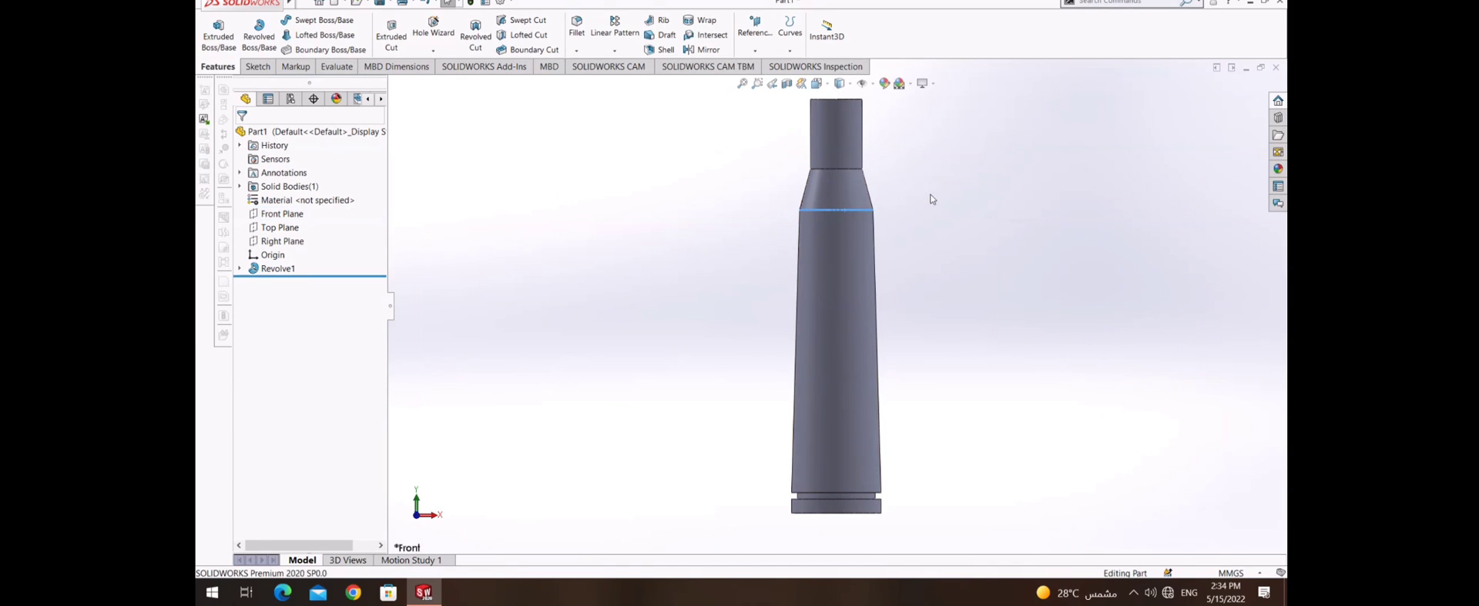
type("2")
key("Return")
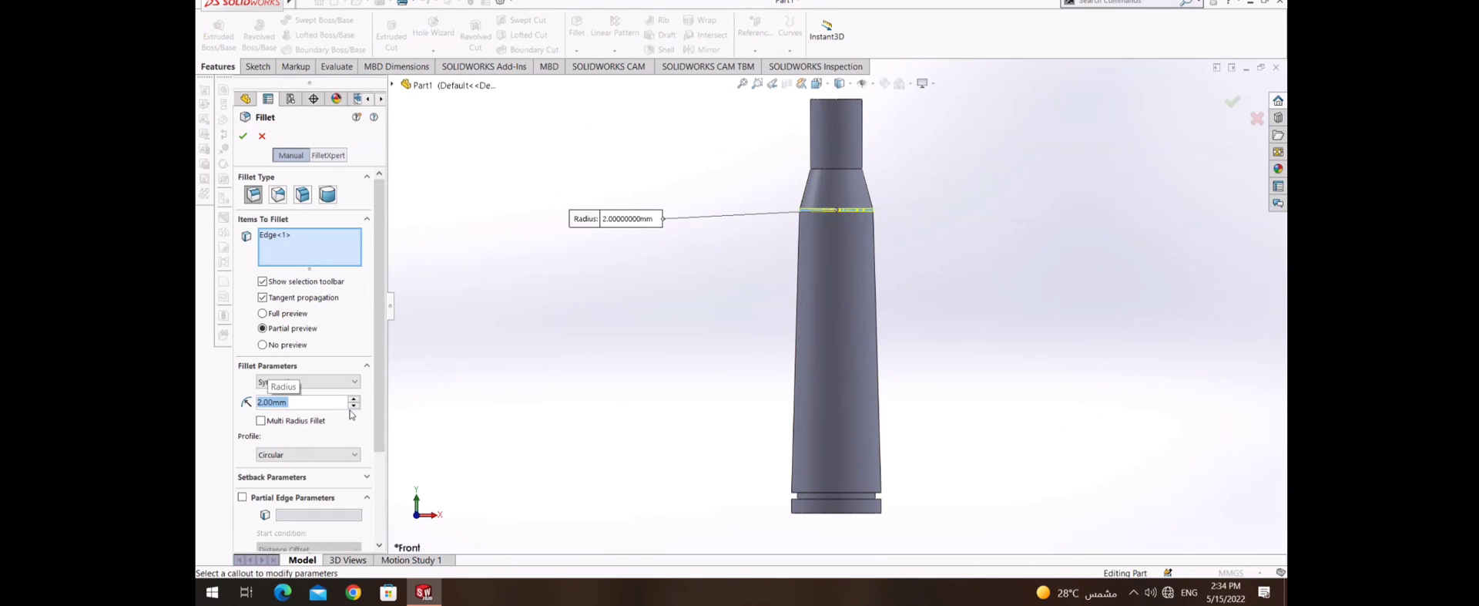
scroll(877, 512, "down", 5)
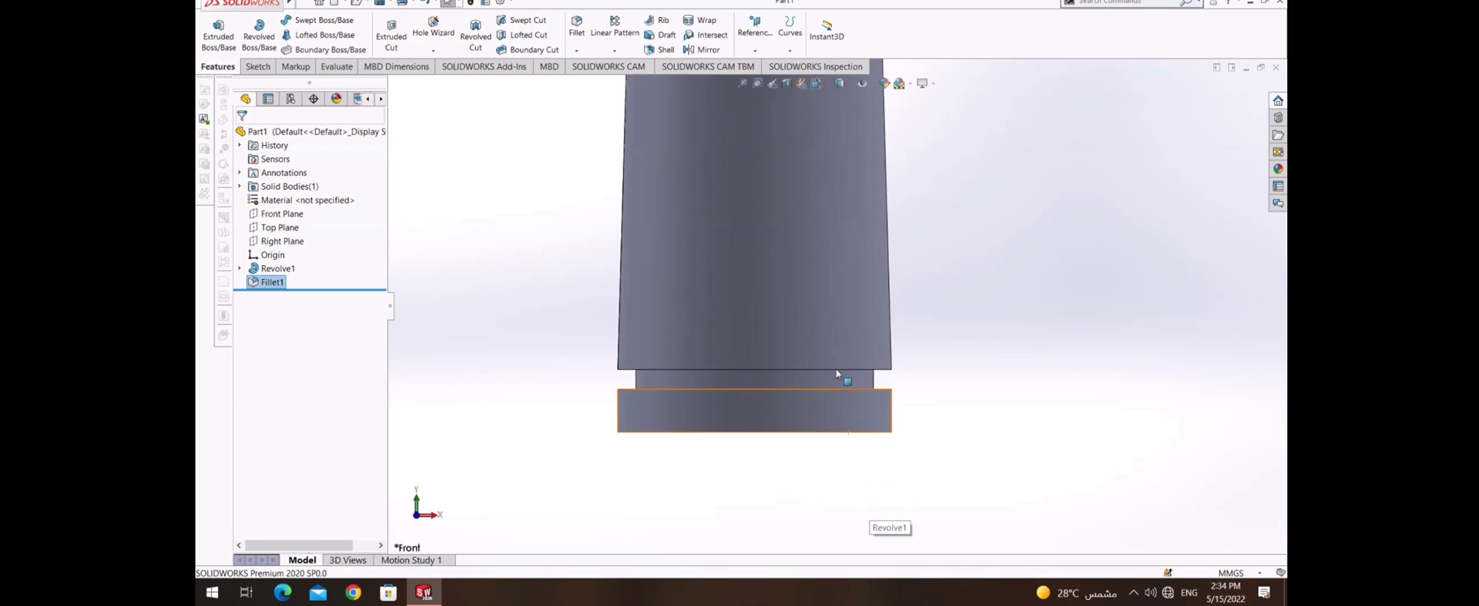
- Fillet the edge near the base groove with a 1 mm radius
right_click(831, 367)
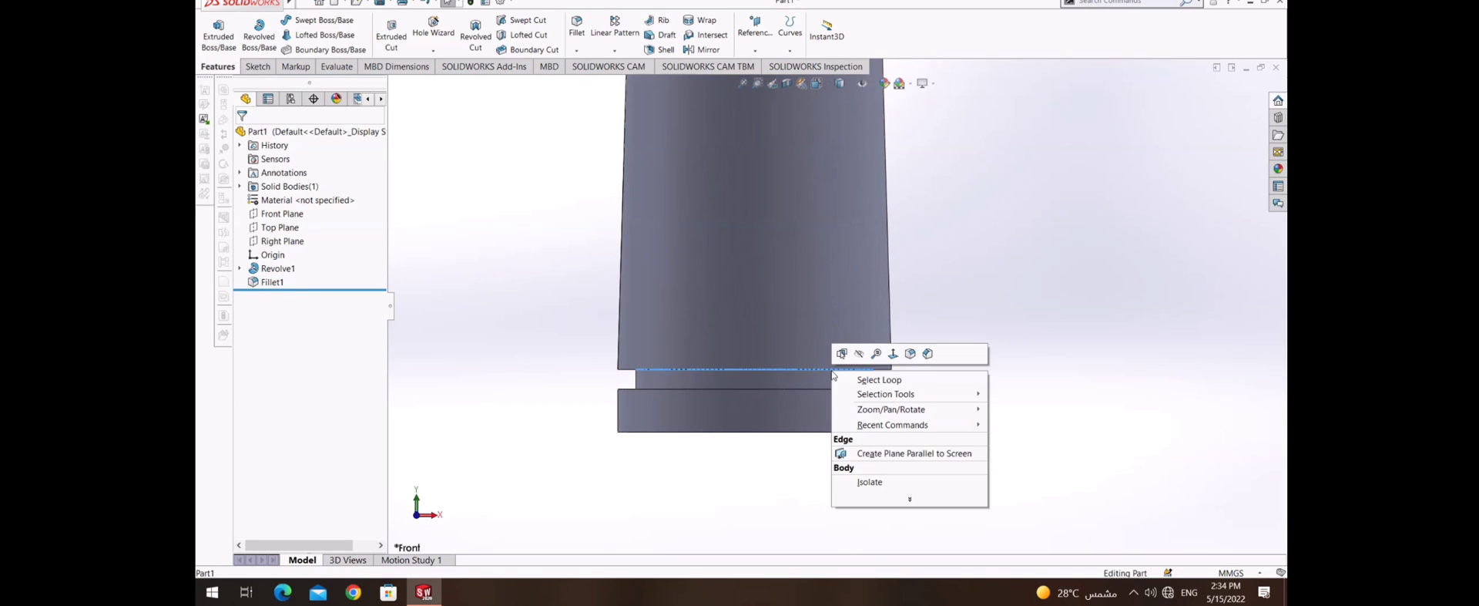
left_click(909, 353)
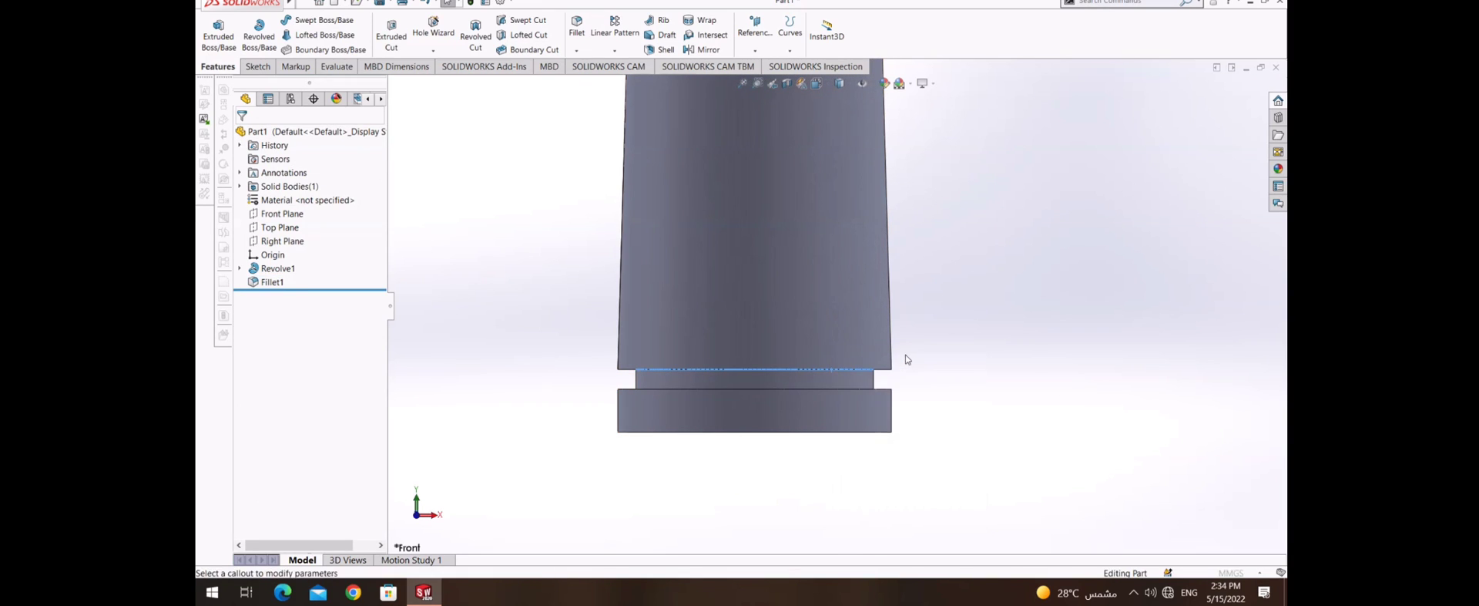
type("8")
key("Return")
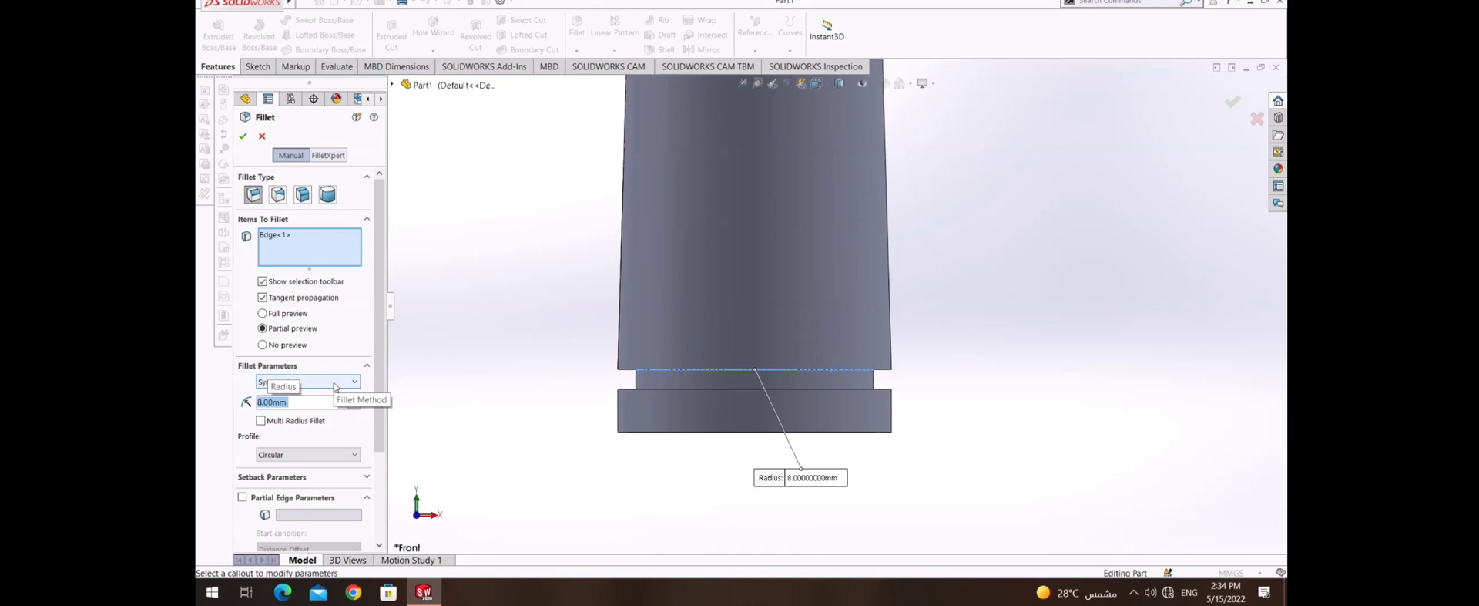
type("20")
key("Return")
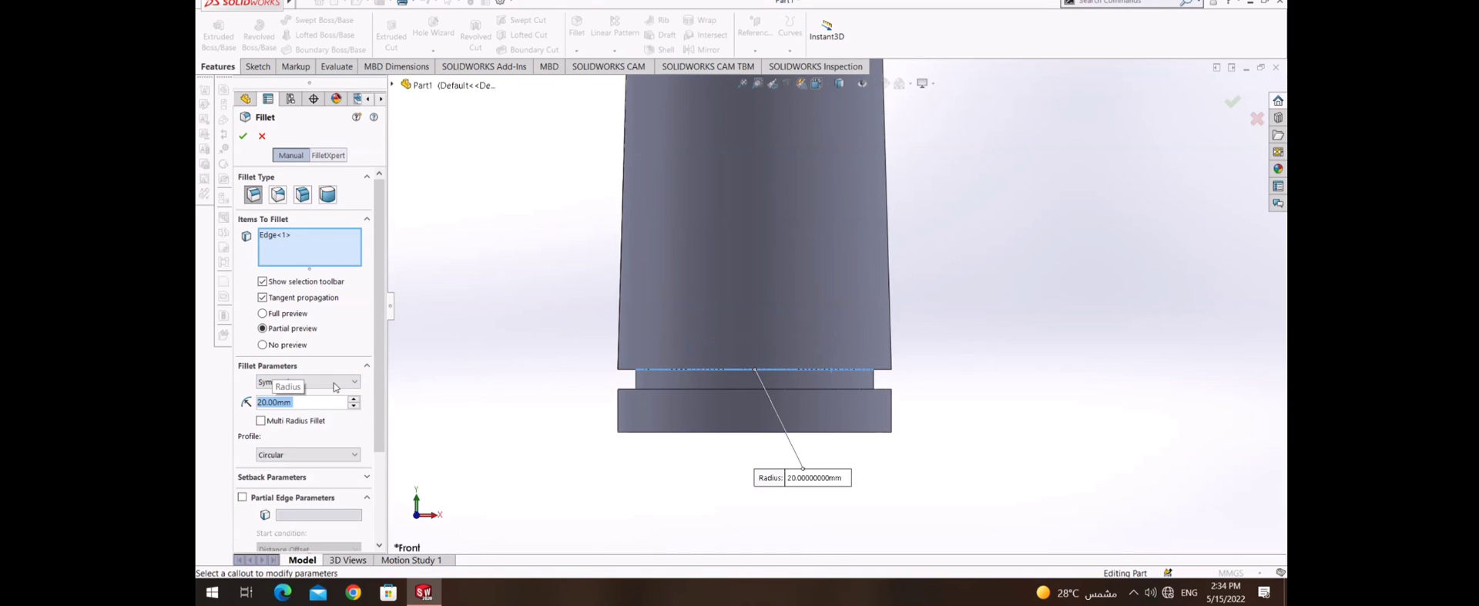
key("BackSpace")
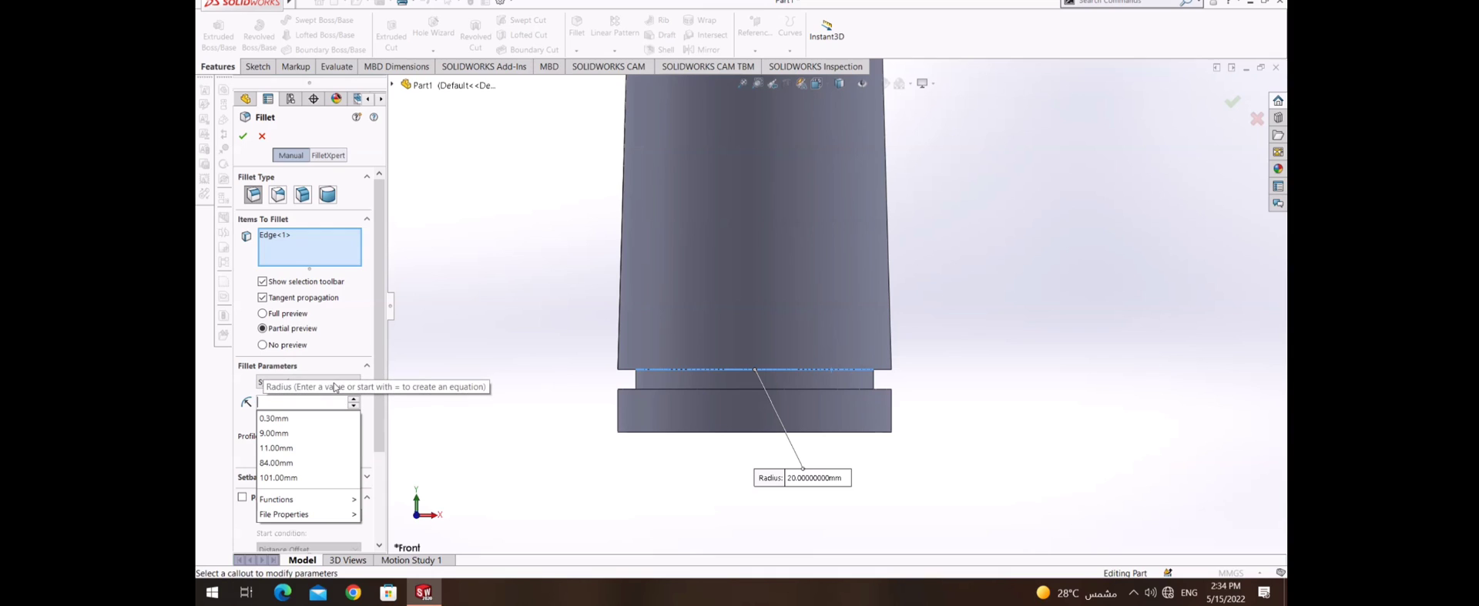
type("1")
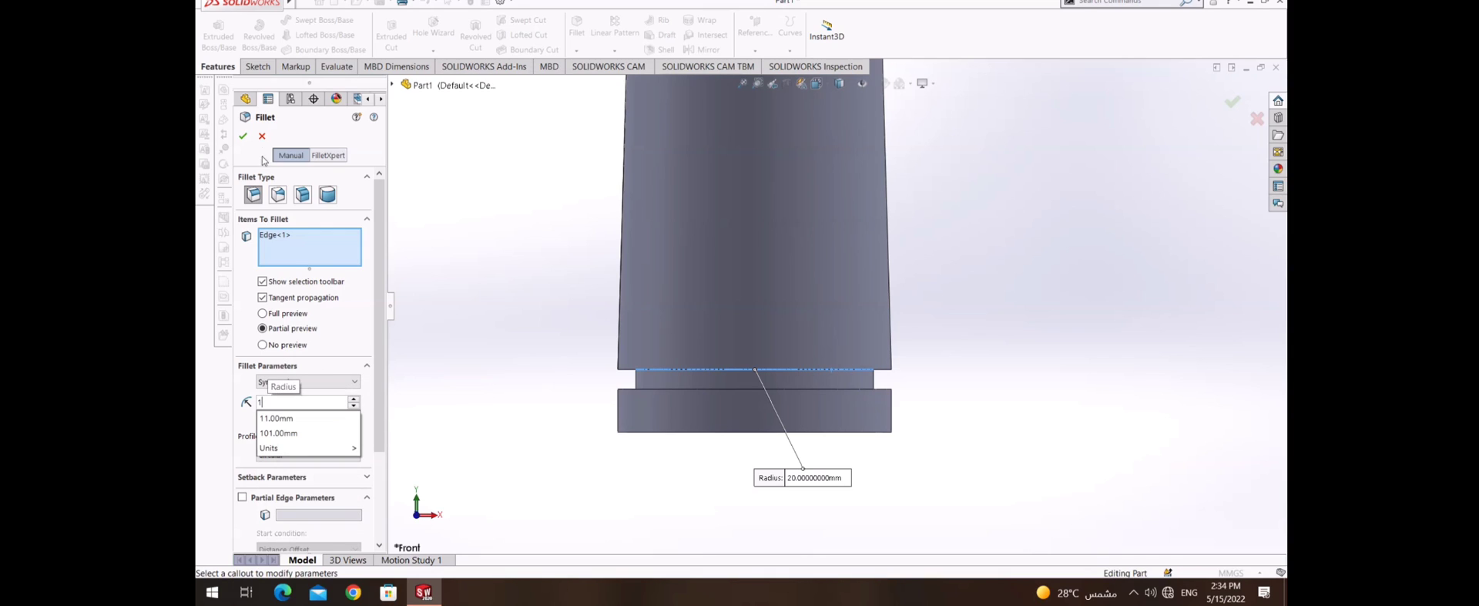
key("Return")
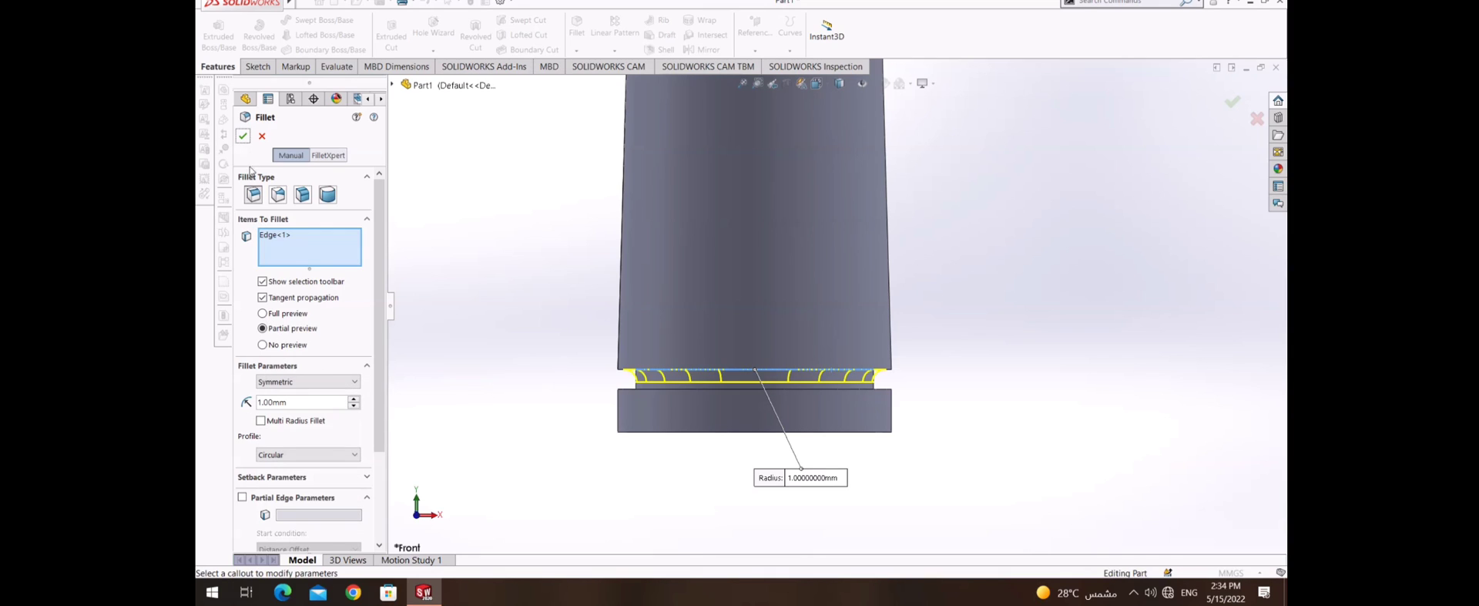
left_click(243, 135)
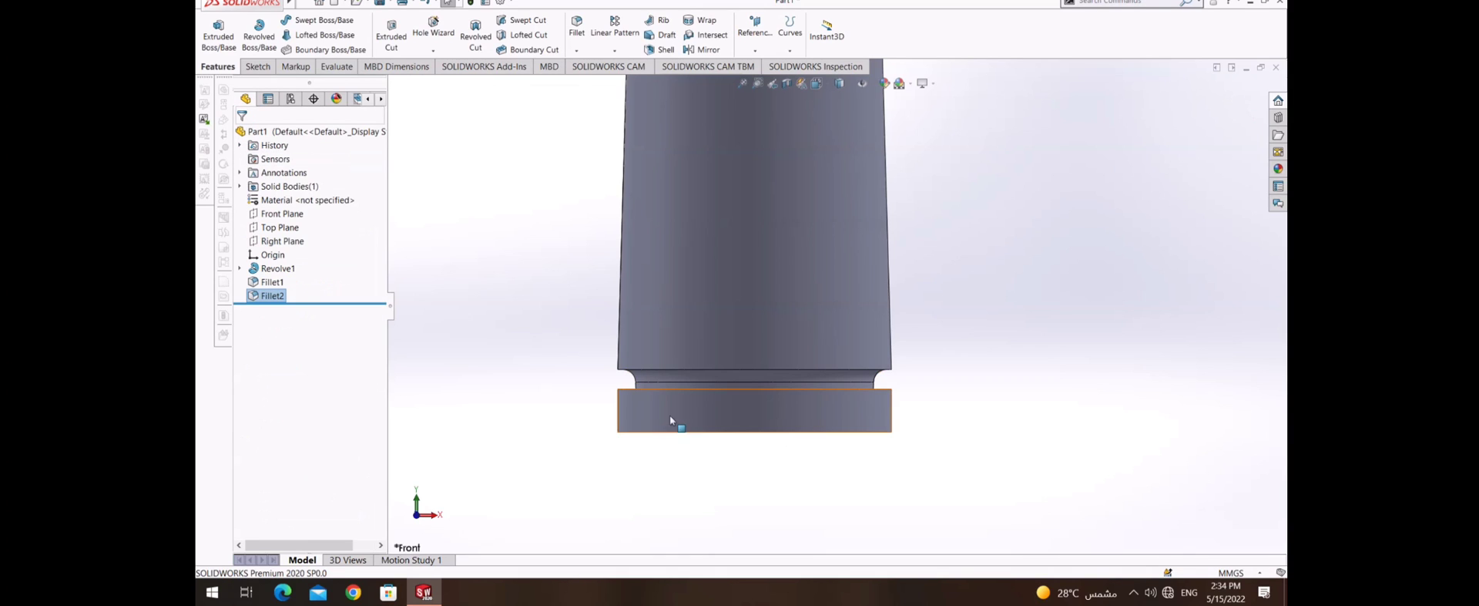
- Fillet the bottom rim edge with a 0.7 mm radius
right_click(623, 391)
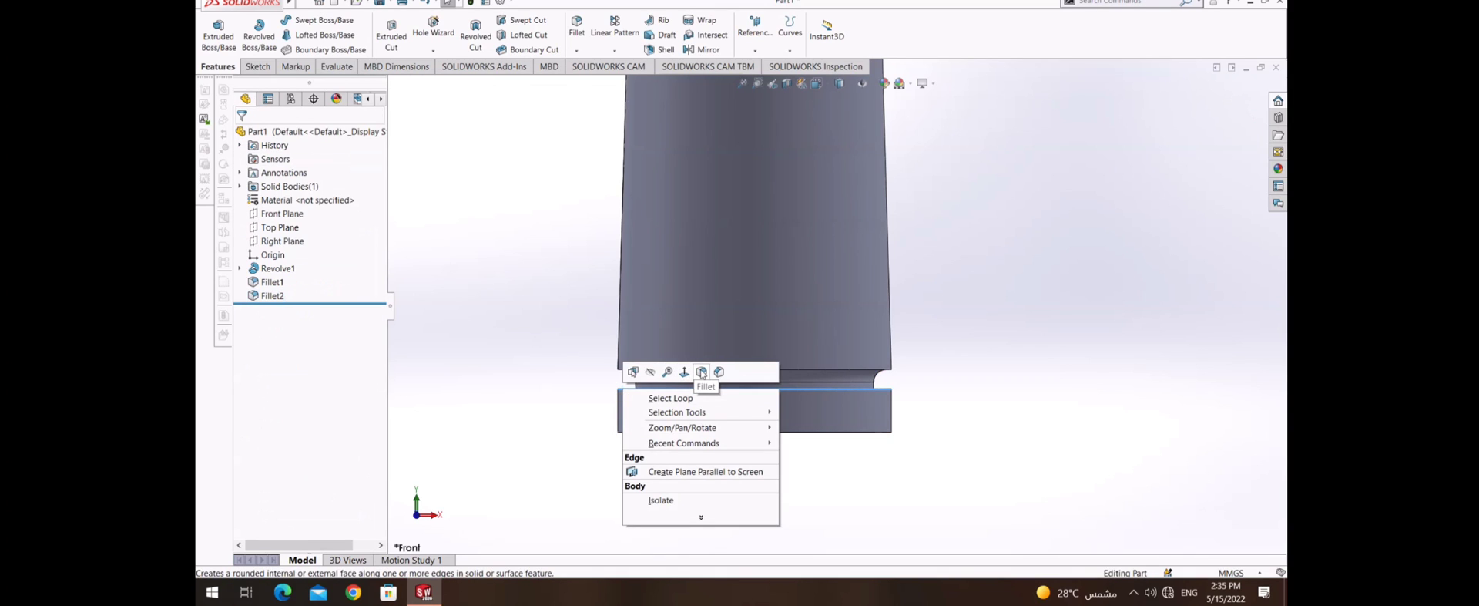
left_click(702, 372)
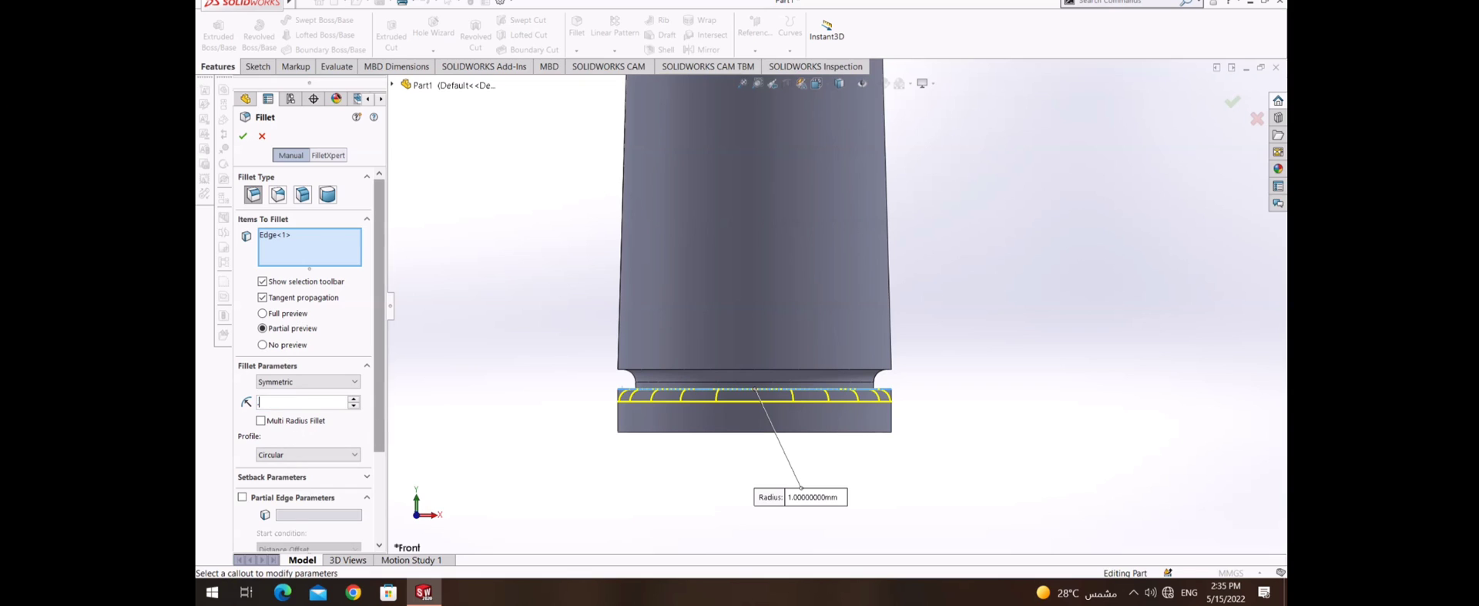
type("0.70mm")
left_click(242, 137)
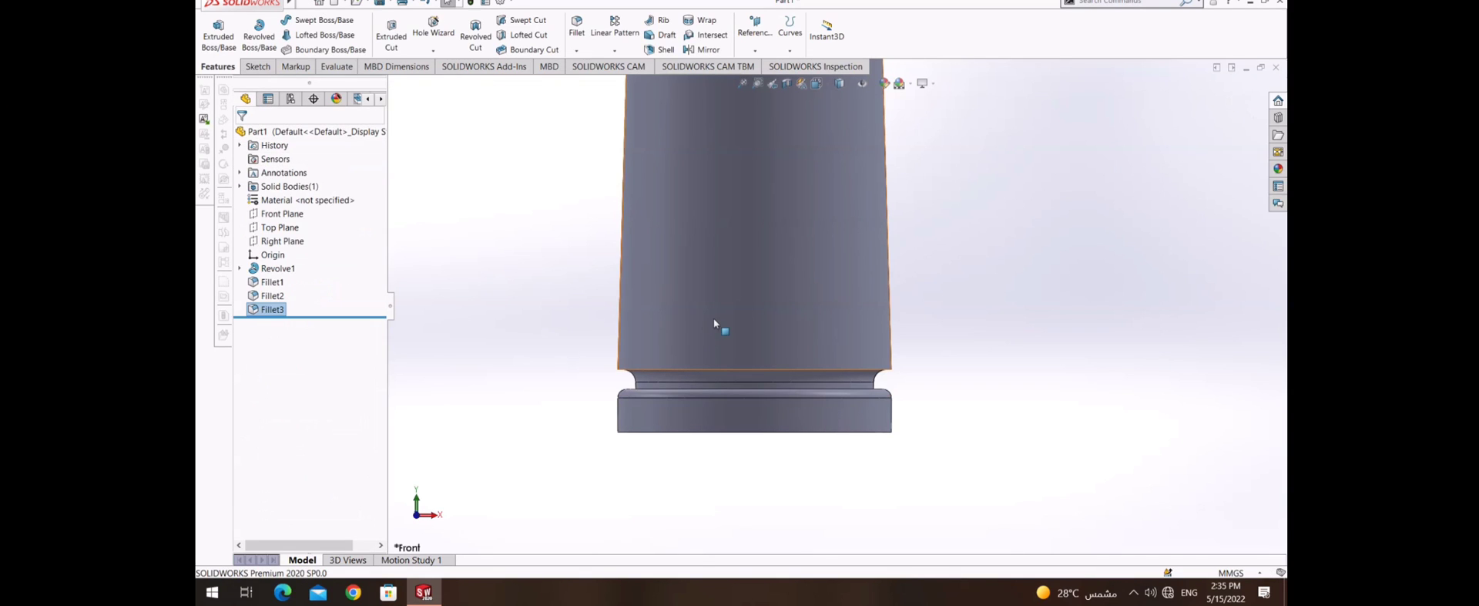
- Zoom to fit and view the cartridge normal to the Front Plane
key("z")
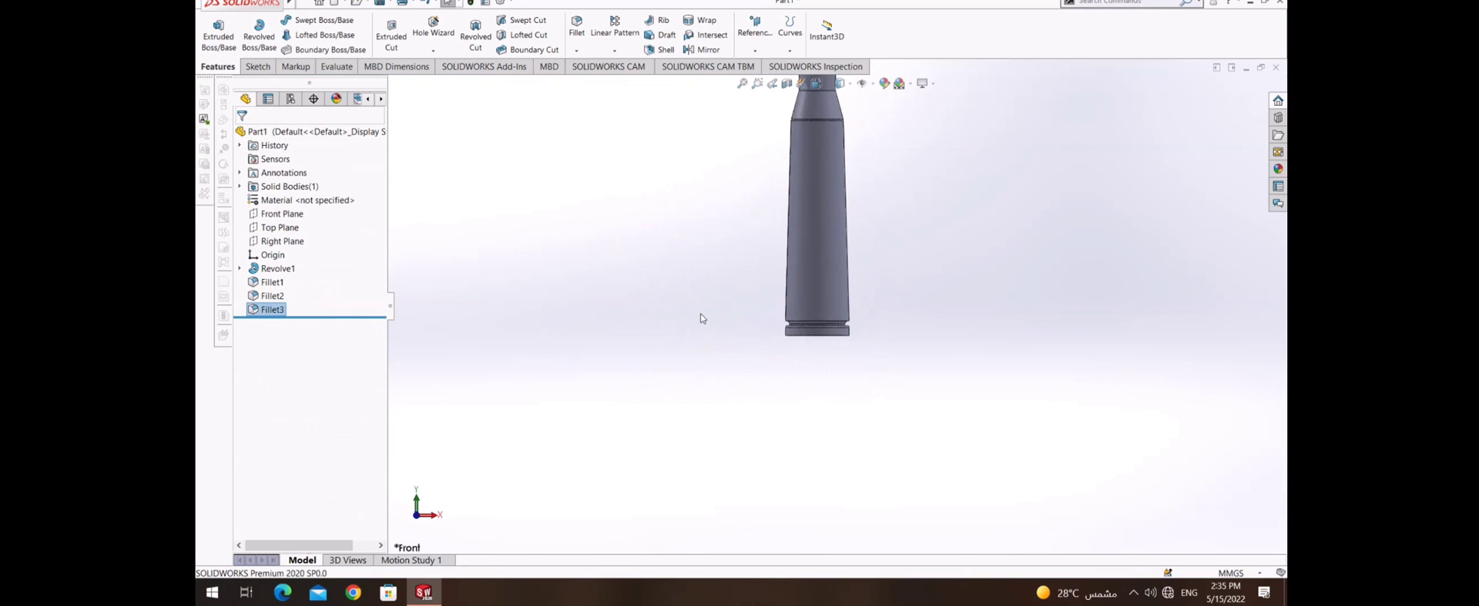
mouse_move(700, 316)
middle_mouse_down()
mouse_move(978, 257)
mouse_move(802, 300)
mouse_move(811, 479)
mouse_move(492, 181)
middle_mouse_up()
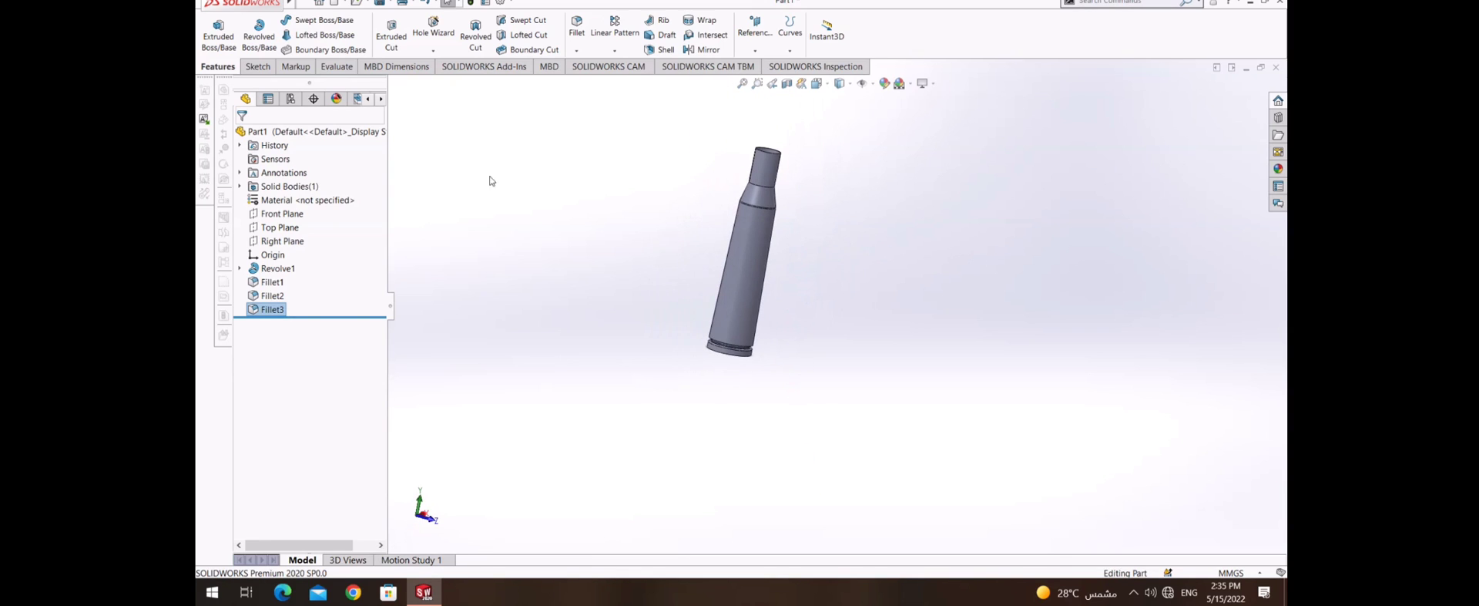
right_click(282, 213)
left_click(364, 195)
scroll(770, 254, "up", 2)
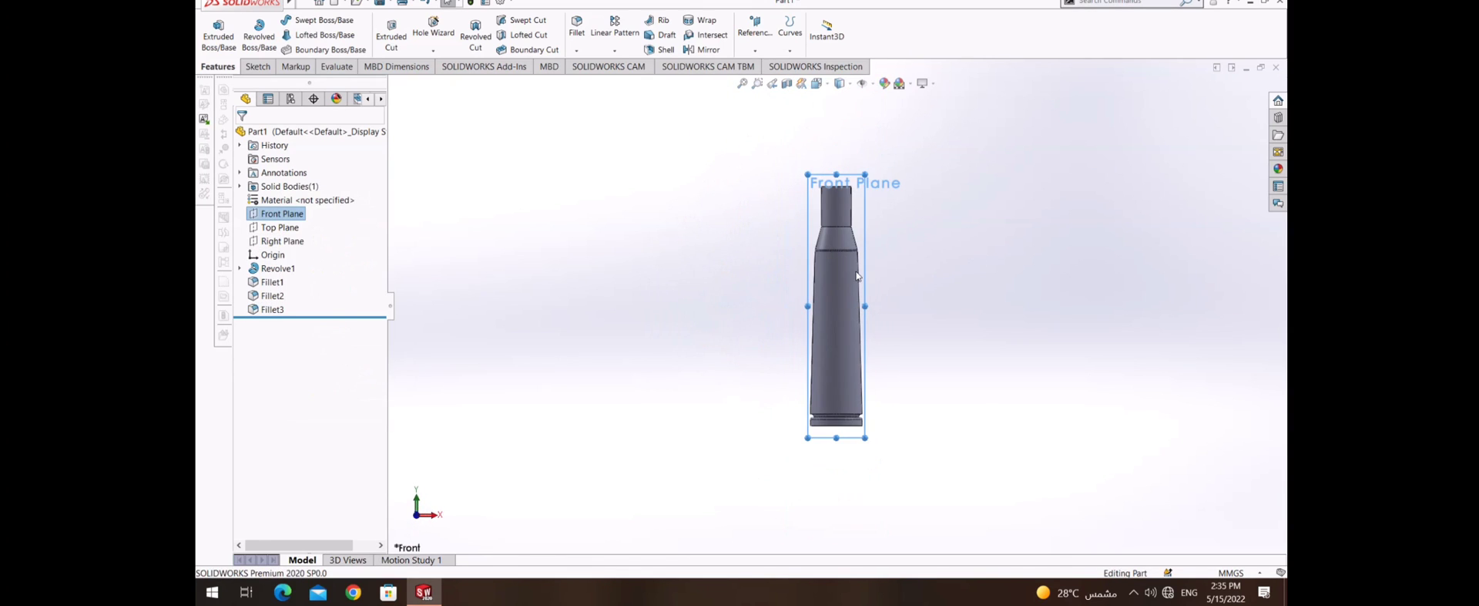
- Toggle the Front Plane section view off and switch the display to Hidden Lines Visible
left_click(789, 84)
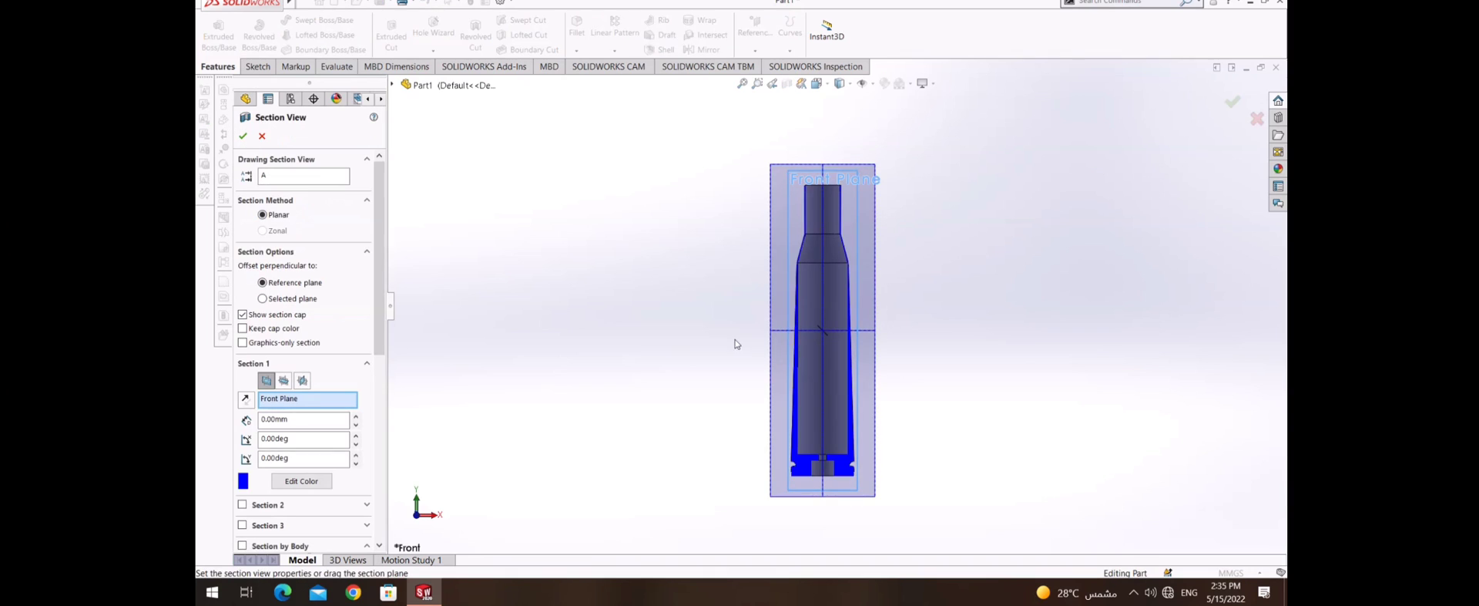
left_click(243, 135)
scroll(909, 287, "down", 3)
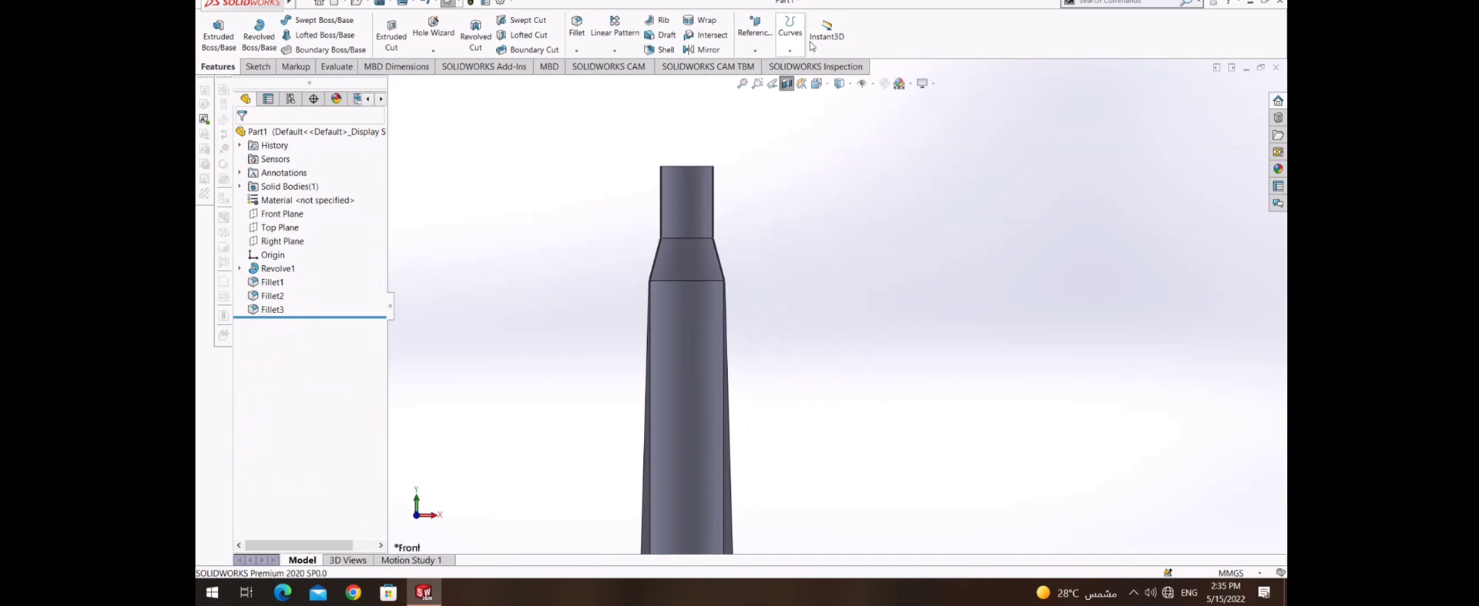
left_click(829, 85)
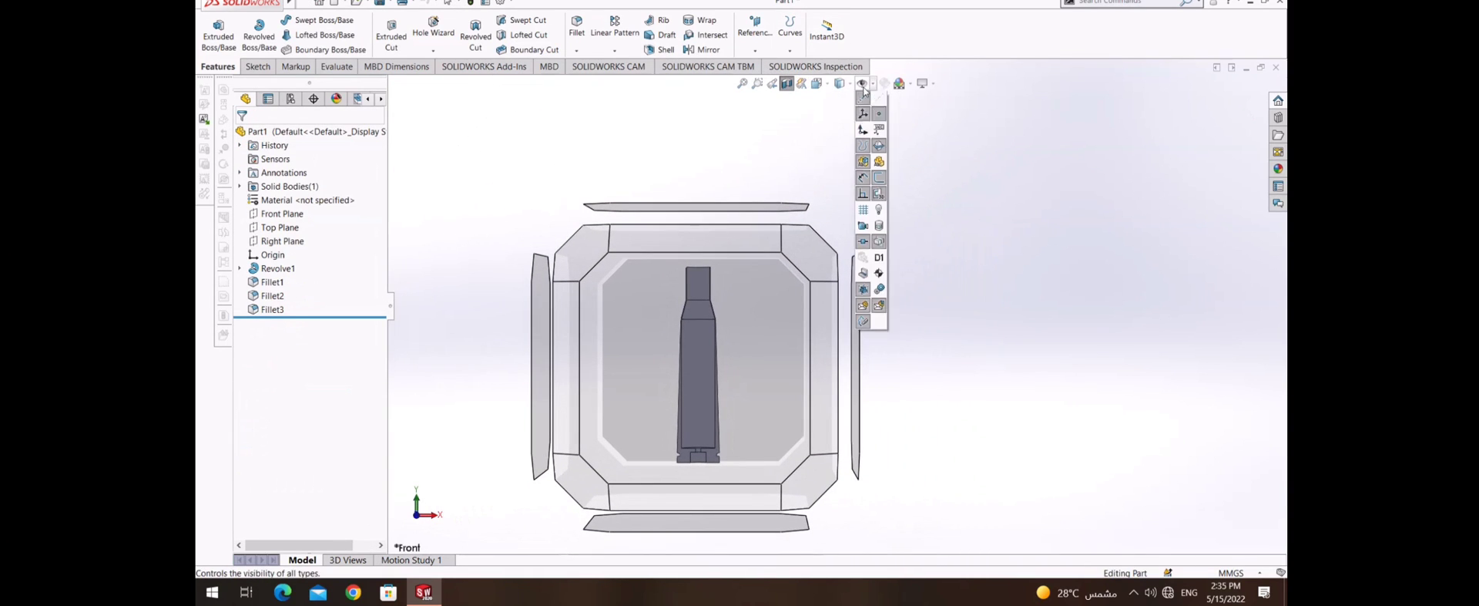
left_click(850, 85)
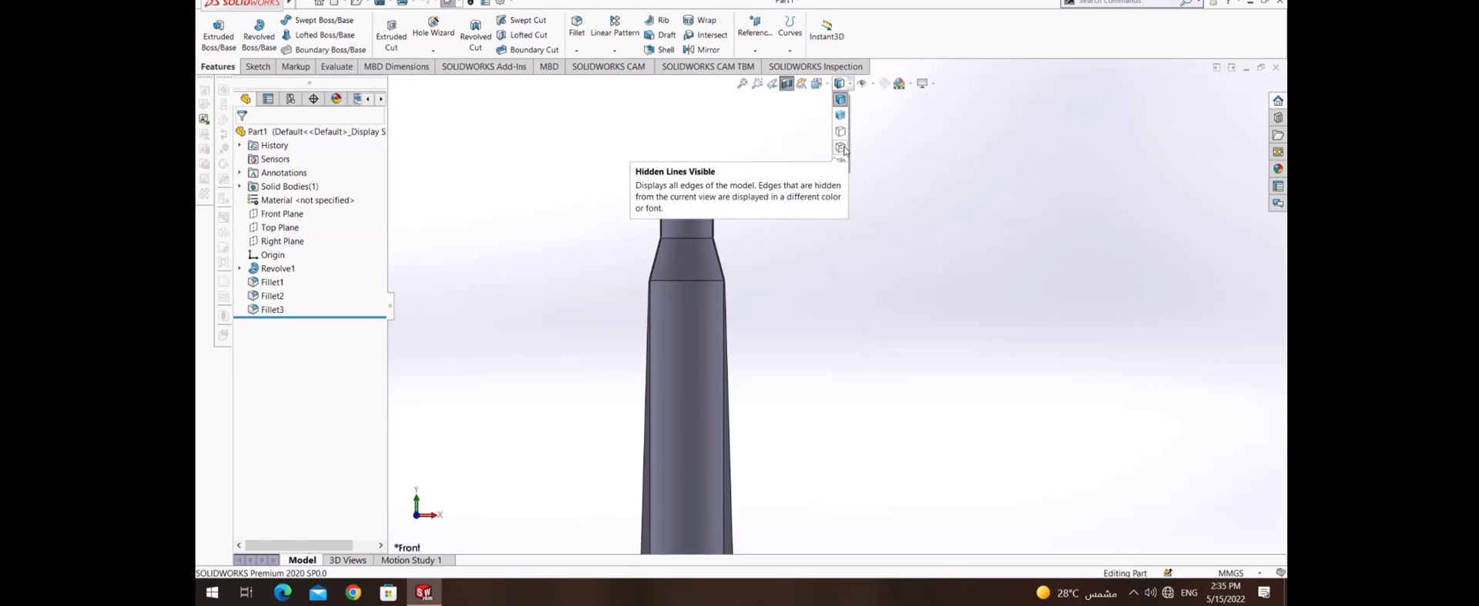
left_click(840, 131)
scroll(863, 354, "down", 3)
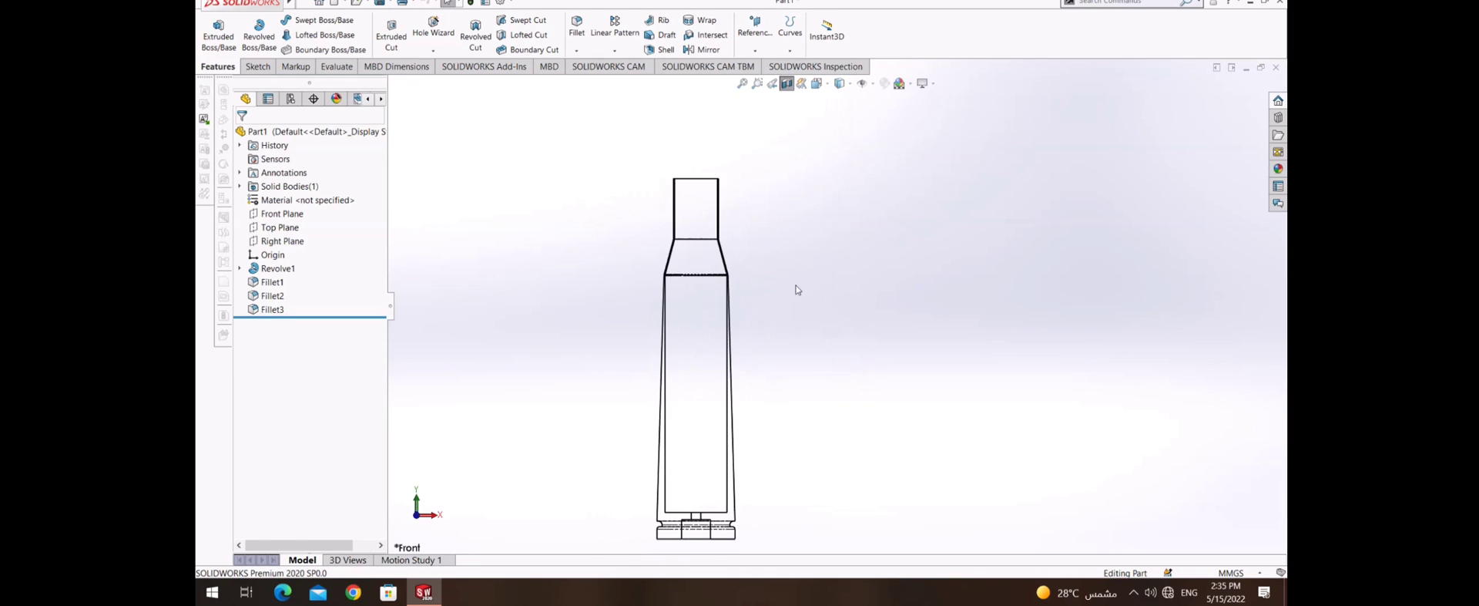
- Cycle through Hidden Lines Removed and Wireframe styles, then view normal to the Front Plane
left_click(840, 83)
left_click(839, 135)
left_click(860, 84)
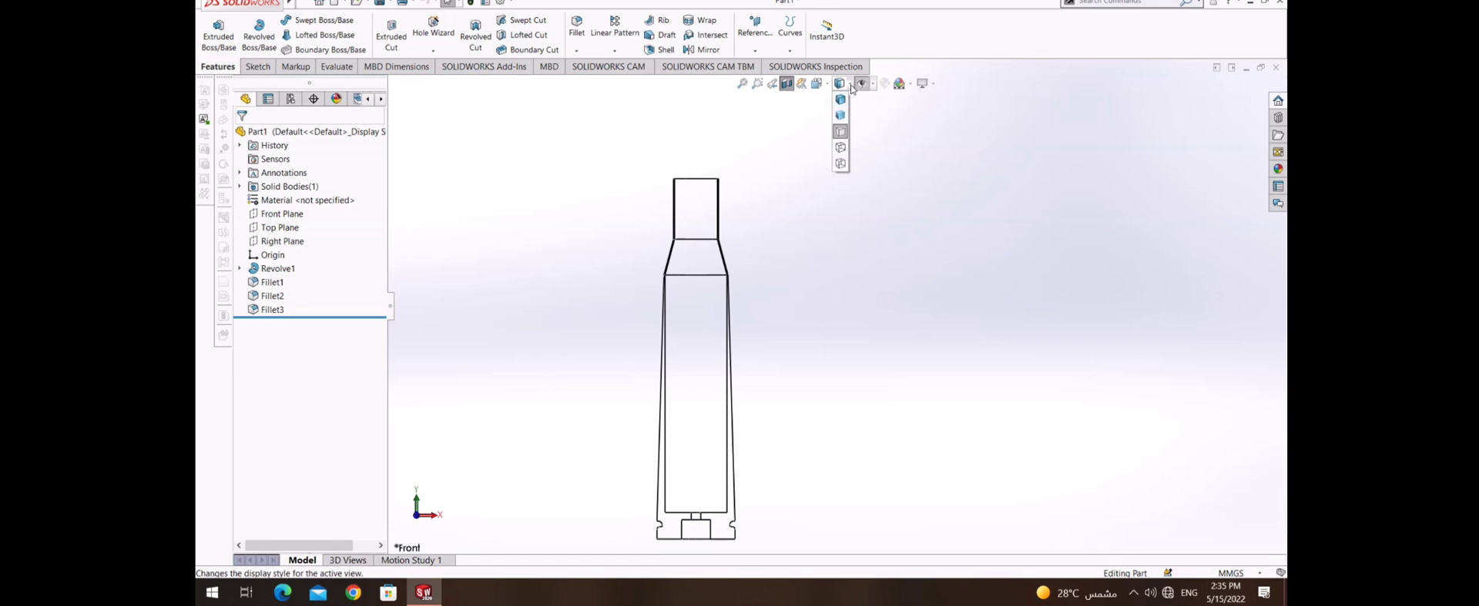
left_click(842, 173)
left_click(861, 84)
left_click(846, 139)
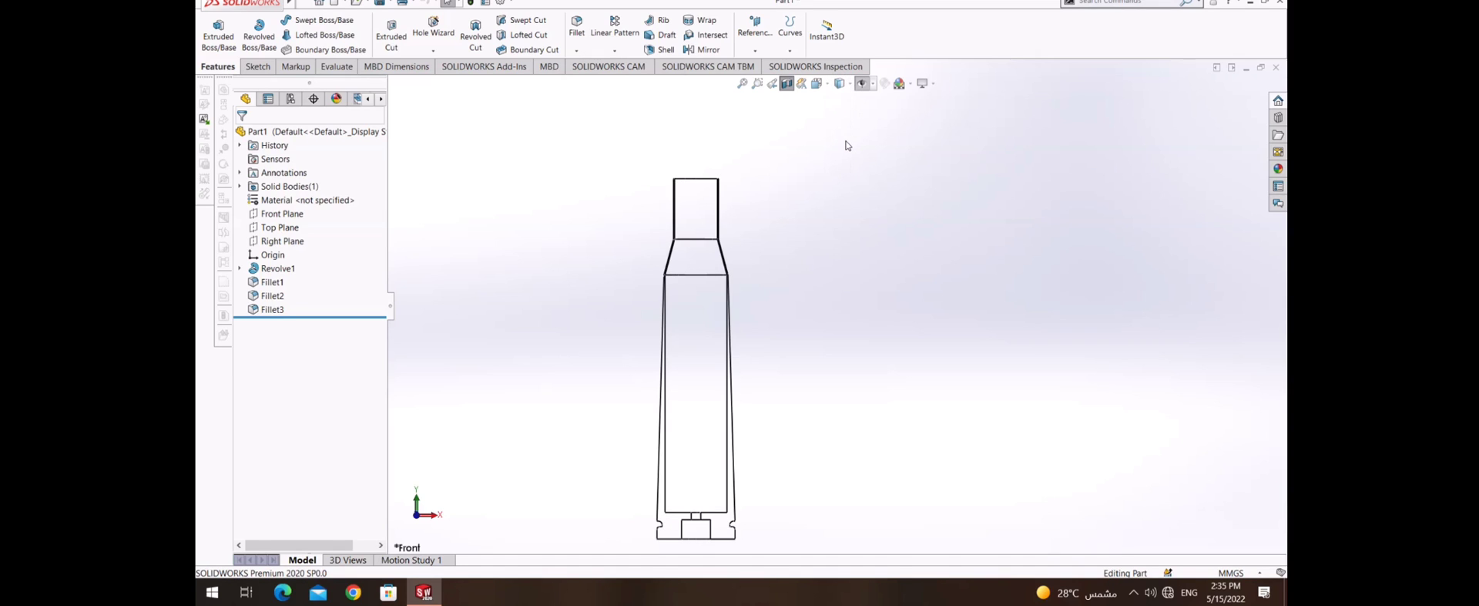
right_click(282, 213)
left_click(308, 197)
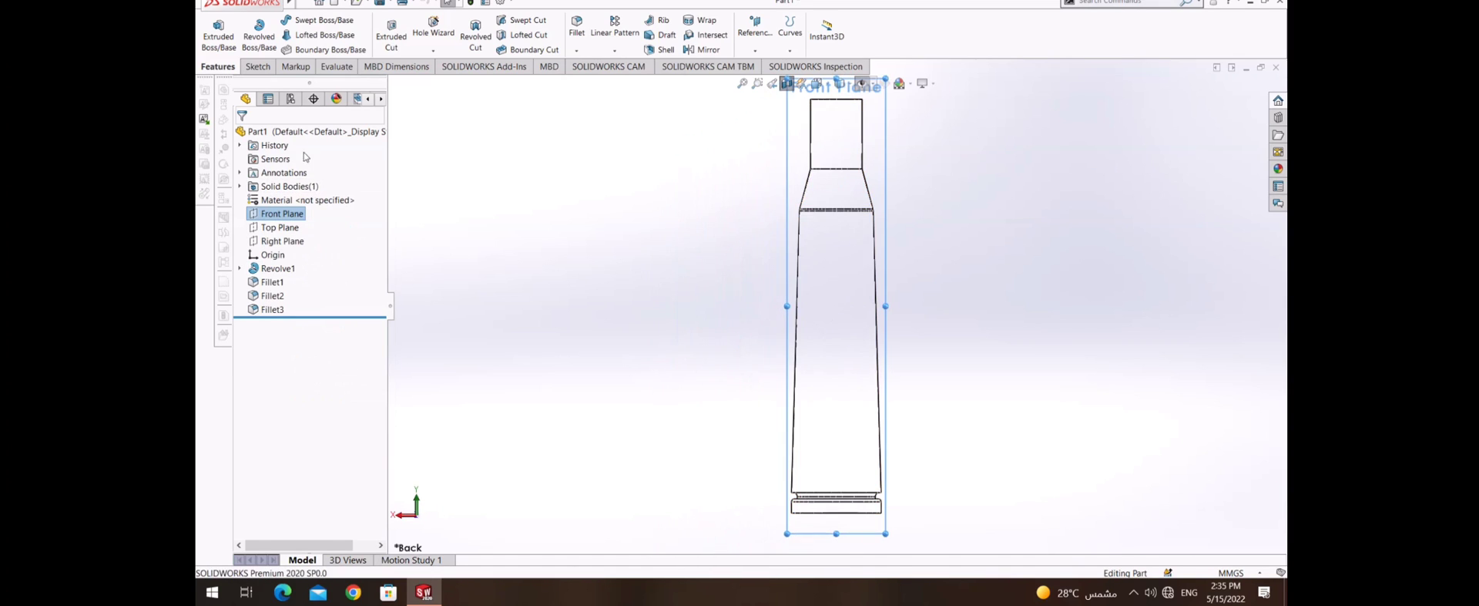
scroll(884, 174, "down", 5)
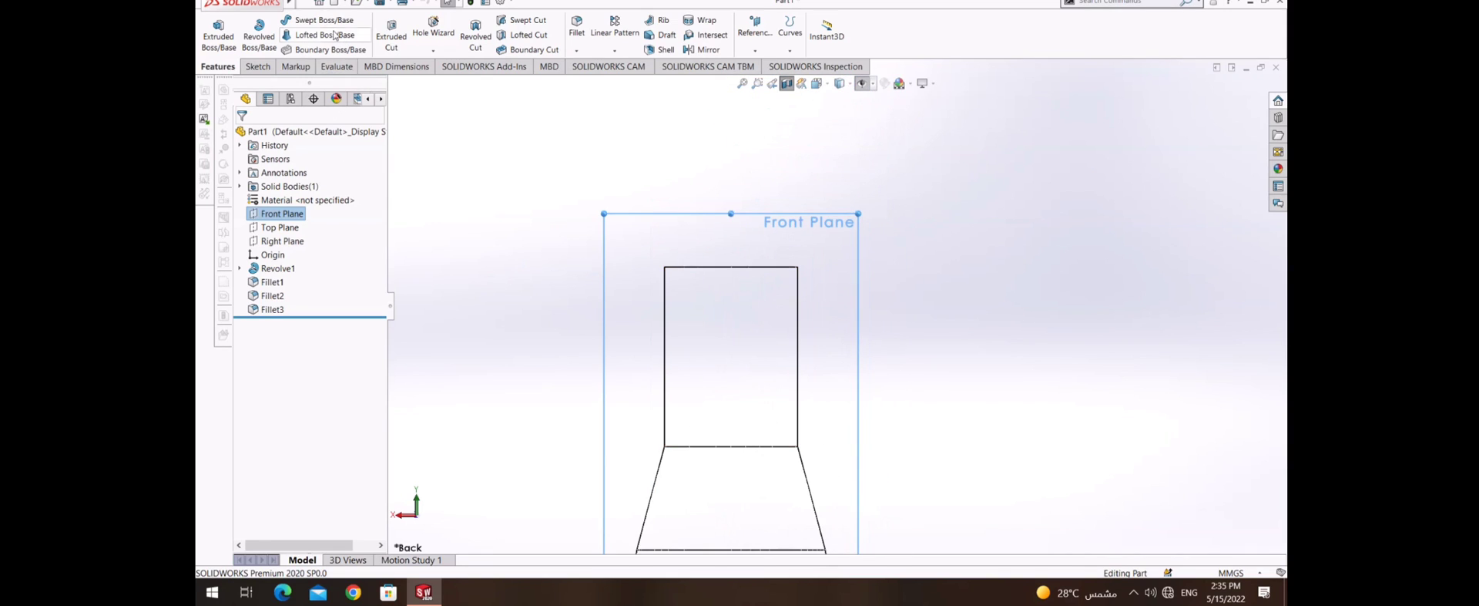
- Start a new sketch and draw a horizontal centerline across the cartridge neck
left_click(260, 68)
left_click(312, 20)
left_click(341, 63)
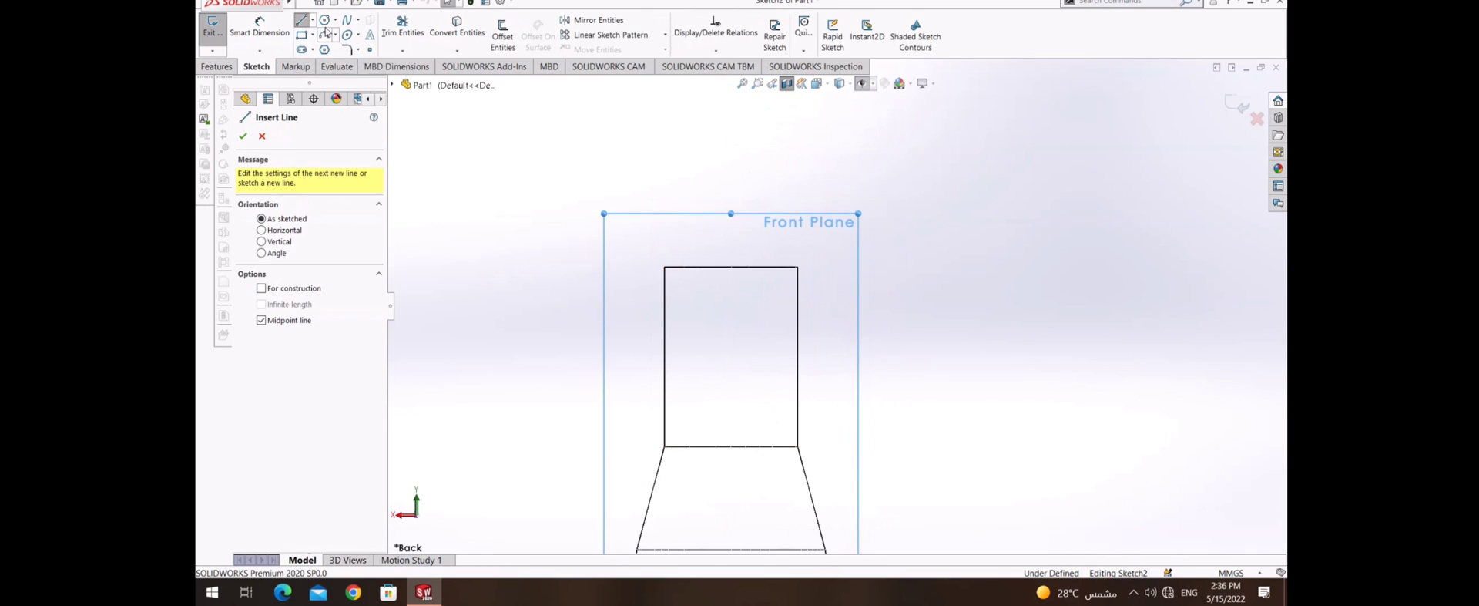
left_click(312, 20)
left_click(324, 50)
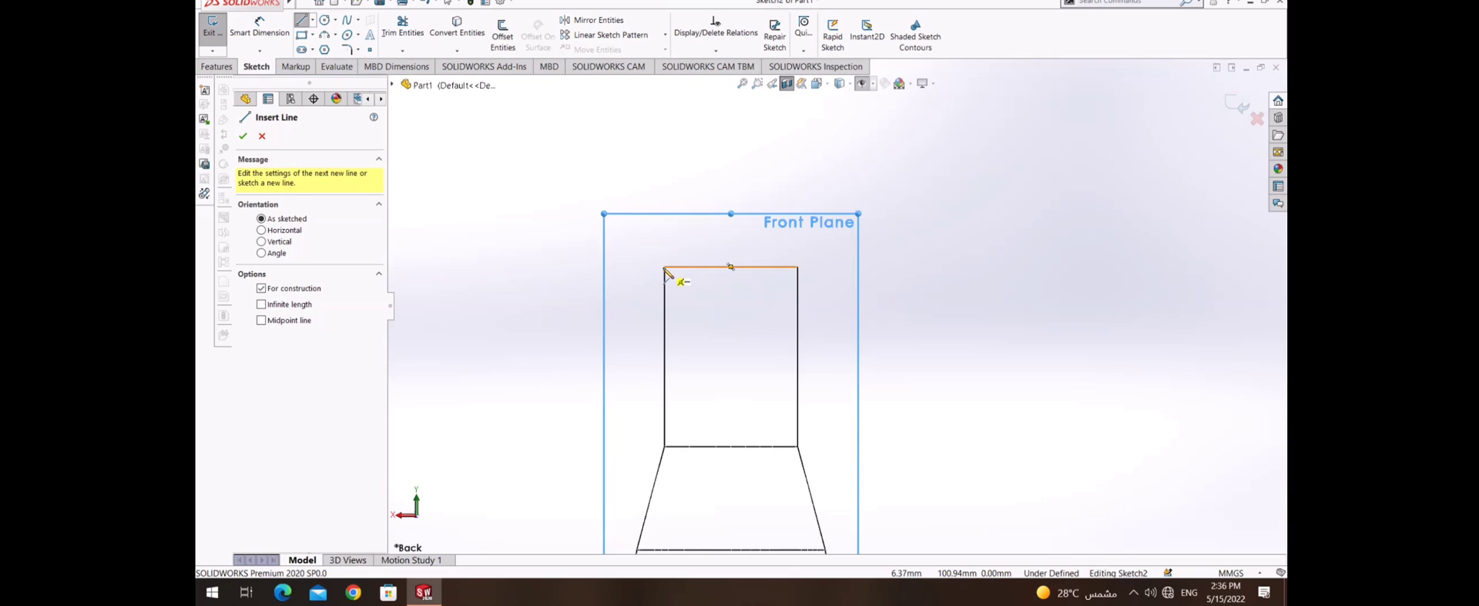
left_click(610, 266)
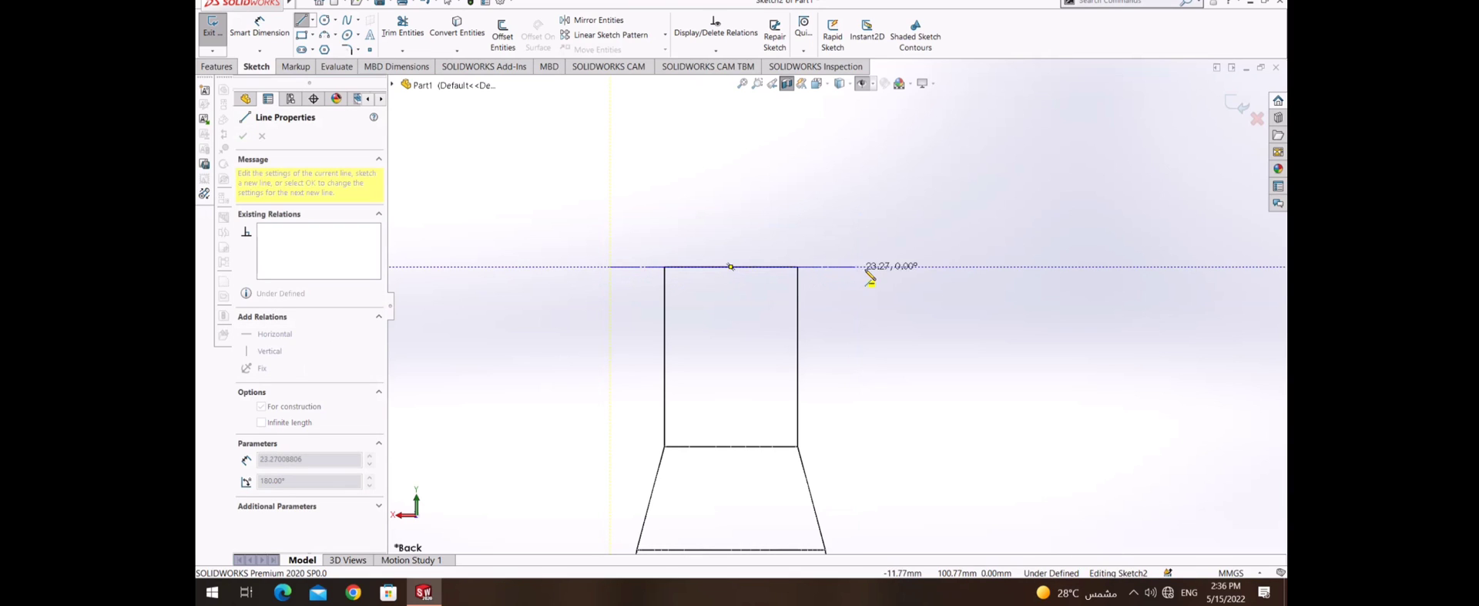
left_click(865, 267)
right_click(699, 235)
left_click(715, 242)
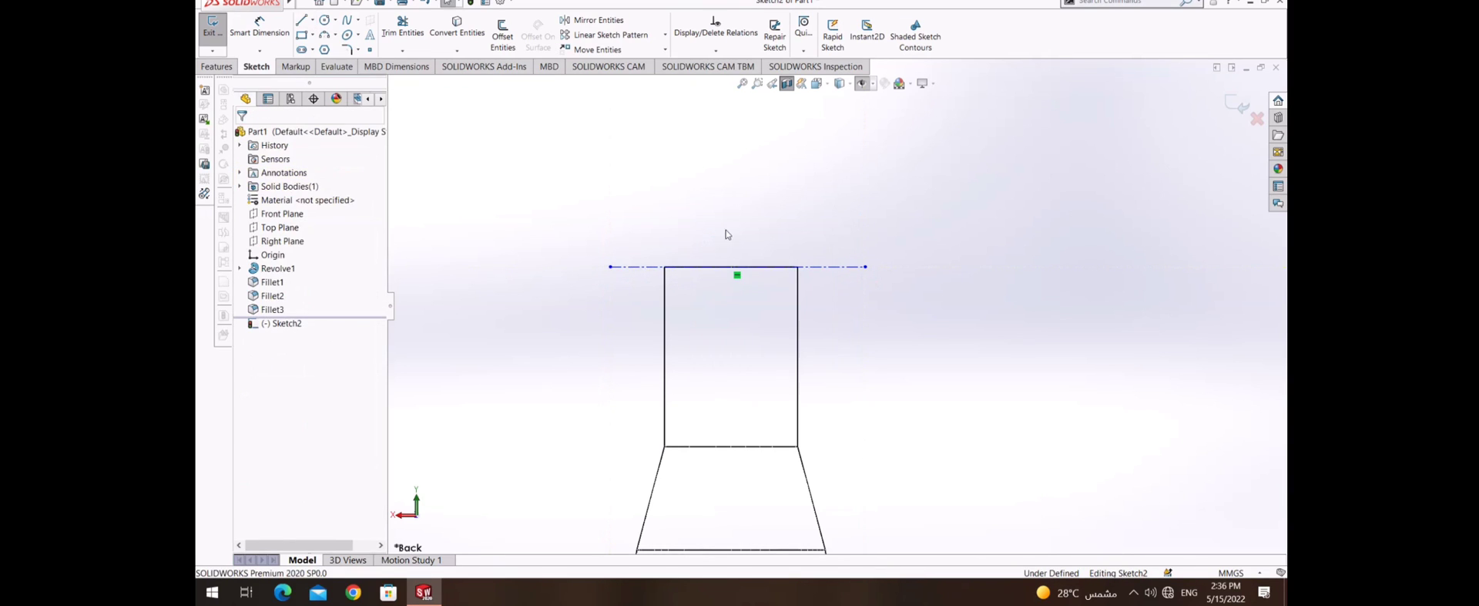
- Draw a short construction line upward from the mouth's midpoint
left_click(313, 20)
left_click(329, 49)
scroll(837, 309, "up", 5)
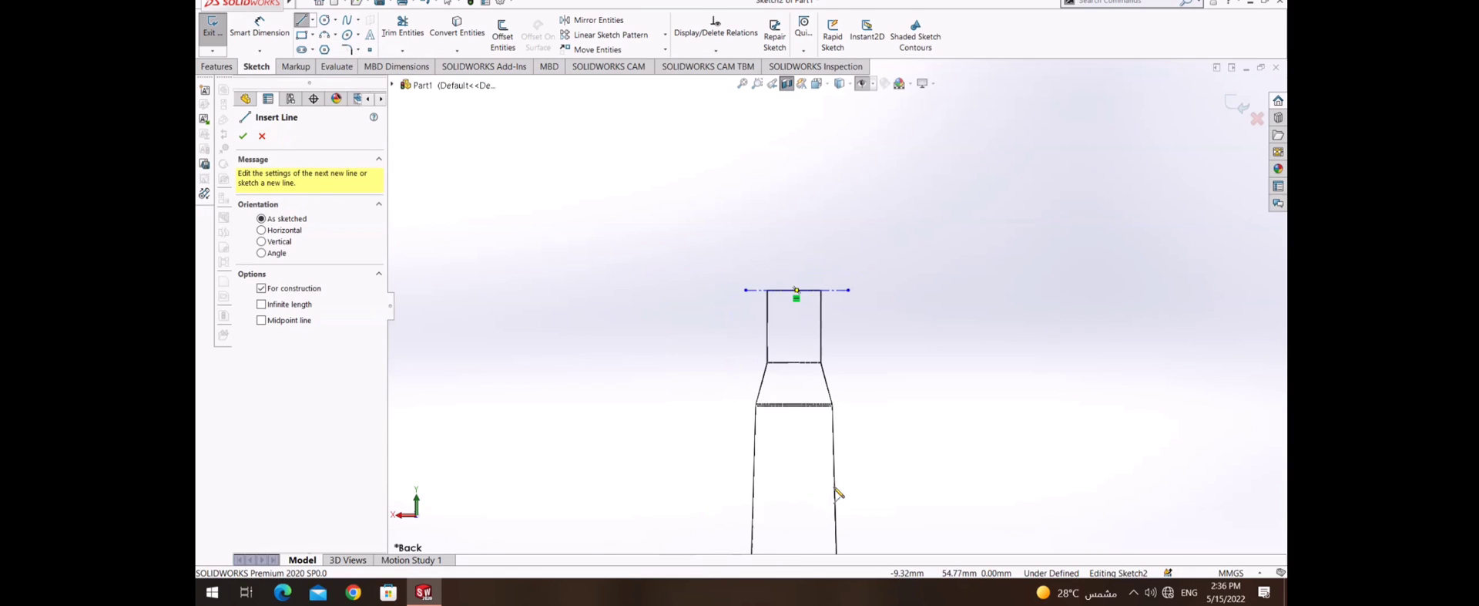
scroll(801, 291, "down", 5)
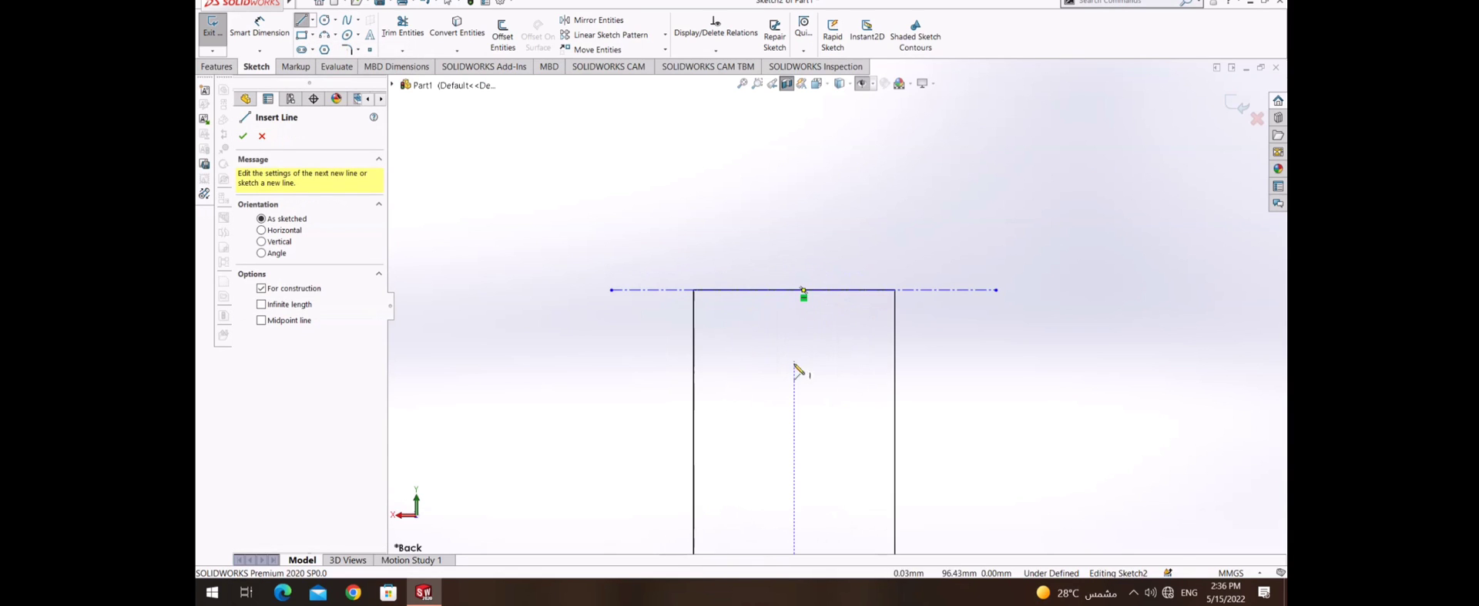
scroll(796, 470, "up", 3)
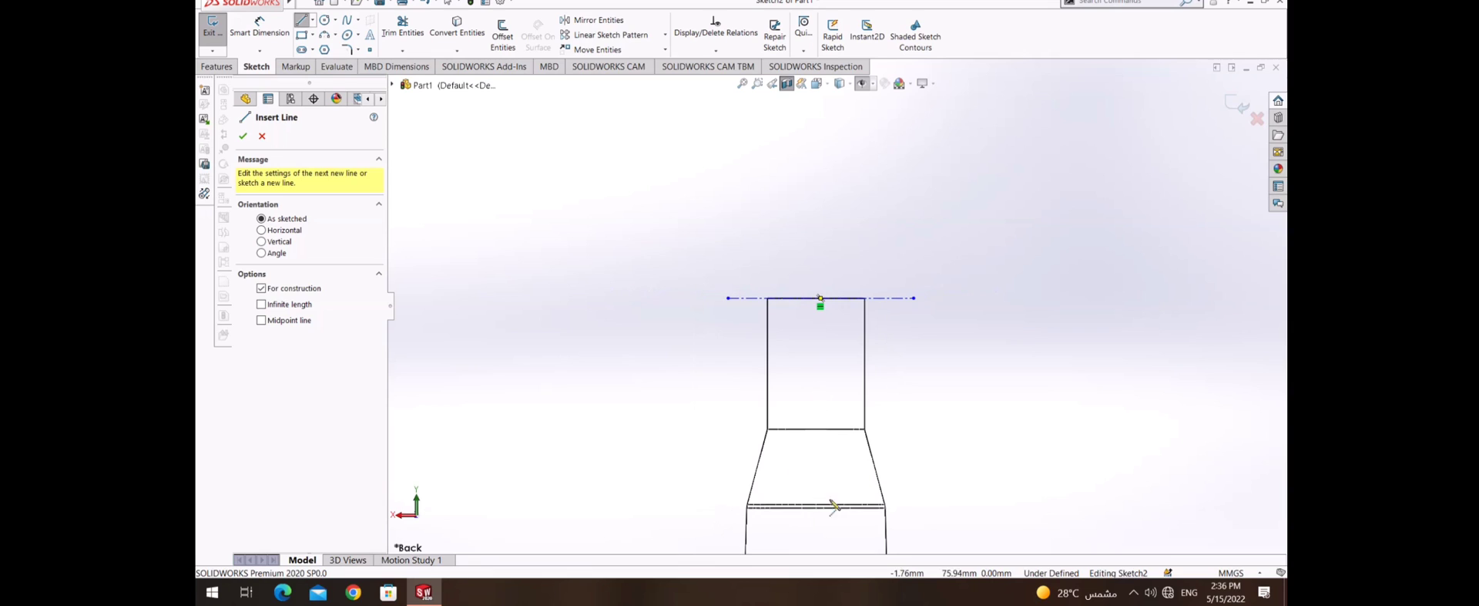
scroll(820, 298, "up", 3)
left_click(827, 302)
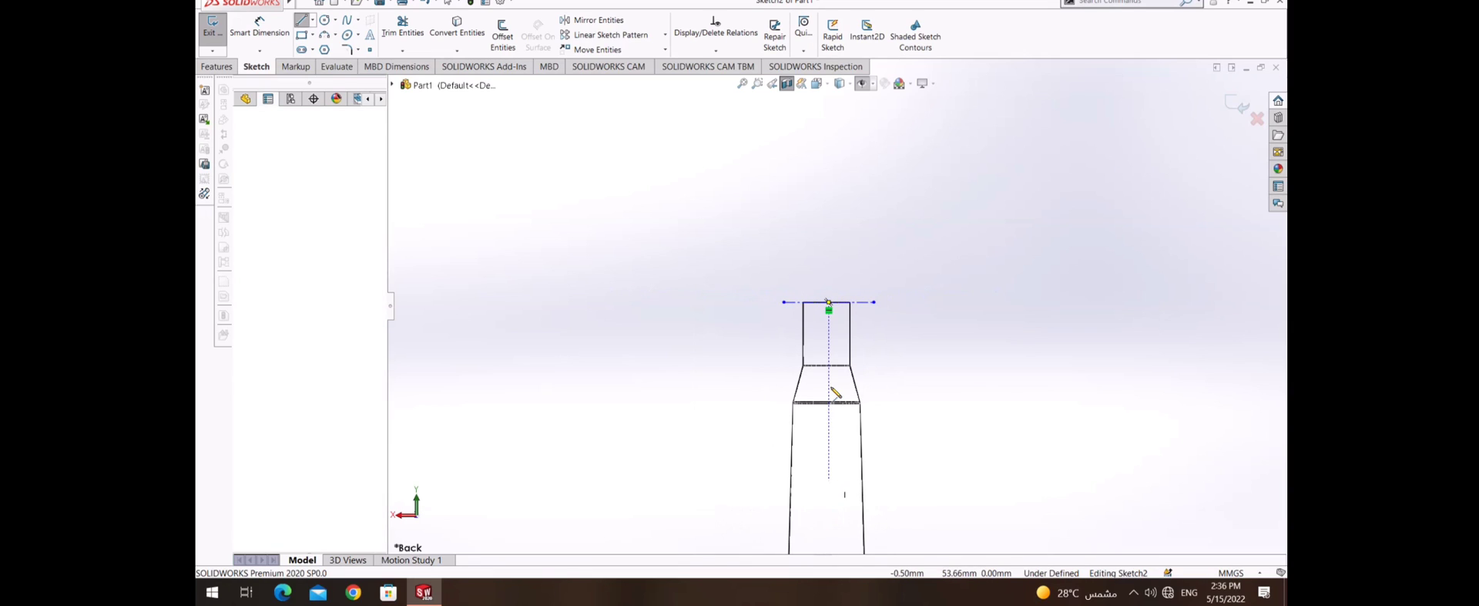
right_click(831, 223)
left_click(856, 228)
- Draw a 161.31 mm vertical centerline from the base midpoint up past the cartridge top
left_click(312, 20)
left_click(332, 49)
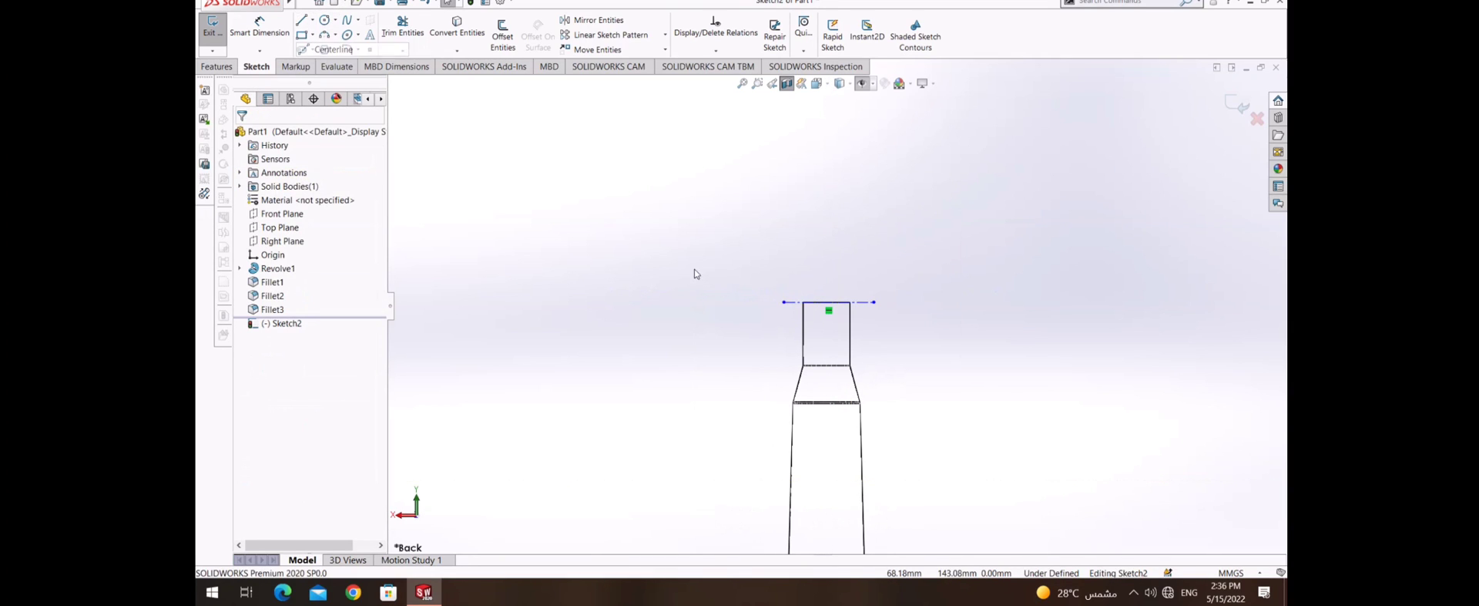
scroll(880, 504, "up", 2)
left_click(809, 517)
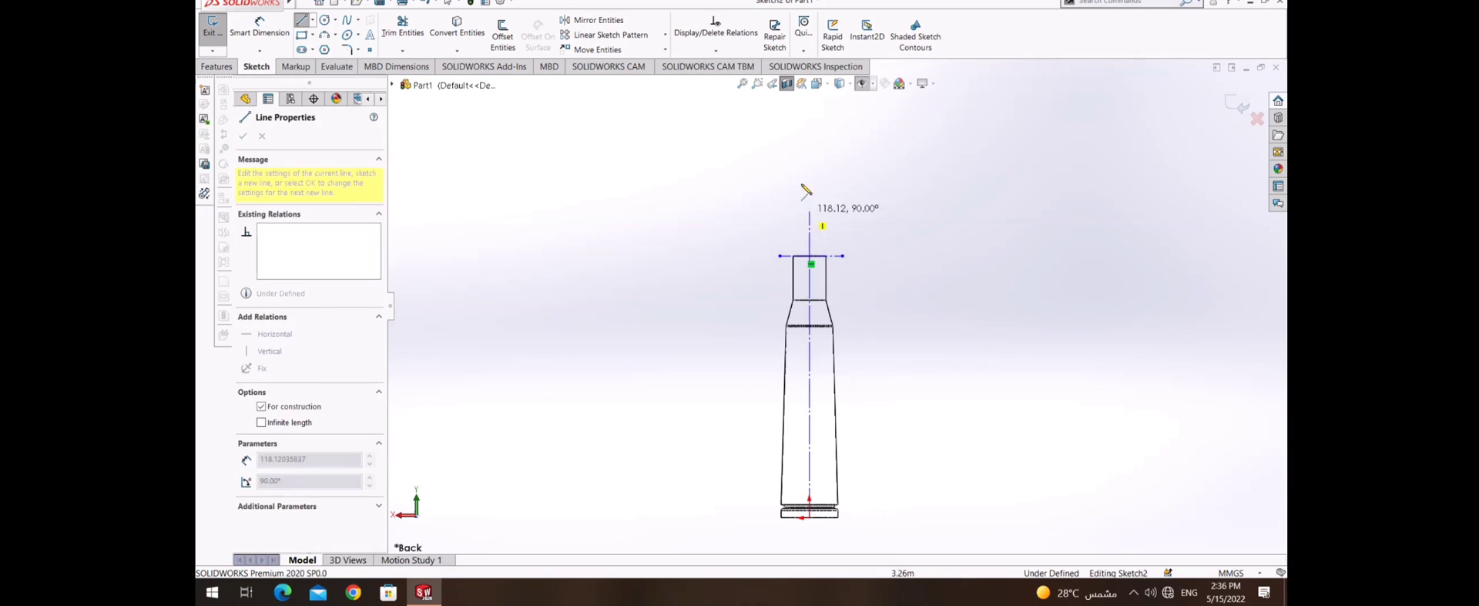
left_click(811, 103)
right_click(811, 103)
left_click(732, 218)
scroll(925, 274, "down", 2)
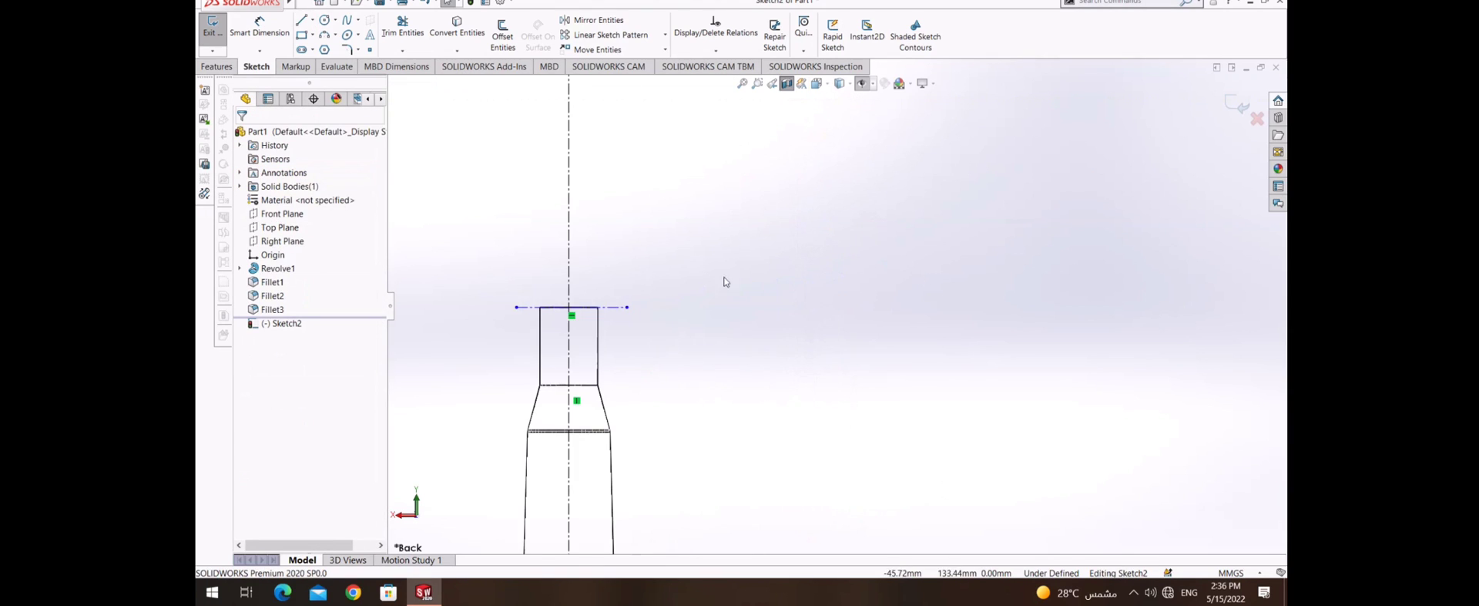
scroll(727, 280, "down", 2)
- Show the cartridge body shaded again and view it normal to the Front Plane
left_click(857, 90)
left_click(845, 164)
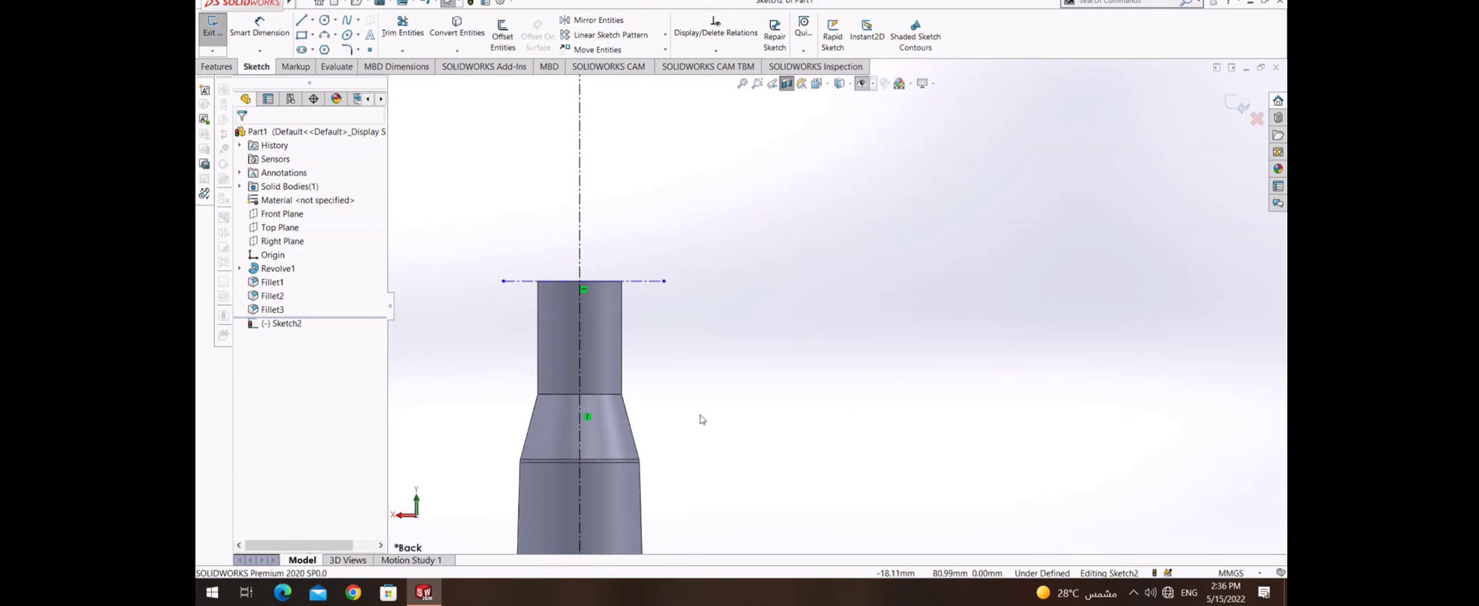
scroll(841, 307, "up", 2)
left_click(282, 214)
key("ctrl+8")
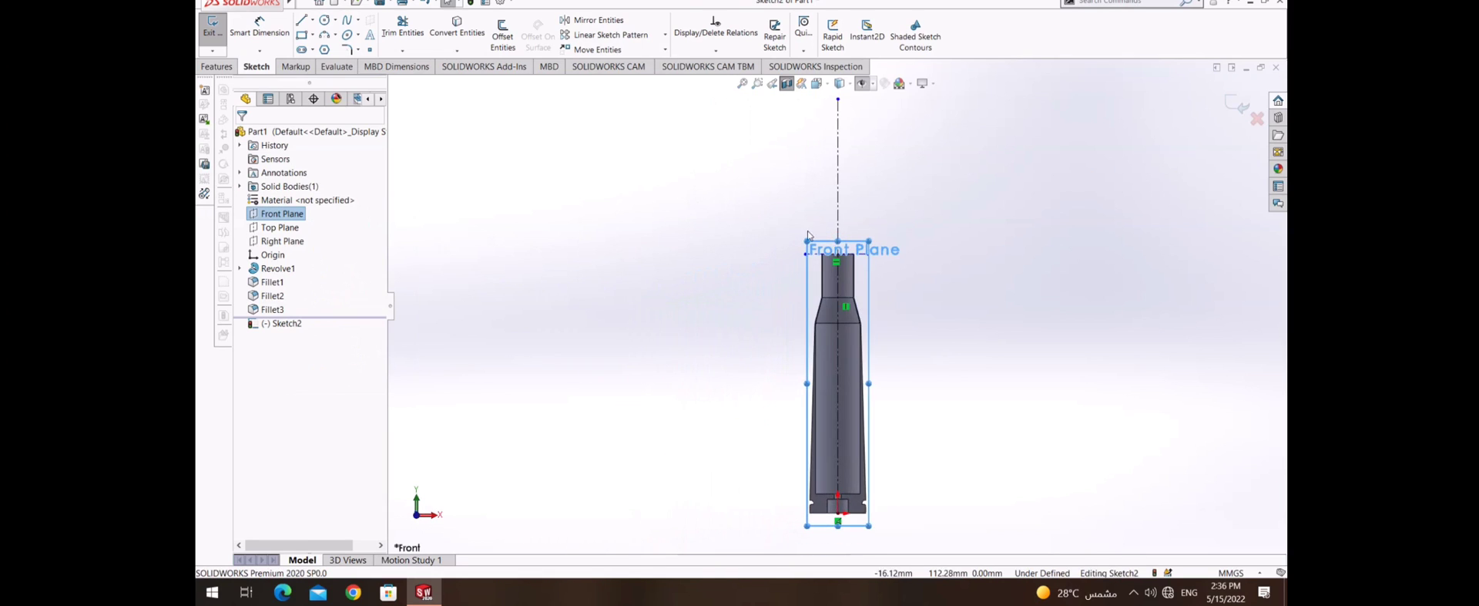
scroll(851, 282, "up", 3)
scroll(856, 266, "up", 1)
scroll(866, 246, "up", 1)
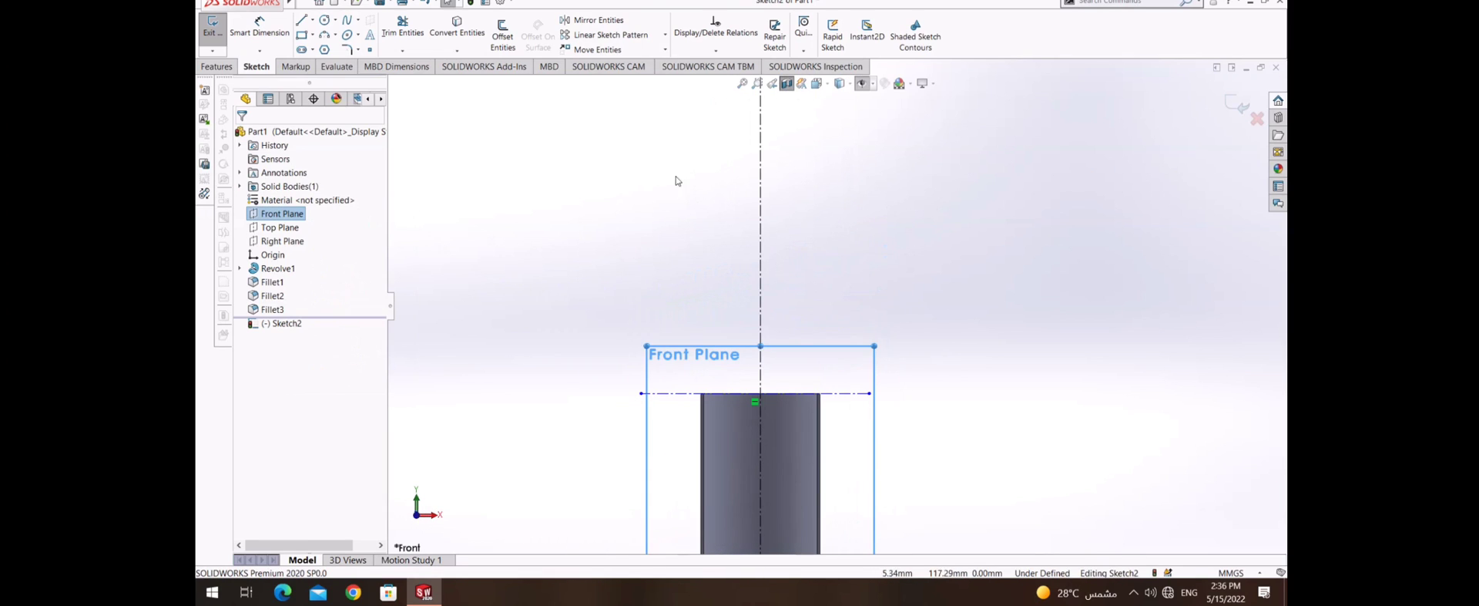
left_click(312, 20)
- Draw a vertical centerline from the shoulder edge's right end up above the cartridge
left_click(322, 35)
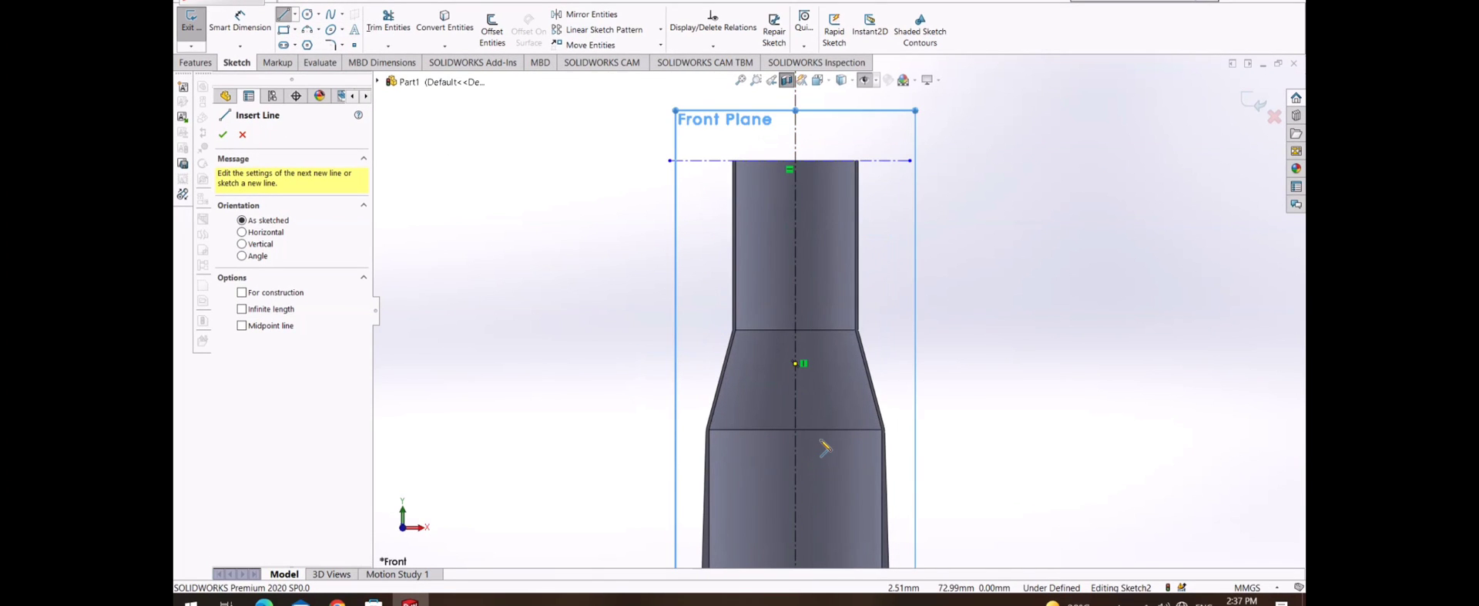
left_click(242, 292)
left_click(856, 330)
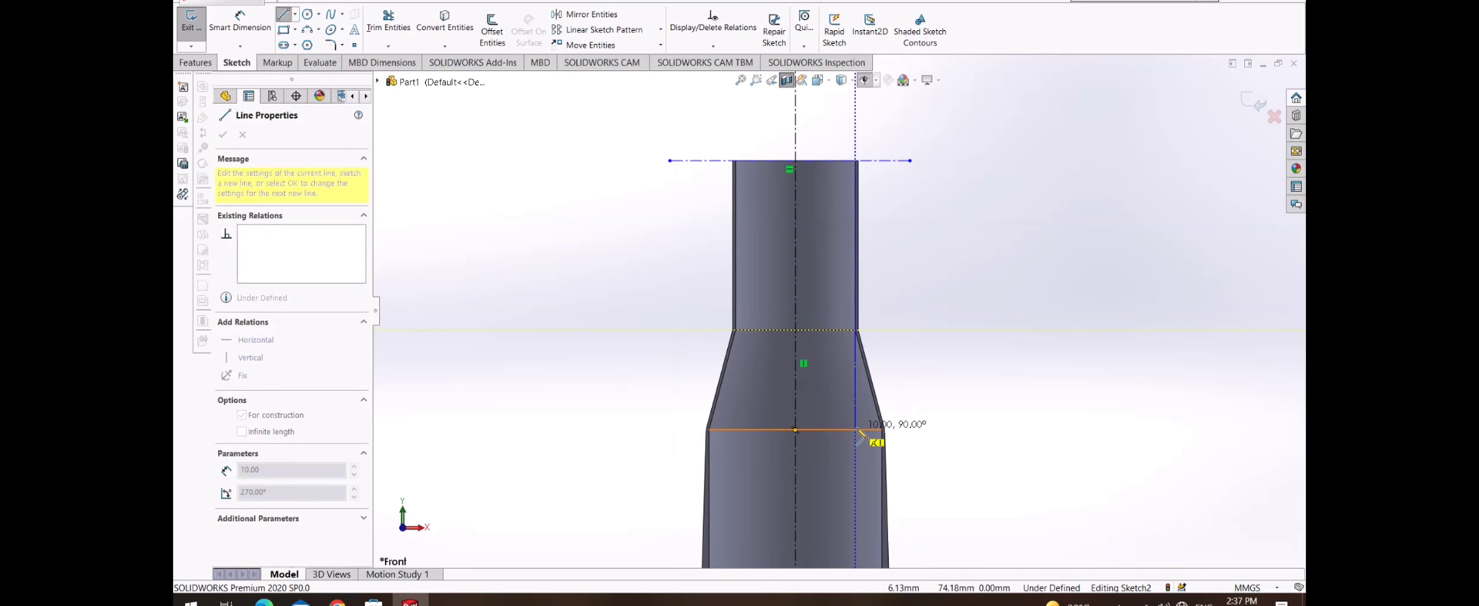
right_click(566, 178)
left_click(597, 188)
left_click(296, 14)
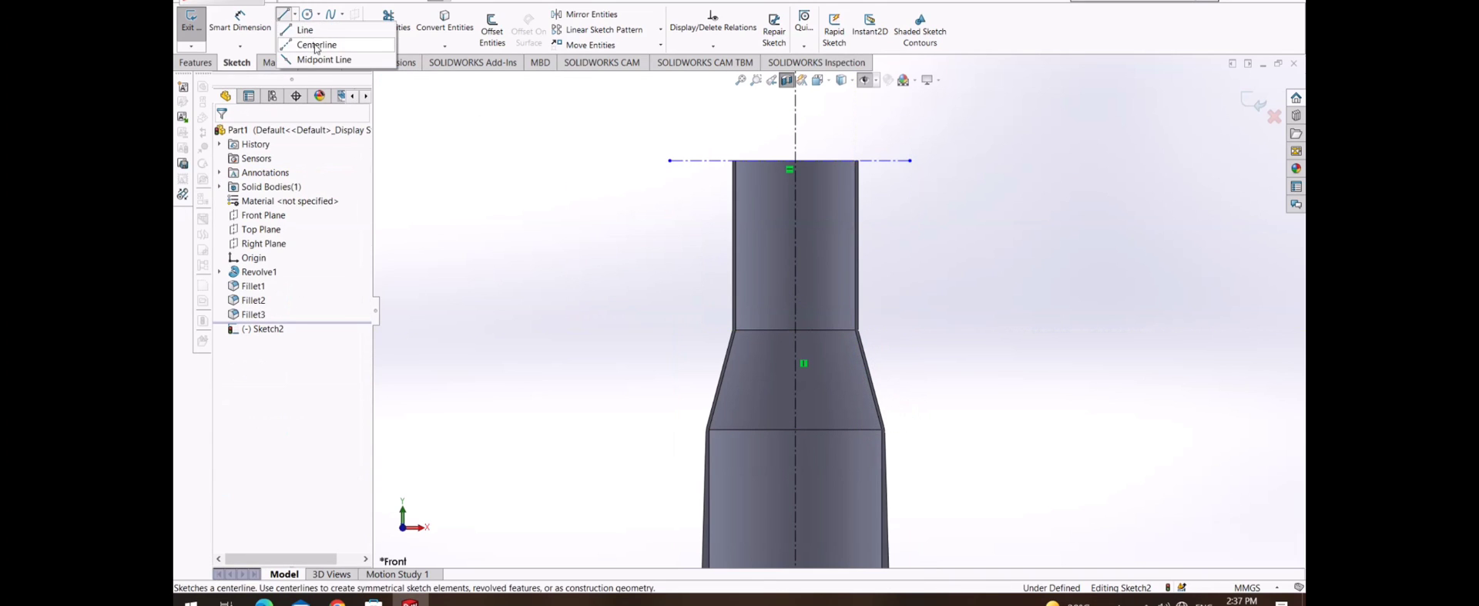
left_click(316, 40)
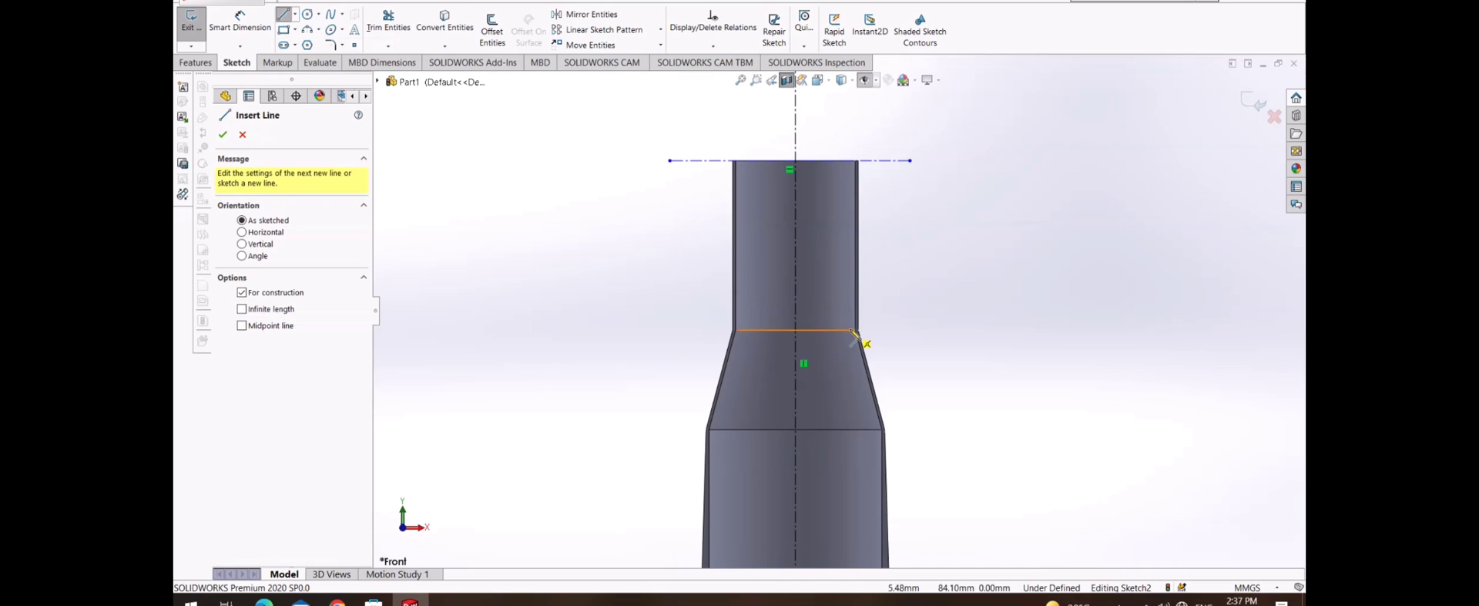
left_click(856, 430)
scroll(843, 308, "up", 5)
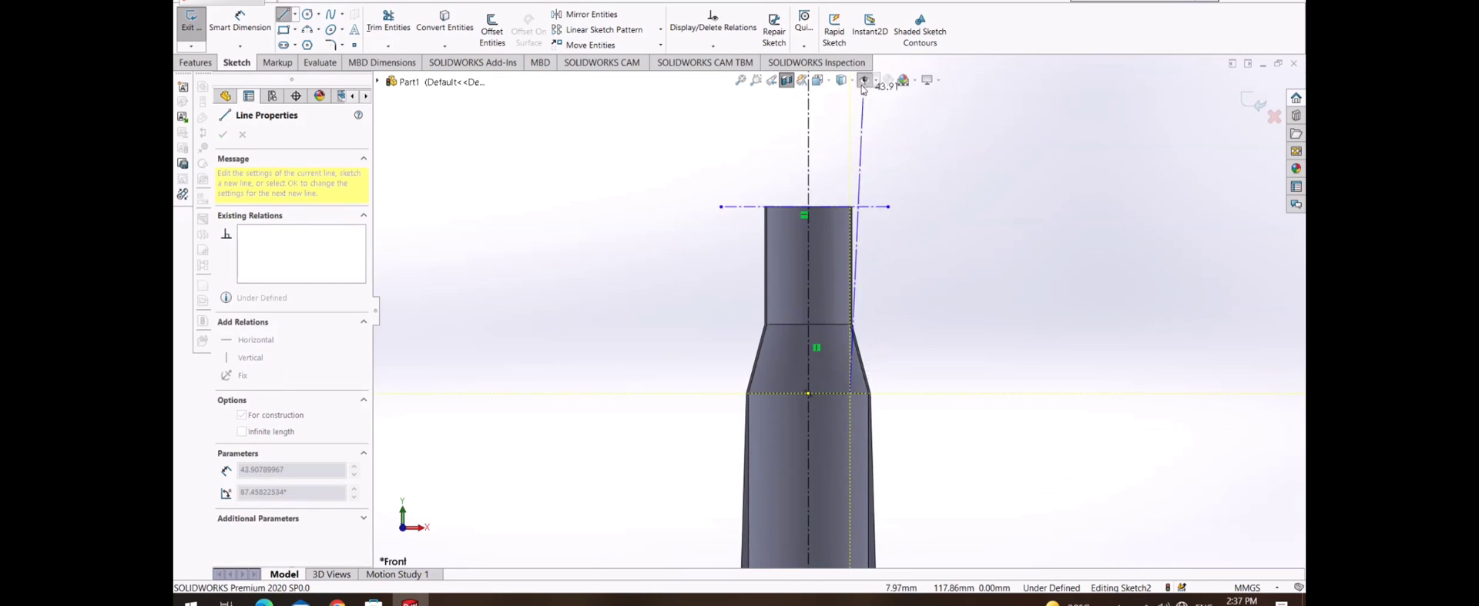
left_click(843, 144)
key("Escape")
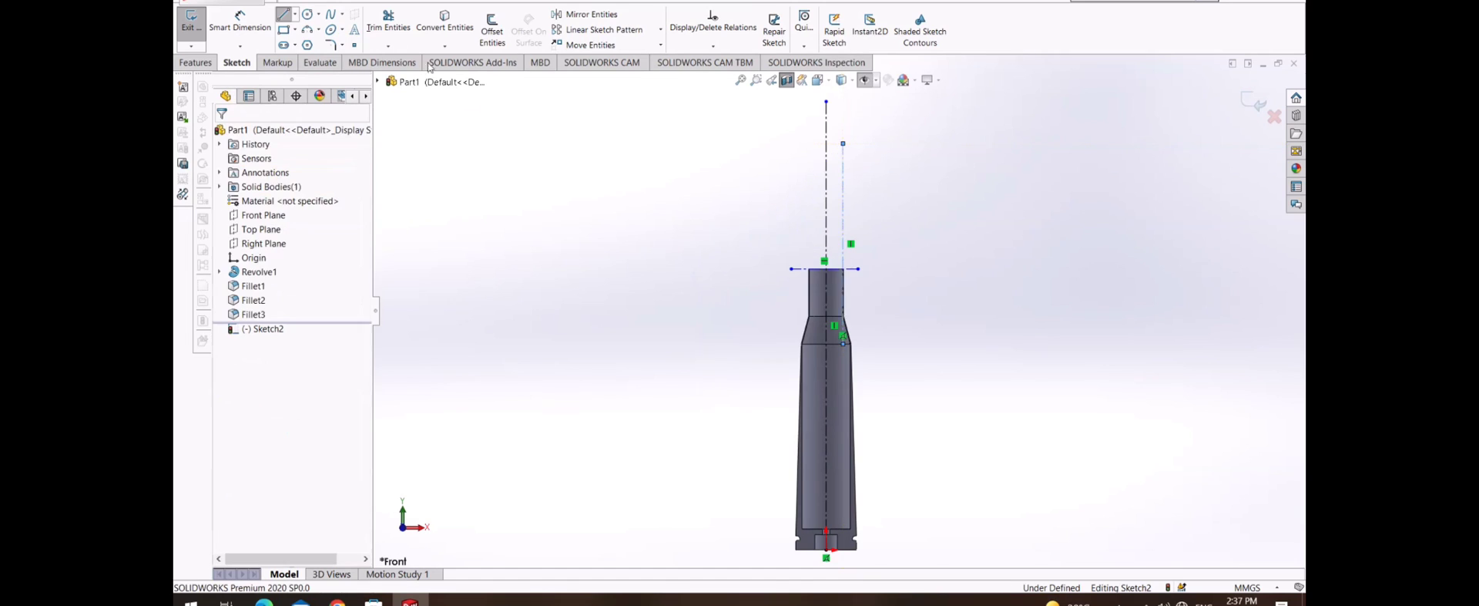
- Draw a second vertical centerline rising from the shoulder's left corner
left_click(295, 13)
left_click(316, 45)
scroll(842, 315, "down", 3)
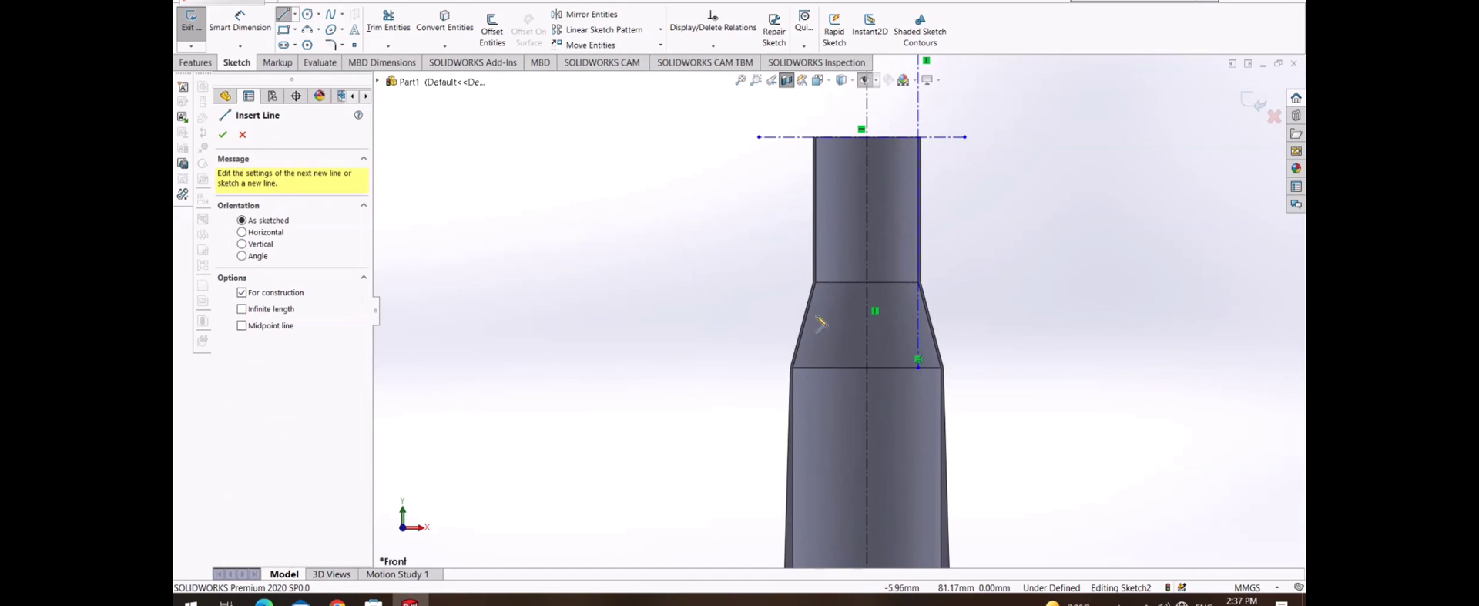
left_click(818, 369)
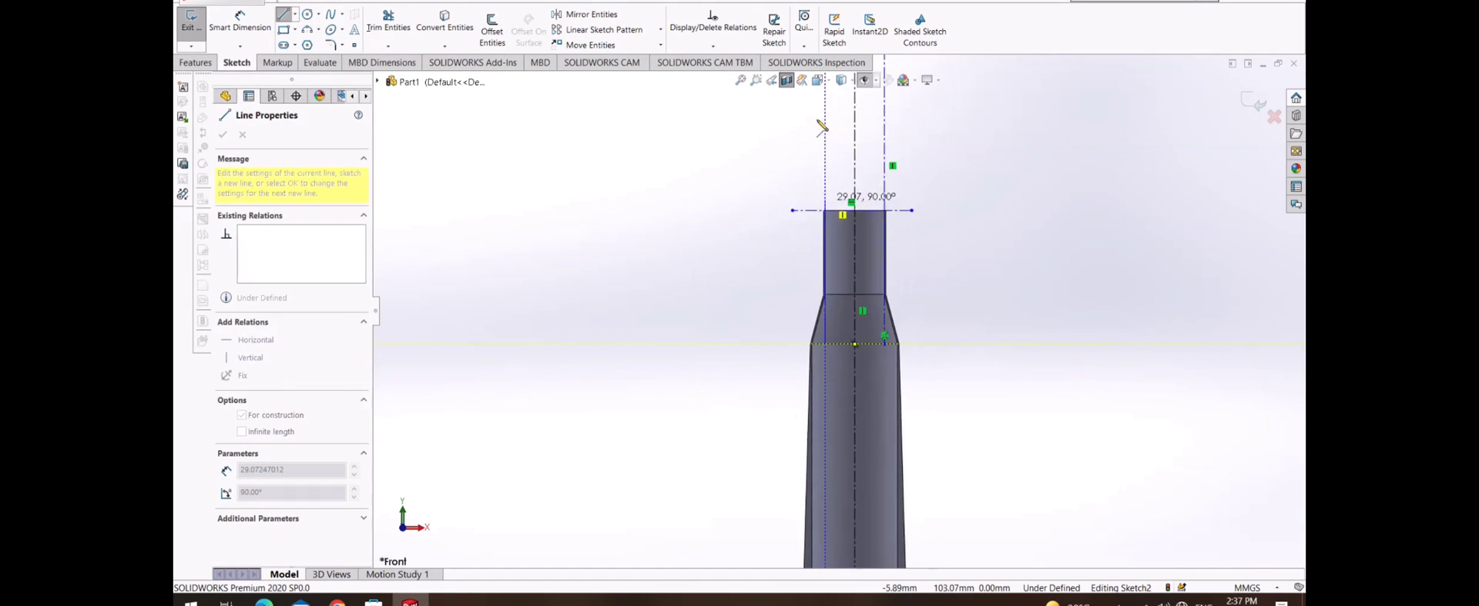
scroll(839, 310, "up", 5)
right_click(896, 179)
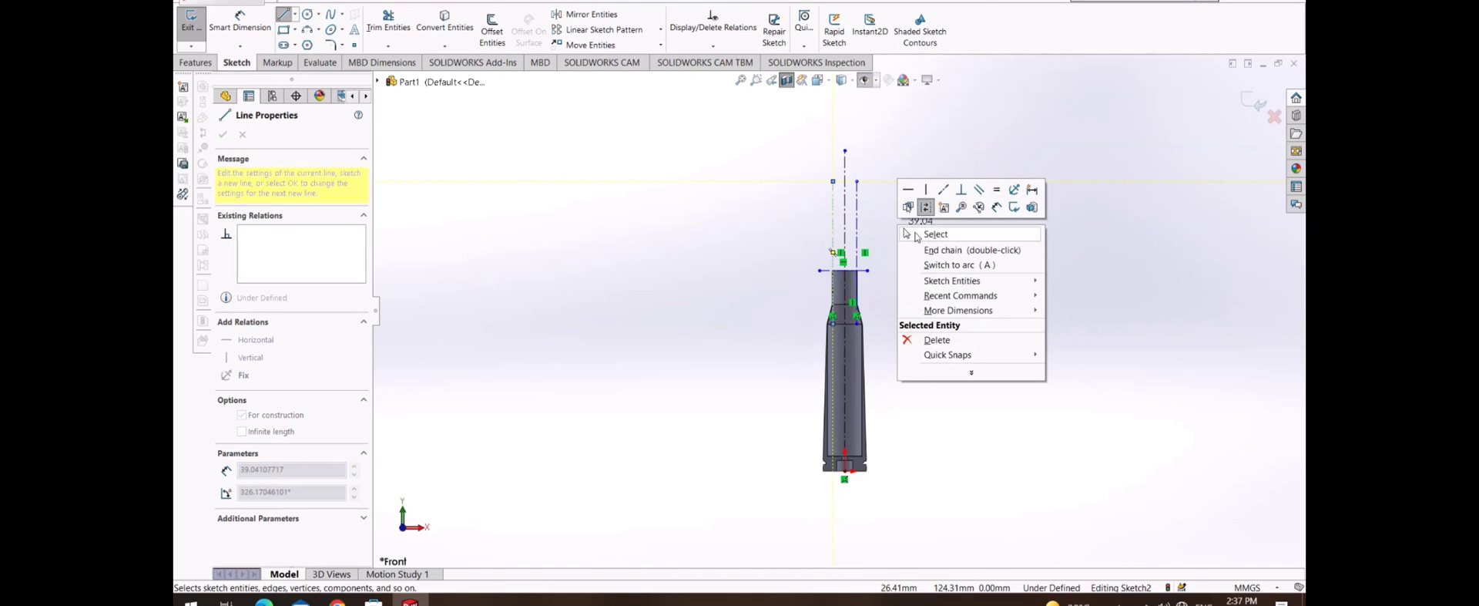
left_click(936, 234)
scroll(929, 196, "down", 4)
left_click(285, 11)
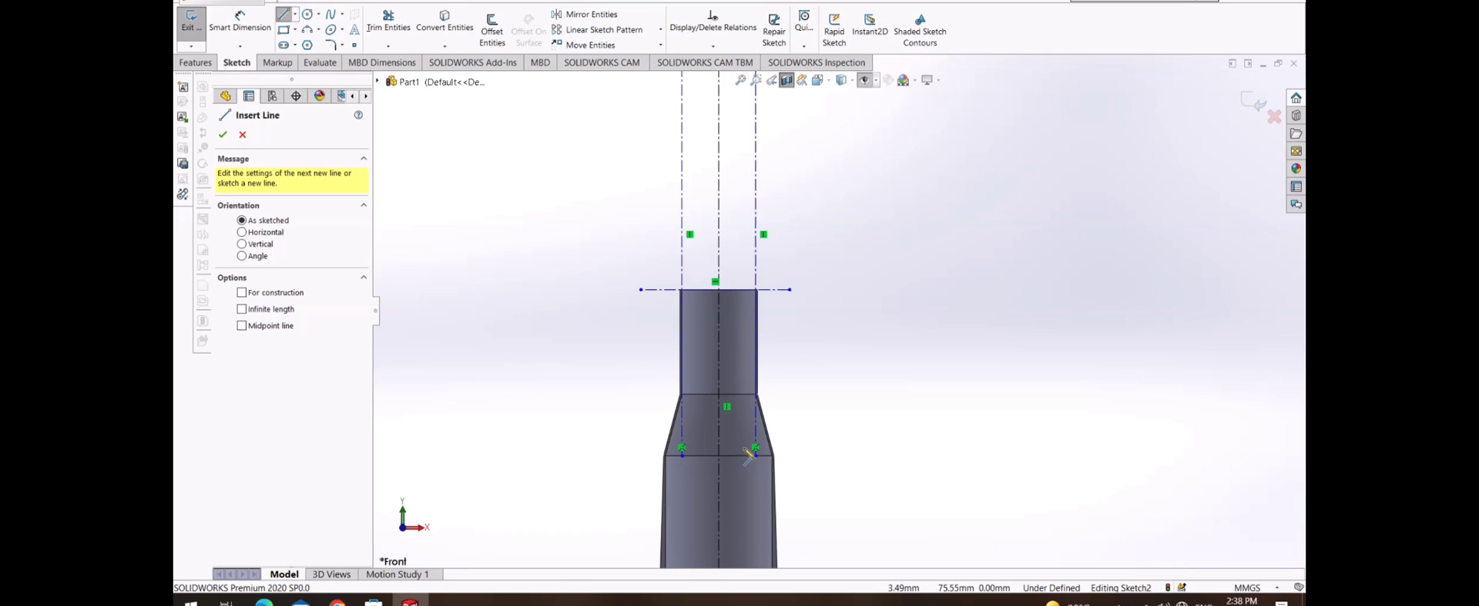
- Sketch lines across the shoulder, up the neck, and a small step at the mouth
left_click(756, 455)
left_click(682, 455)
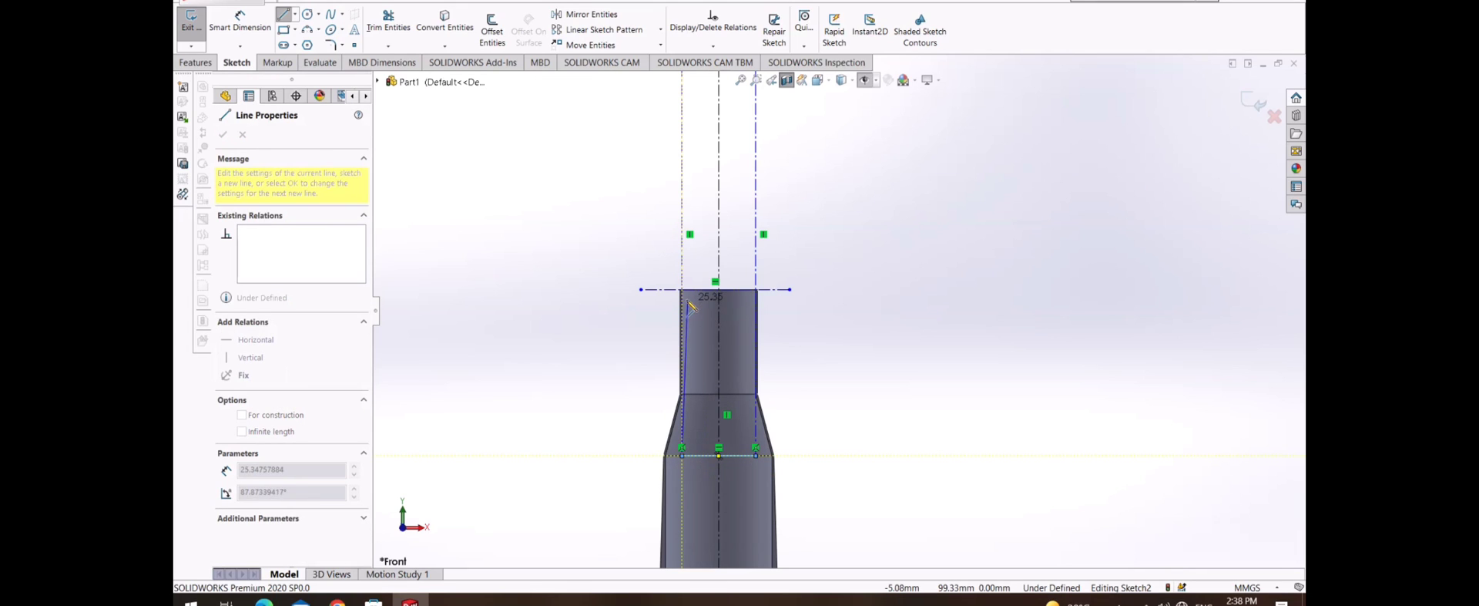
scroll(688, 306, "down", 4)
scroll(695, 308, "down", 4)
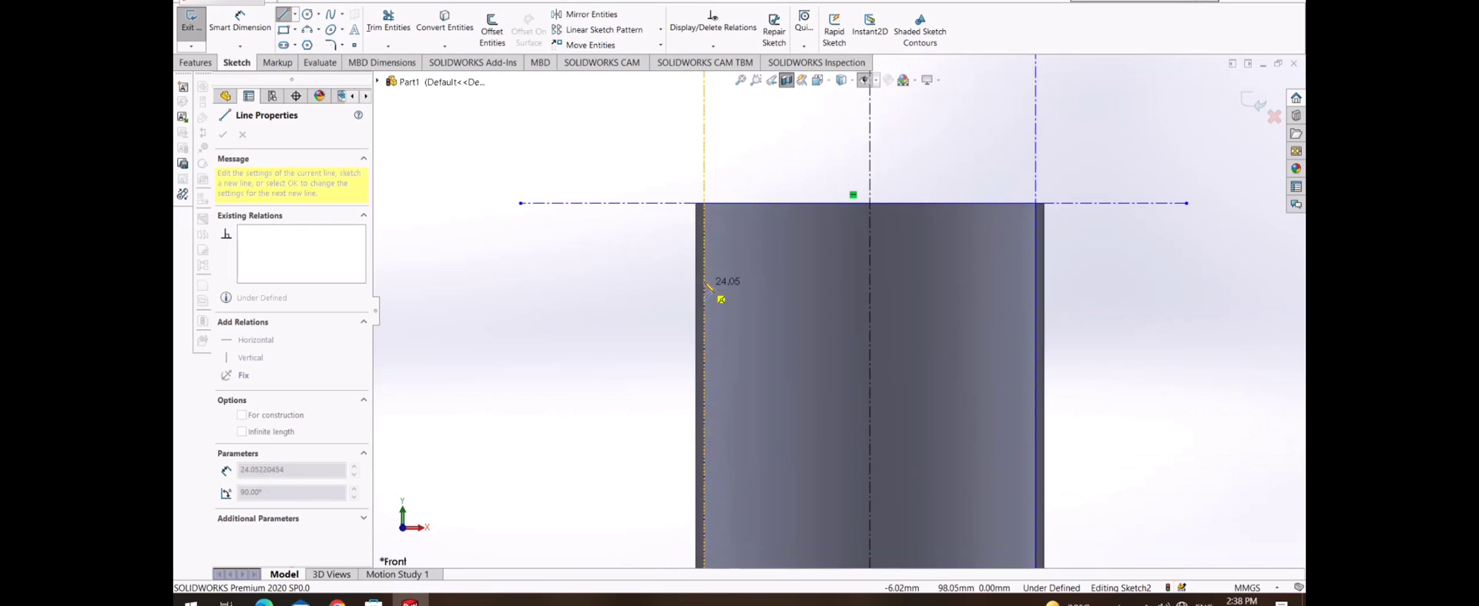
left_click(704, 203)
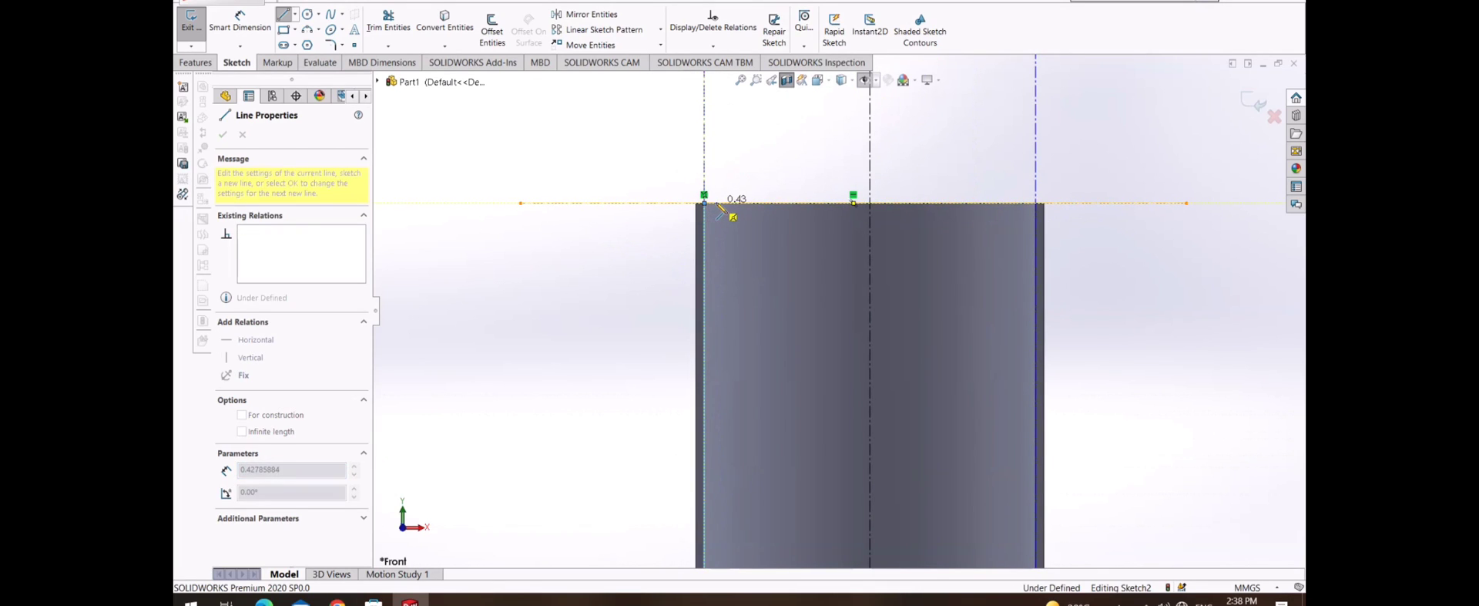
left_click(718, 203)
scroll(751, 239, "down", 3)
scroll(769, 266, "down", 3)
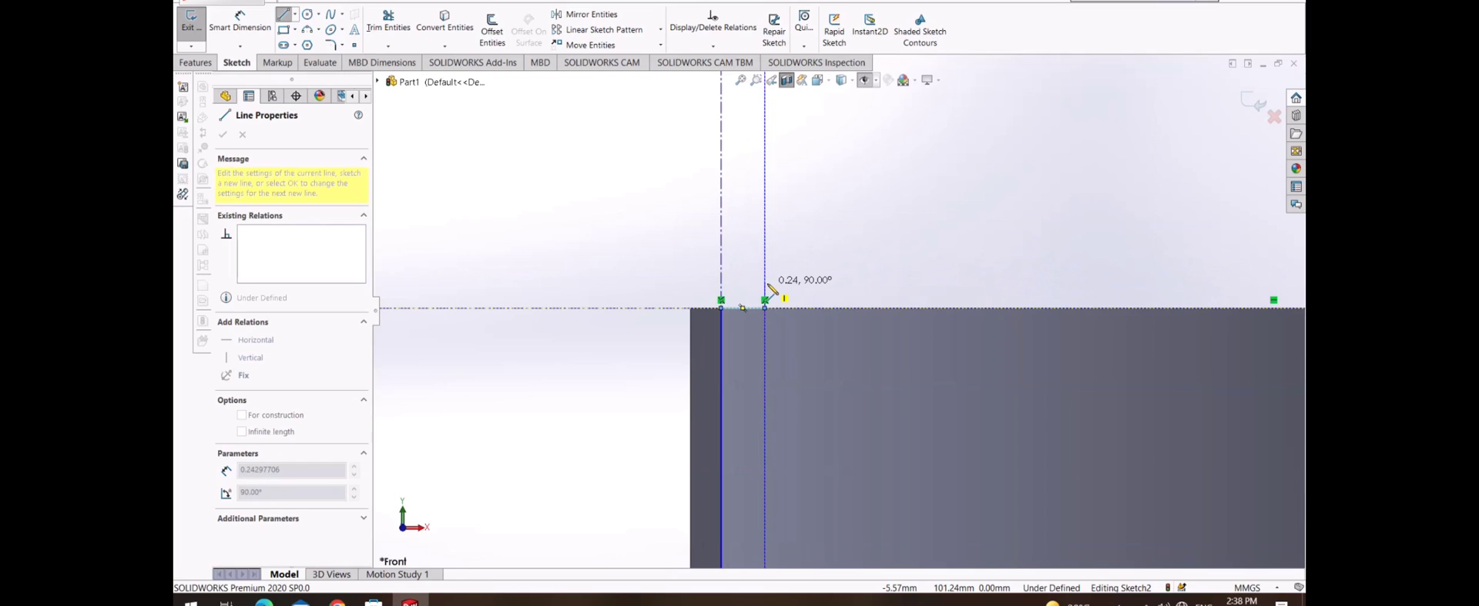
left_click(766, 286)
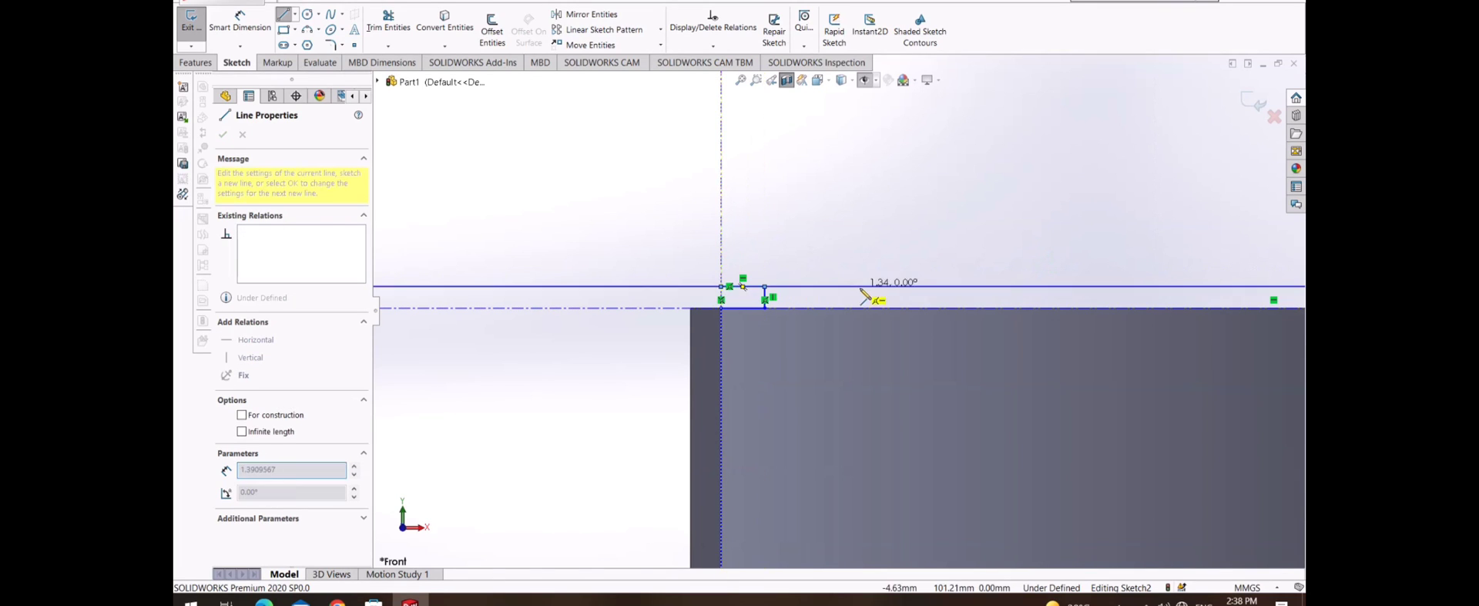
key("Escape")
- Switch between centerline and arc tools, abandoning an arc started at the neck corner
left_click(283, 13)
scroll(1063, 408, "up", 5)
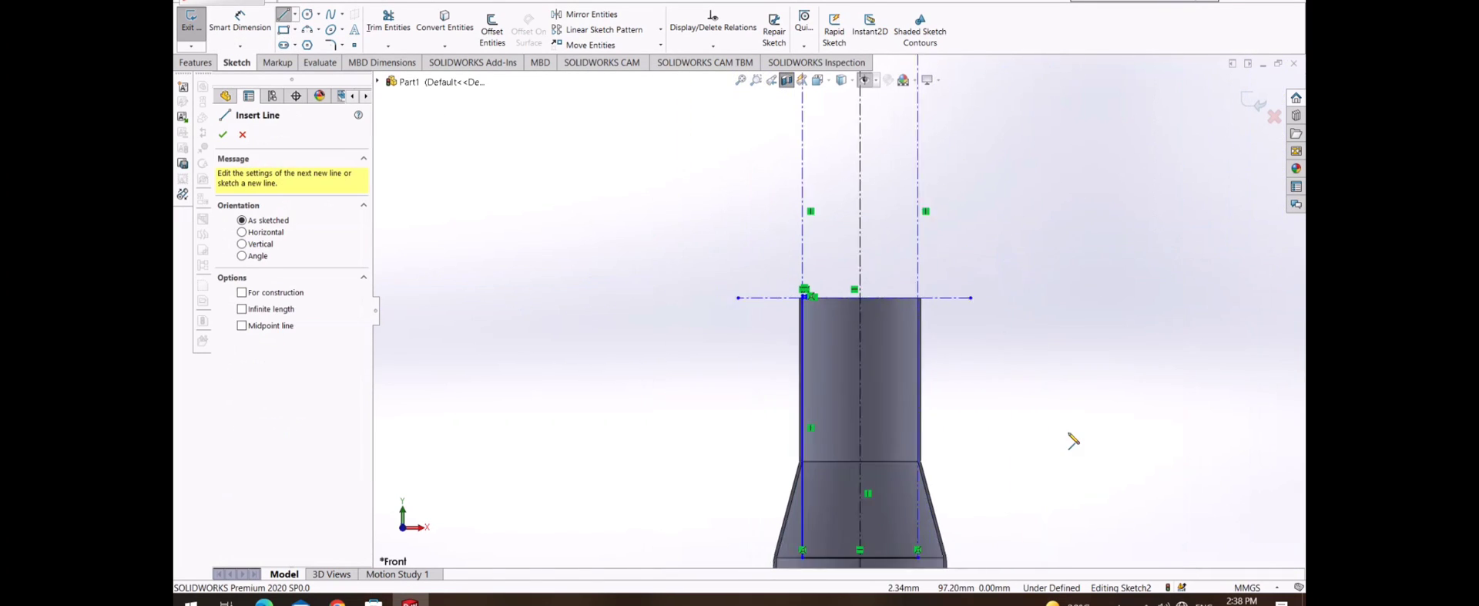
left_click(297, 15)
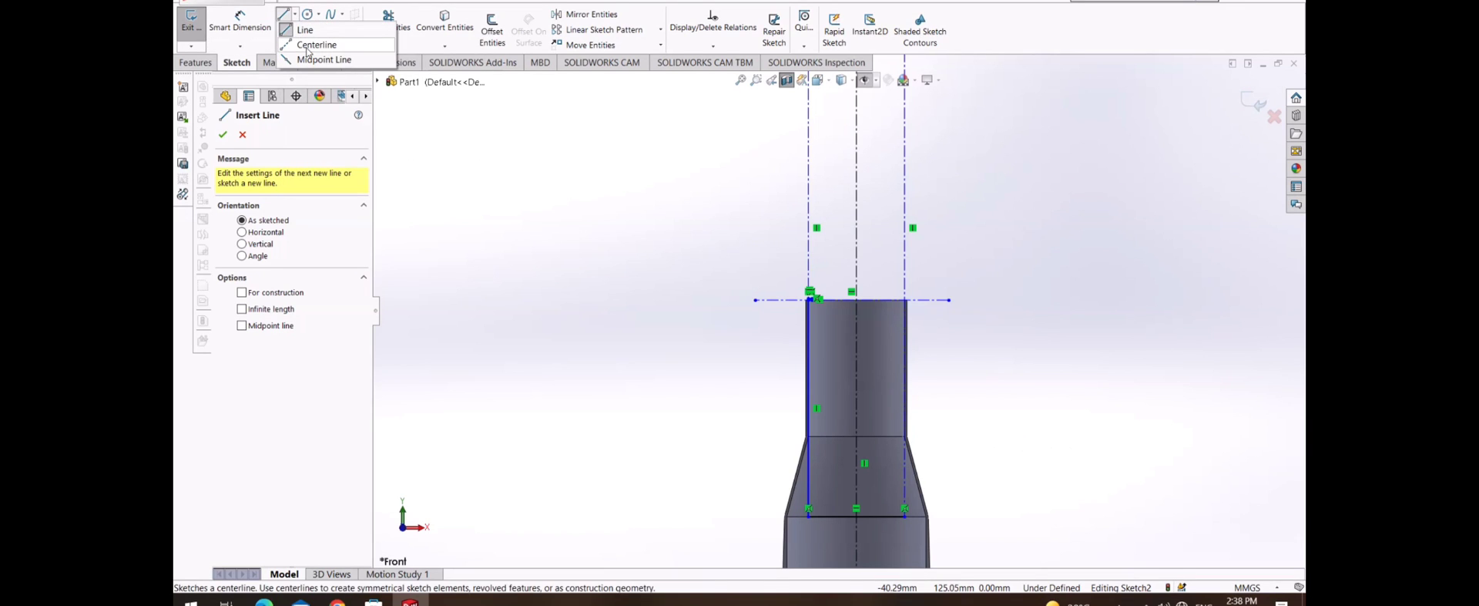
left_click(311, 36)
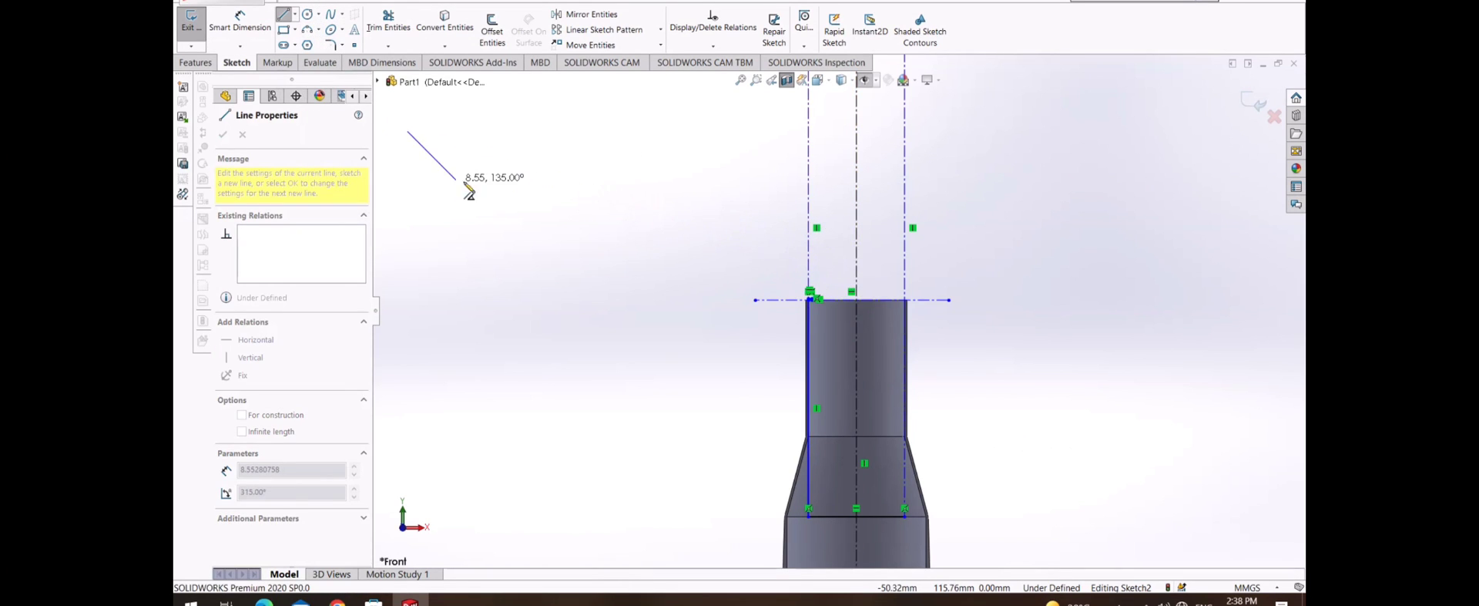
key("Escape")
left_click(308, 29)
scroll(570, 315, "down", 3)
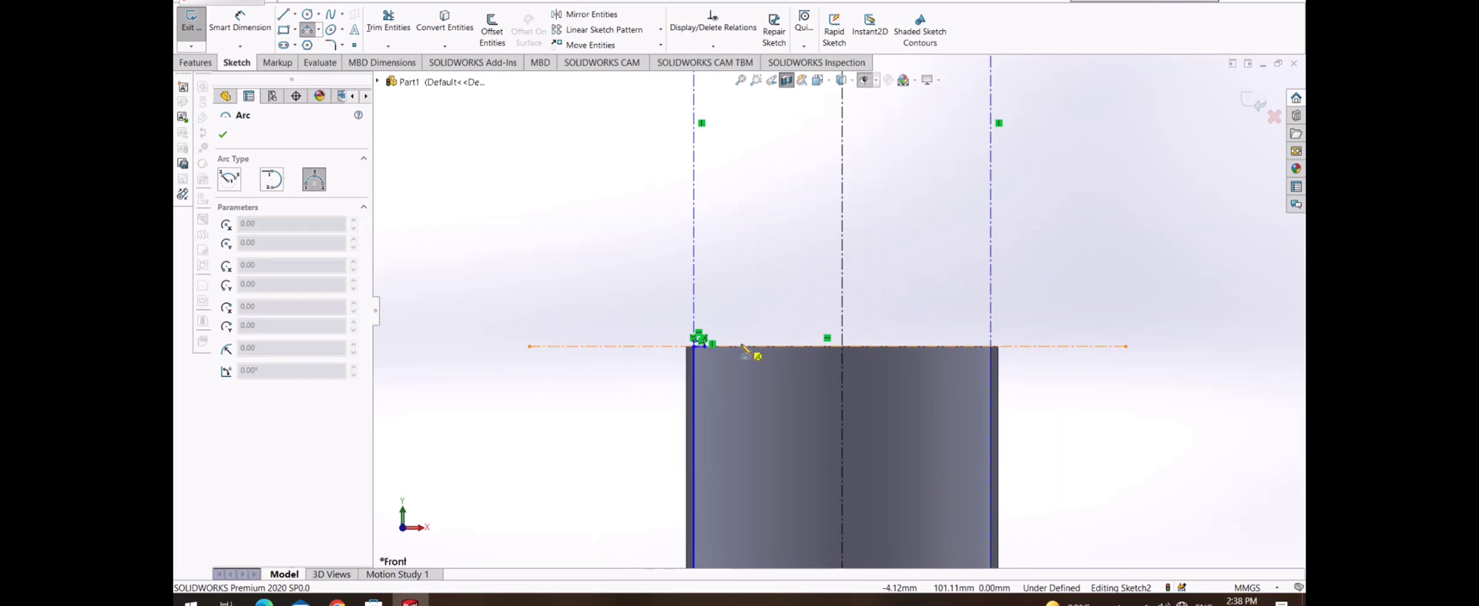
scroll(716, 335, "down", 4)
left_click(678, 327)
scroll(837, 303, "up", 8)
key("Escape")
scroll(840, 312, "up", 1)
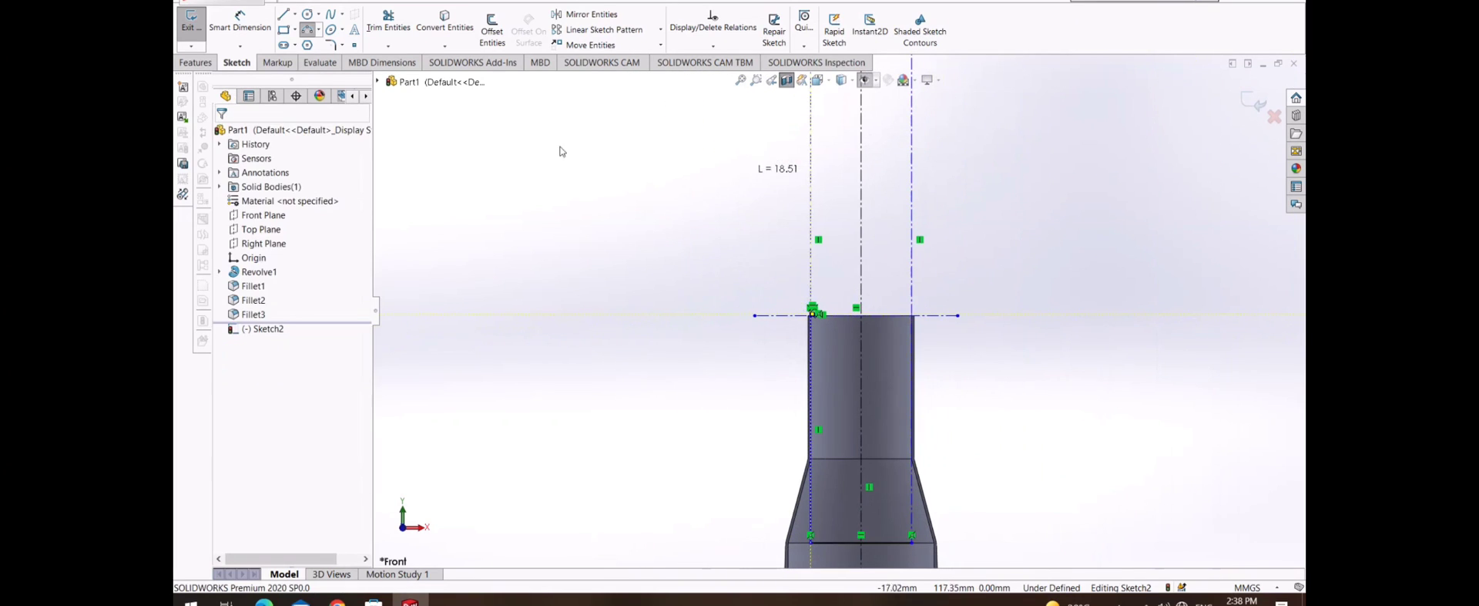
left_click(285, 13)
left_click(316, 45)
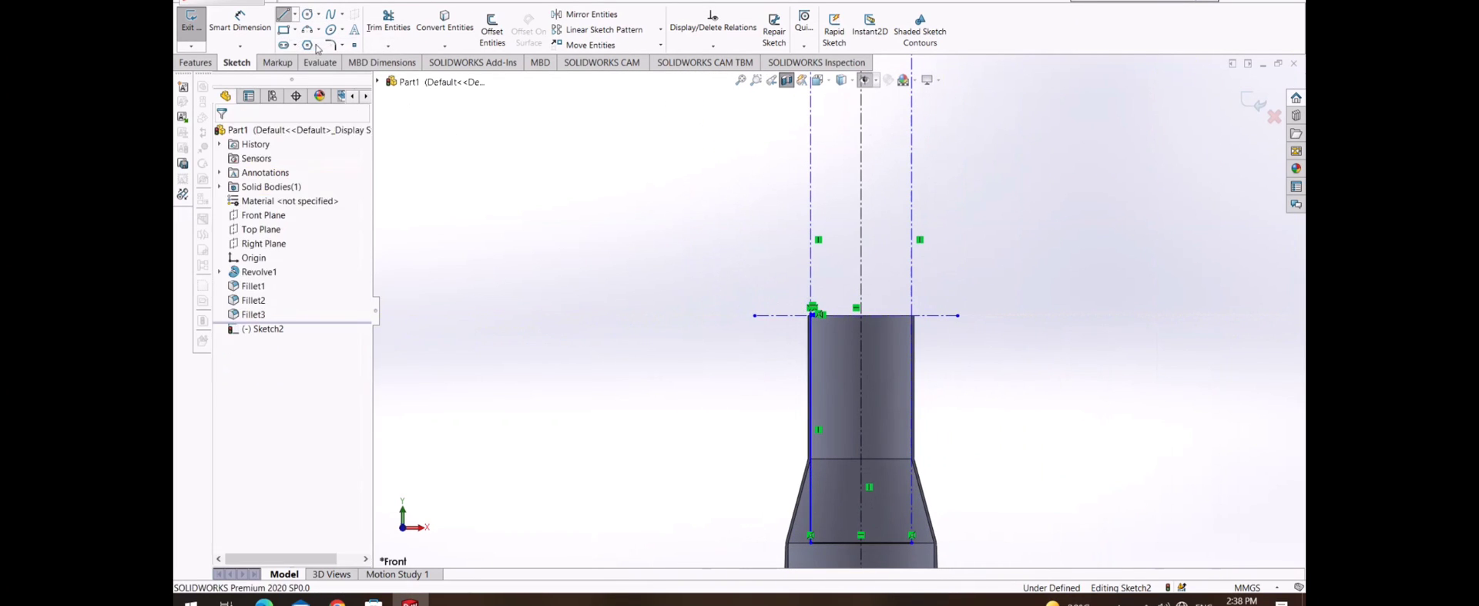
scroll(838, 311, "up", 3)
scroll(838, 311, "up", 3)
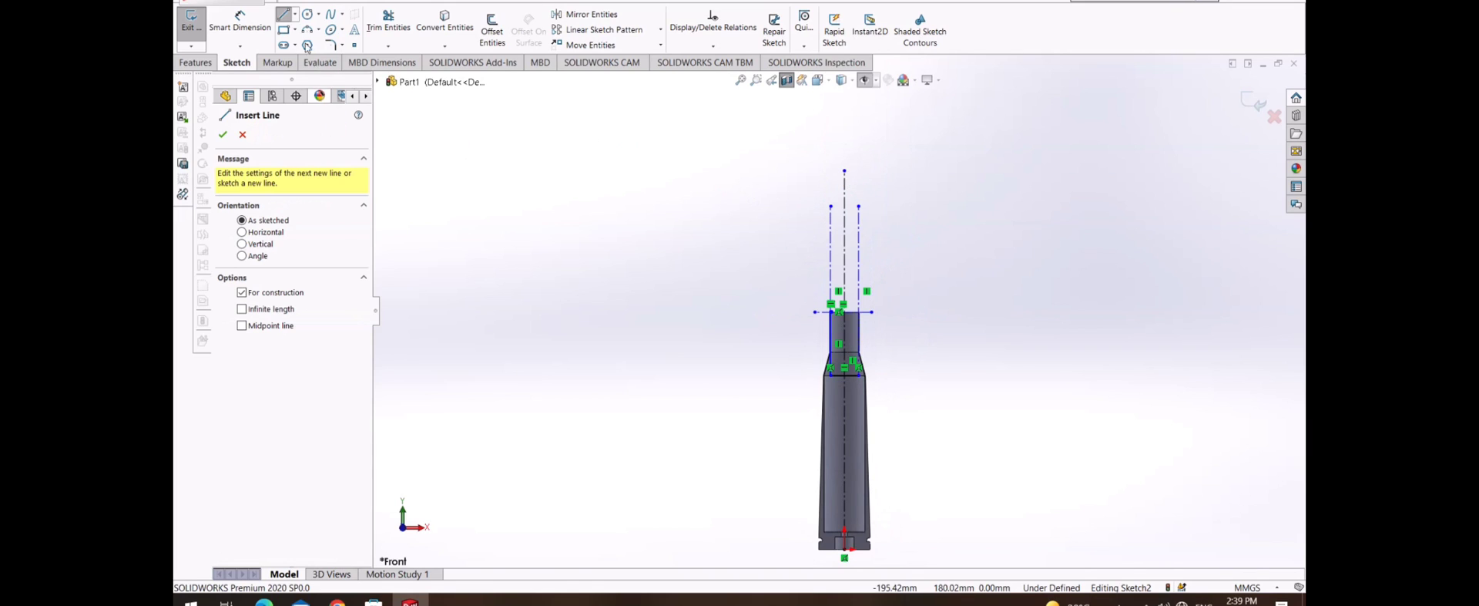
- Dimension the axis centerline from base to top at 140 mm
left_click(239, 23)
left_click(844, 171)
left_click(844, 548)
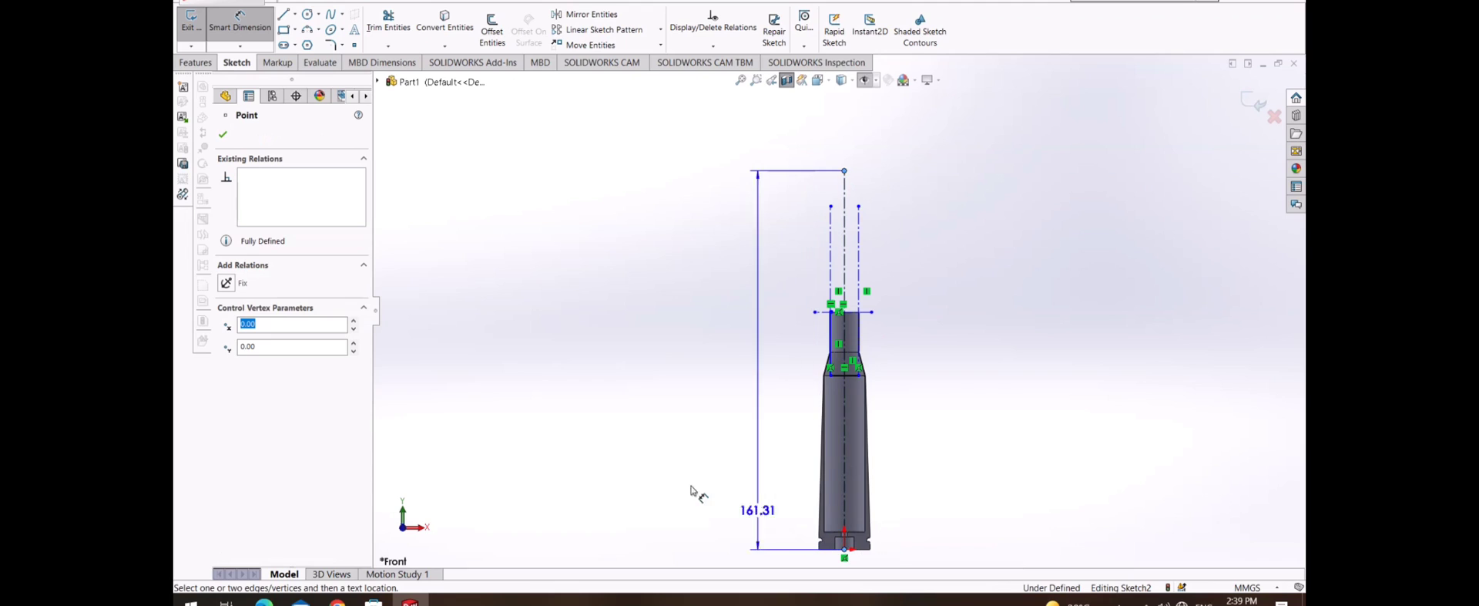
left_click(669, 477)
type("140")
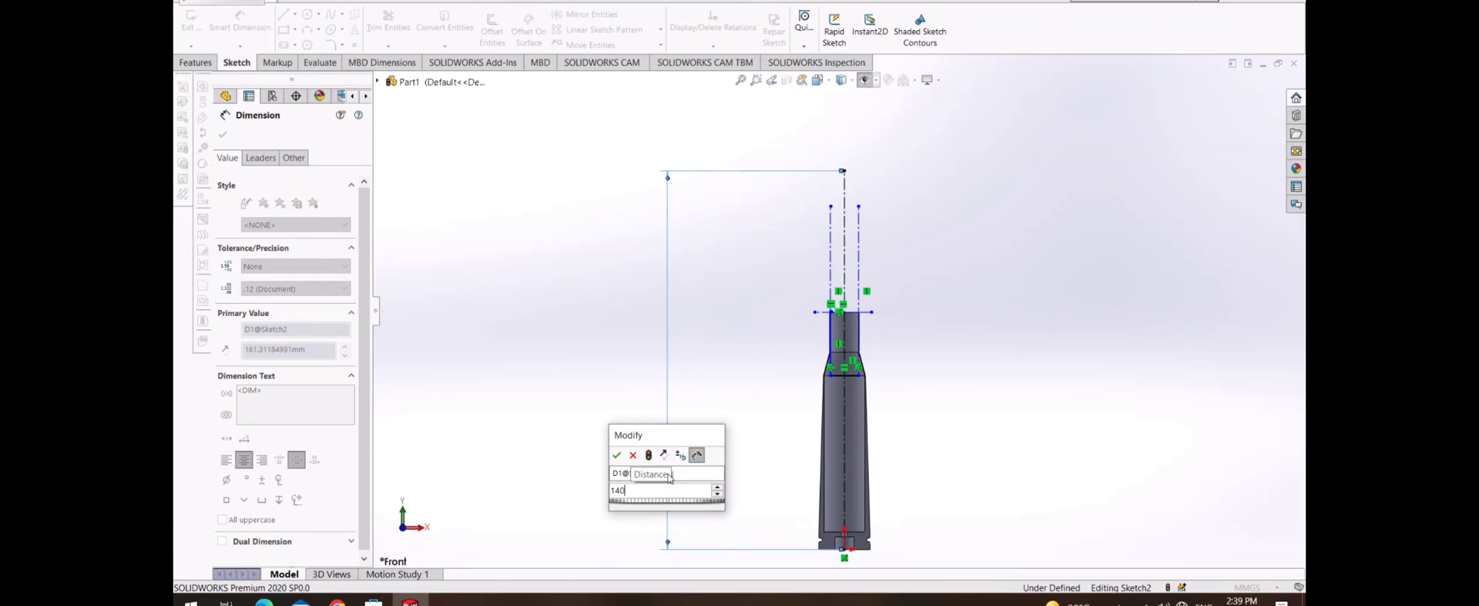
key("Return")
left_click(223, 134)
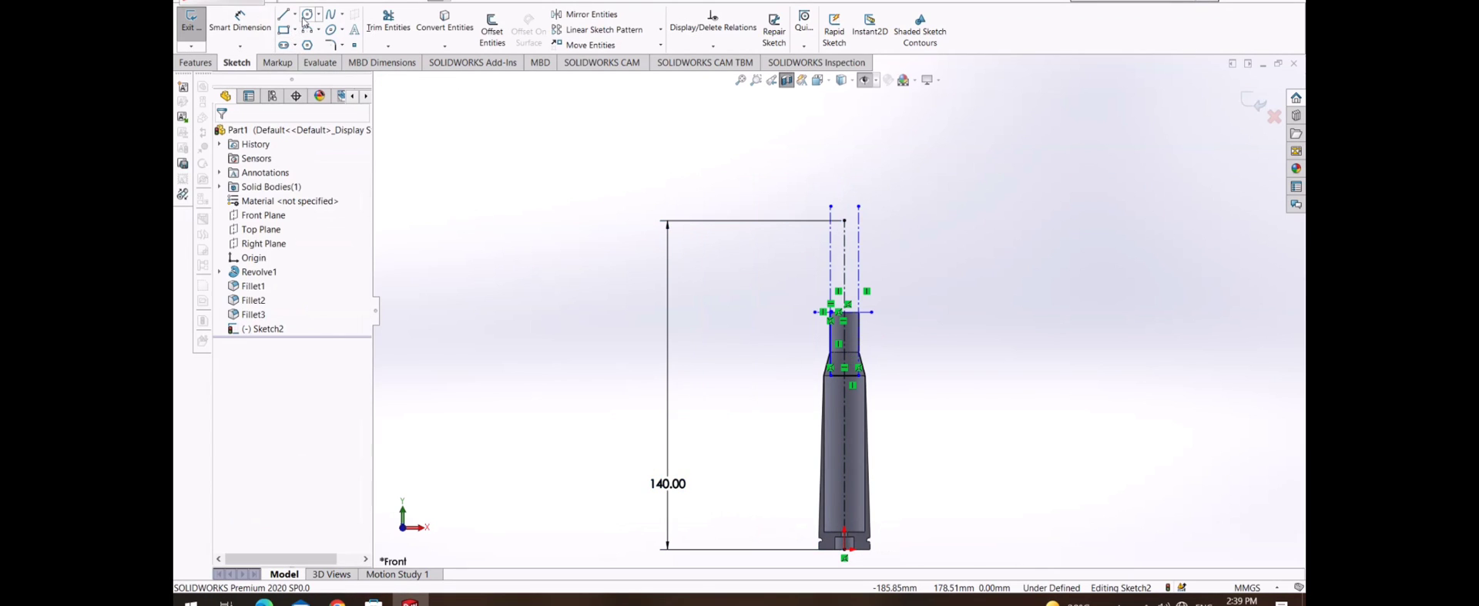
- Draw a 3-point arc from the neck's top-left corner to the tip, a 95.98 mm radius nose
left_click(308, 30)
scroll(832, 225, "down", 2)
scroll(770, 292, "down", 2)
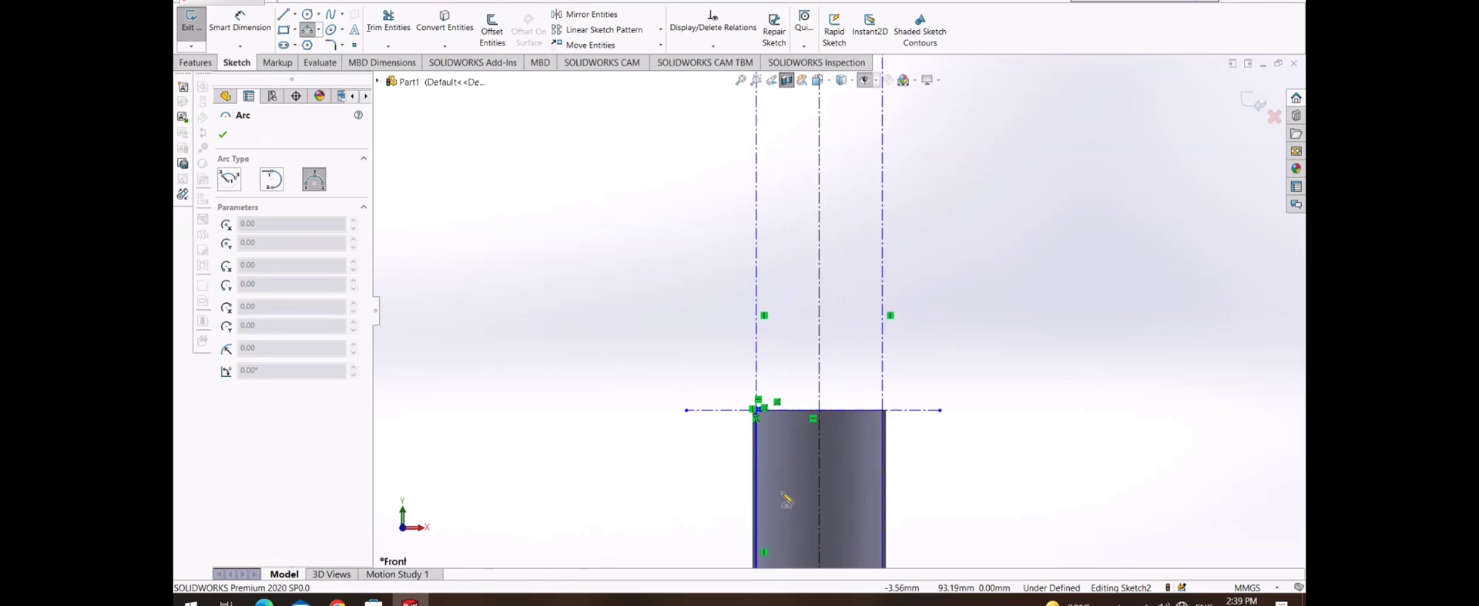
scroll(750, 305, "down", 2)
left_click(762, 324)
scroll(848, 231, "up", 2)
scroll(913, 185, "up", 3)
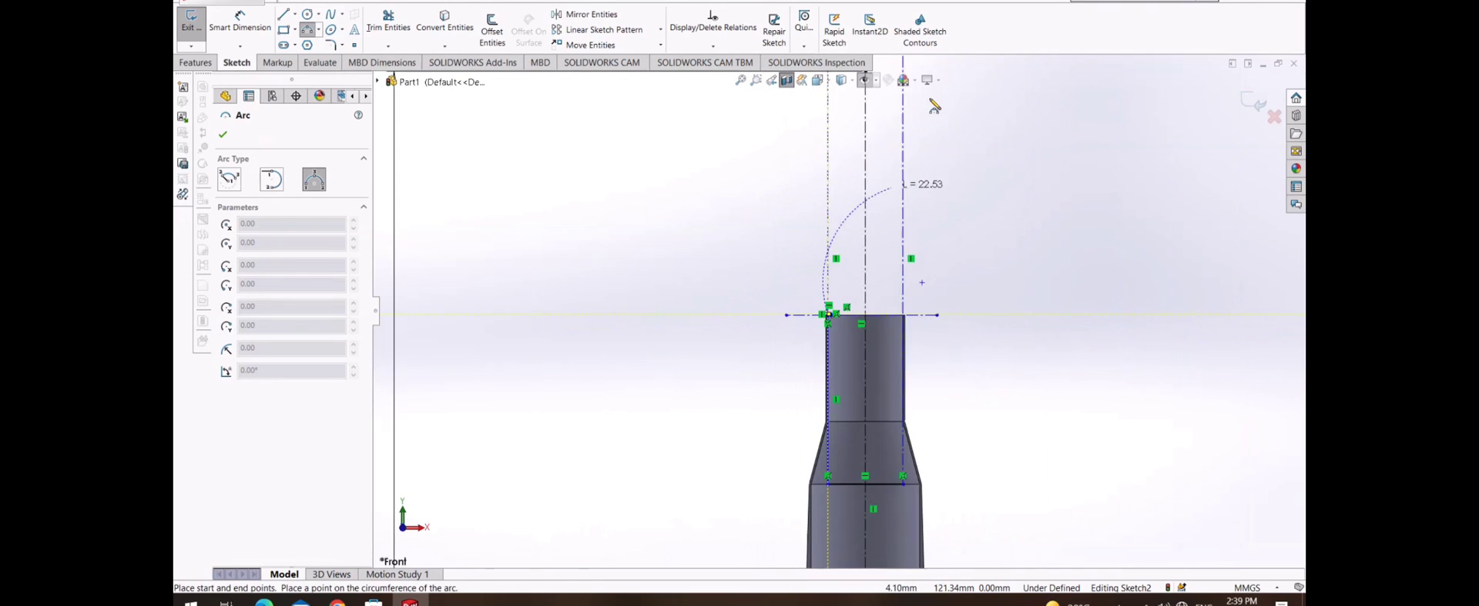
scroll(886, 177, "up", 2)
left_click(856, 146)
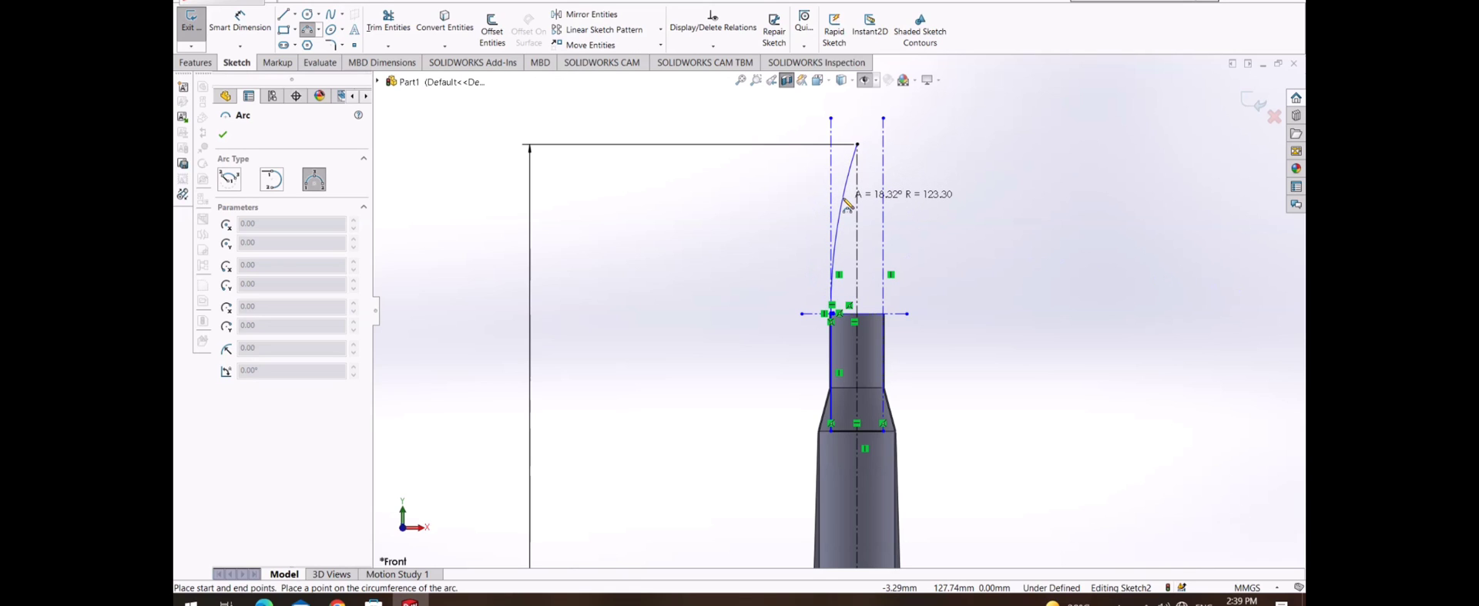
left_click(845, 203)
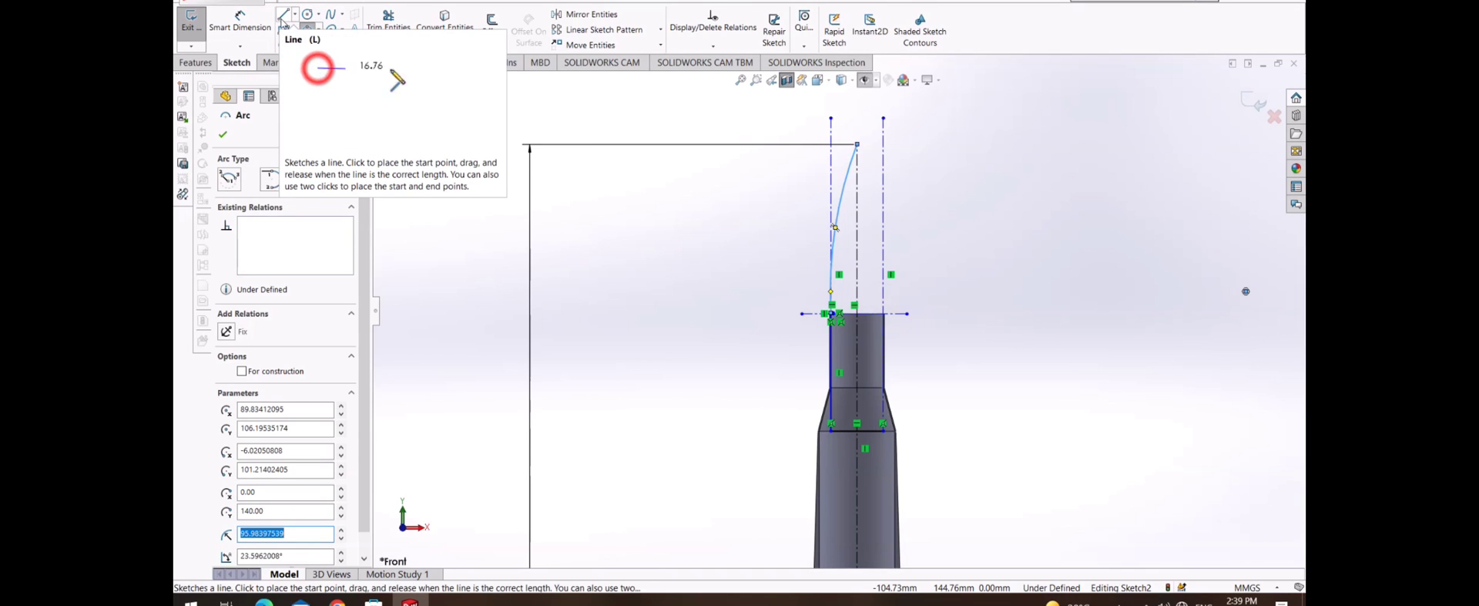
scroll(886, 451, "down", 5)
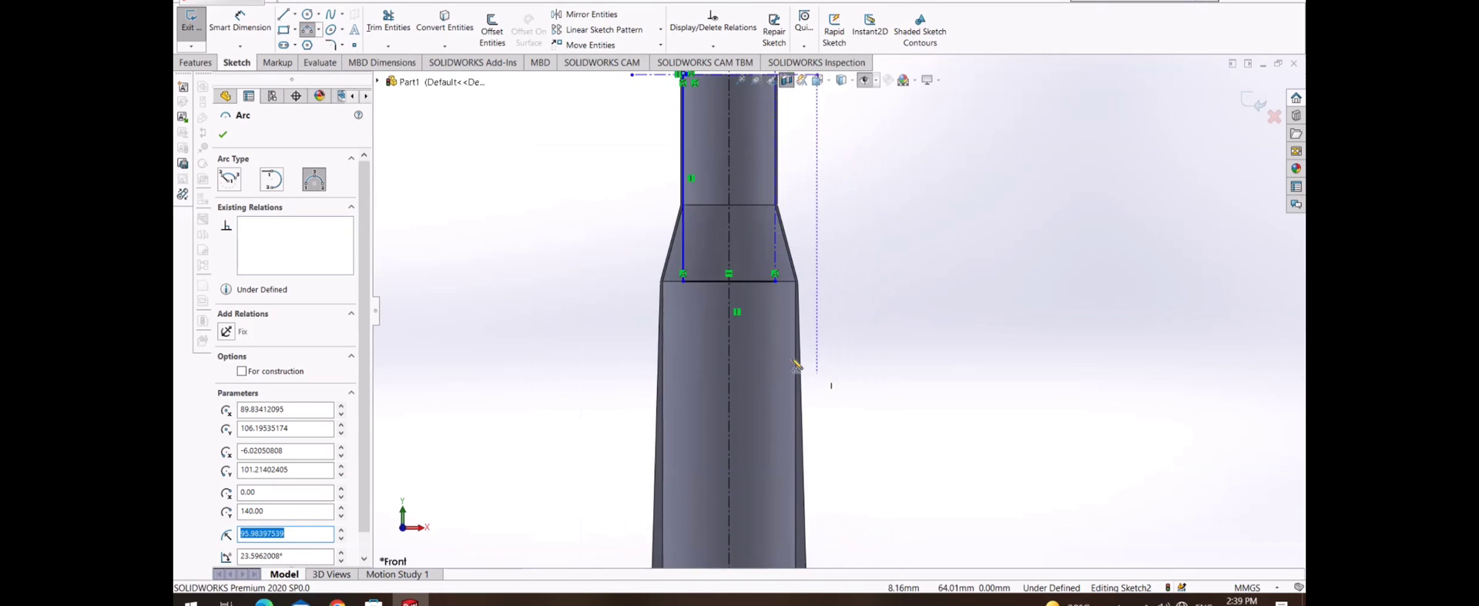
scroll(886, 450, "down", 2)
scroll(886, 451, "down", 2)
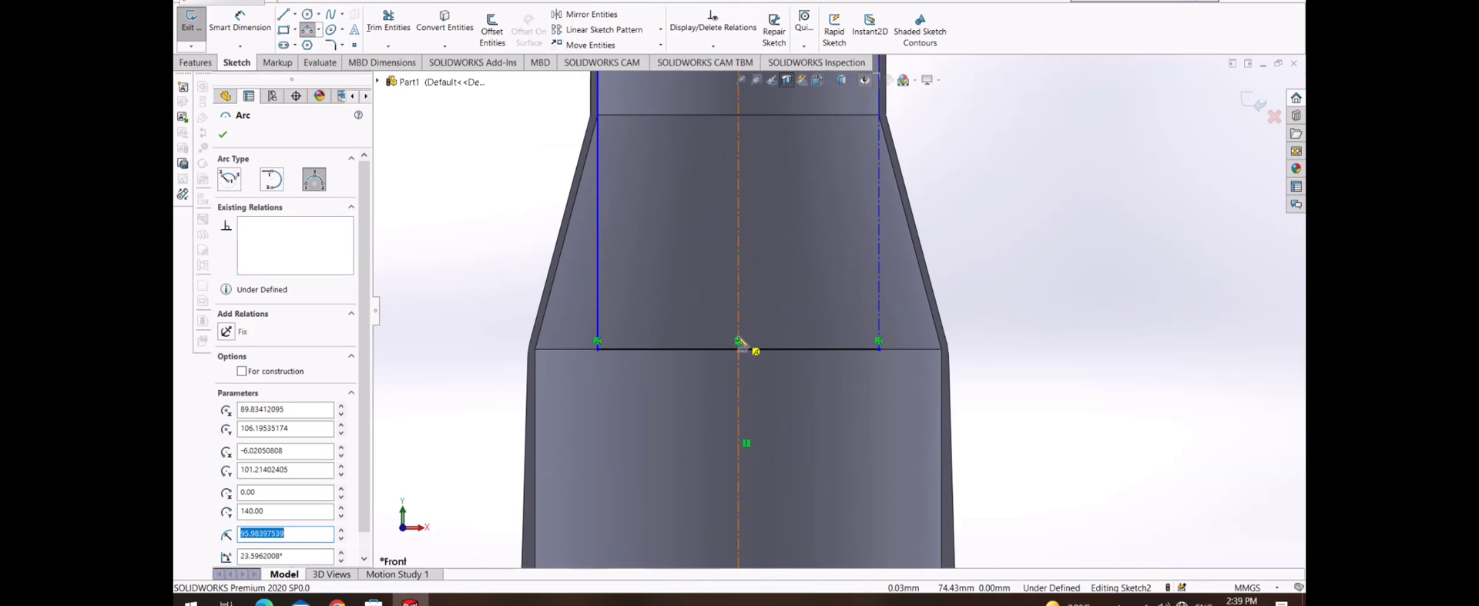
scroll(786, 341, "down", 4)
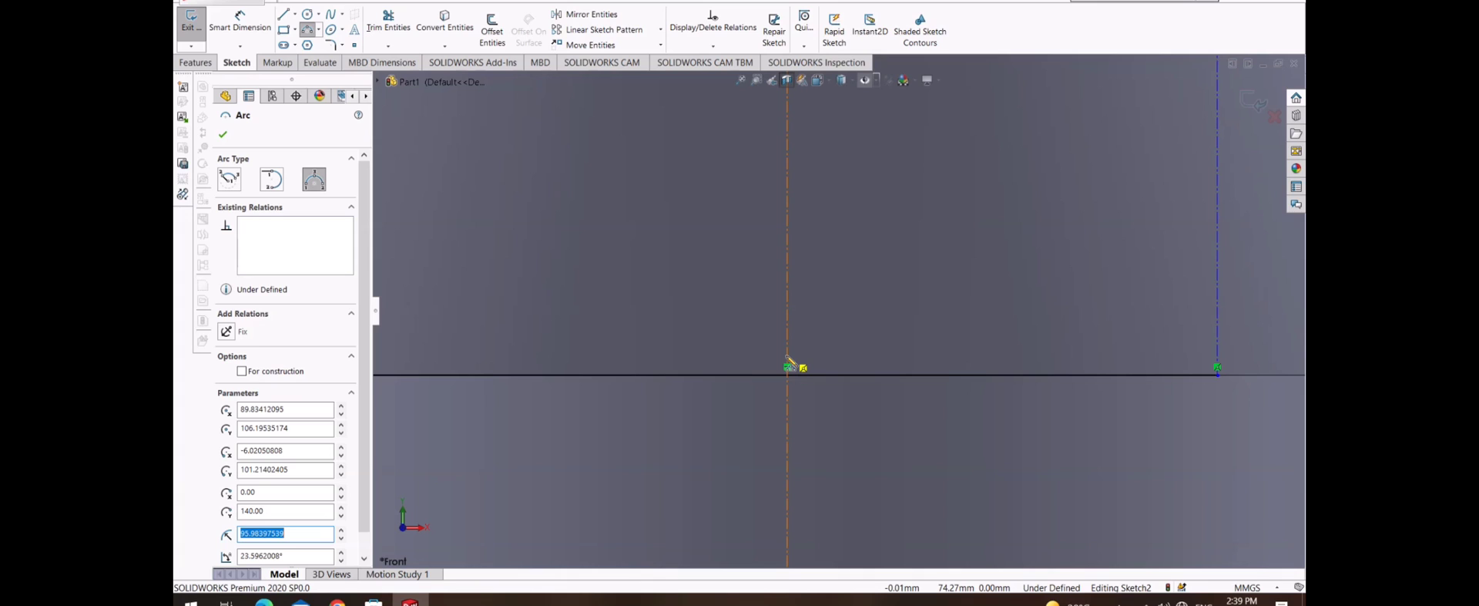
scroll(786, 366, "down", 1)
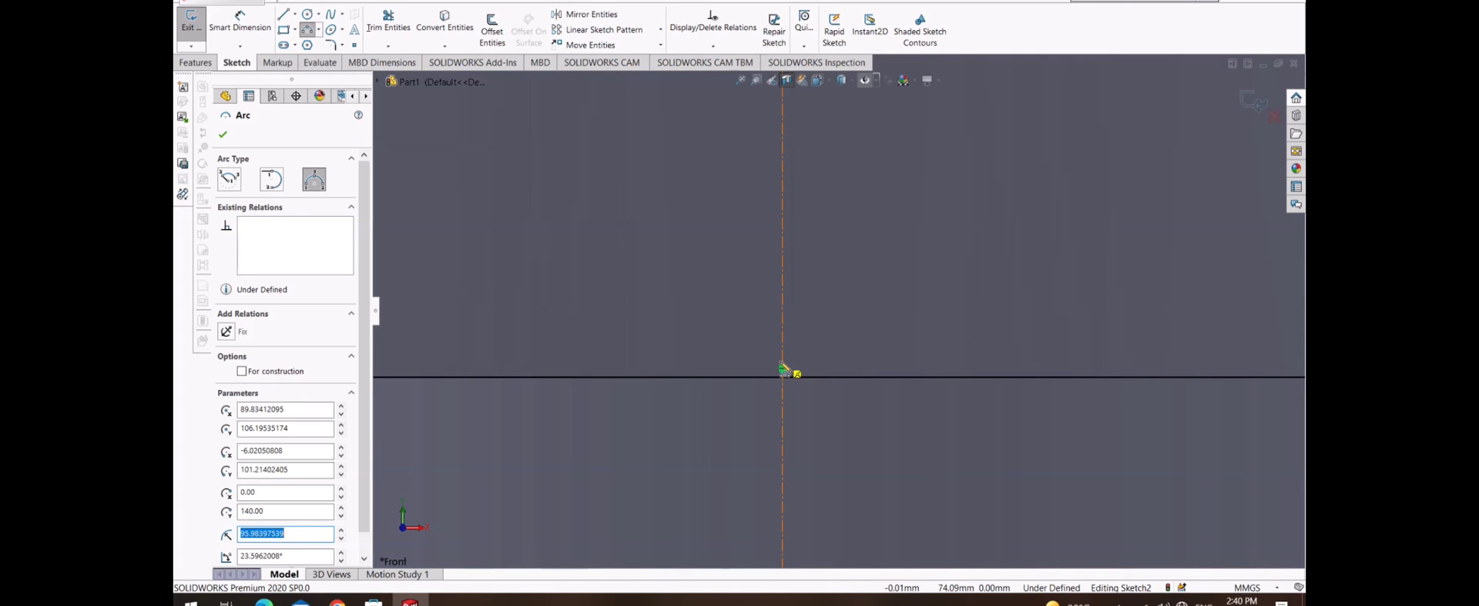
scroll(783, 370, "up", 1)
scroll(770, 362, "up", 1)
right_click(441, 131)
- Draw a line from the neck base's midpoint to its left edge
left_click(479, 179)
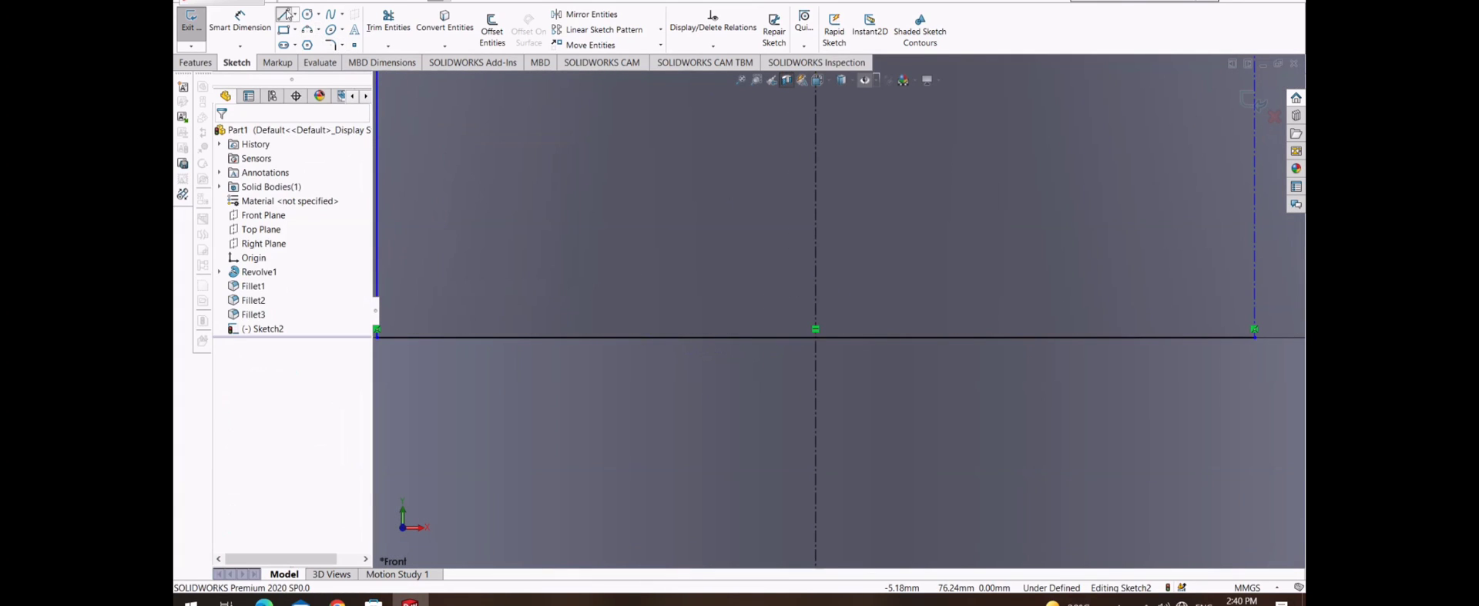
left_click(285, 13)
left_click(816, 329)
scroll(838, 285, "up", 2)
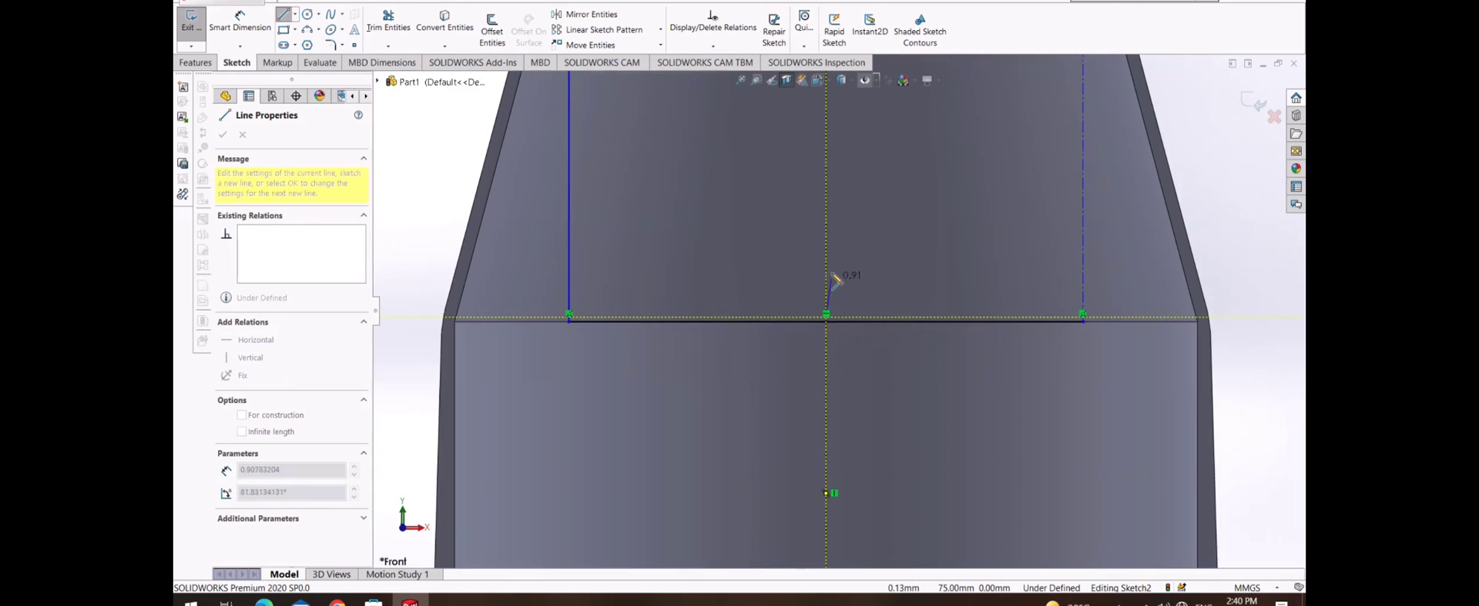
scroll(836, 279, "up", 2)
left_click(651, 316)
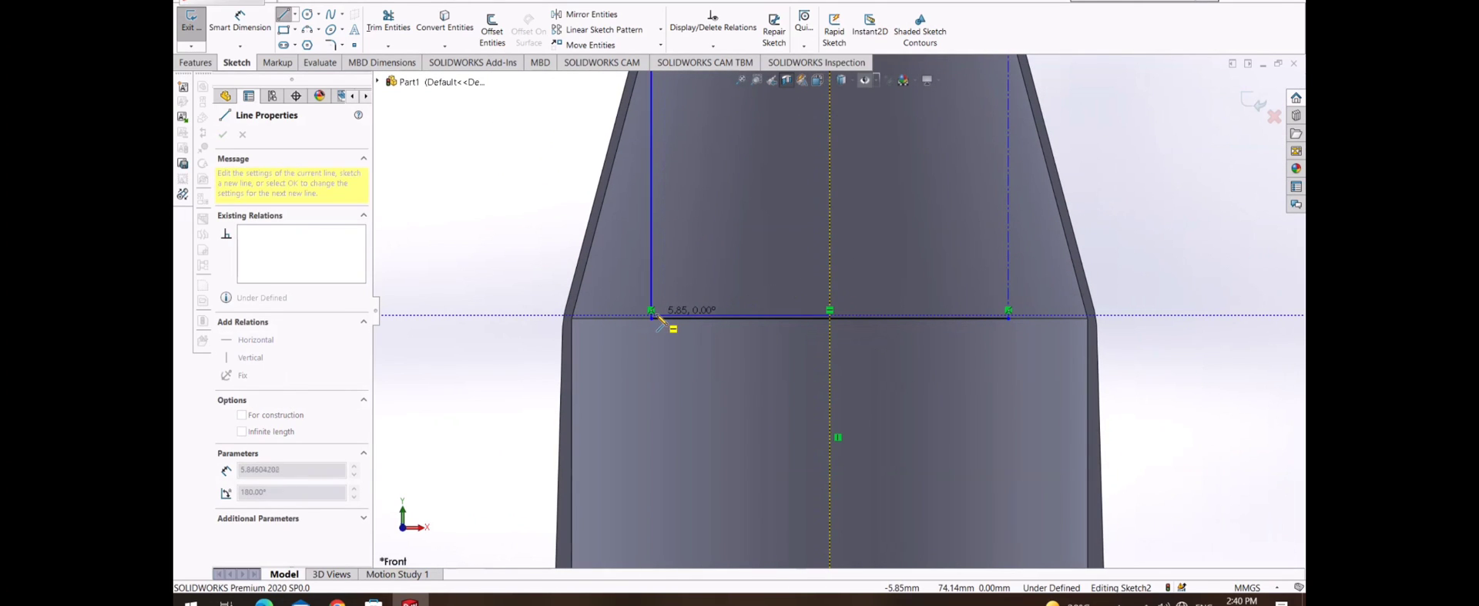
scroll(785, 171, "up", 1)
scroll(796, 143, "down", 1)
scroll(796, 143, "up", 1)
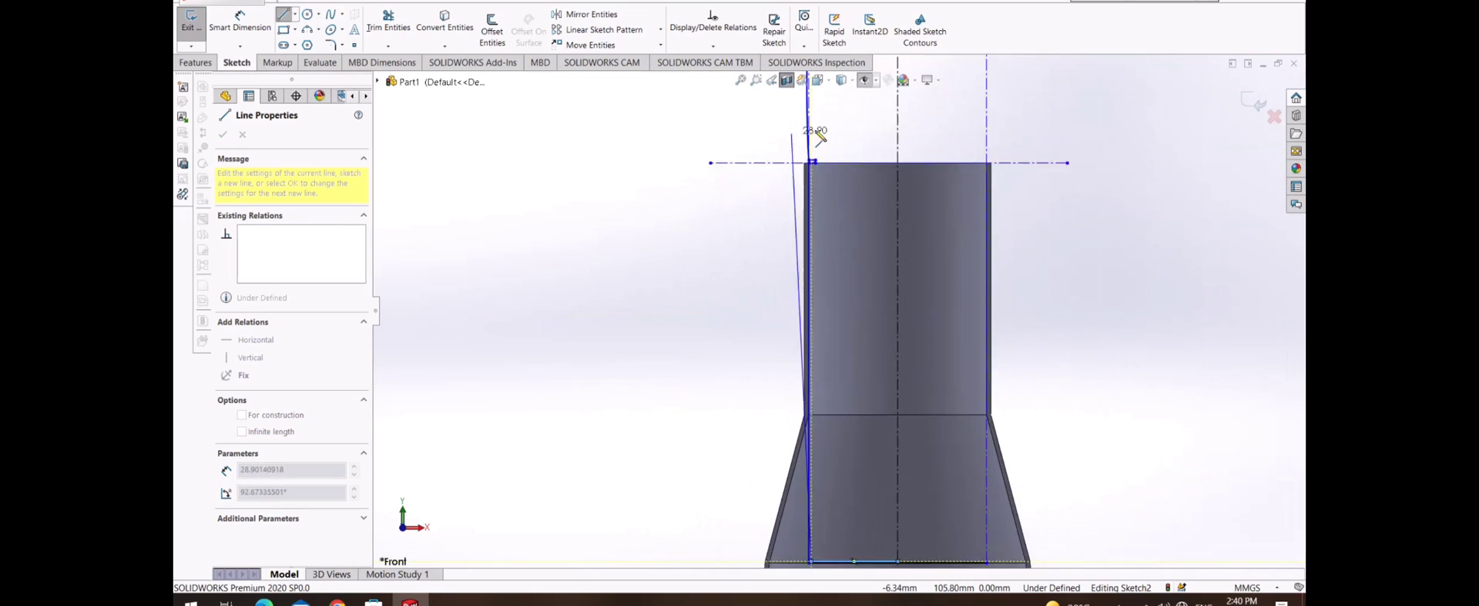
scroll(829, 278, "down", 2)
scroll(835, 266, "down", 2)
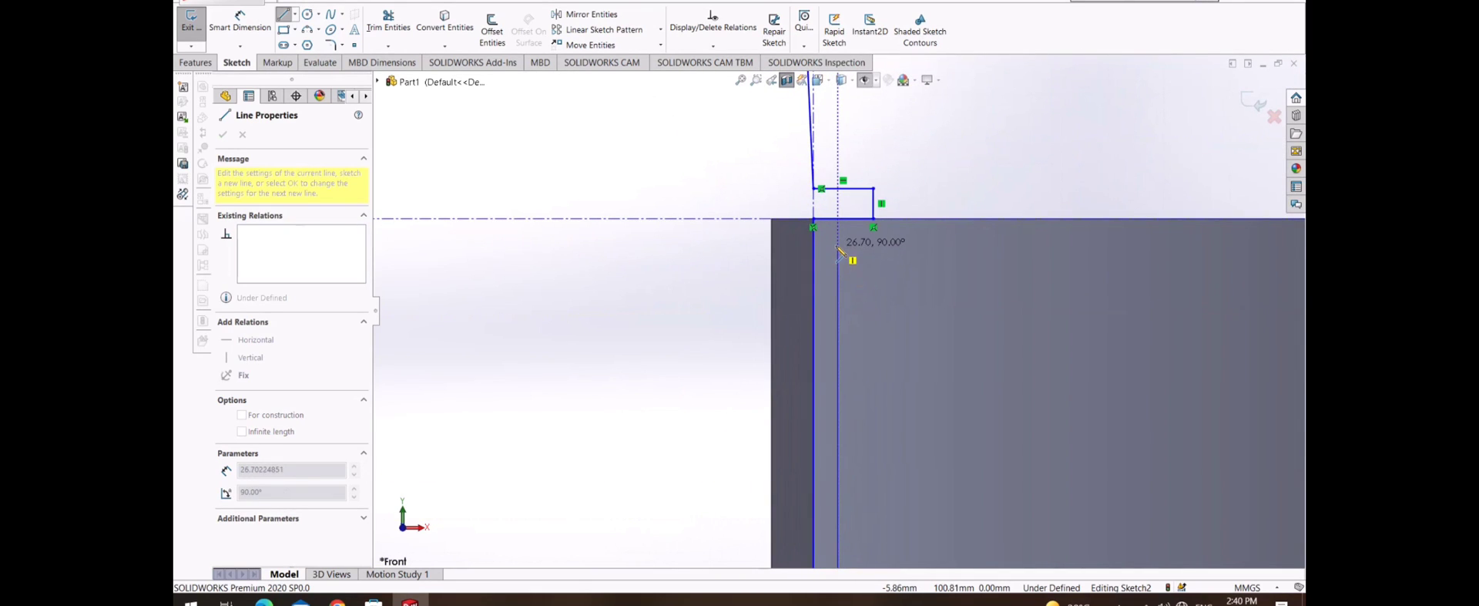
- Run the line up the neck's left wall and add a small stepped notch at the top
left_click(838, 245)
left_click(887, 245)
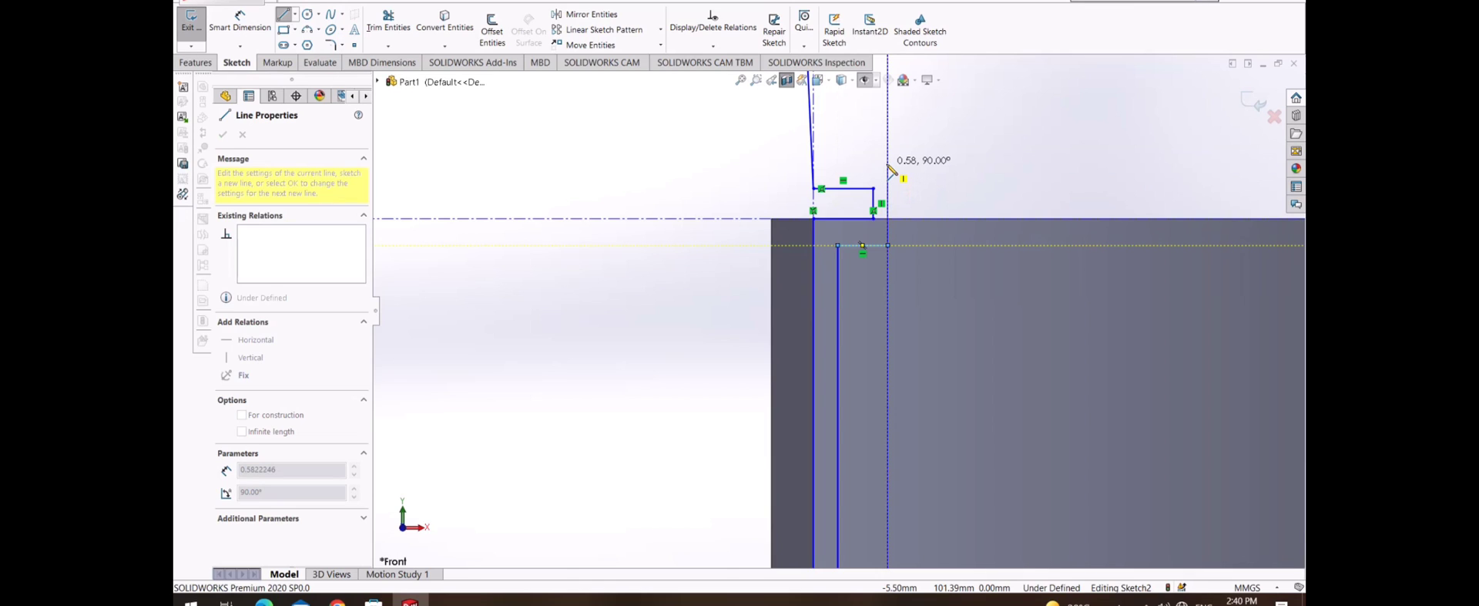
left_click(889, 164)
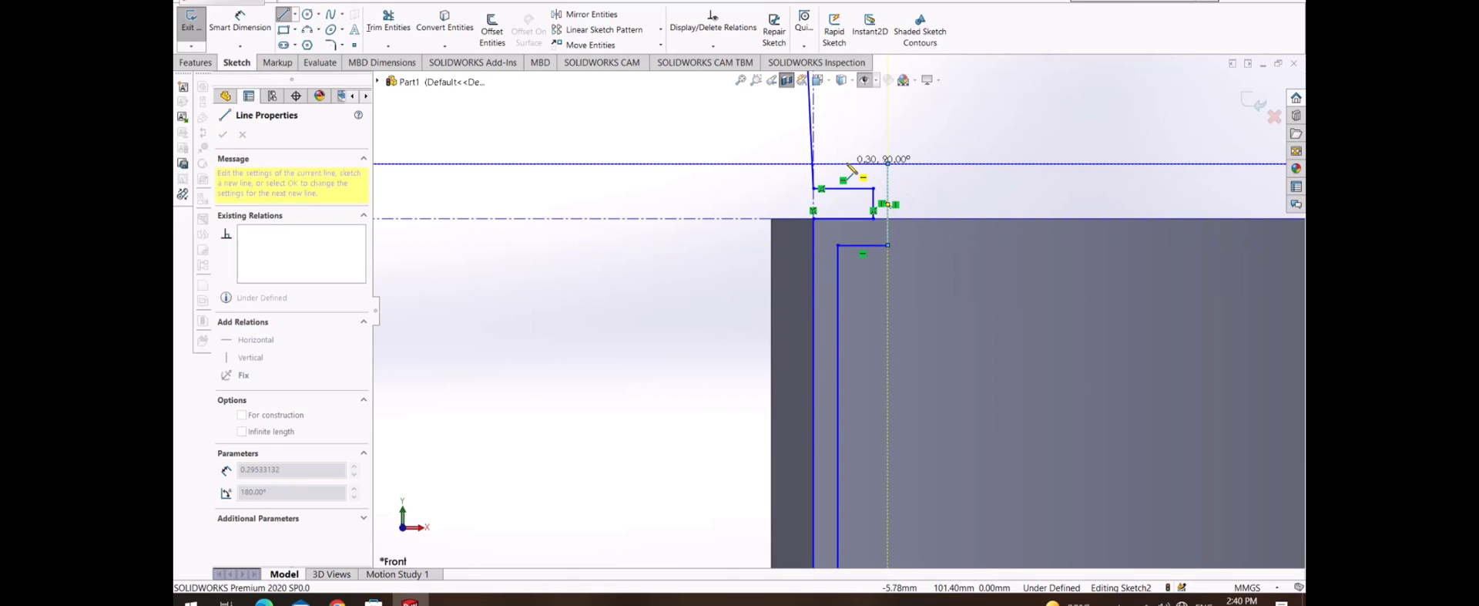
left_click(839, 163)
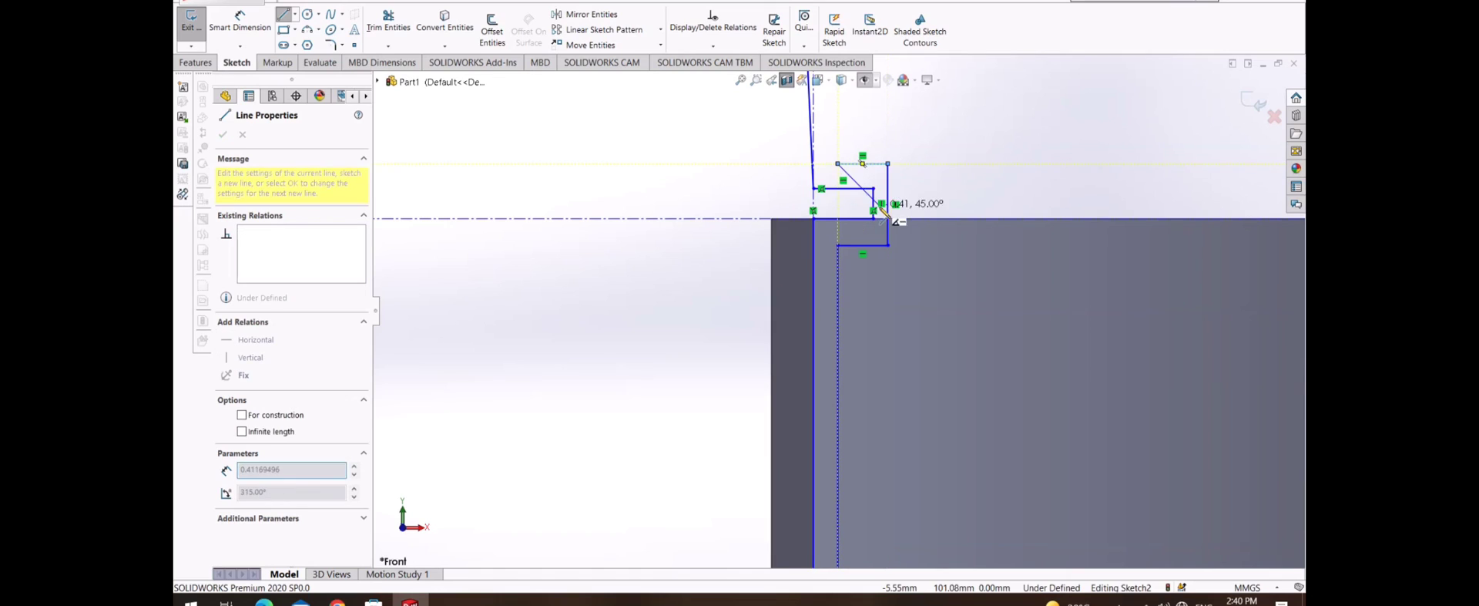
key("Escape")
scroll(1066, 148, "up", 3)
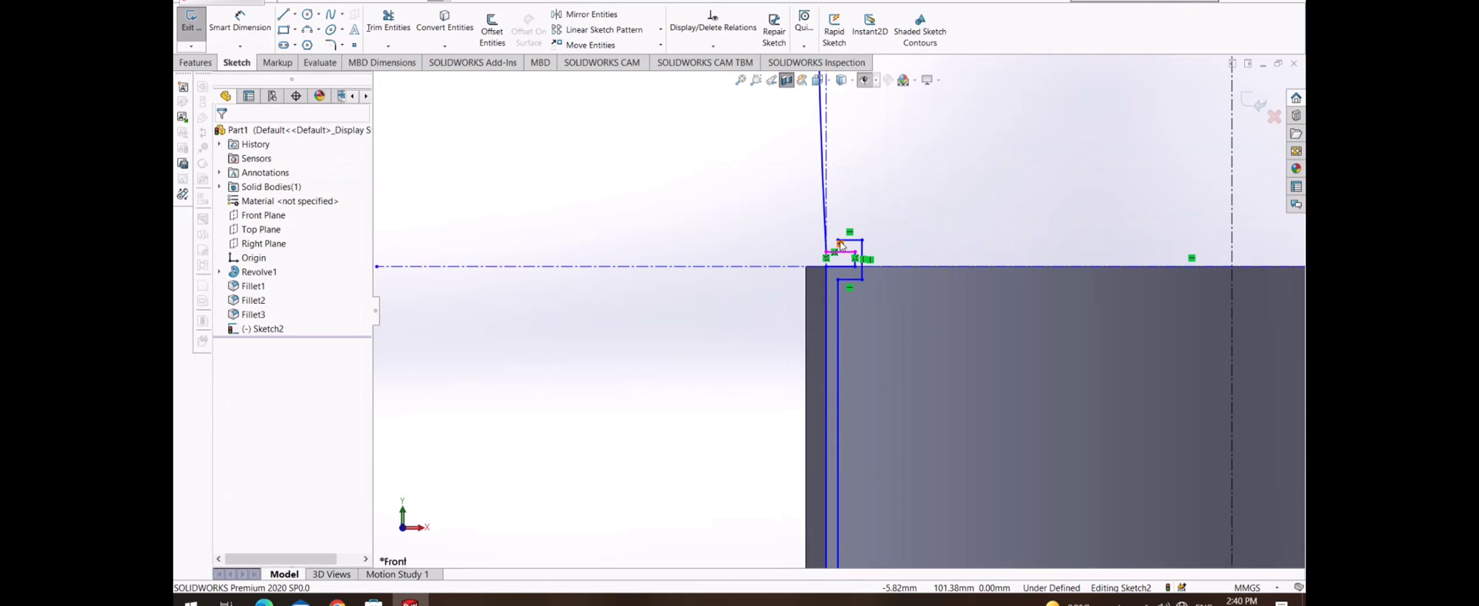
left_click(1017, 97)
scroll(842, 200, "up", 3)
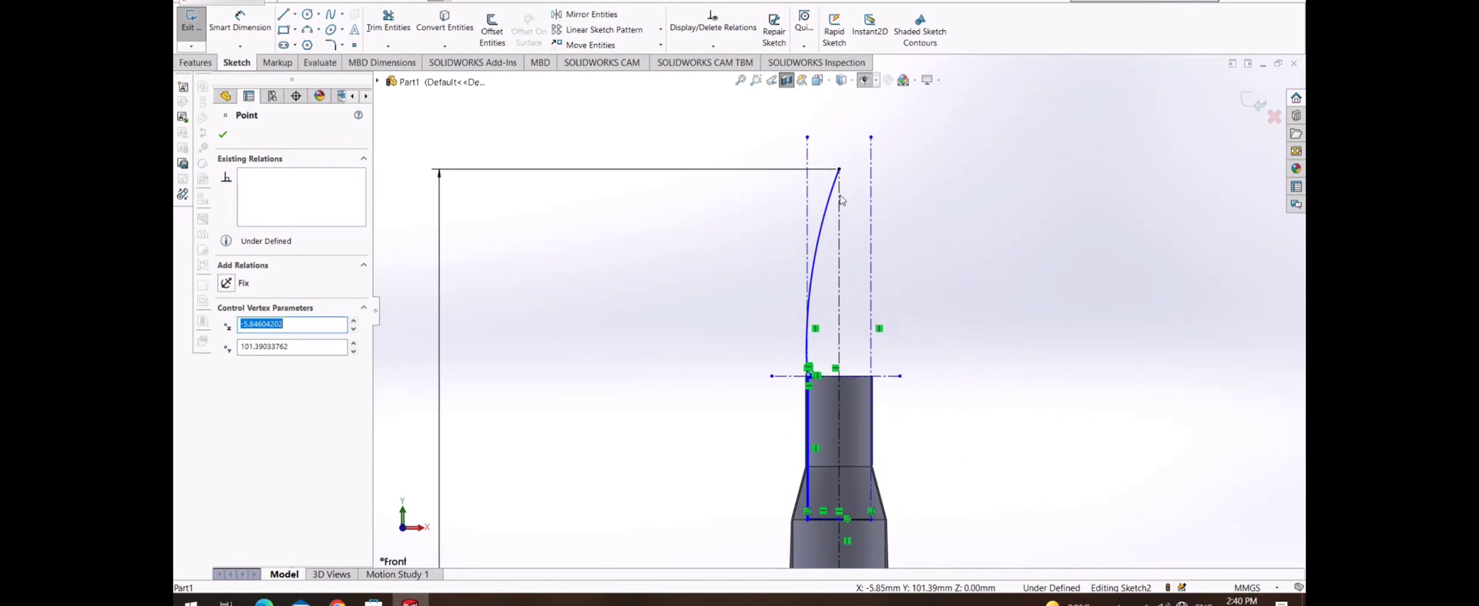
- Draw a tangent arc from the nose curve's lower end to its top, parallel to it
left_click(308, 29)
scroll(809, 375, "down", 1)
scroll(805, 375, "down", 2)
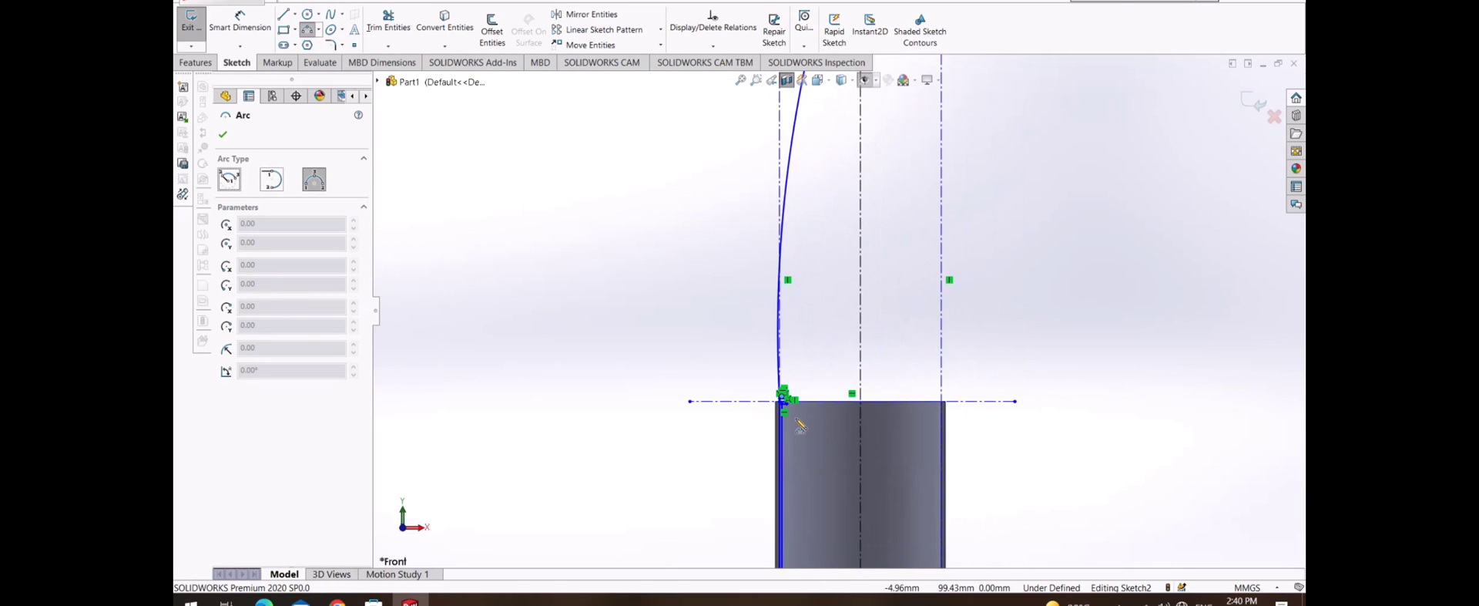
scroll(793, 374, "down", 3)
left_click(784, 346)
scroll(840, 302, "up", 5)
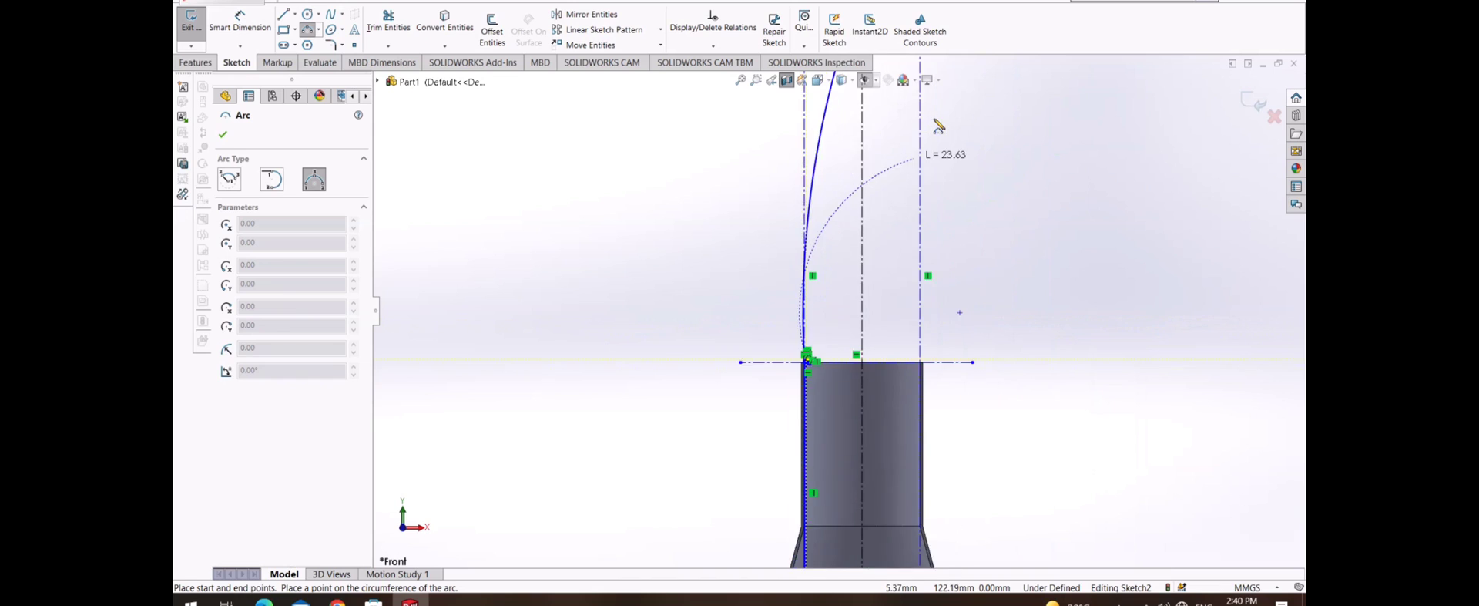
scroll(924, 123, "down", 2)
scroll(886, 123, "up", 4)
scroll(840, 116, "down", 4)
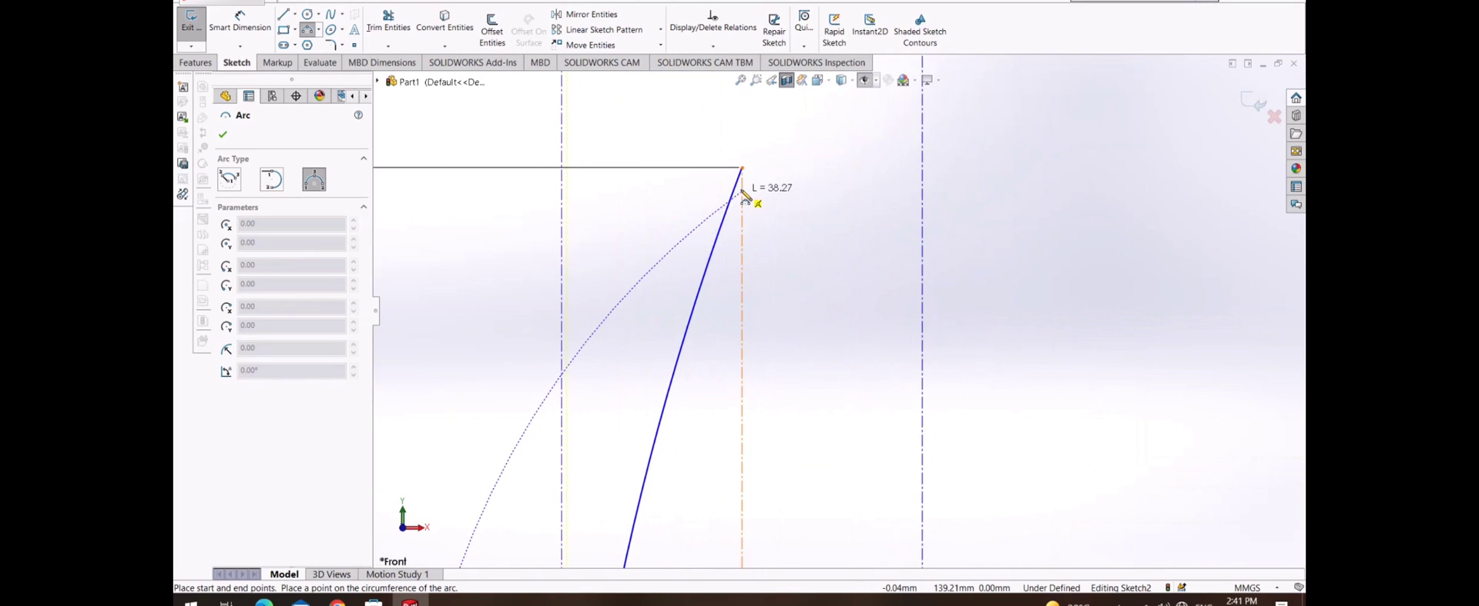
left_click(741, 172)
scroll(770, 347, "up", 2)
scroll(798, 462, "up", 2)
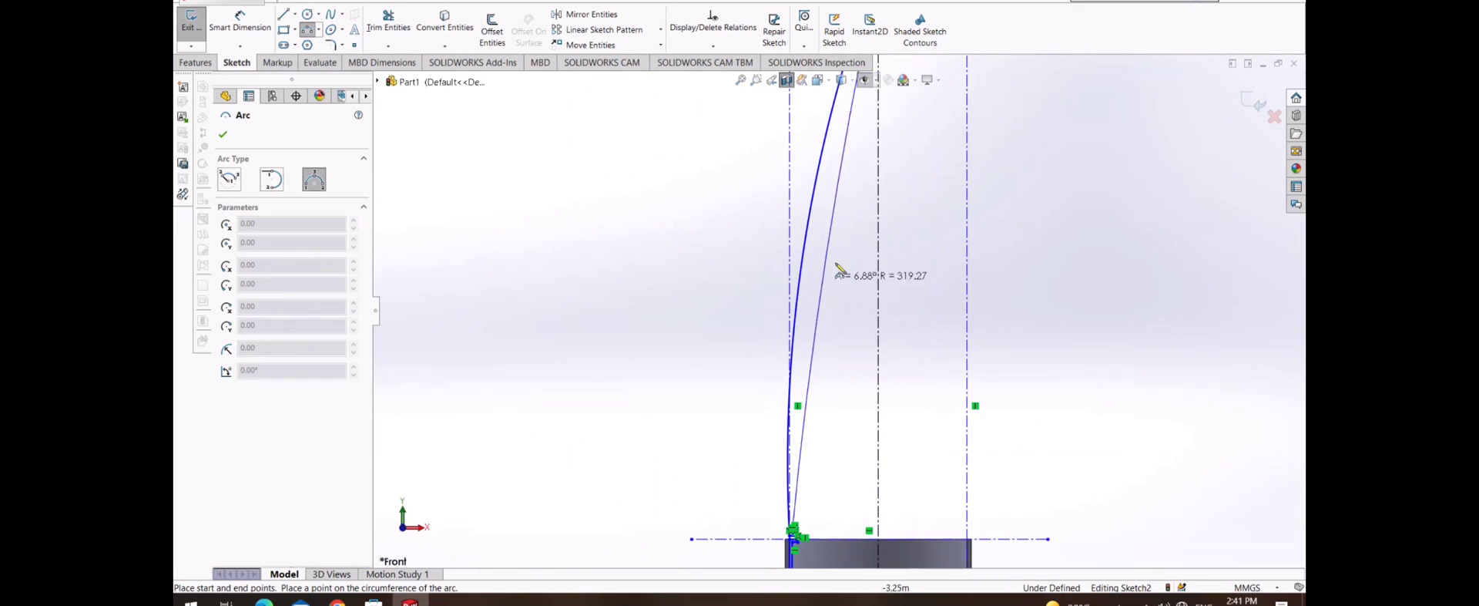
scroll(855, 247, "up", 2)
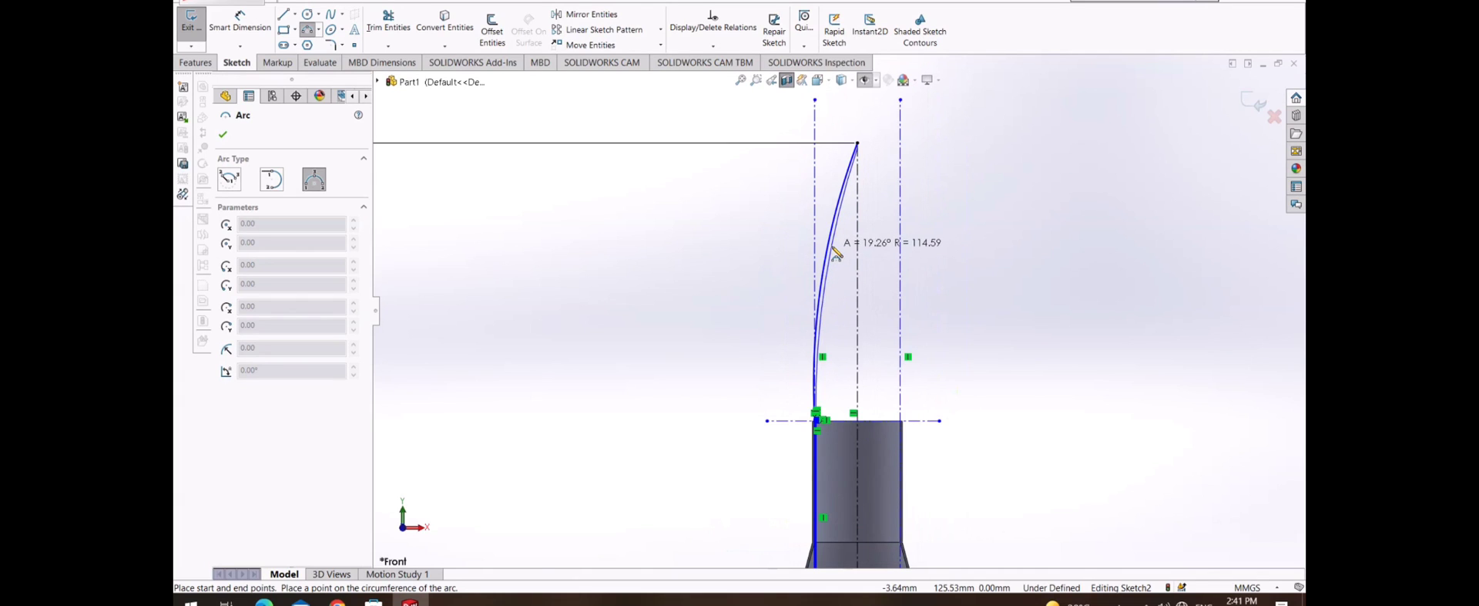
left_click(836, 253)
- Join the two curves at the tip with a short 0.73 mm vertical line
right_click(621, 168)
left_click(640, 176)
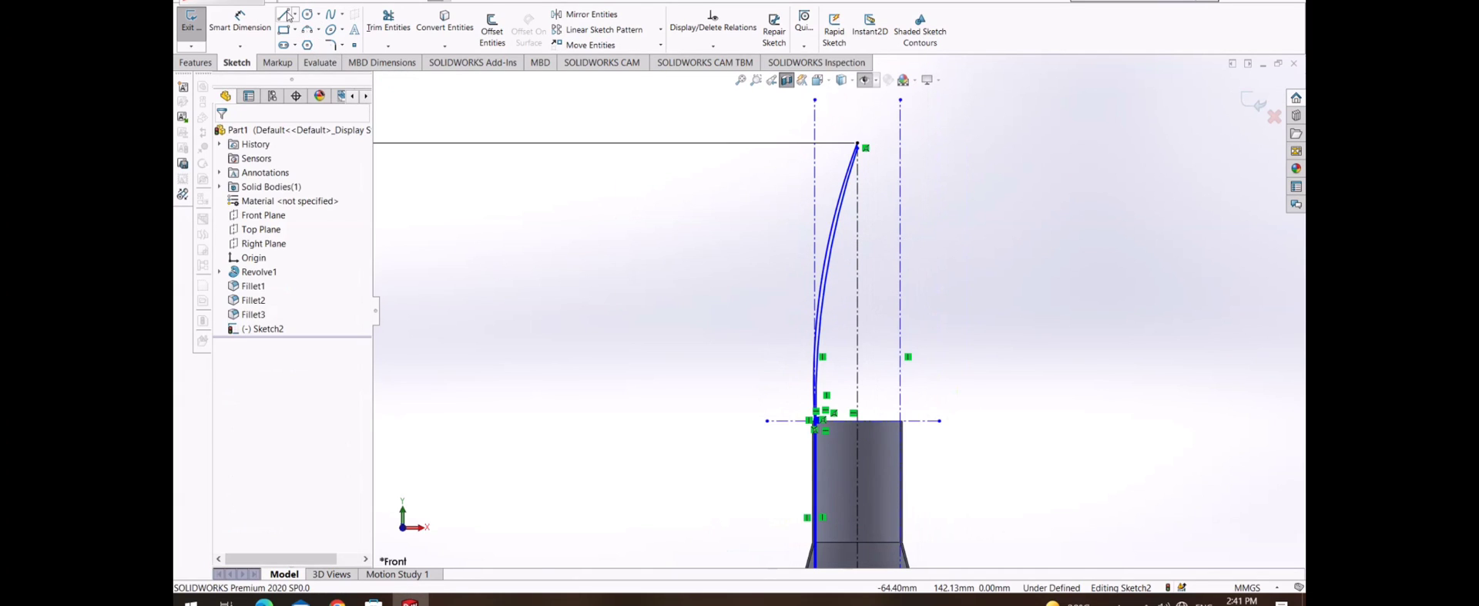
scroll(901, 150, "down", 1)
scroll(902, 151, "down", 2)
left_click_drag(842, 172, 845, 180)
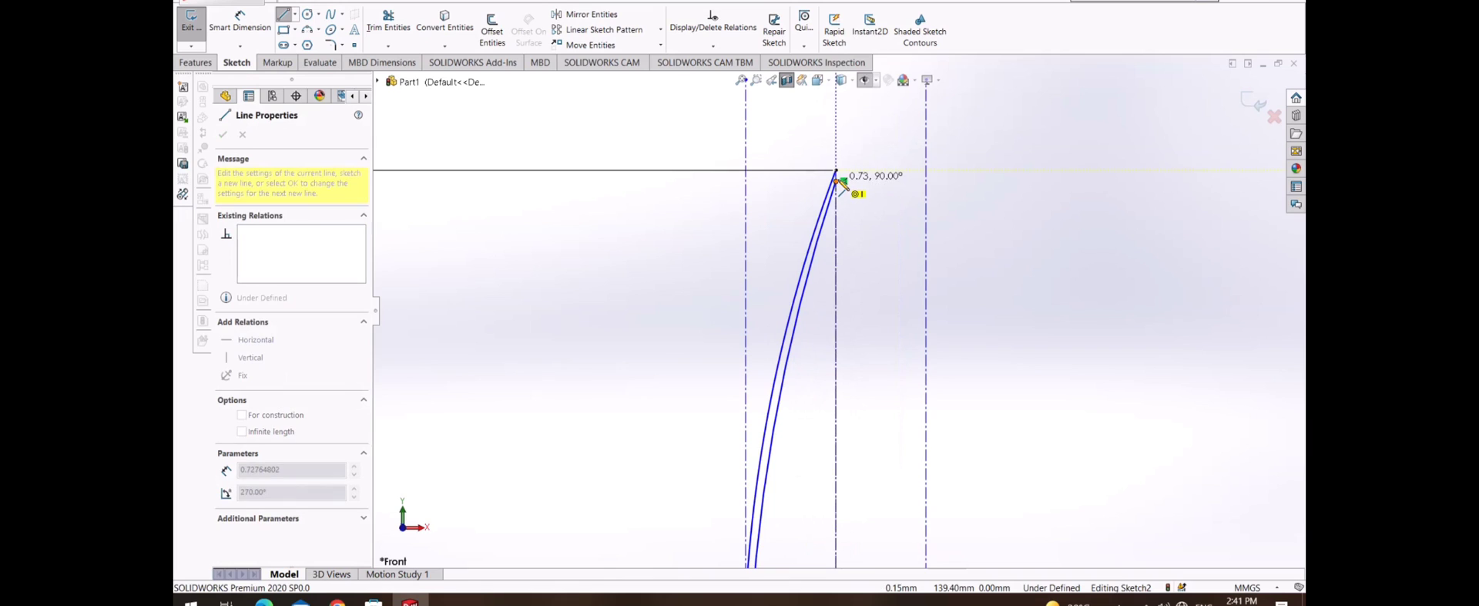
scroll(848, 231, "up", 1)
left_click(196, 64)
- Start a revolve with Line2 as the axis, then cancel it
left_click(240, 29)
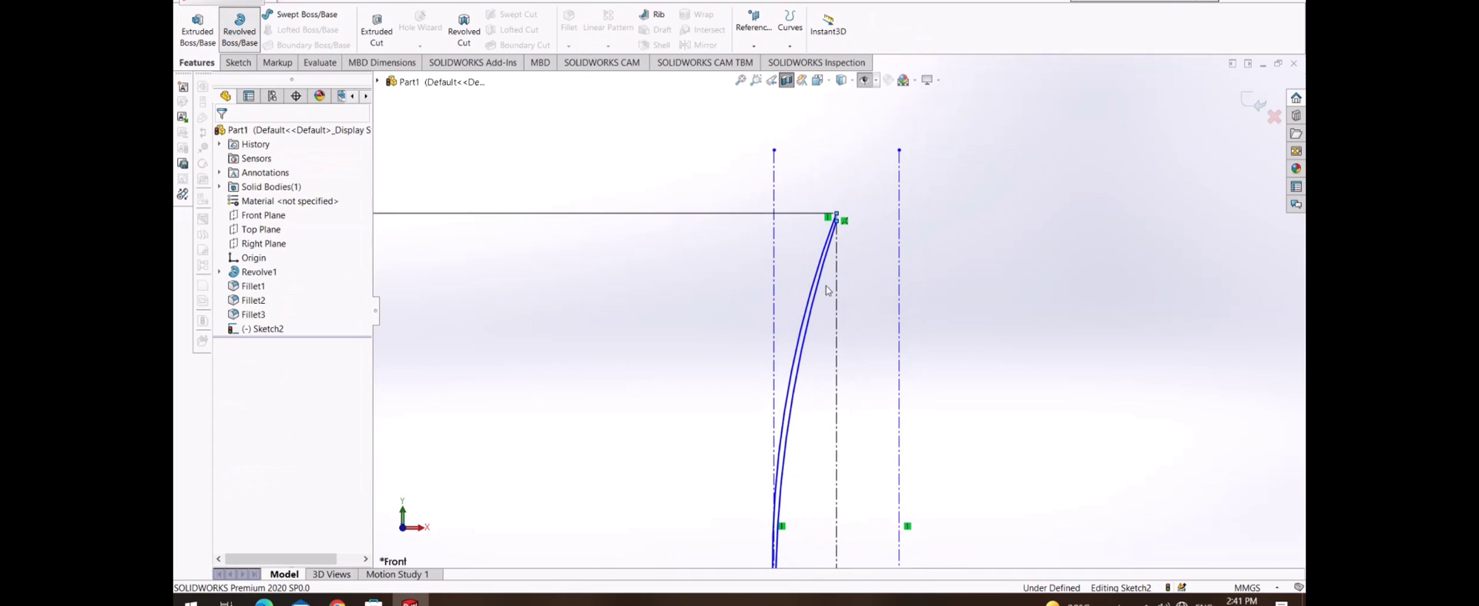
left_click(842, 304)
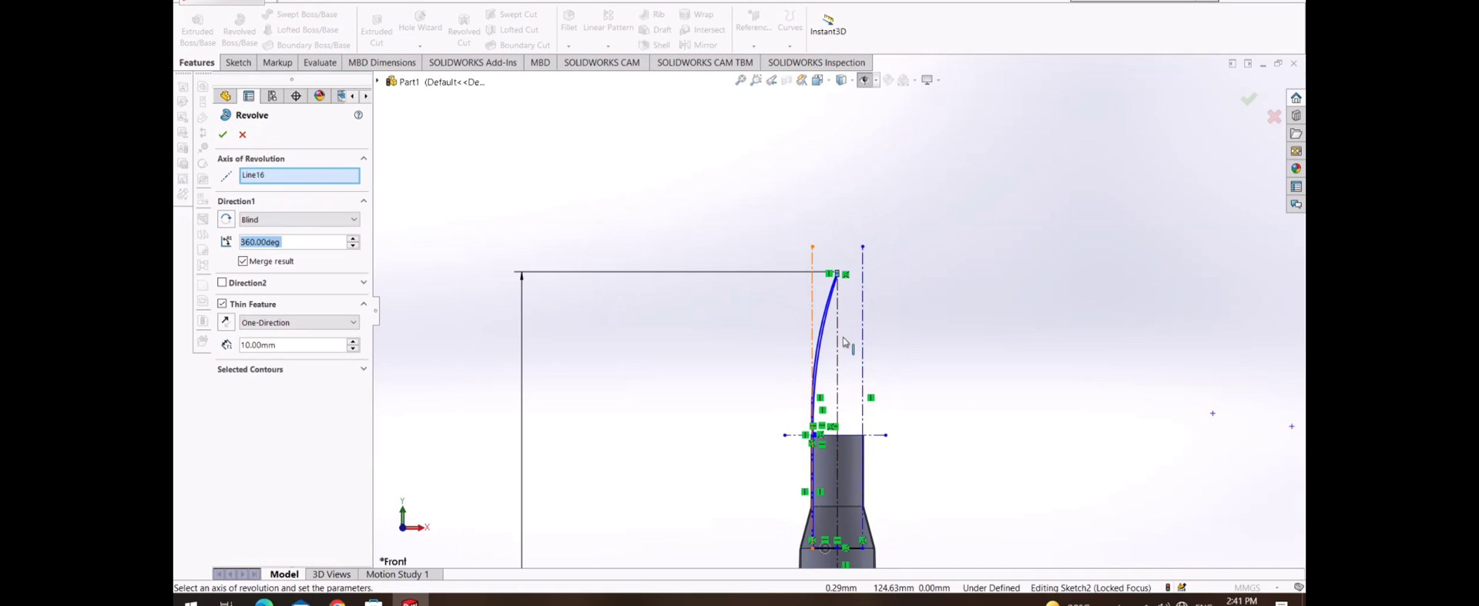
left_click(838, 351)
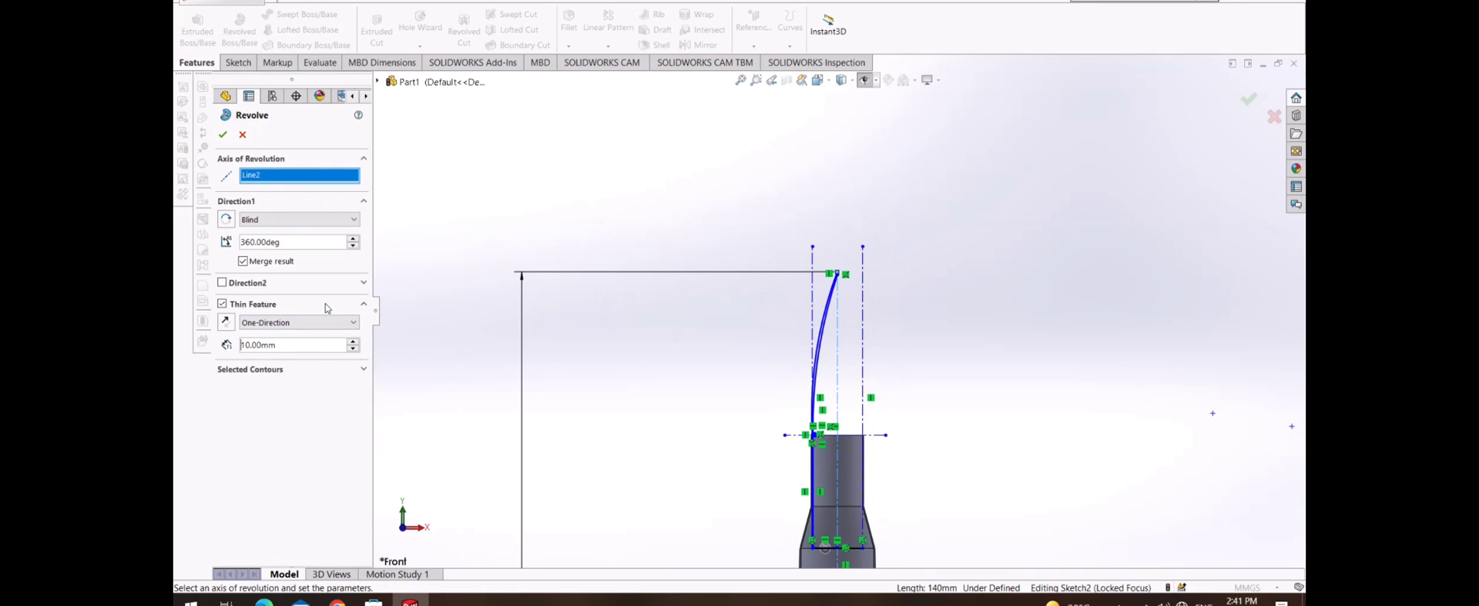
left_click(240, 138)
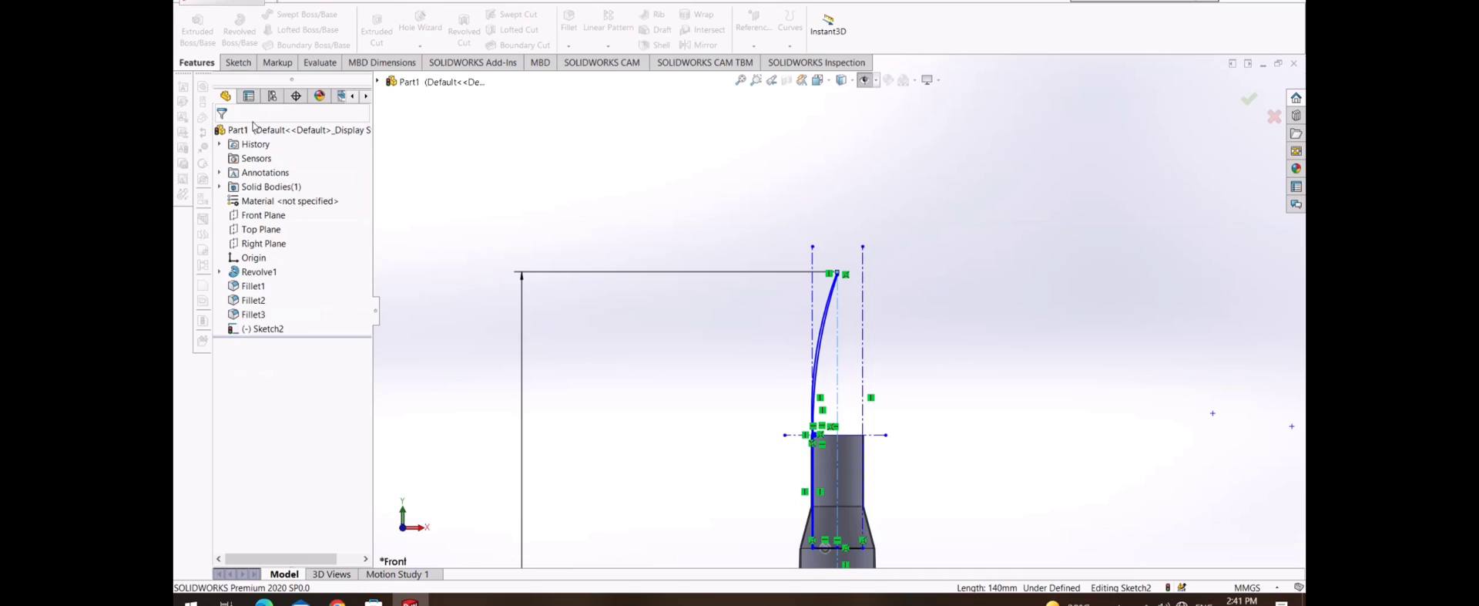
- Review the geometric relations on the neck base line
left_click(246, 64)
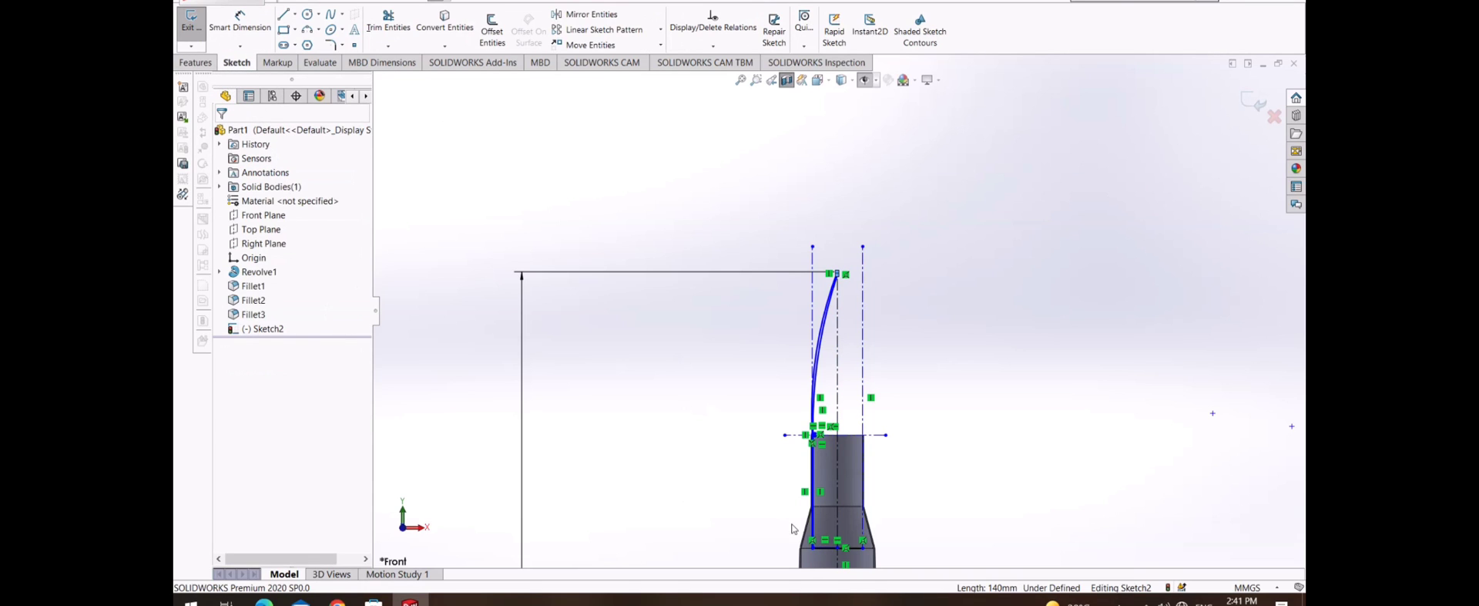
scroll(793, 529, "down", 2)
scroll(847, 445, "down", 3)
scroll(847, 445, "up", 1)
scroll(770, 516, "down", 2)
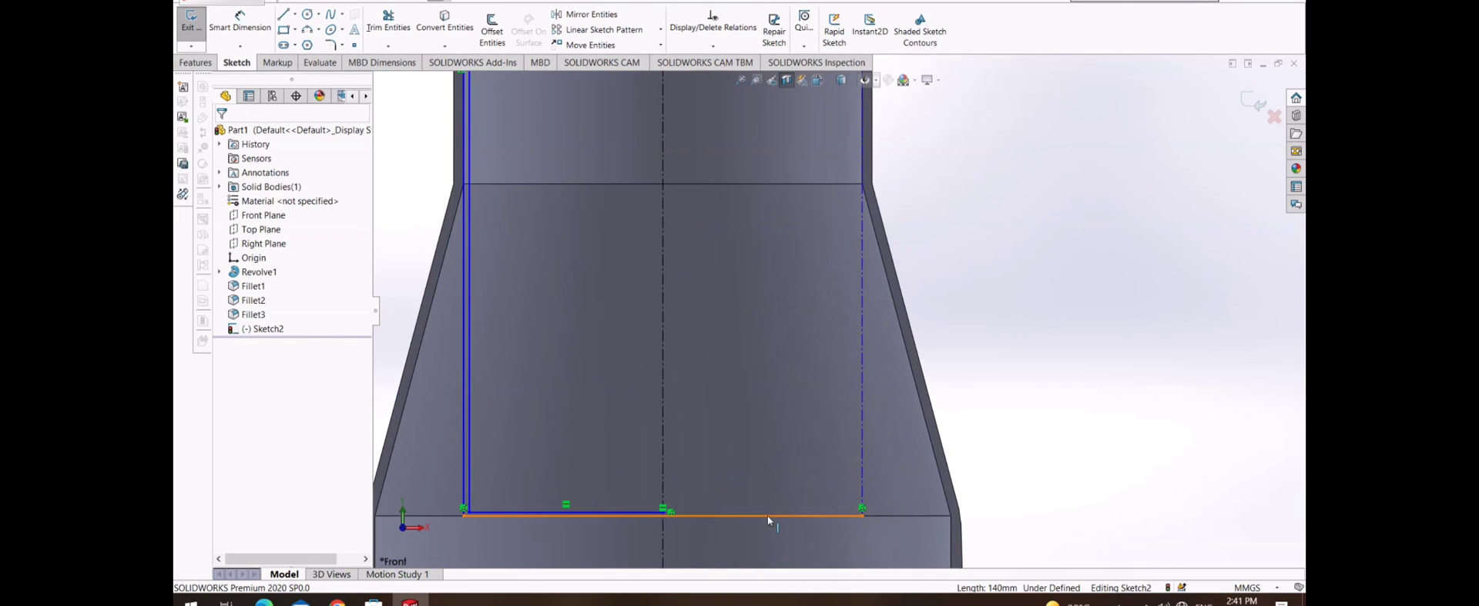
left_click(767, 515)
right_click(768, 515)
left_click(224, 137)
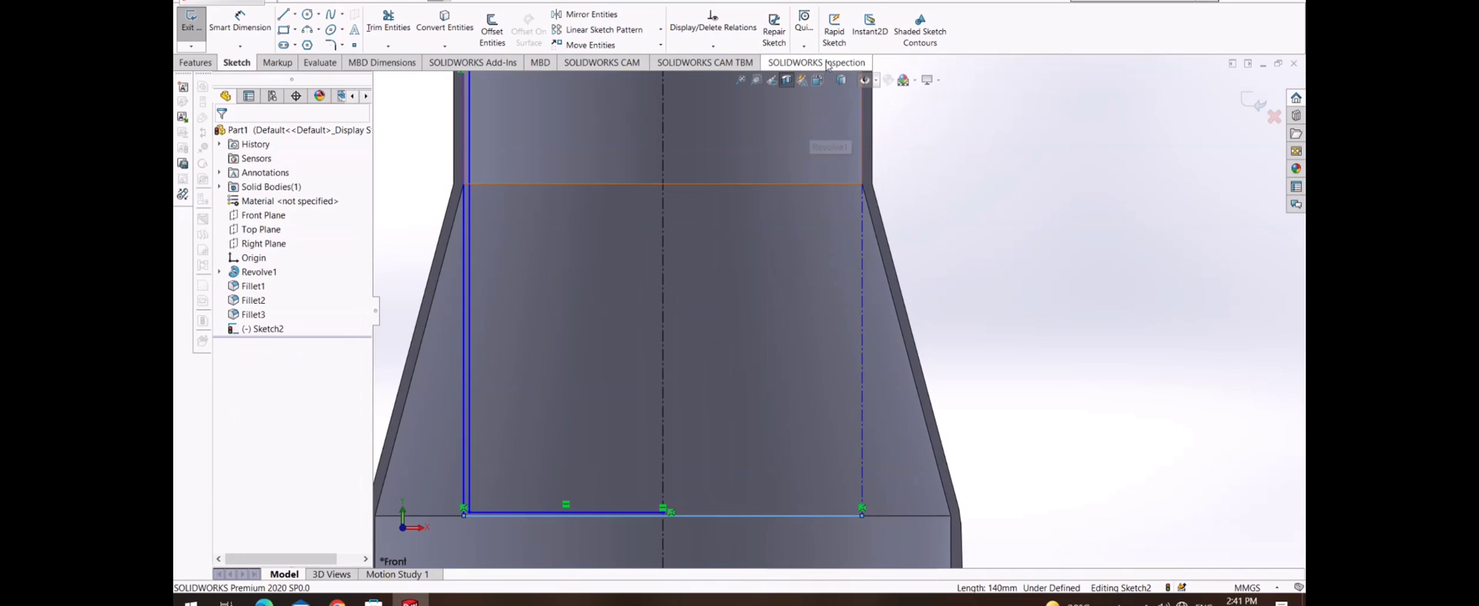
left_click(714, 47)
left_click(733, 77)
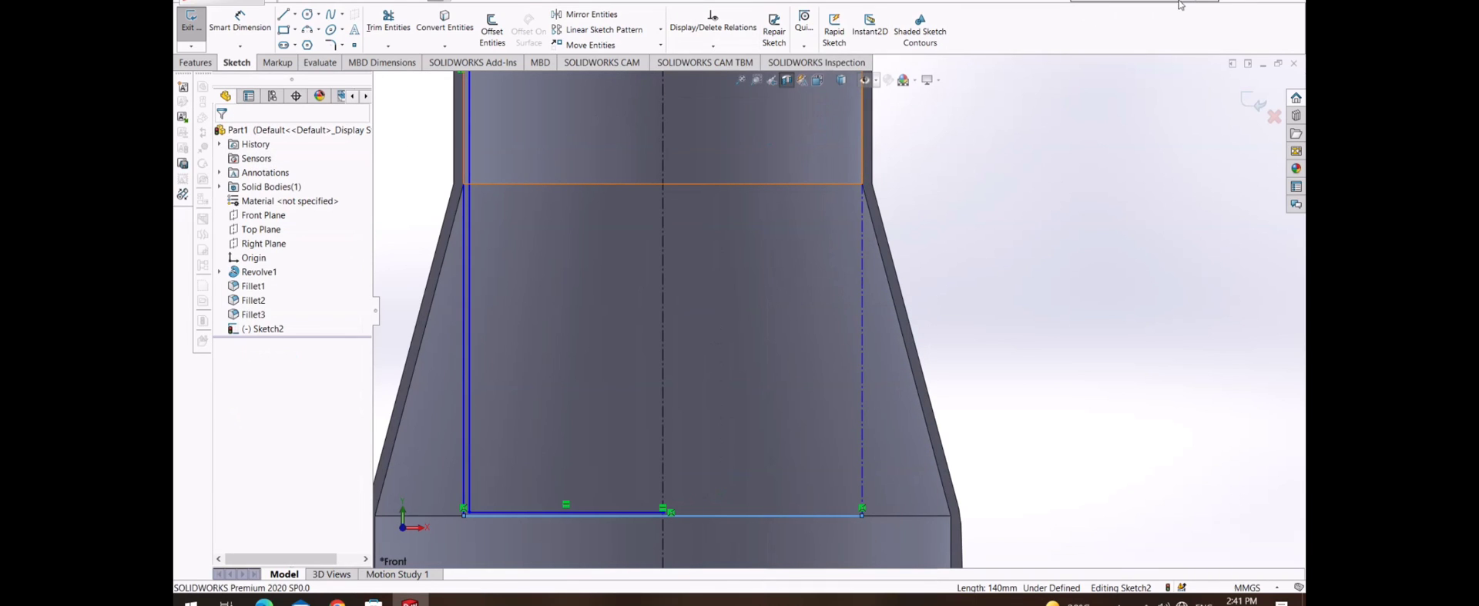
- Trim the extra segment from the profile using the trim command
type("trim")
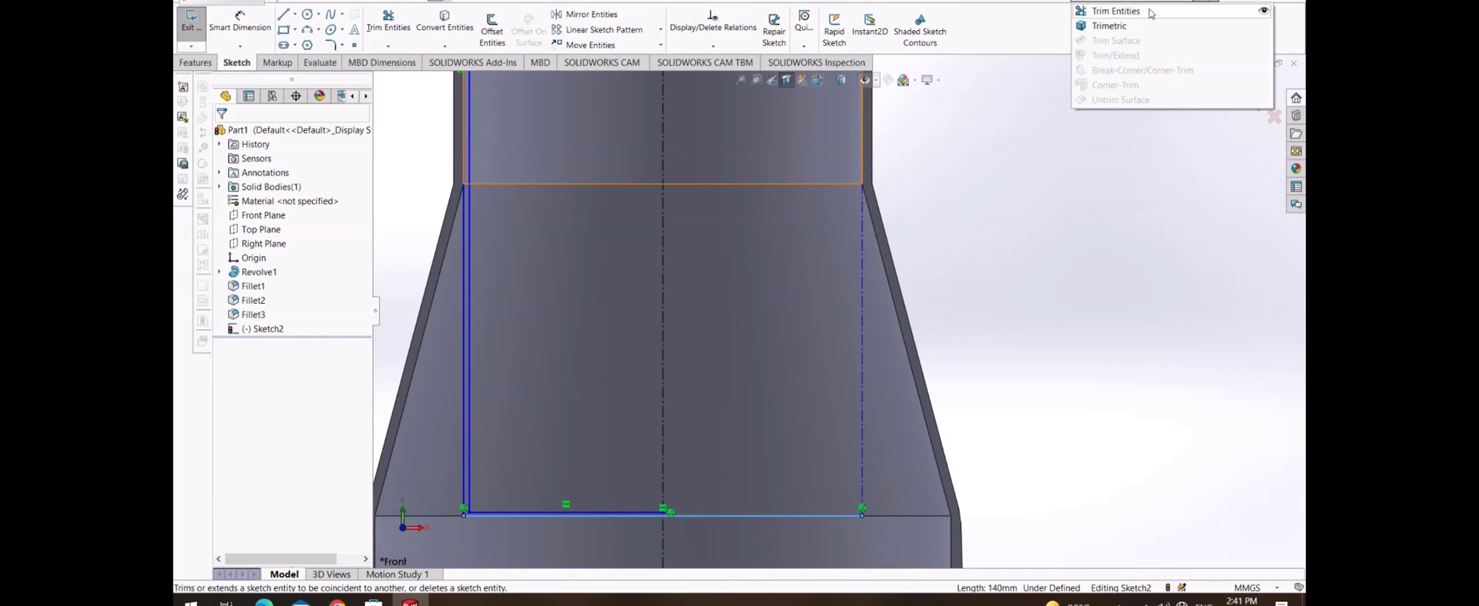
key("Return")
scroll(702, 474, "down", 3)
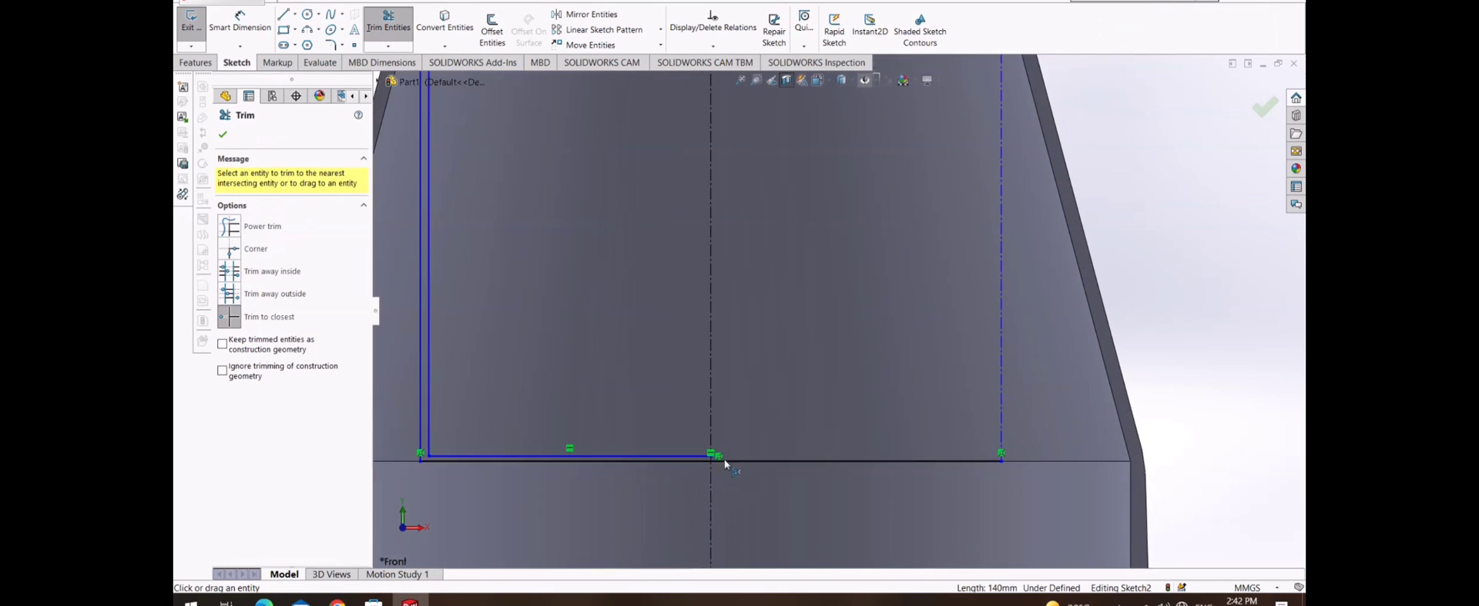
scroll(702, 474, "down", 2)
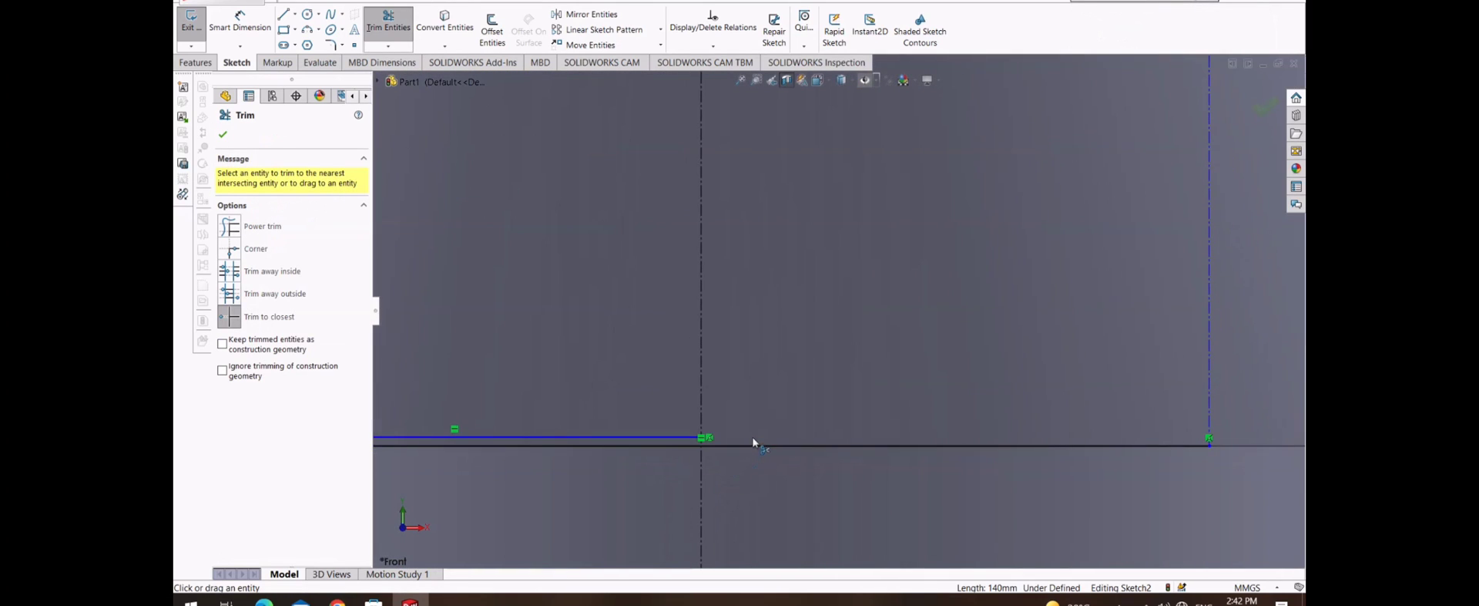
left_click(222, 134)
- Draw a short vertical line at the centre line's end to close the profile base
double_click(709, 438)
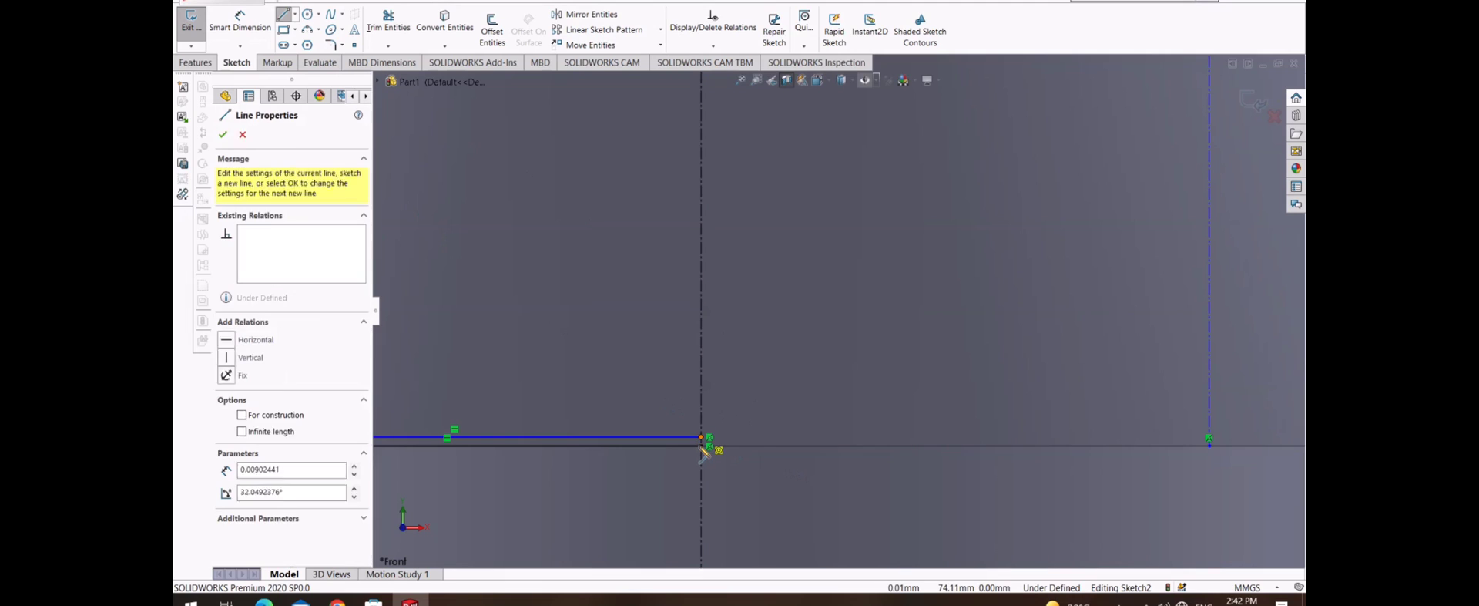
scroll(751, 231, "up", 4)
scroll(751, 231, "down", 2)
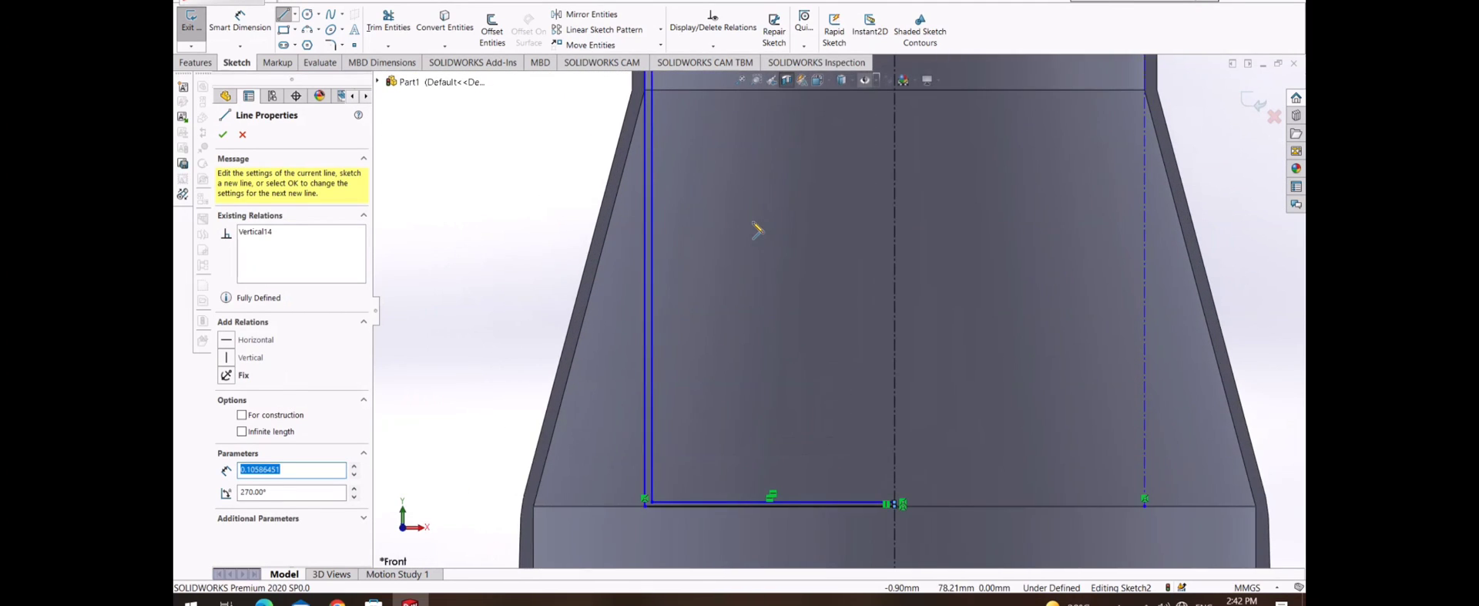
left_click(222, 134)
left_click(196, 63)
- Revolve the bullet profile a full 360° around Line2 to create Revolve2
left_click(239, 29)
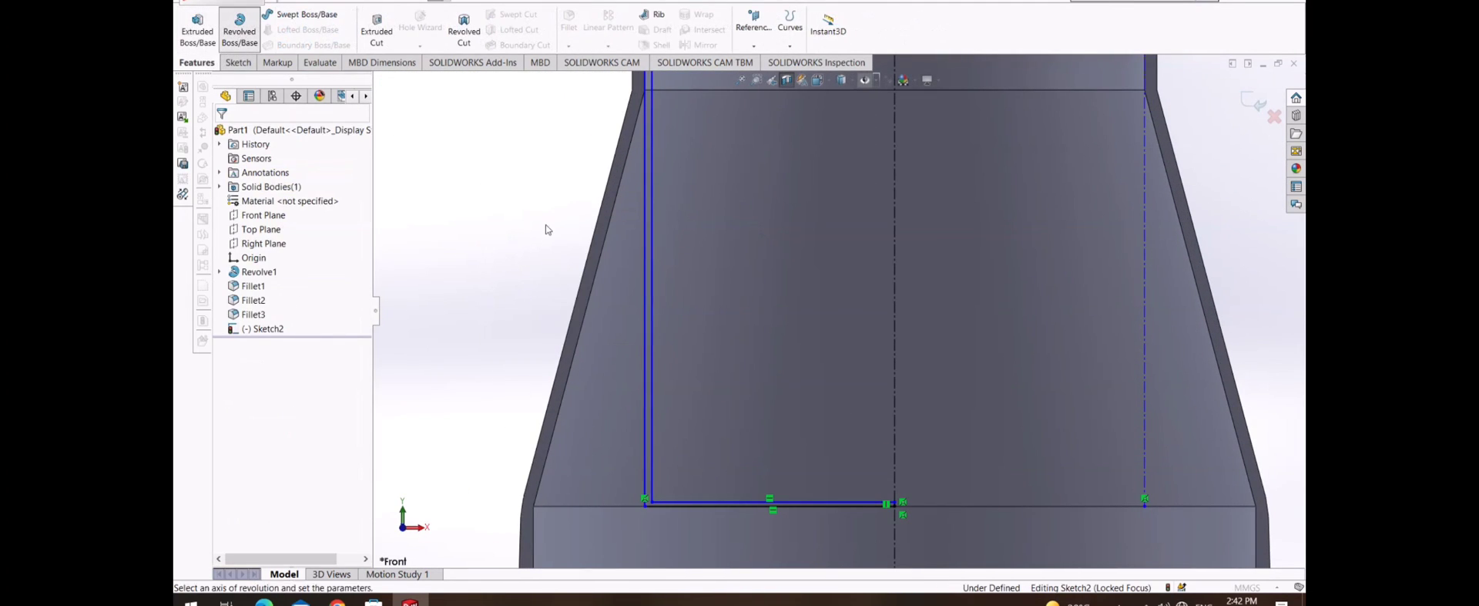
left_click(896, 250)
scroll(908, 200, "up", 5)
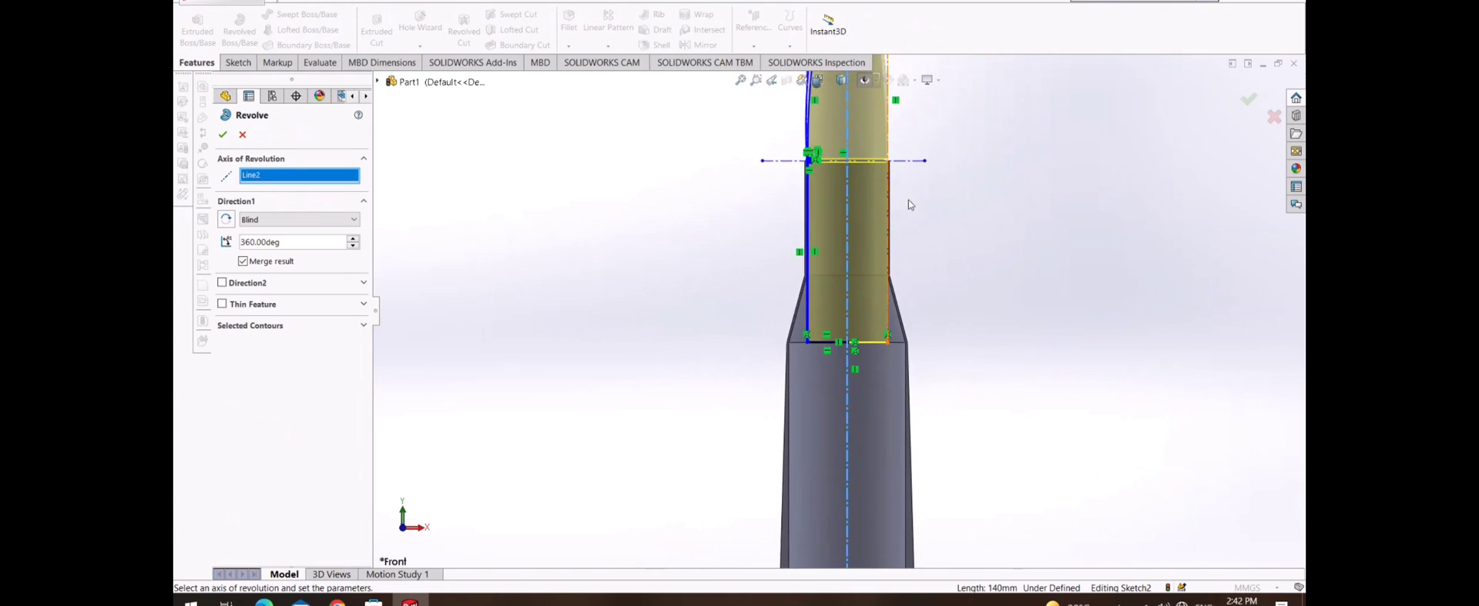
scroll(776, 394, "up", 3)
scroll(784, 382, "down", 4)
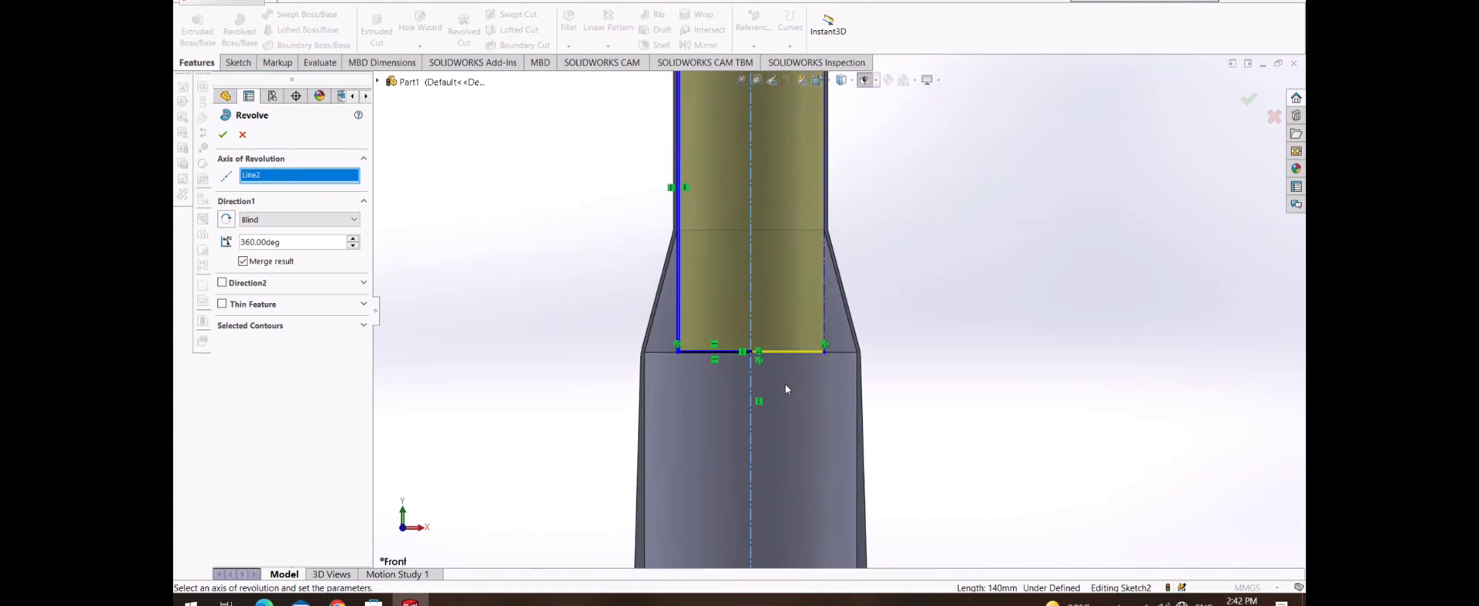
scroll(785, 384, "up", 3)
scroll(818, 206, "down", 2)
scroll(818, 201, "up", 3)
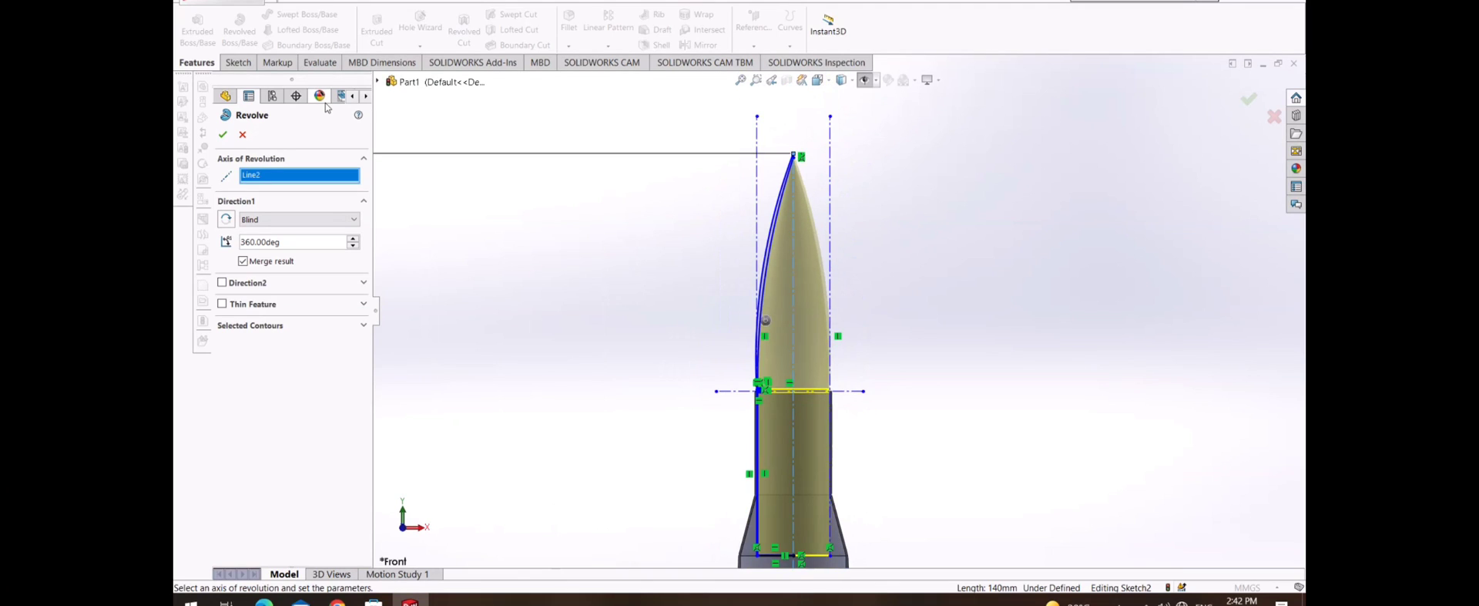
left_click(223, 131)
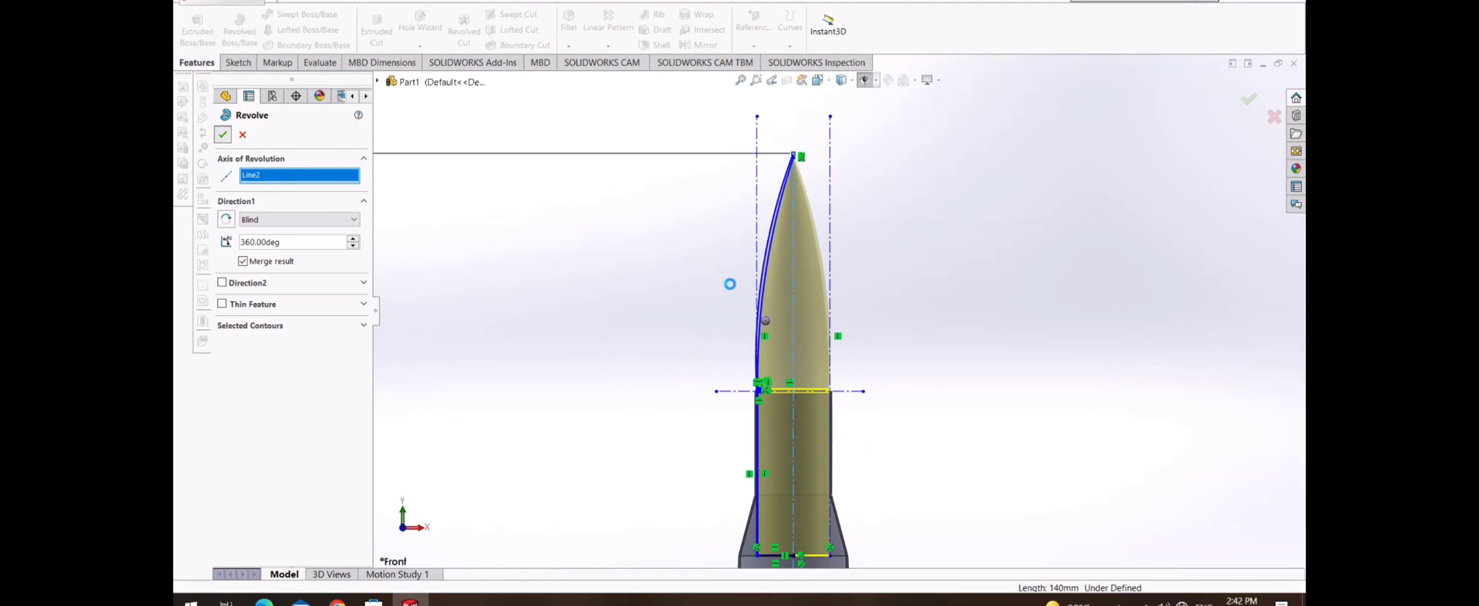
scroll(865, 321, "up", 3)
scroll(901, 373, "up", 2)
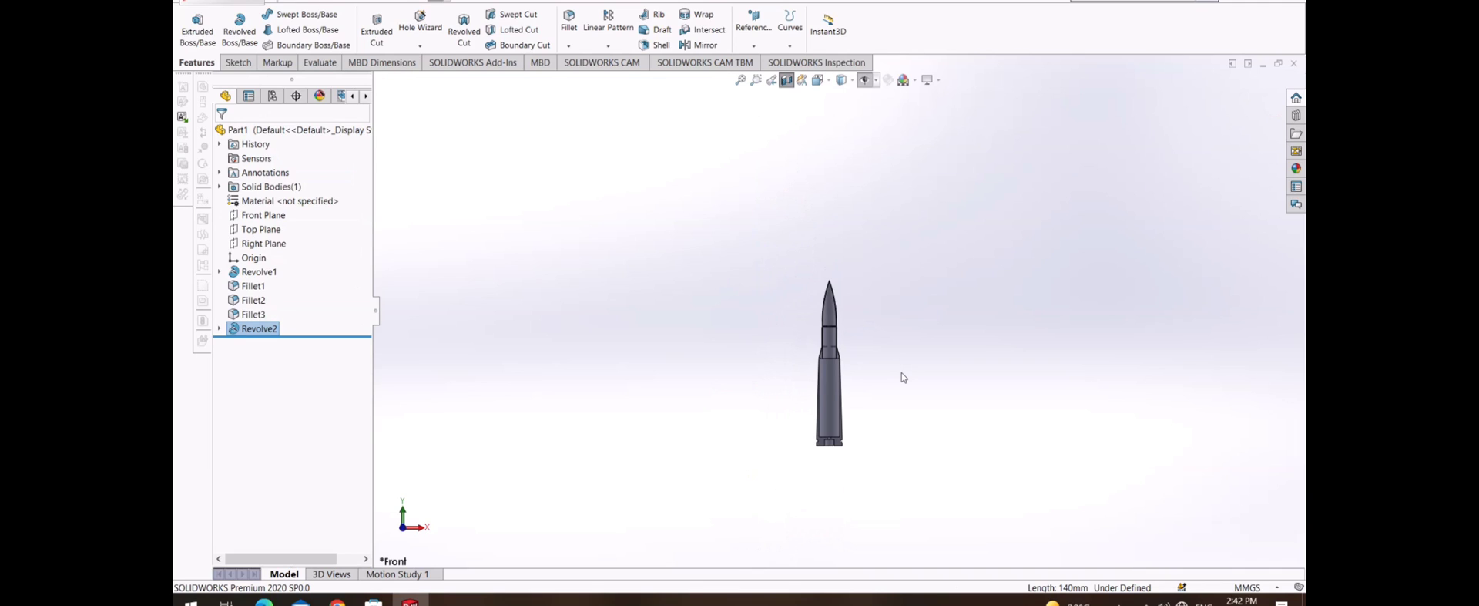
scroll(899, 357, "down", 2)
scroll(835, 373, "down", 2)
scroll(705, 356, "down", 2)
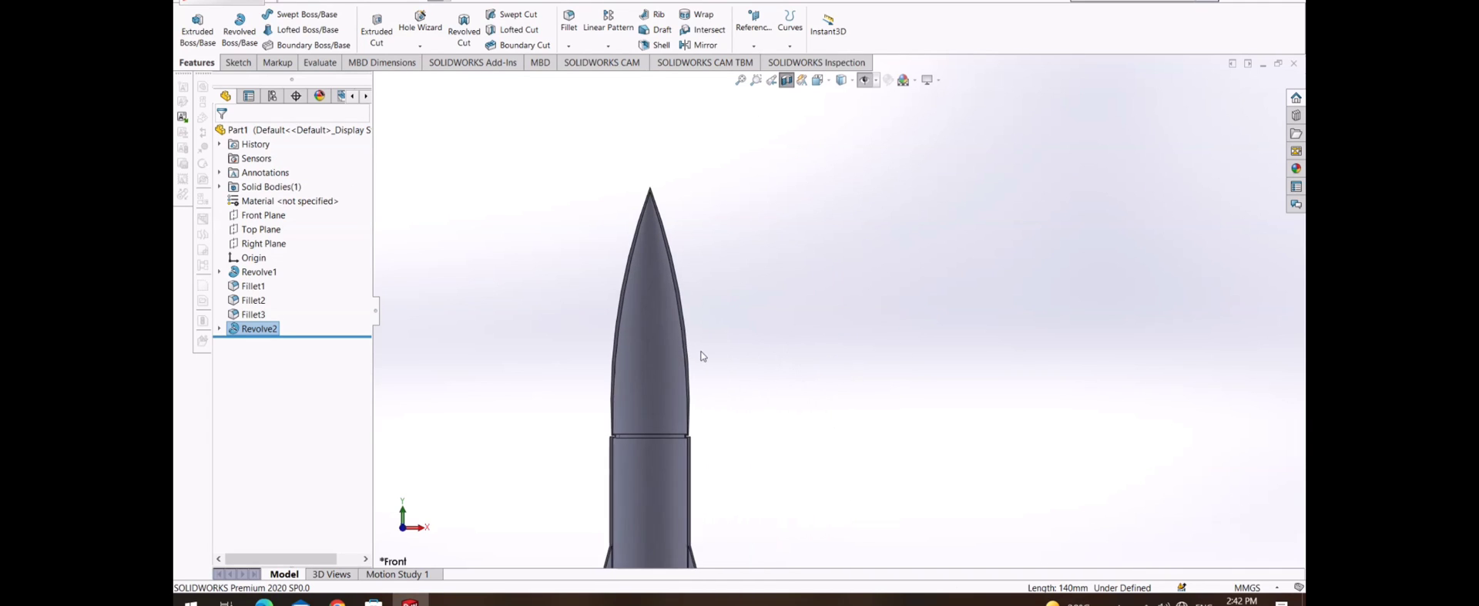
scroll(724, 365, "down", 1)
scroll(724, 365, "up", 1)
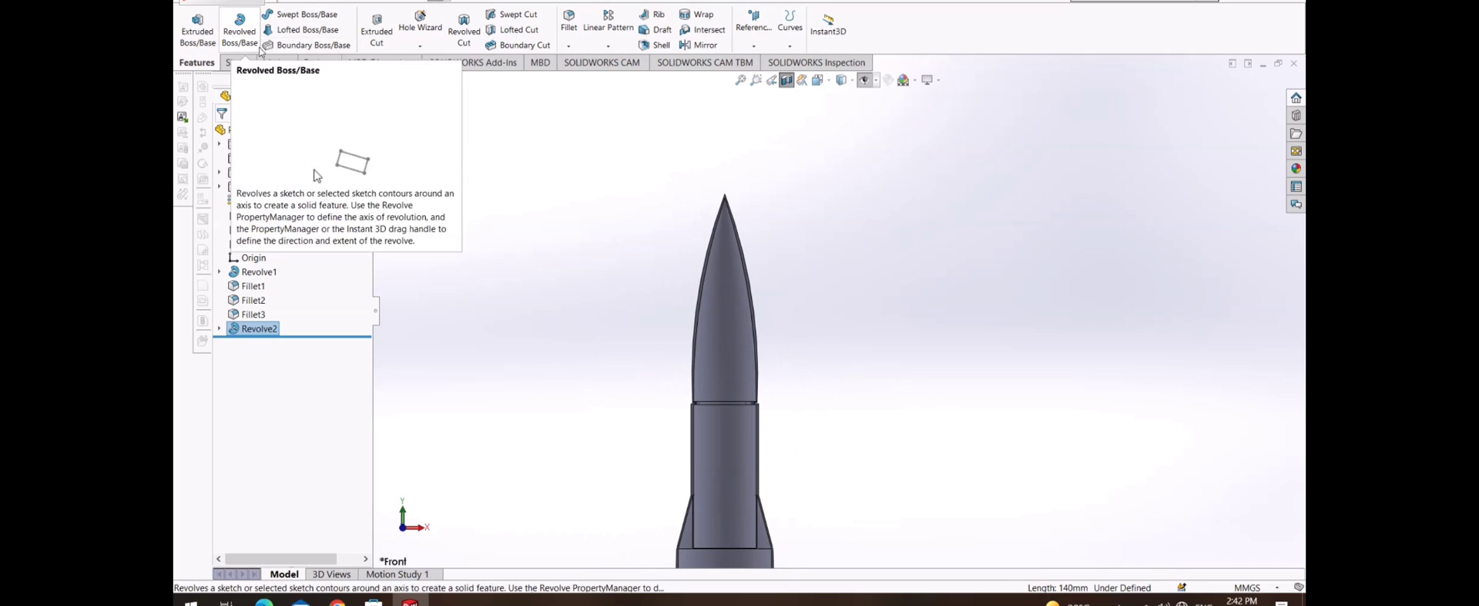
- Start a new sketch from the Sketch tools
left_click(247, 66)
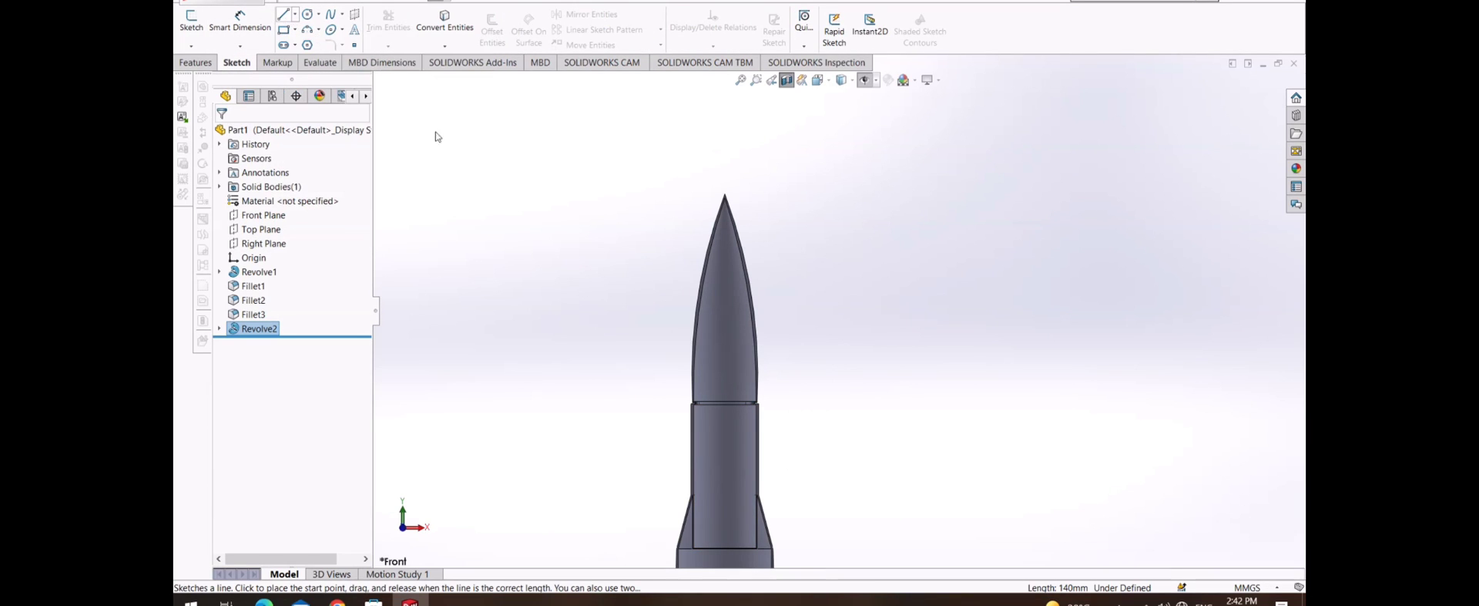
scroll(661, 413, "down", 2)
scroll(840, 448, "up", 3)
scroll(839, 448, "down", 3)
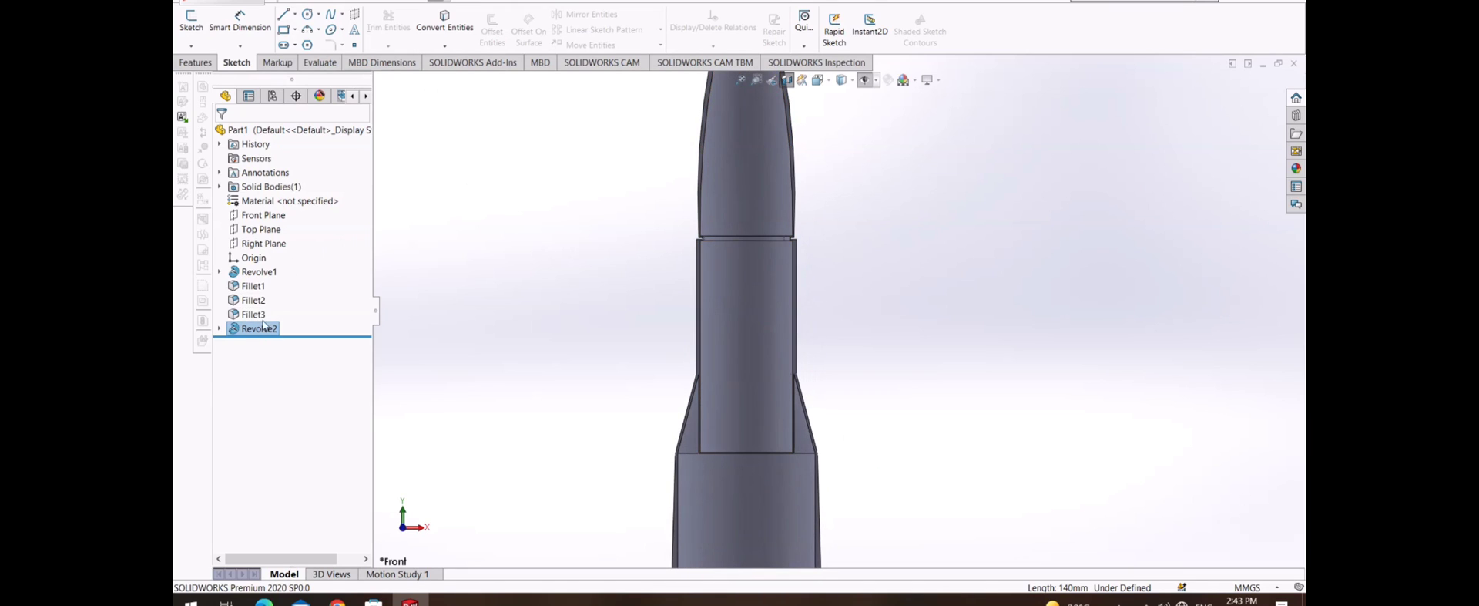
left_click(305, 14)
- Begin a new sketch on the Front Plane
scroll(835, 146, "up", 2)
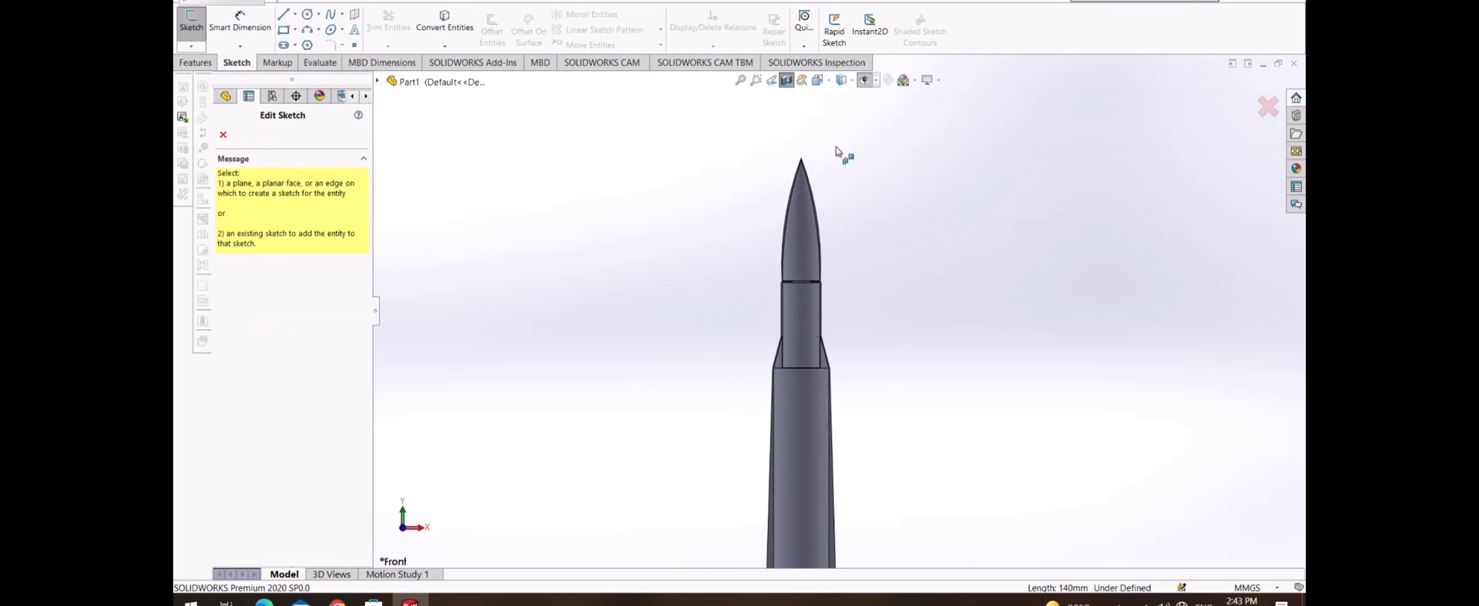
left_click(222, 134)
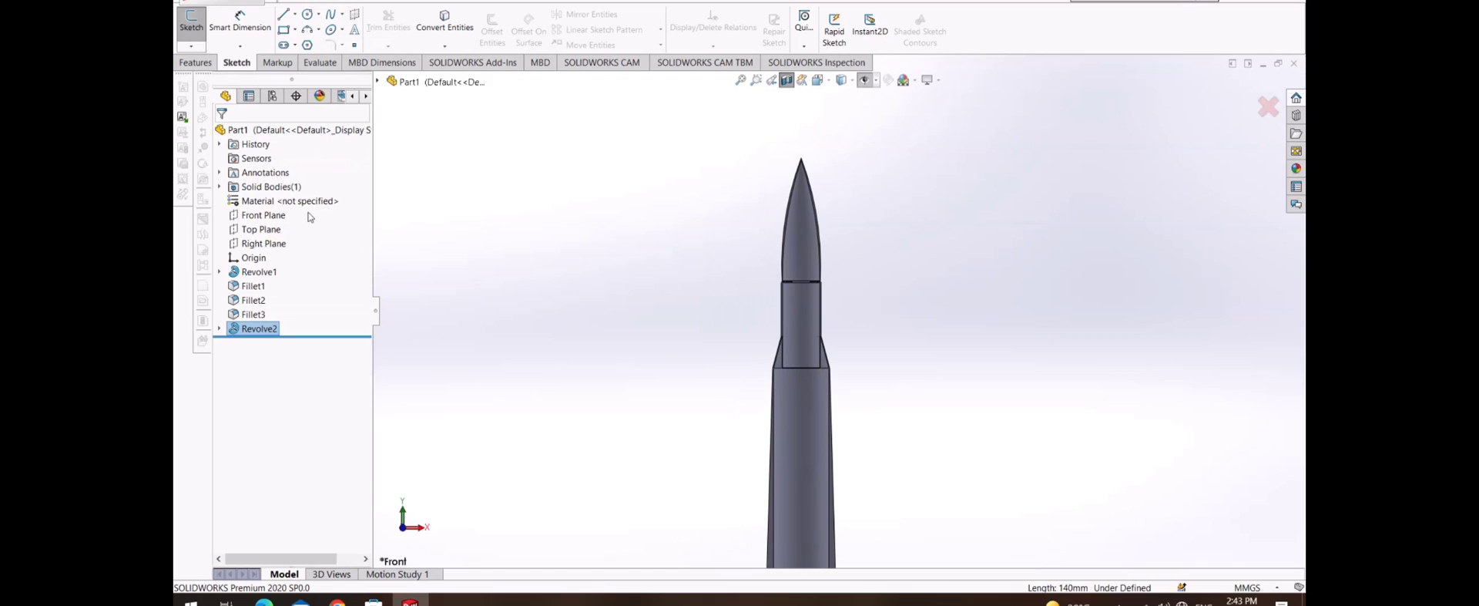
right_click(262, 215)
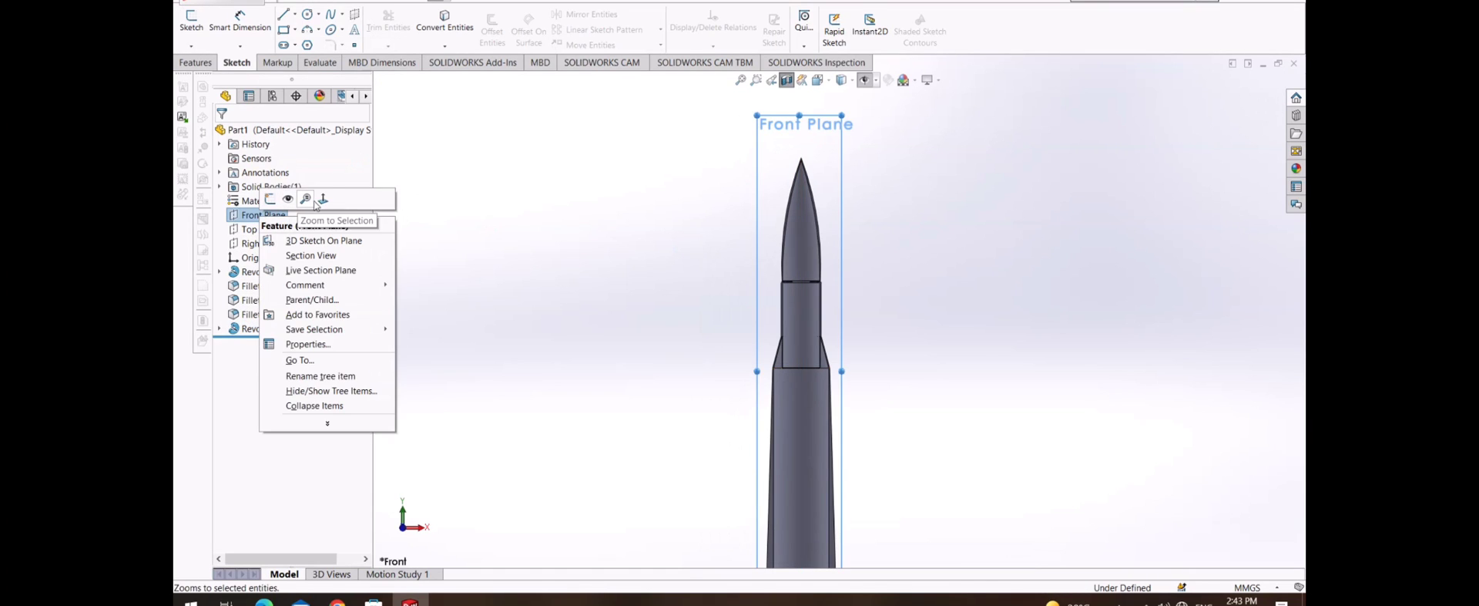
left_click(279, 194)
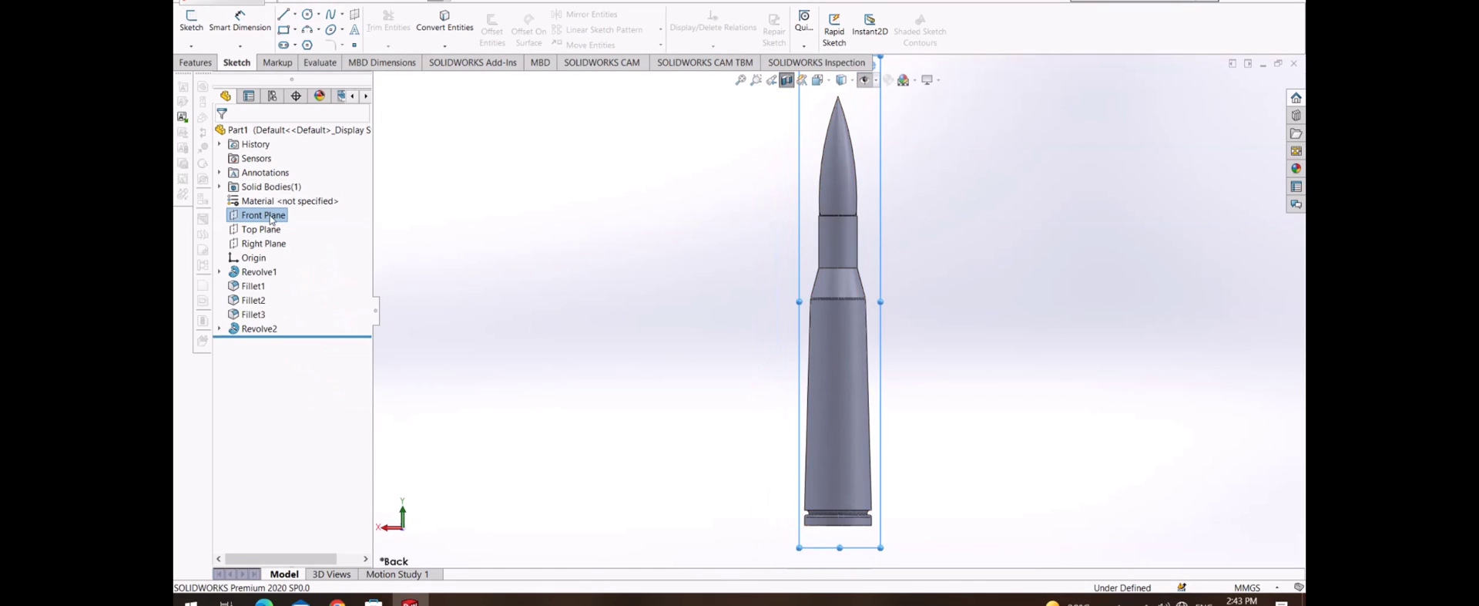
right_click(271, 219)
left_click(279, 194)
- Draw a vertical centerline along the cartridge axis and turn off Section View
left_click(295, 14)
left_click(316, 30)
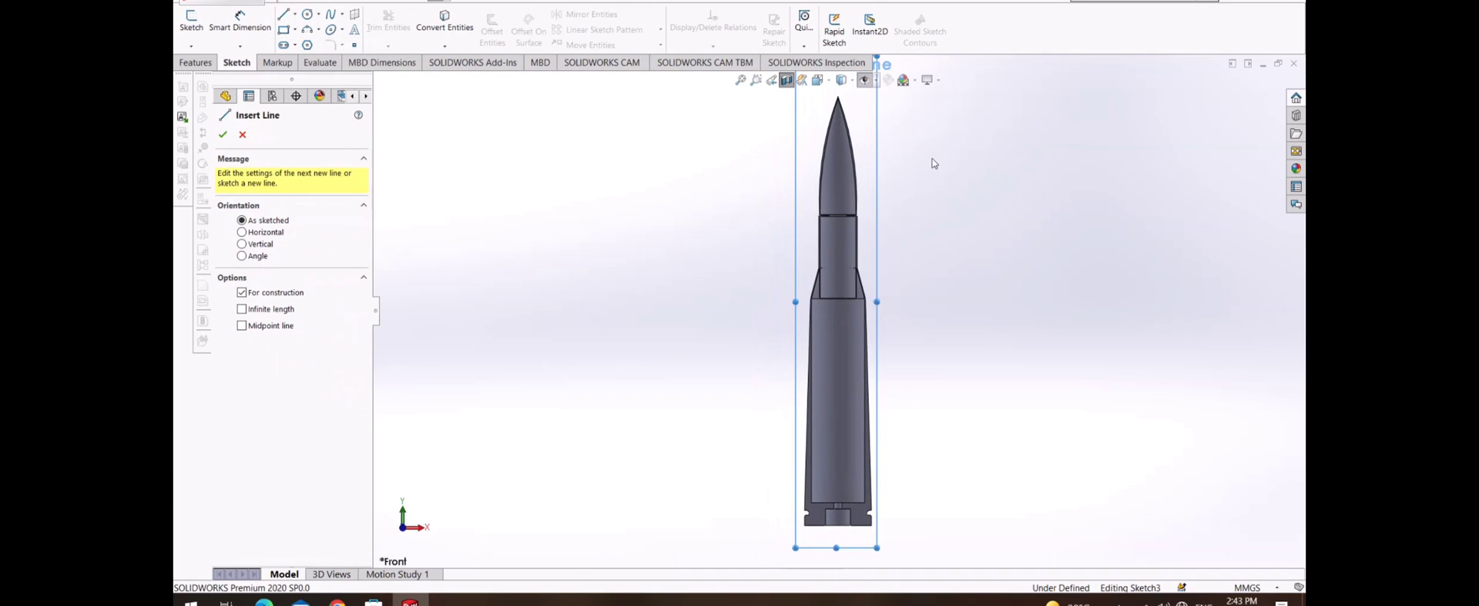
left_click(838, 138)
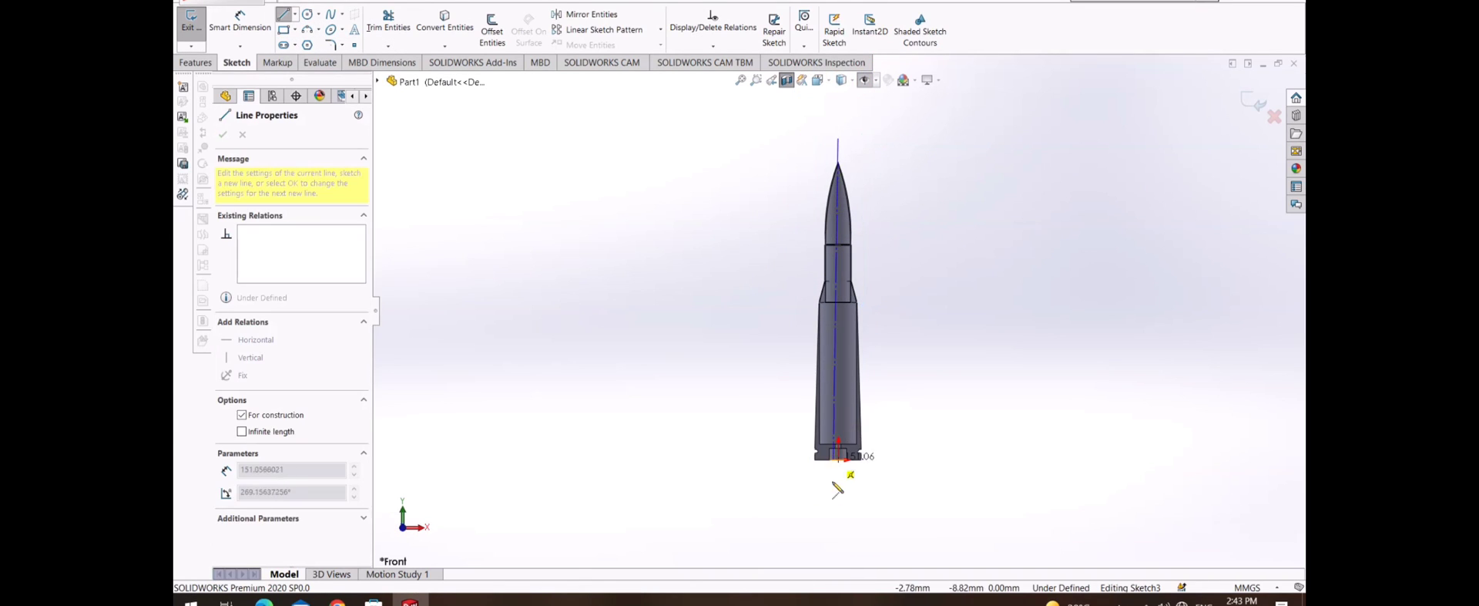
left_click(838, 496)
right_click(661, 257)
left_click(661, 258)
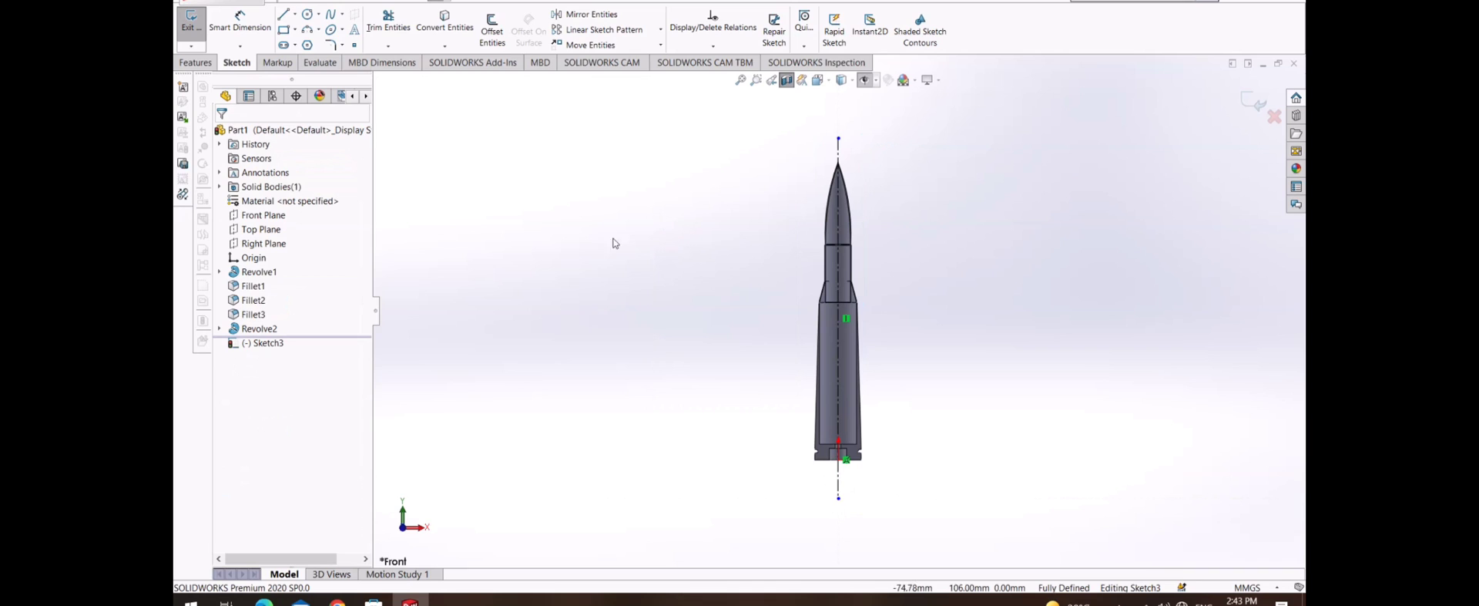
left_click(786, 79)
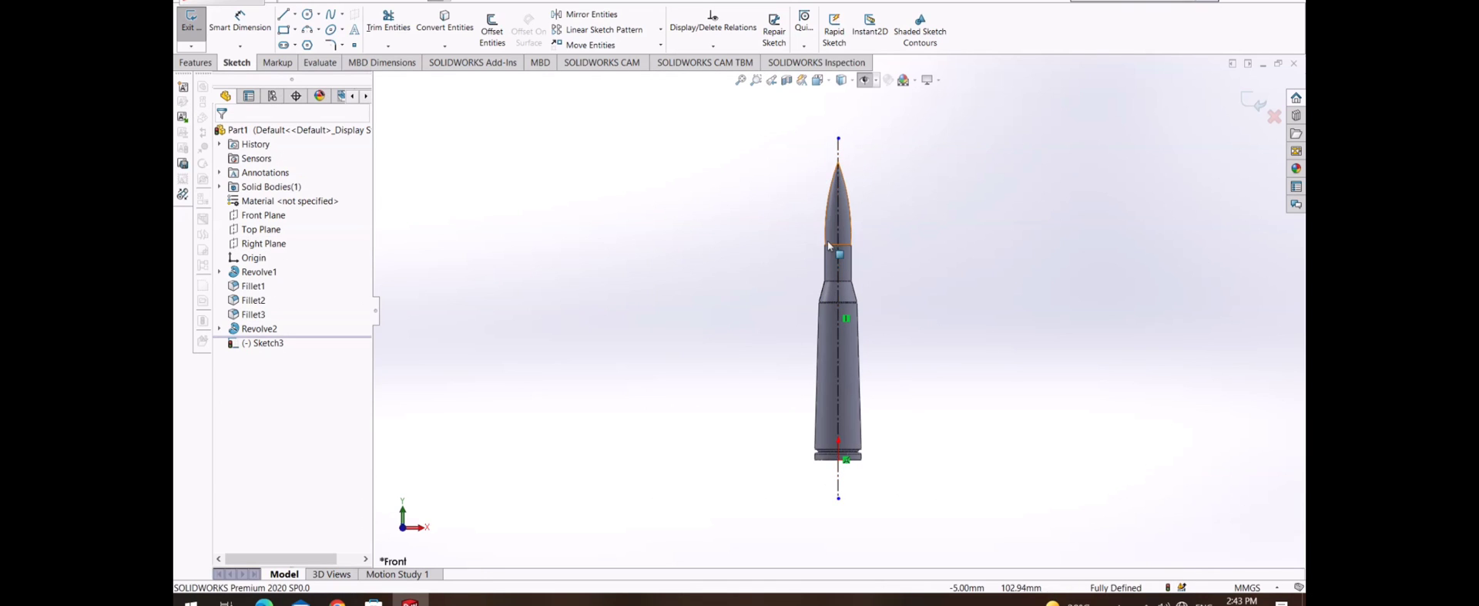
- Exit the centerline sketch and open the appearance editor for Revolve2
right_click(246, 337)
left_click(320, 317)
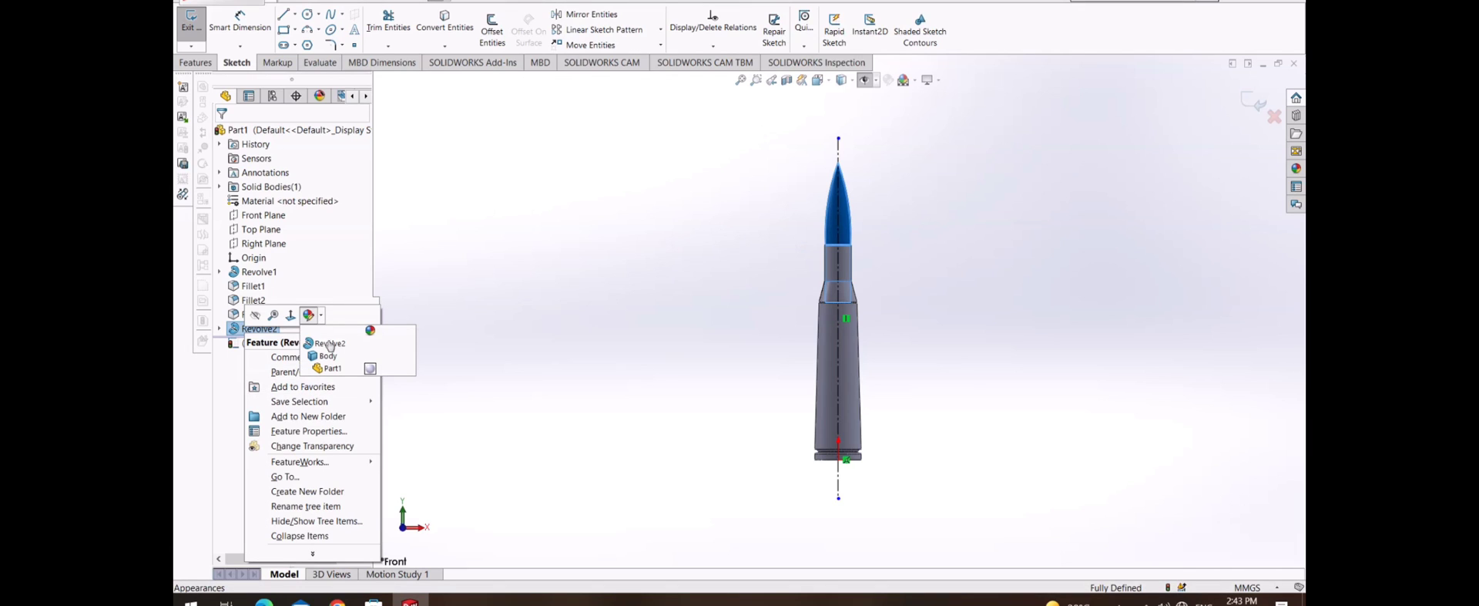
left_click(483, 318)
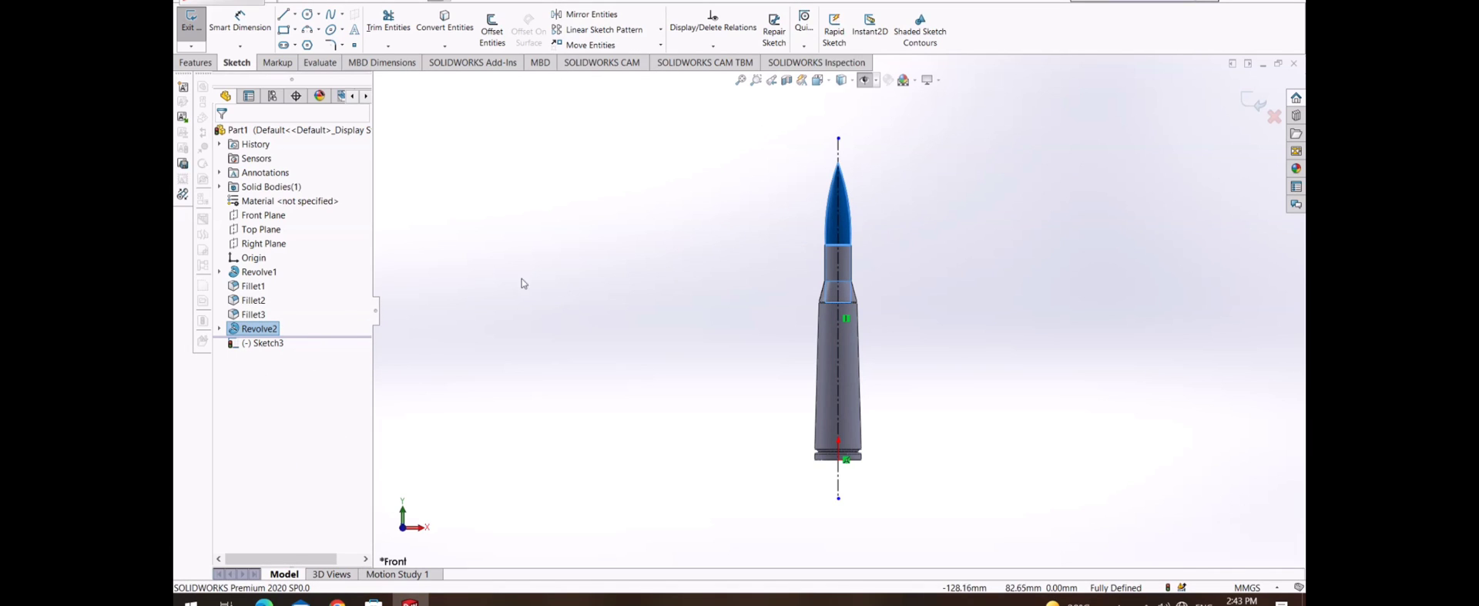
left_click(1256, 101)
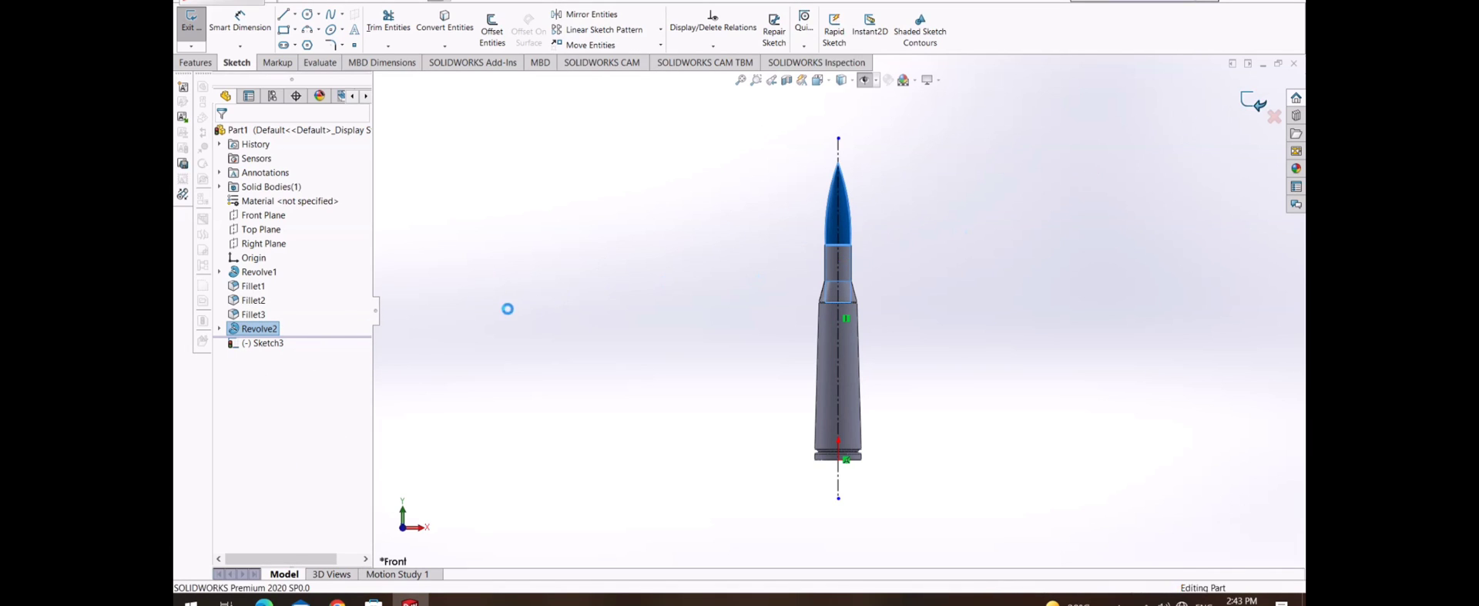
right_click(259, 328)
left_click(322, 317)
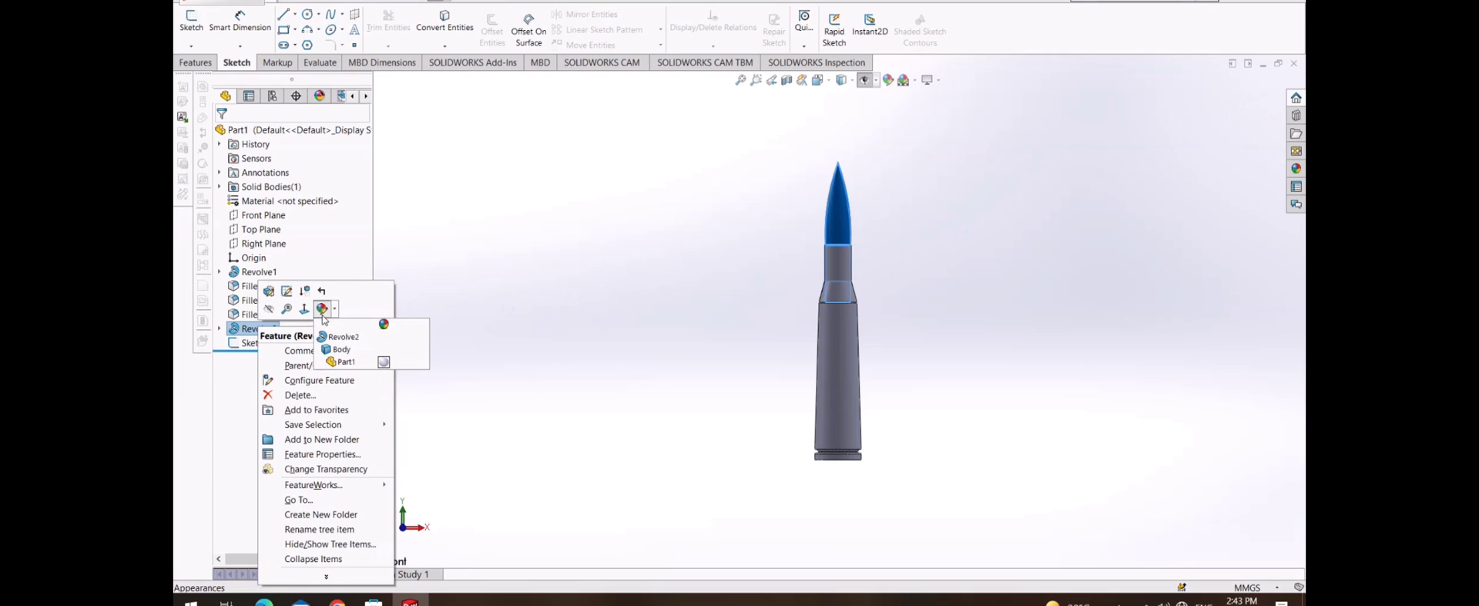
left_click(339, 338)
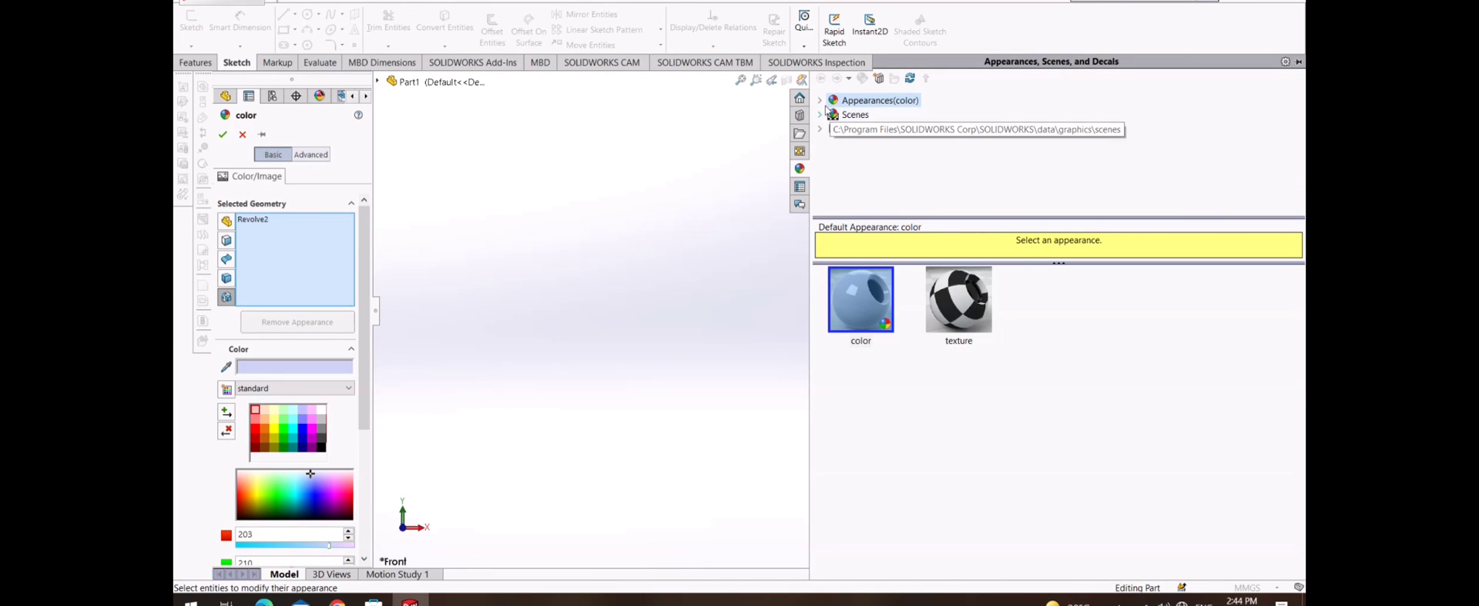
- Apply Metal > Brass brushed brass to Revolve2 and tint it salmon-copper
left_click(822, 100)
left_click(834, 128)
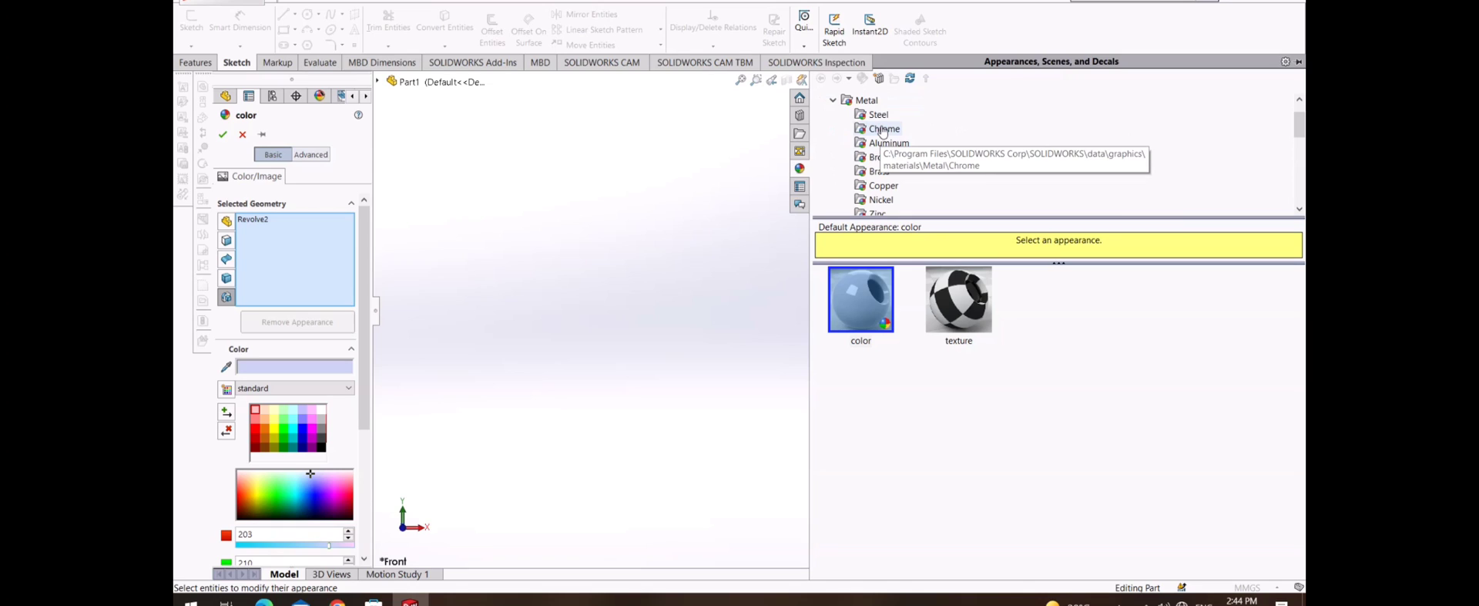
left_click(883, 129)
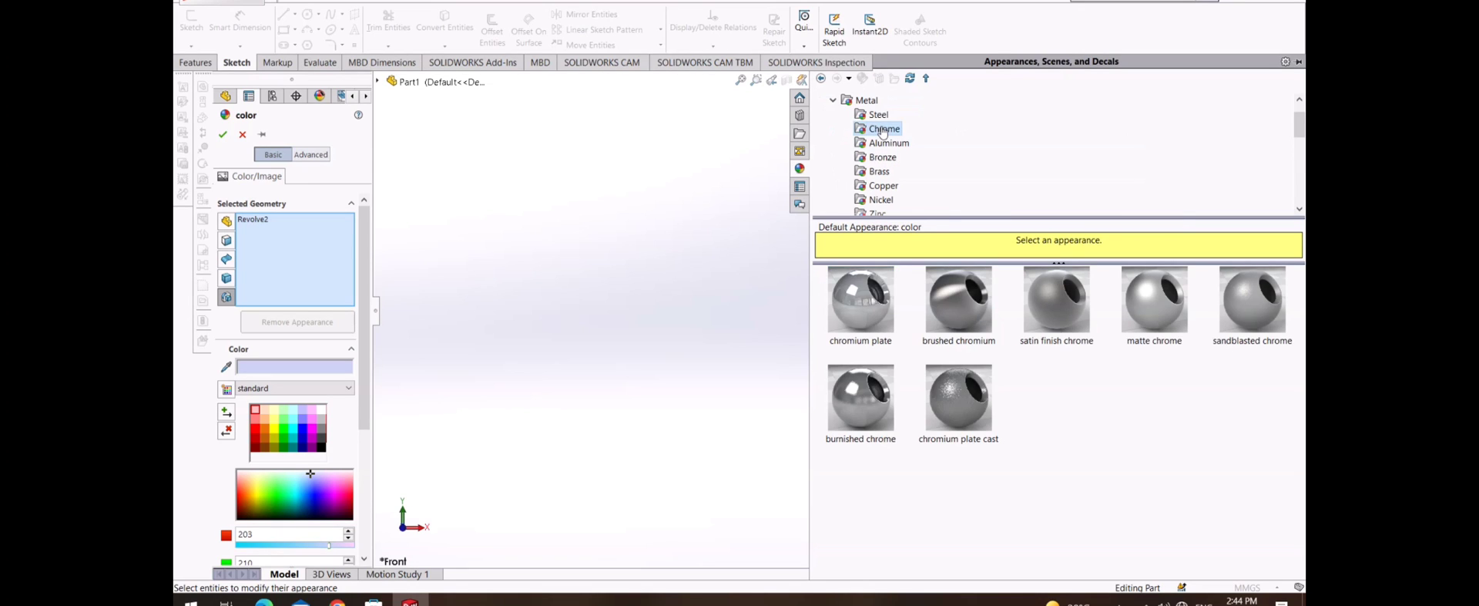
left_click(879, 172)
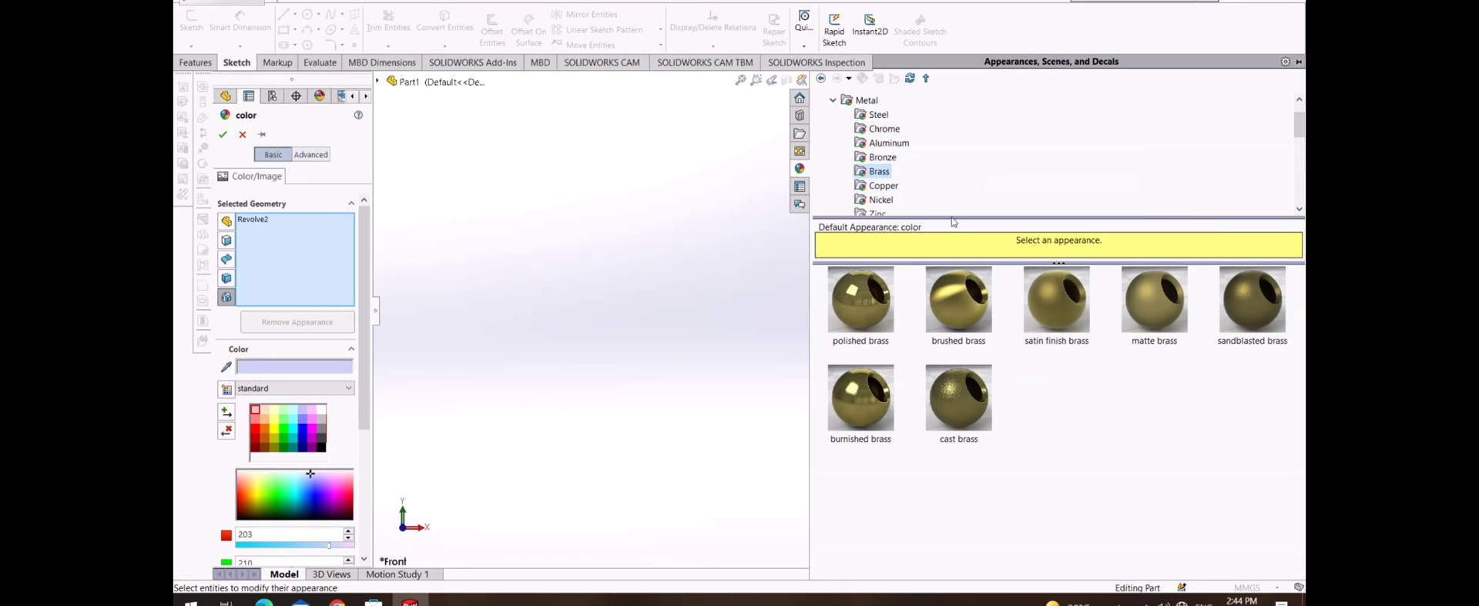
left_click(969, 298)
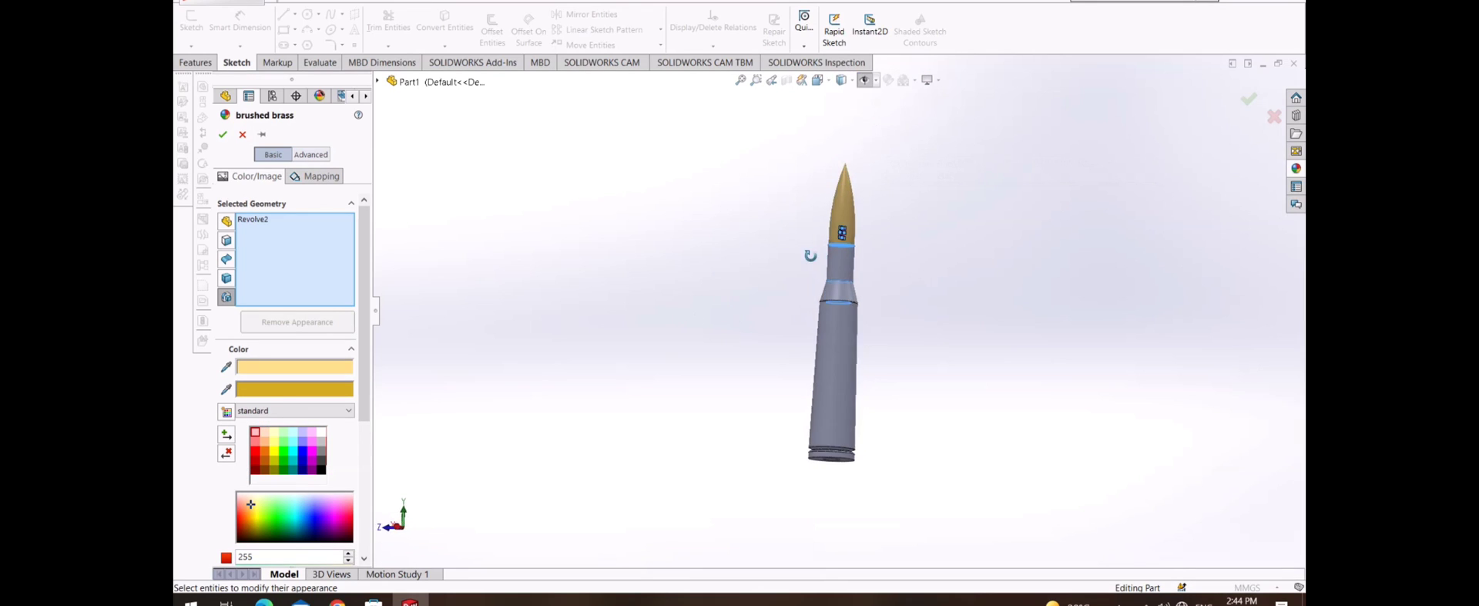
left_click(257, 437)
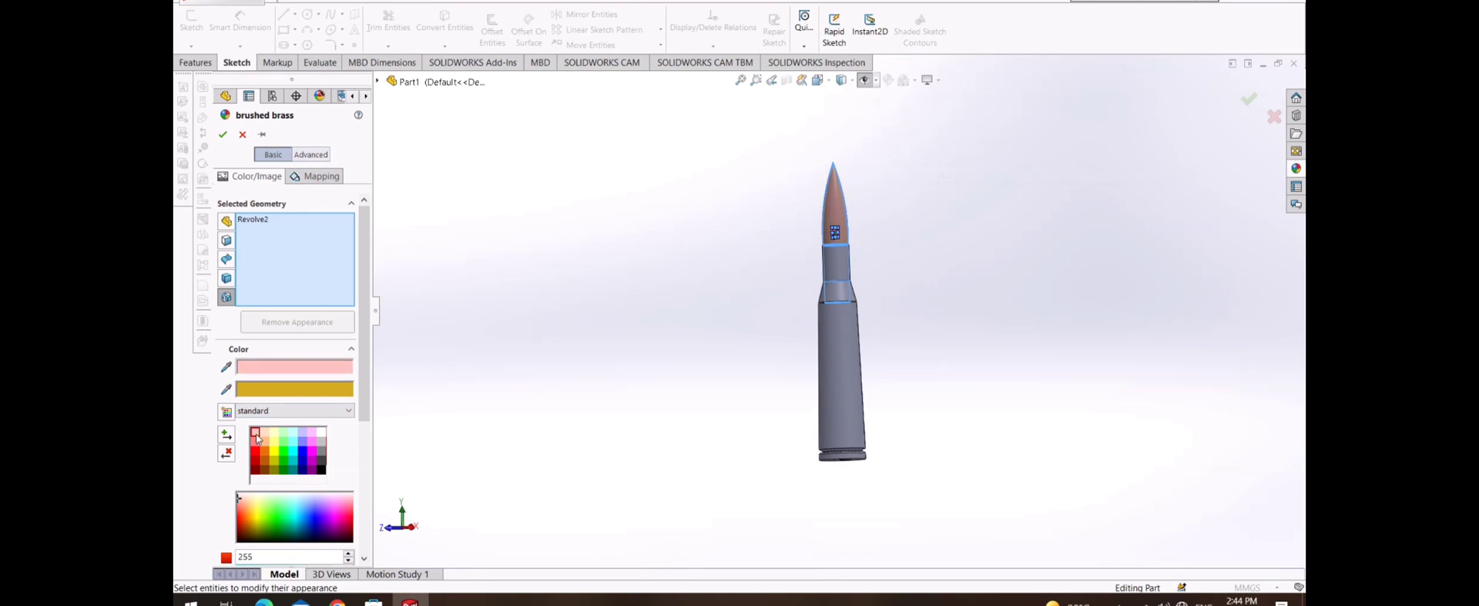
left_click_drag(237, 499, 243, 505)
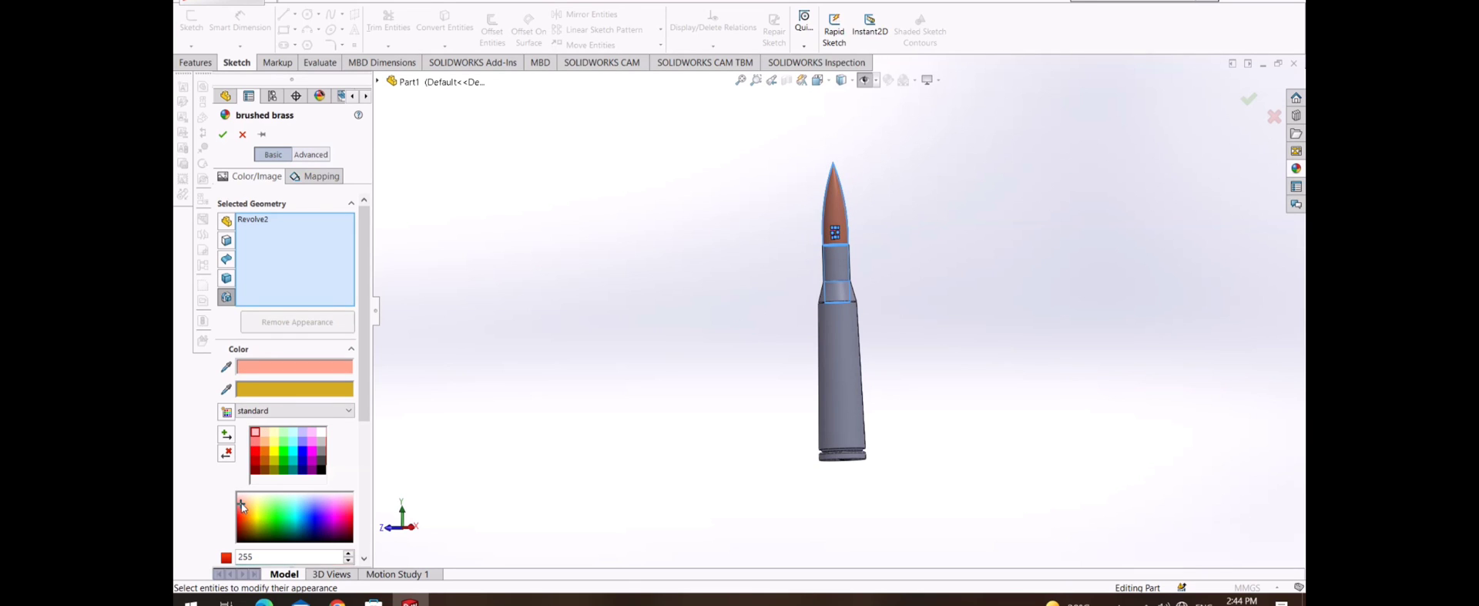
left_click(236, 134)
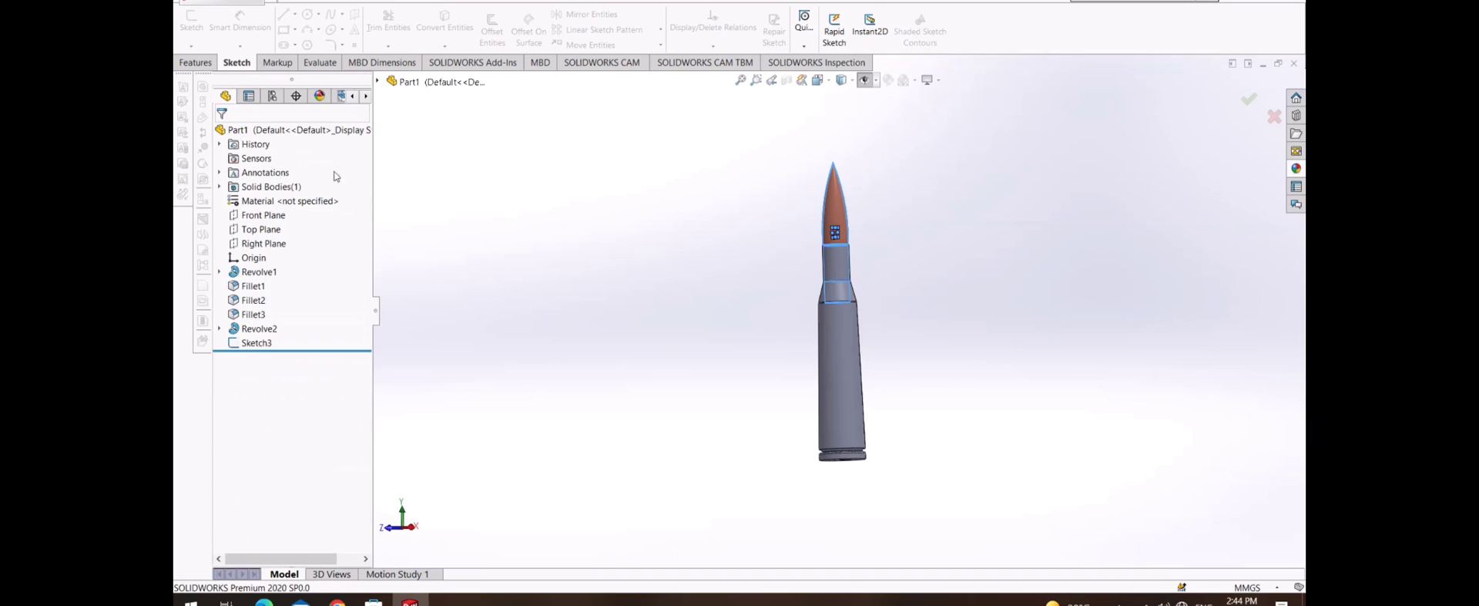
- Apply brushed brass to the Revolve1 casing and shift its colour to yellow
right_click(268, 271)
left_click(331, 249)
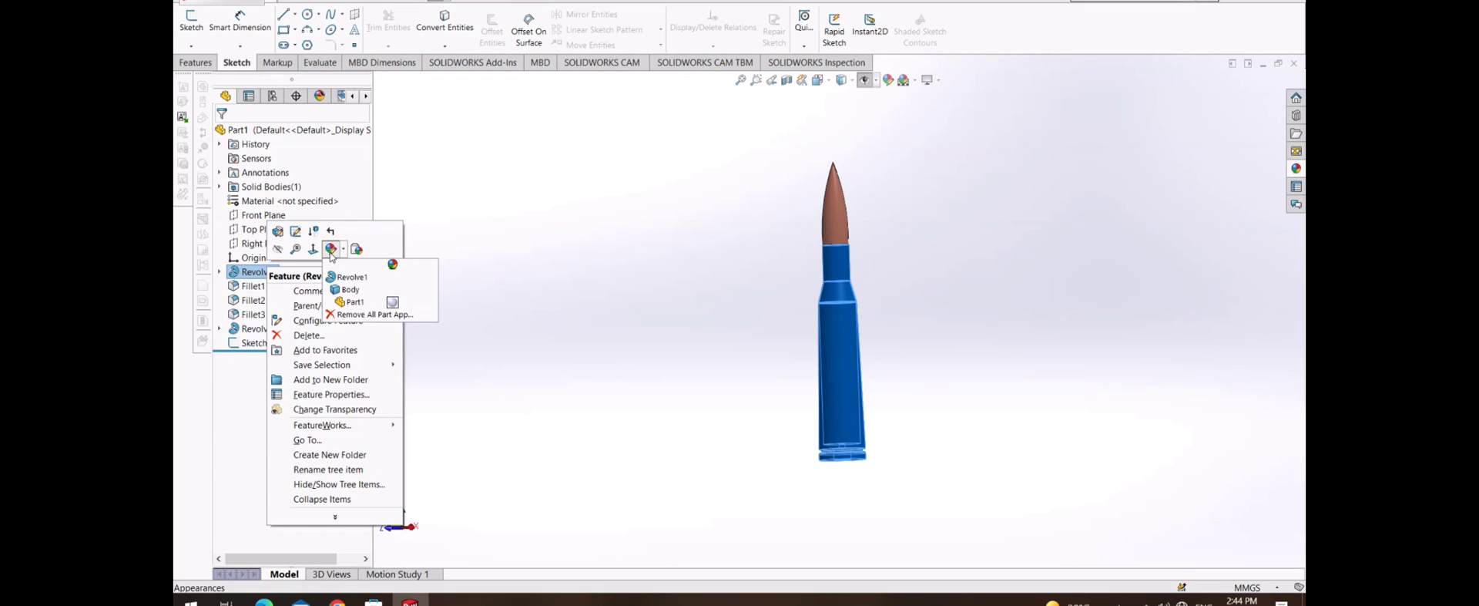
left_click(350, 277)
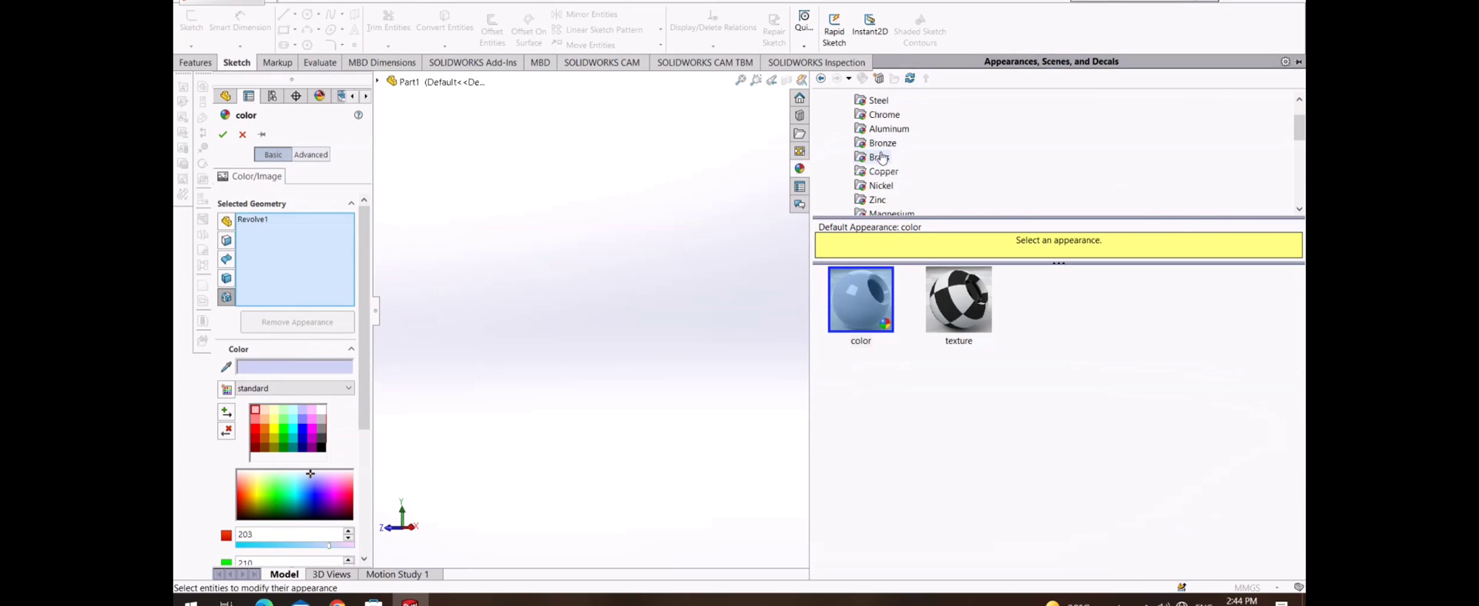
left_click(882, 157)
left_click(964, 308)
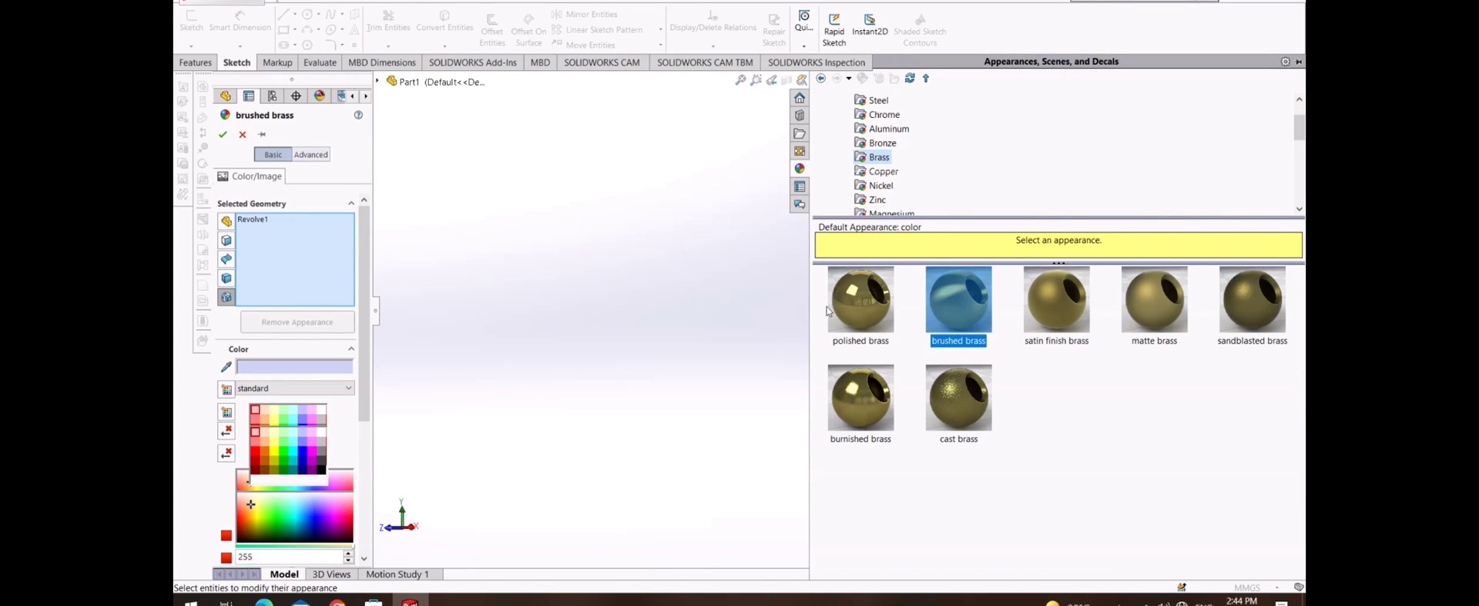
middle_click_drag(559, 491, 371, 414)
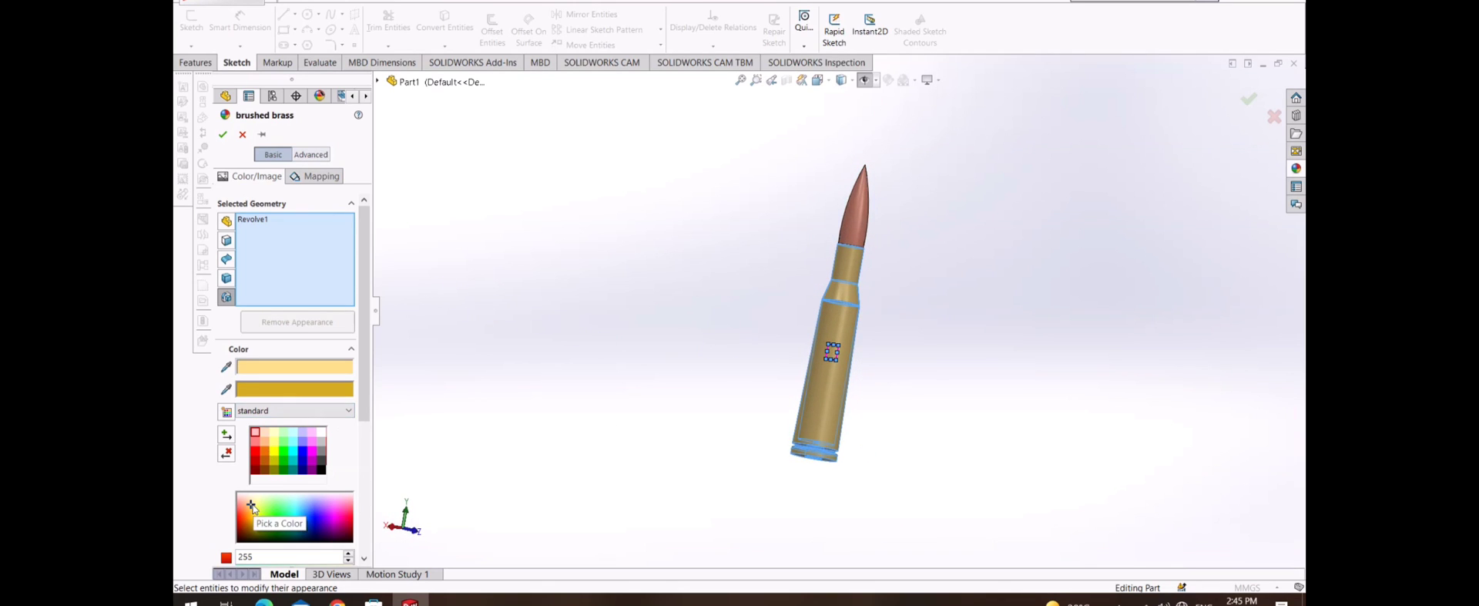
left_click(261, 509)
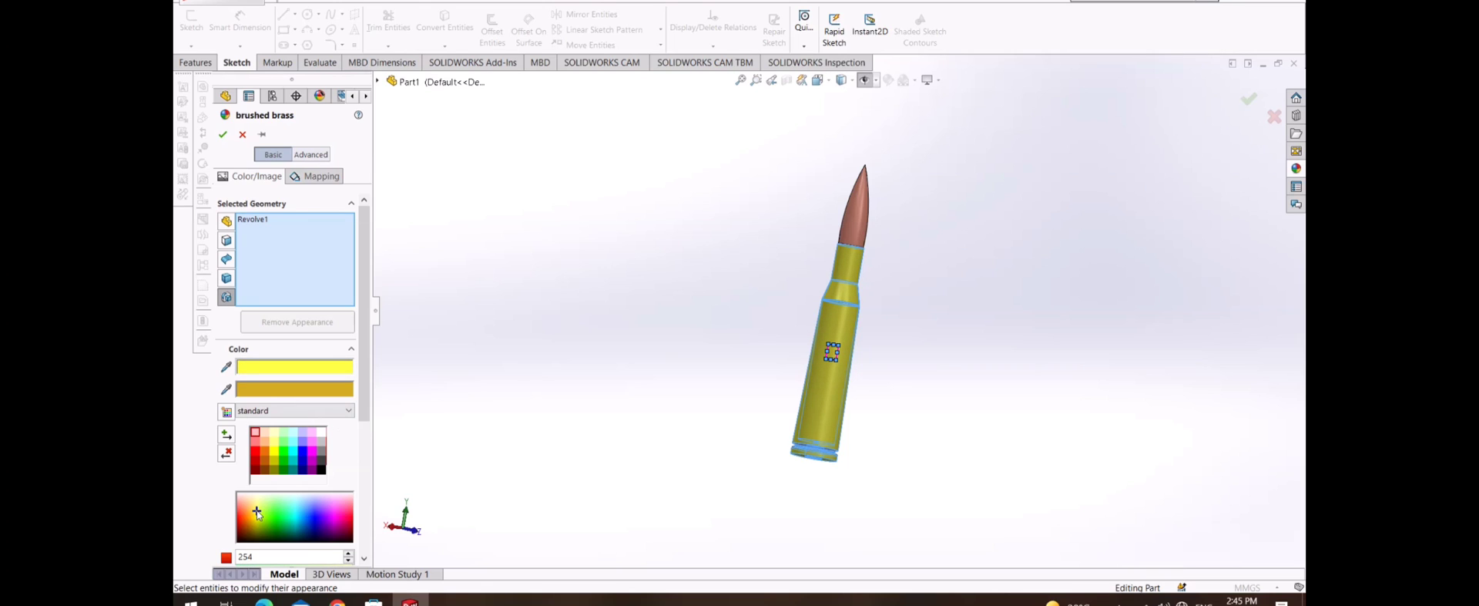
left_click_drag(257, 513, 254, 513)
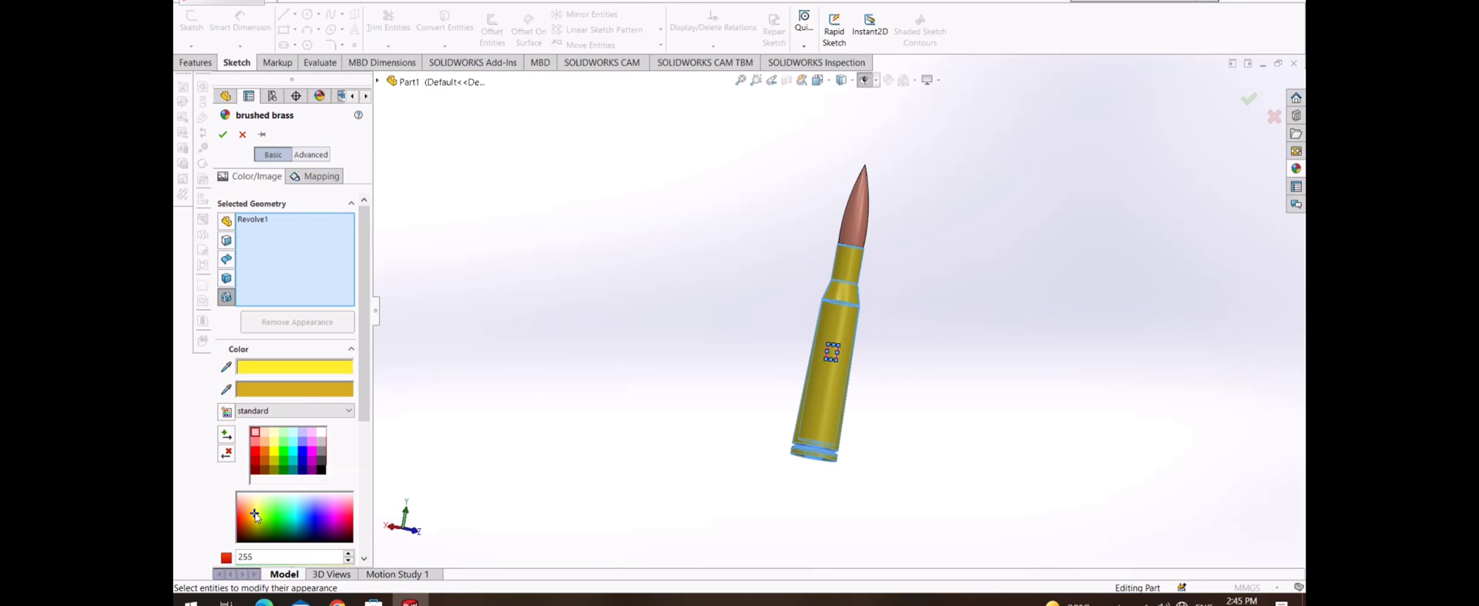
left_click(220, 135)
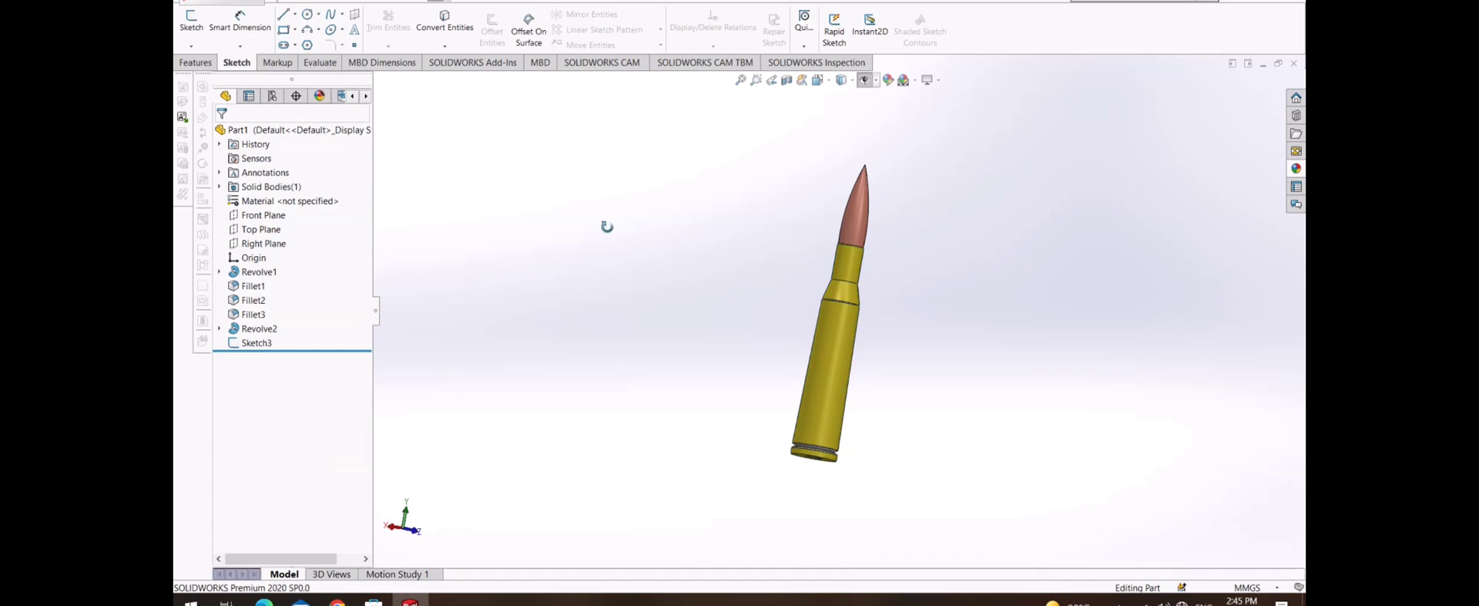
middle_click_drag(604, 224, 531, 241)
right_click(293, 218)
- View the Front Plane normal-to and enable the SOLIDWORKS Flow Simulation 2020 add-in
left_click(327, 200)
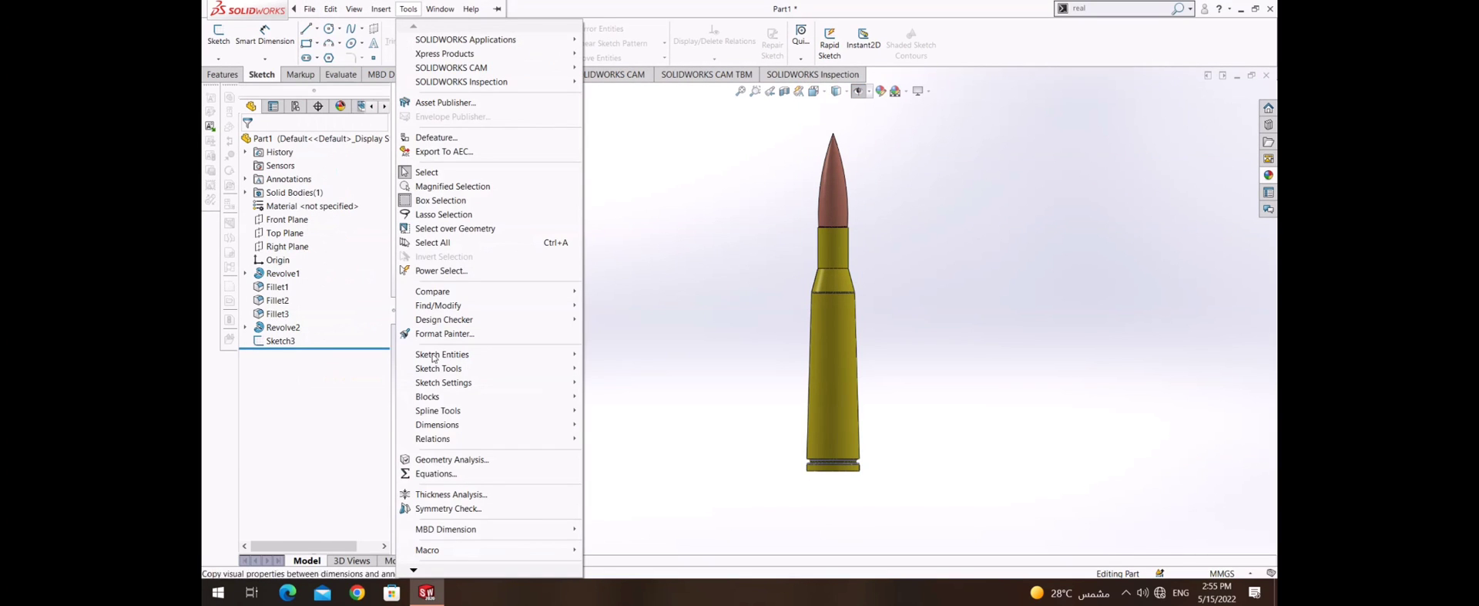
left_click(436, 515)
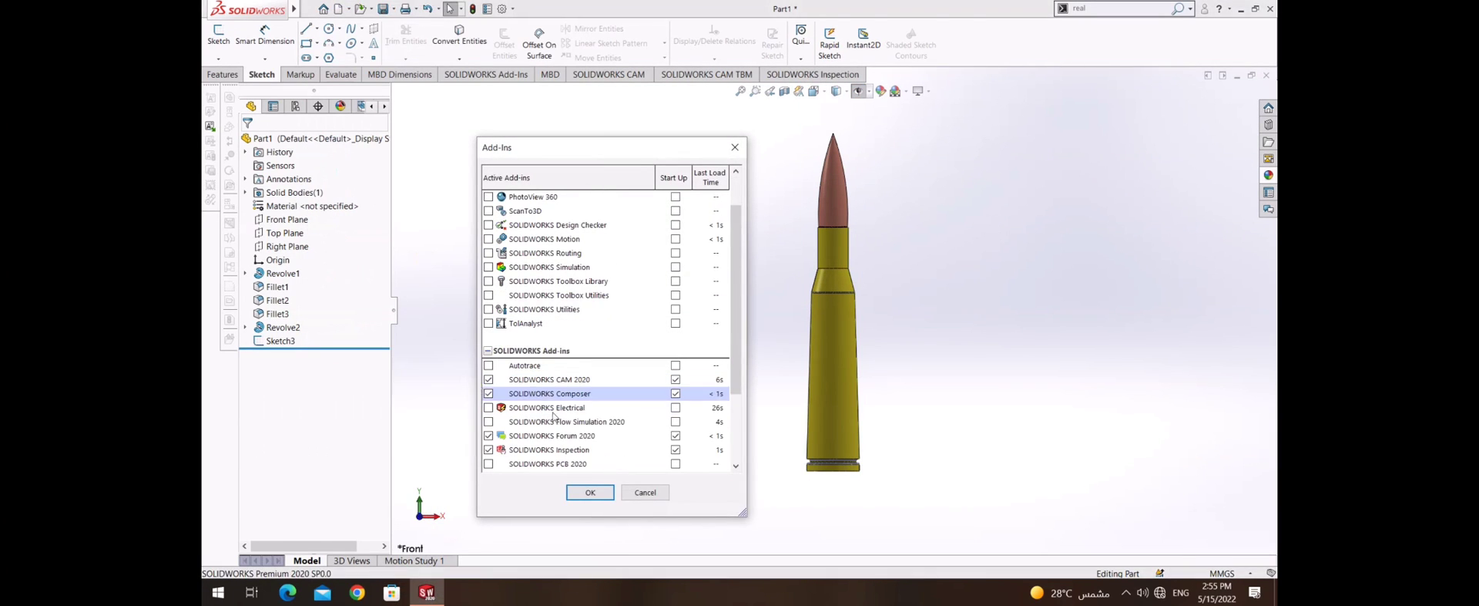
left_click(588, 491)
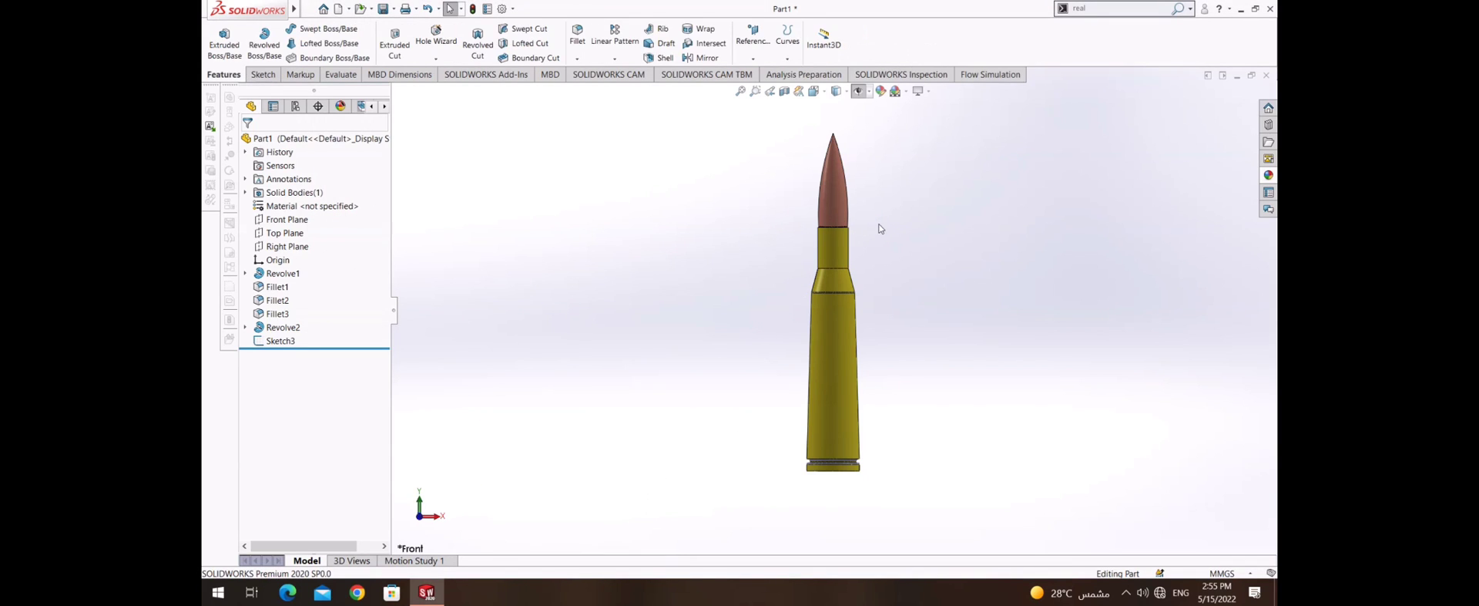
- Attempt a new Flow Simulation project and dismiss the save-first warnings
left_click(992, 73)
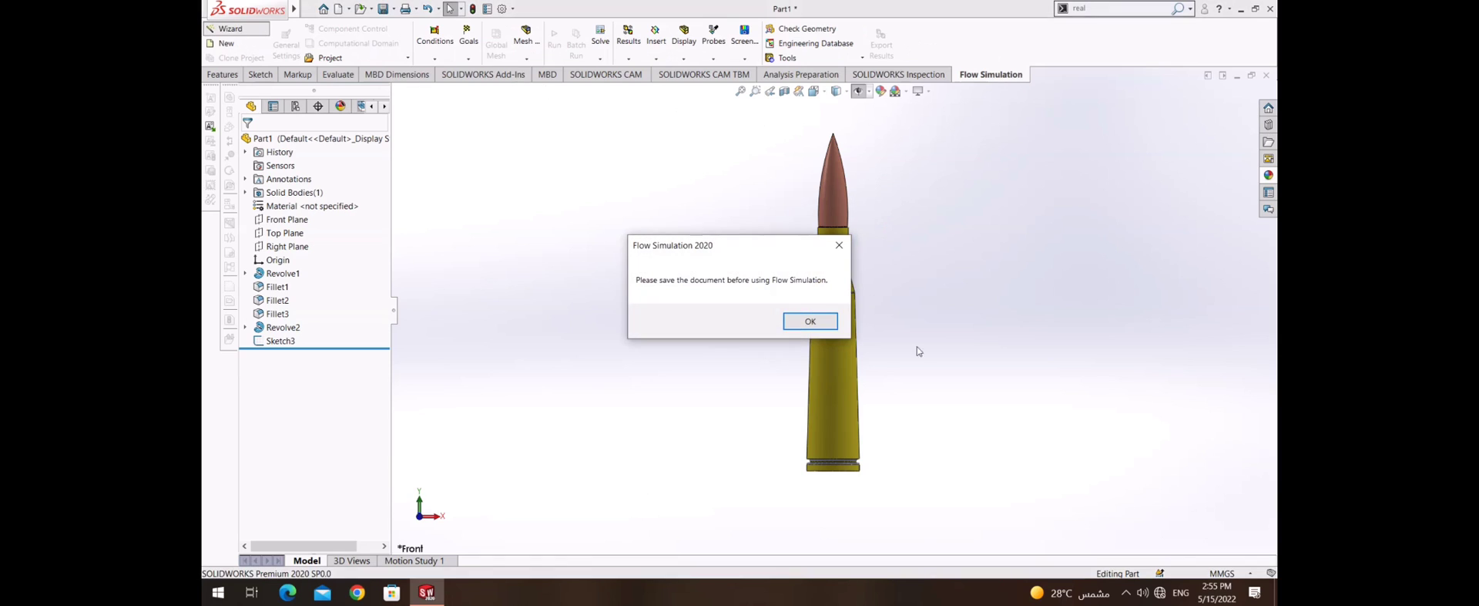
left_click(796, 322)
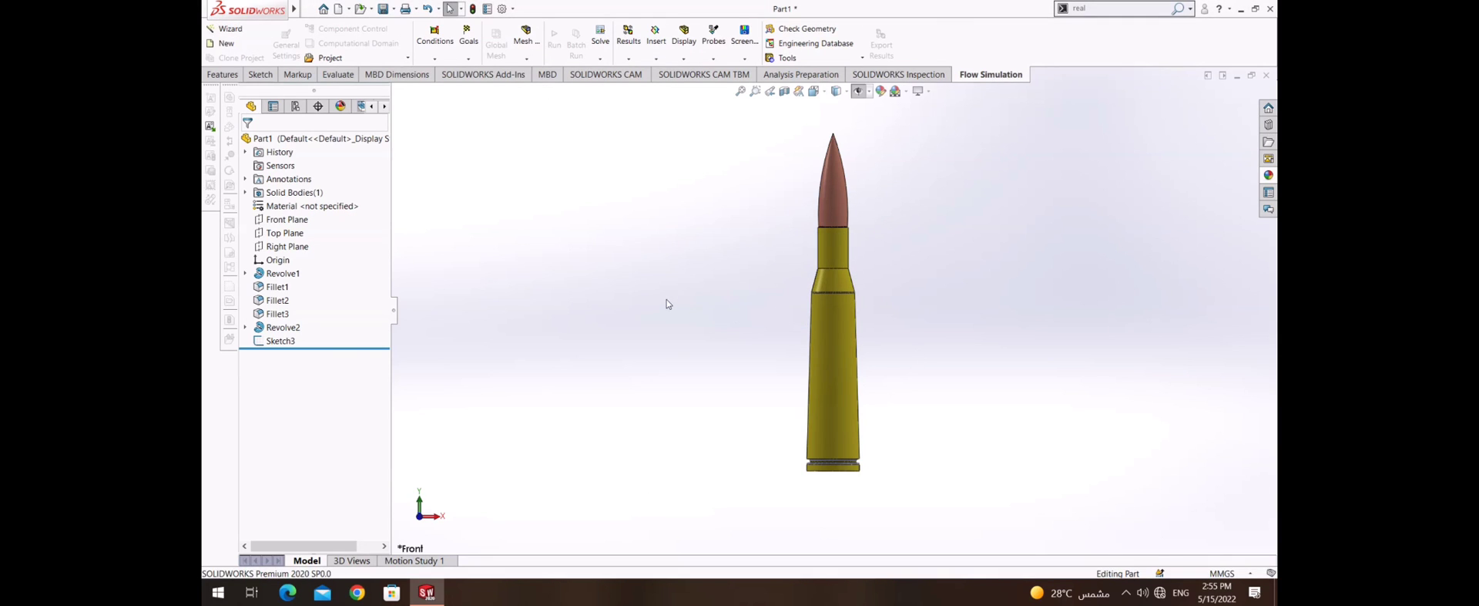
left_click(225, 29)
left_click(808, 323)
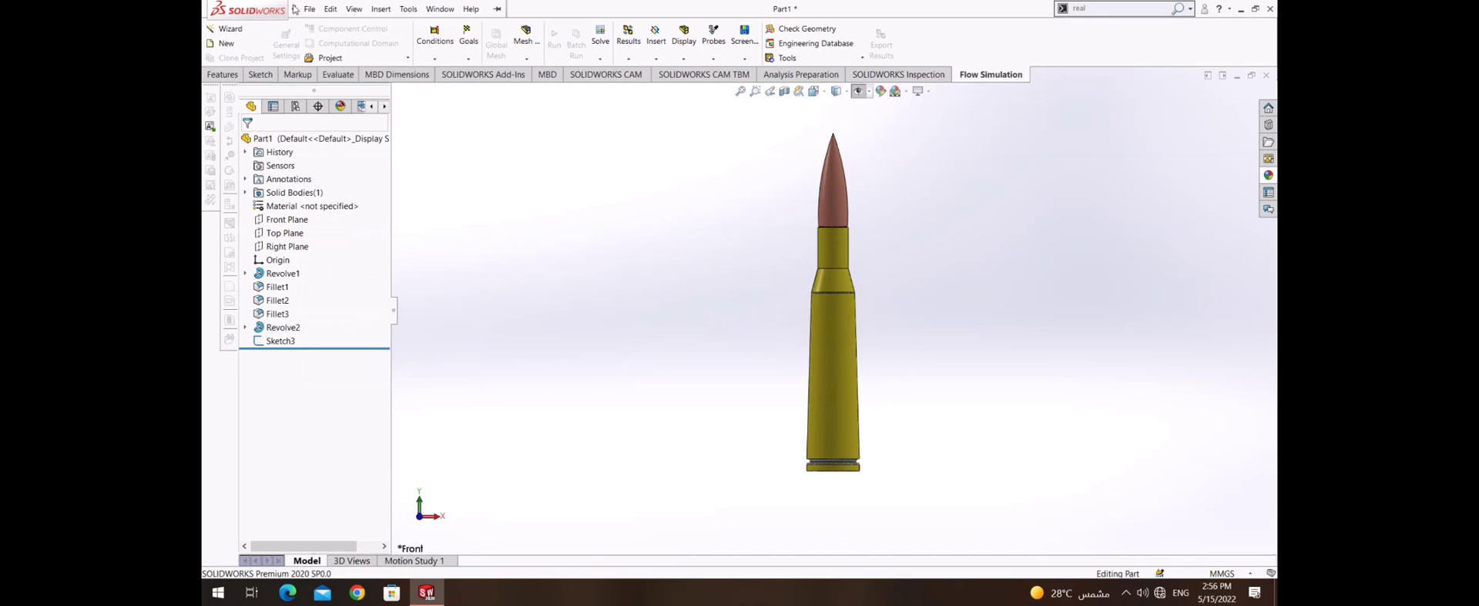
- Save the part as Part1 in Downloads, overwriting the existing file
left_click(392, 8)
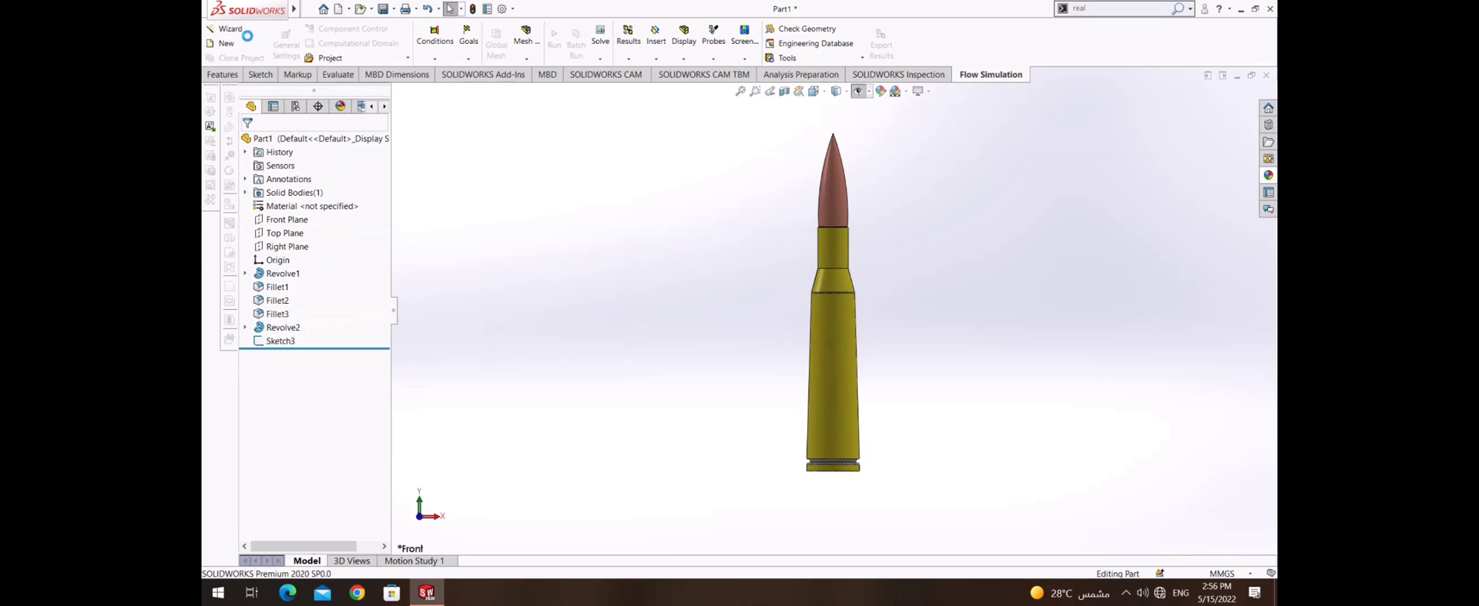
left_click(408, 37)
key("Return")
left_click(807, 304)
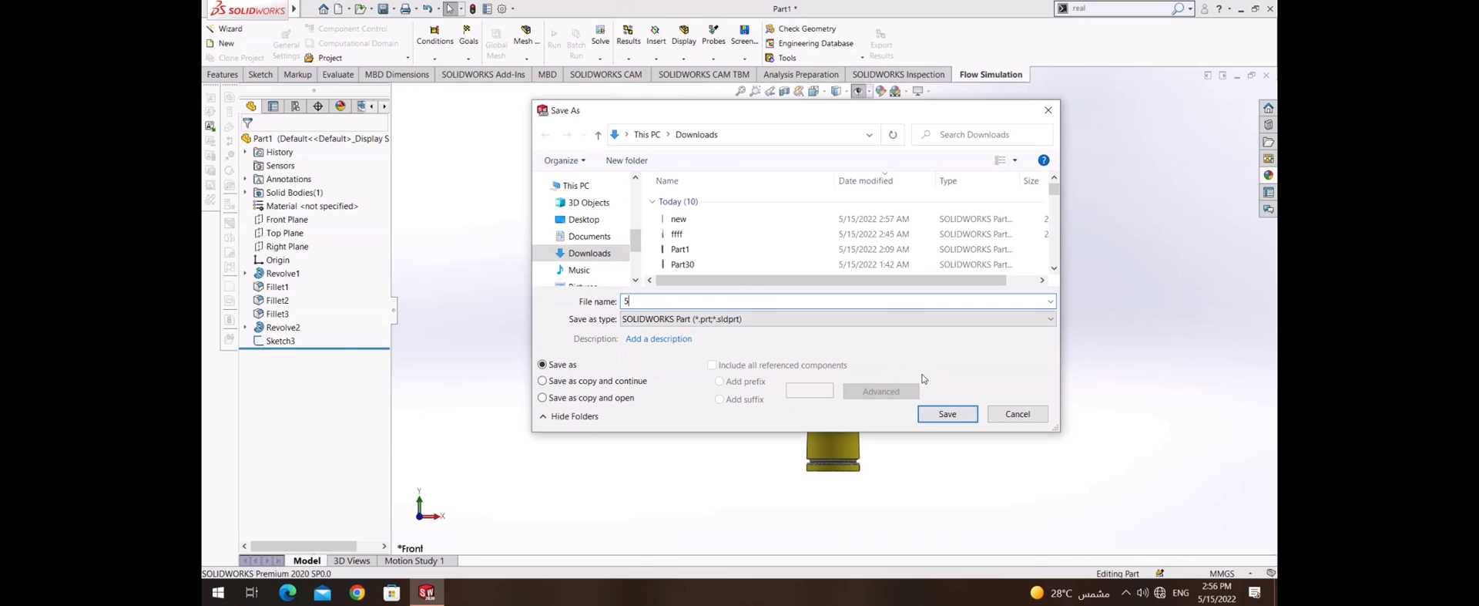
left_click(946, 415)
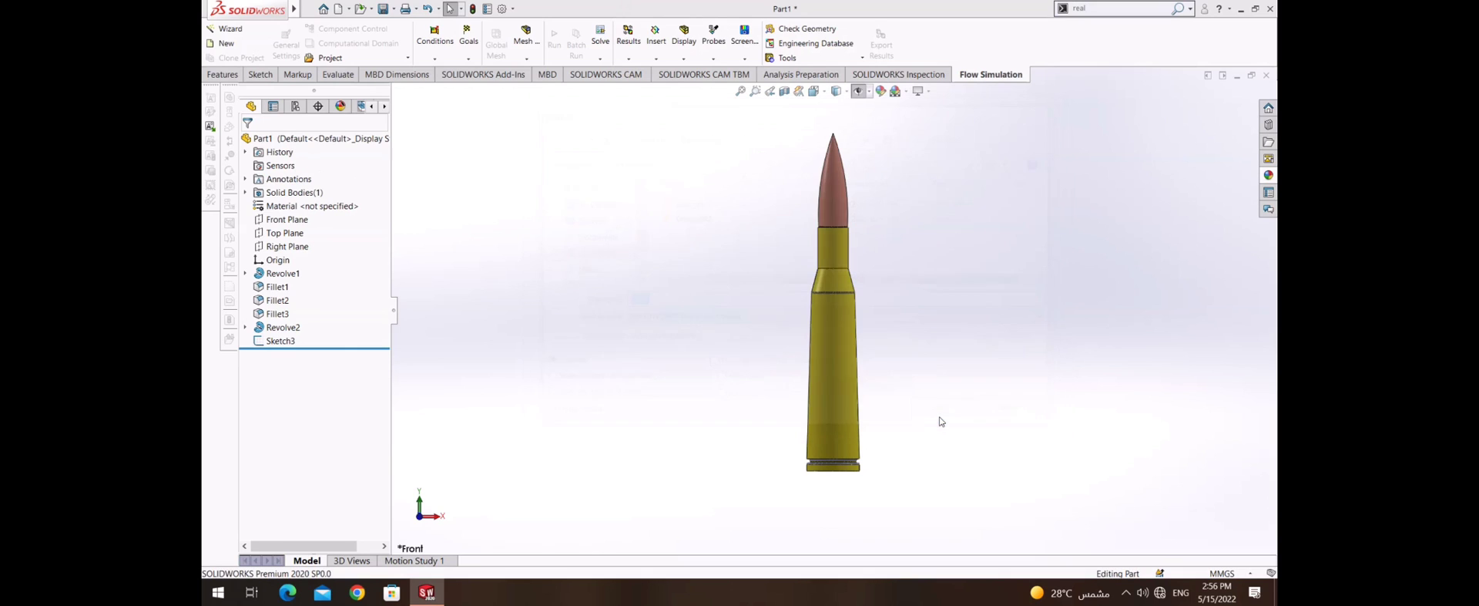
- Start the Wizard with name Project(1), default units and a gas as the fluid
left_click(237, 31)
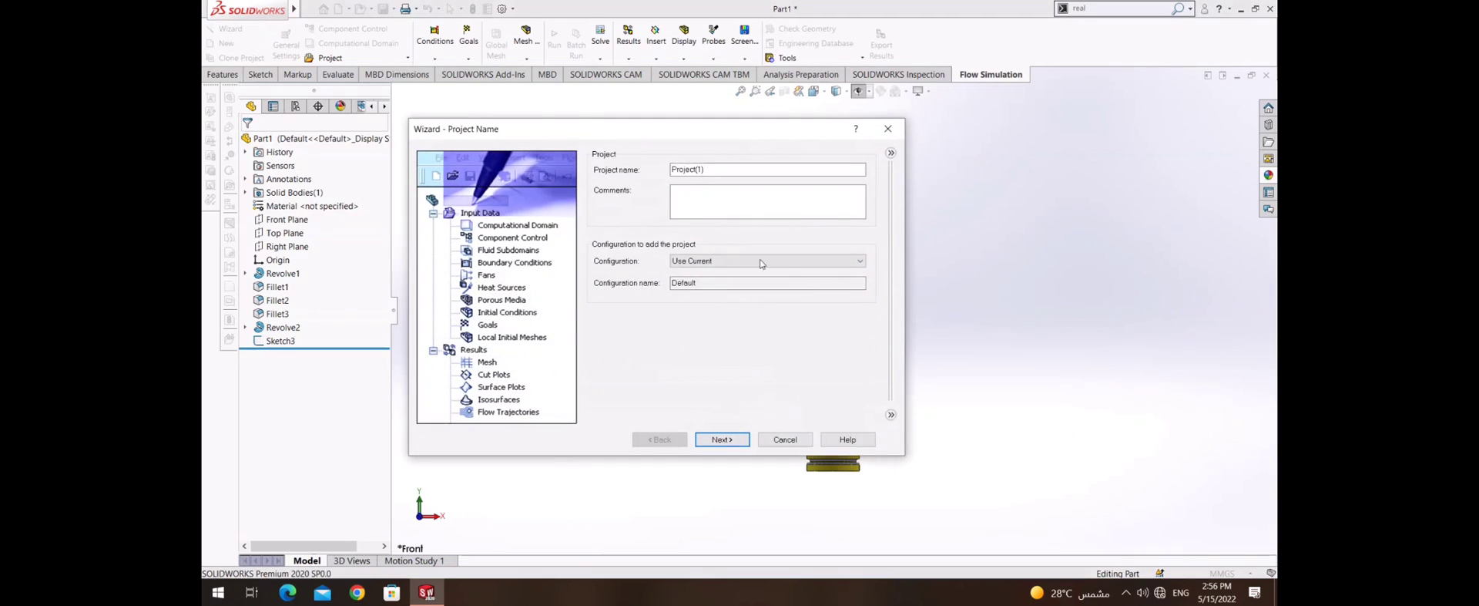
left_click(734, 438)
left_click(720, 439)
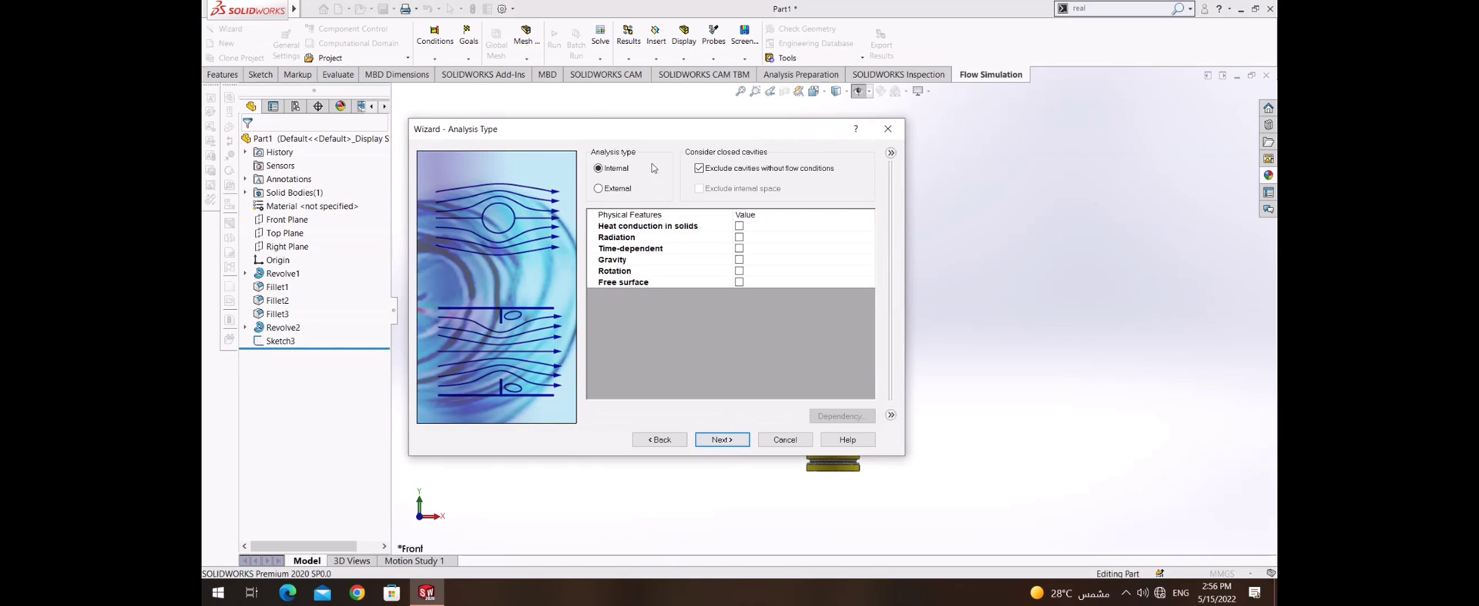
left_click(732, 439)
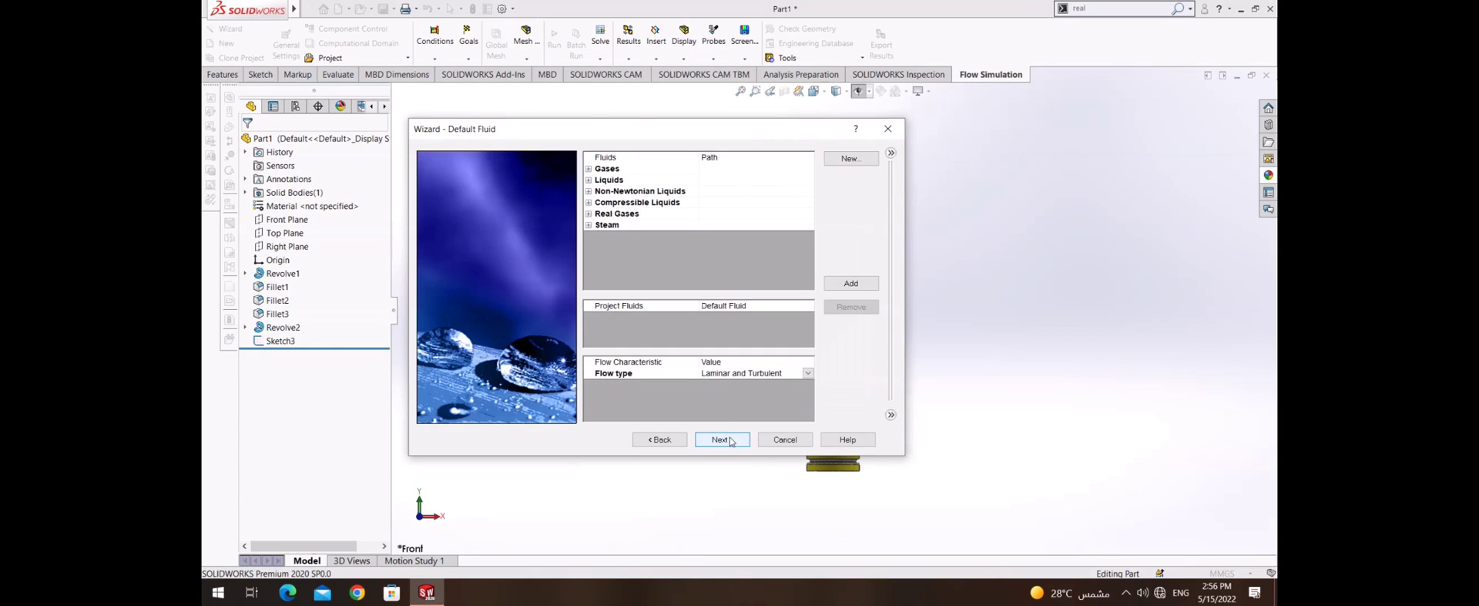
left_click(589, 168)
double_click(617, 202)
left_click(722, 439)
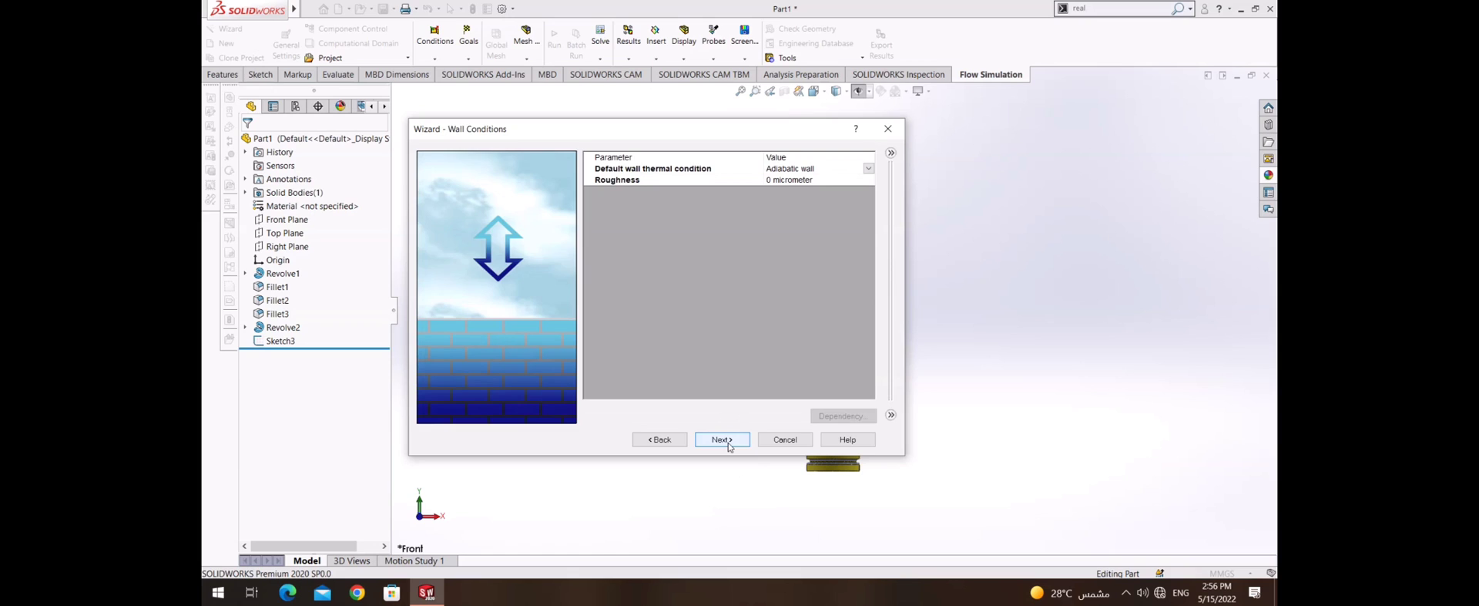
left_click(722, 439)
- Set the initial Y-direction velocity to -500 m/s and finish the wizard
mouse_move(647, 140)
left_mouse_down()
mouse_move(1154, 190)
mouse_move(817, 191)
mouse_move(610, 149)
left_mouse_up()
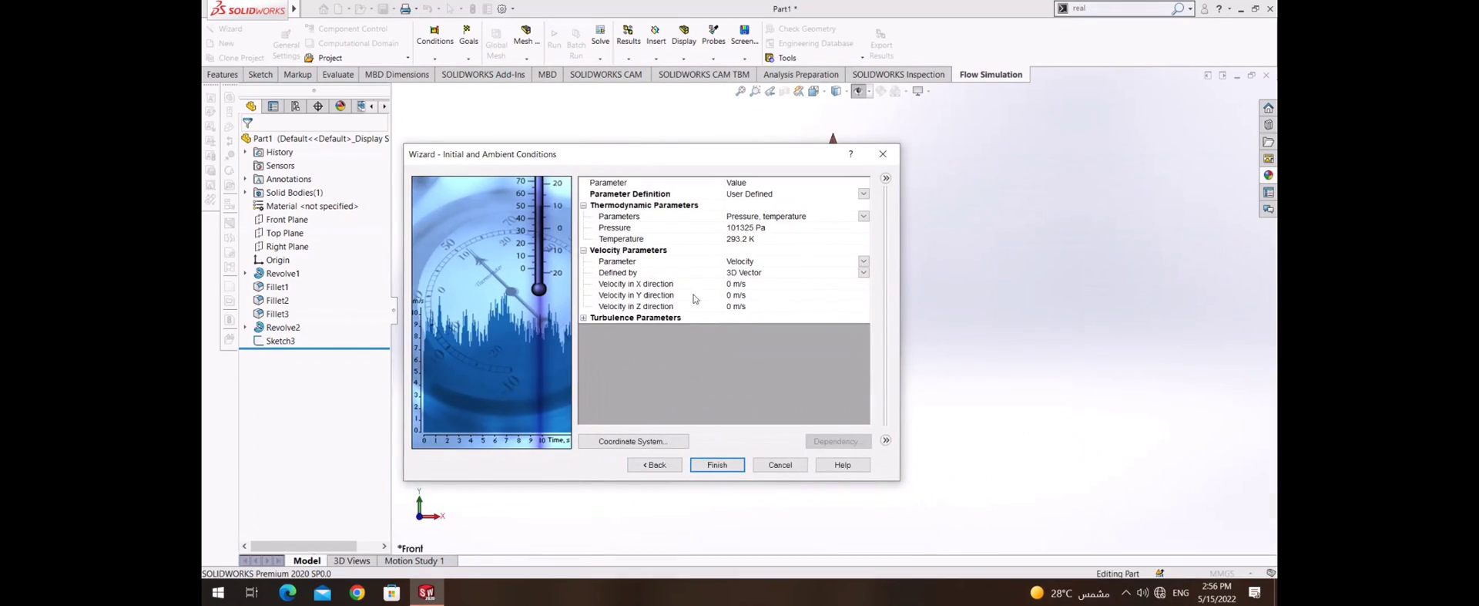
left_click(738, 296)
left_click(737, 296)
type("-500")
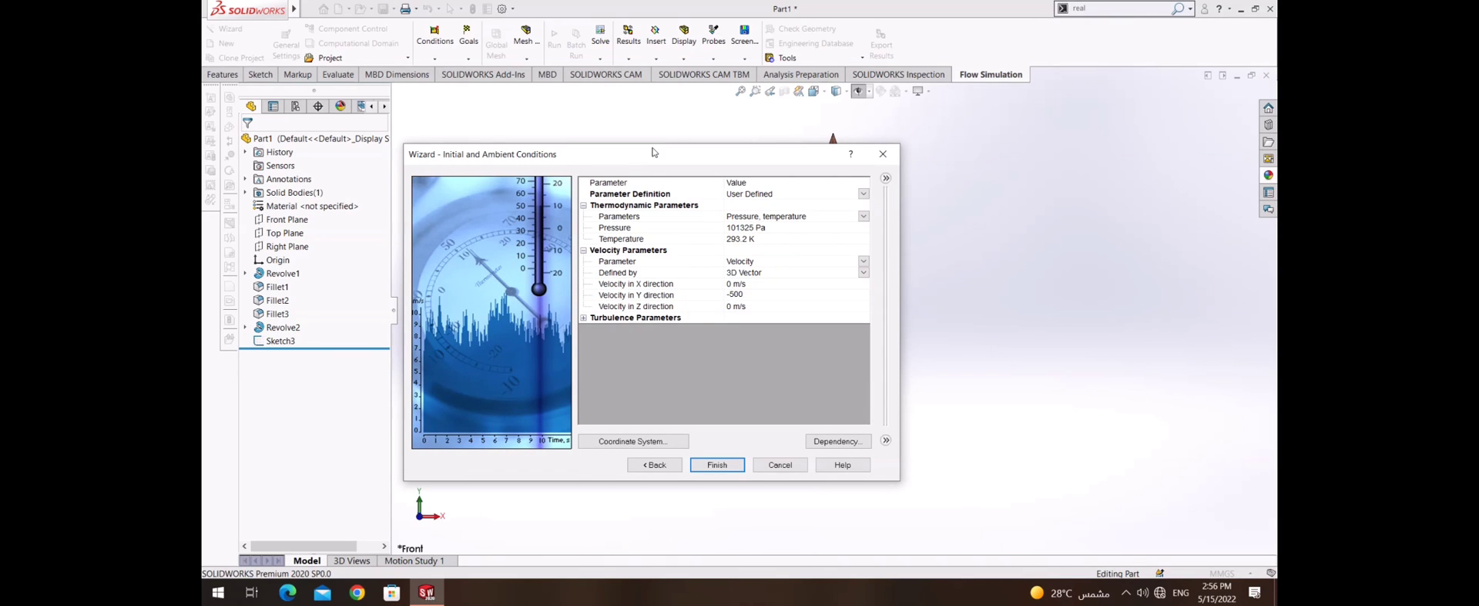
mouse_move(656, 152)
left_mouse_down()
mouse_move(1017, 202)
mouse_move(672, 136)
left_mouse_up()
left_click(676, 425)
left_click(773, 490)
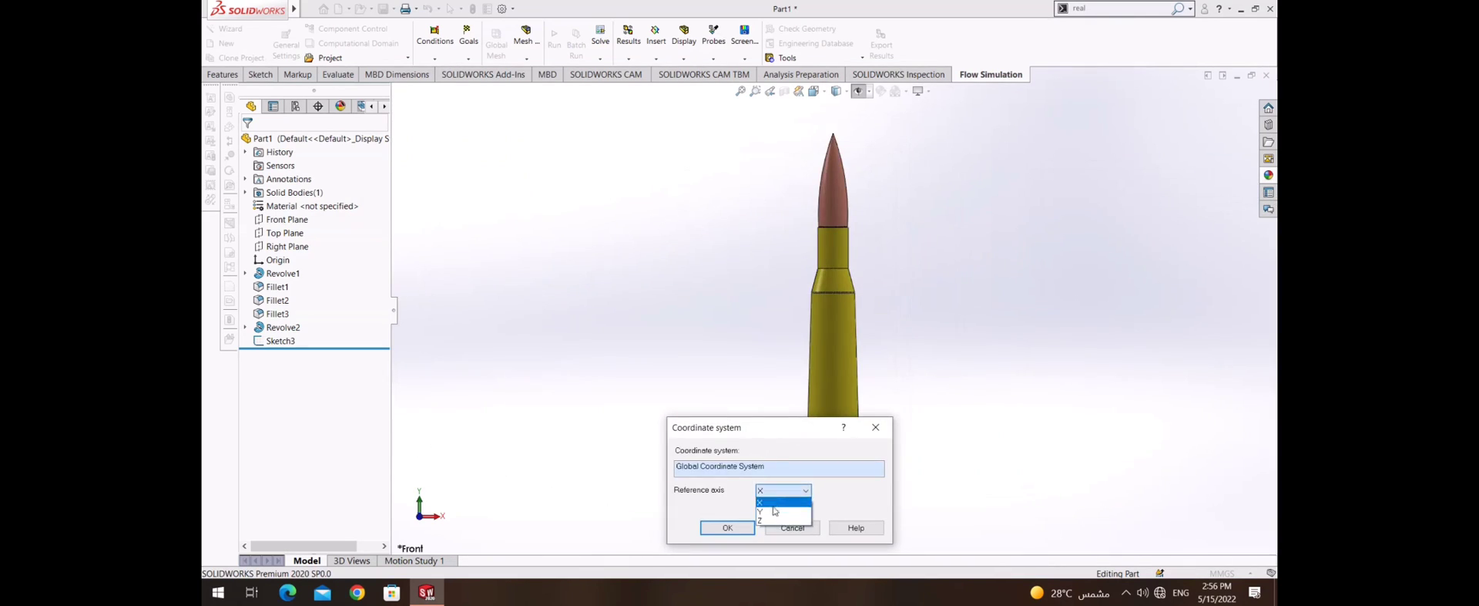
left_click(748, 528)
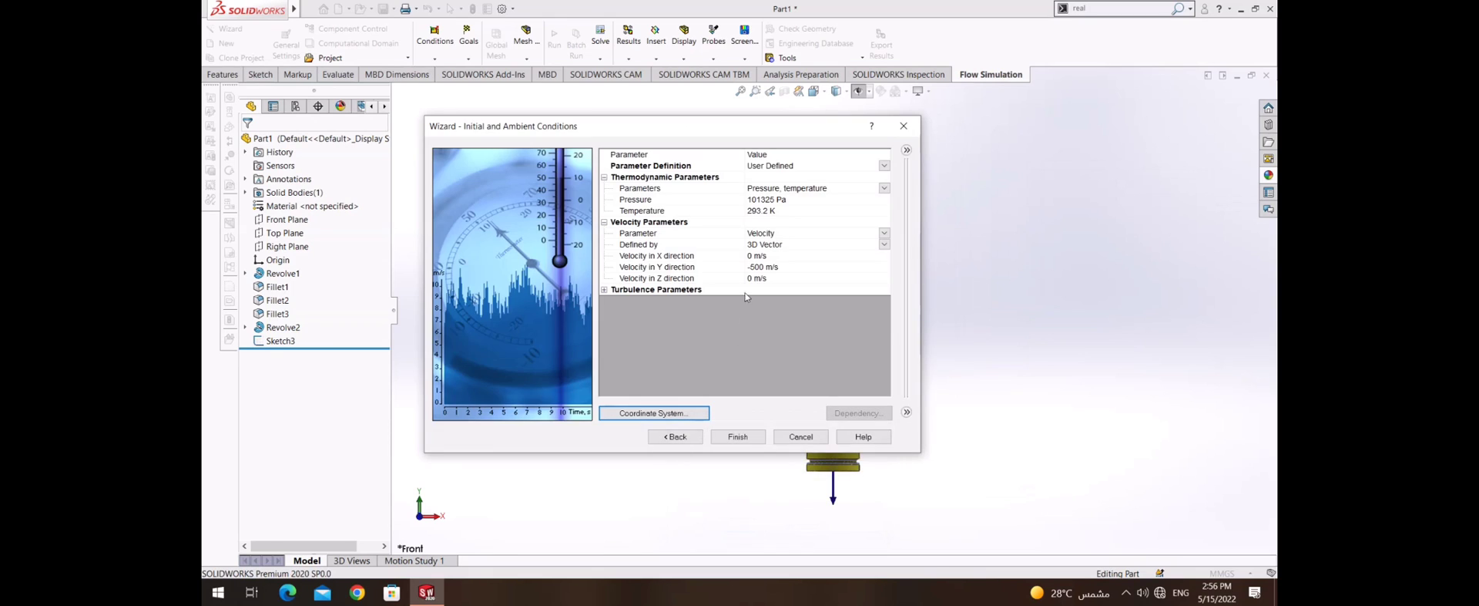
left_click(738, 437)
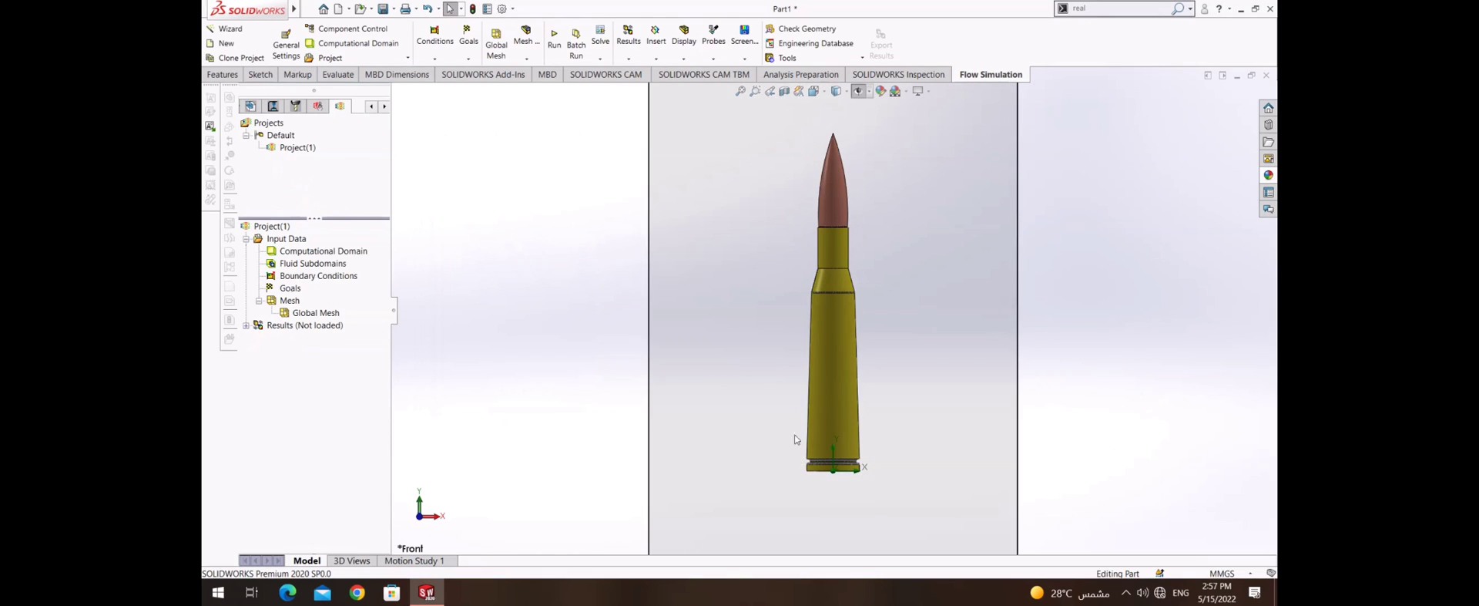
- Shrink the computational domain by pulling in its bottom, left and right boundaries
key("f")
right_click(286, 289)
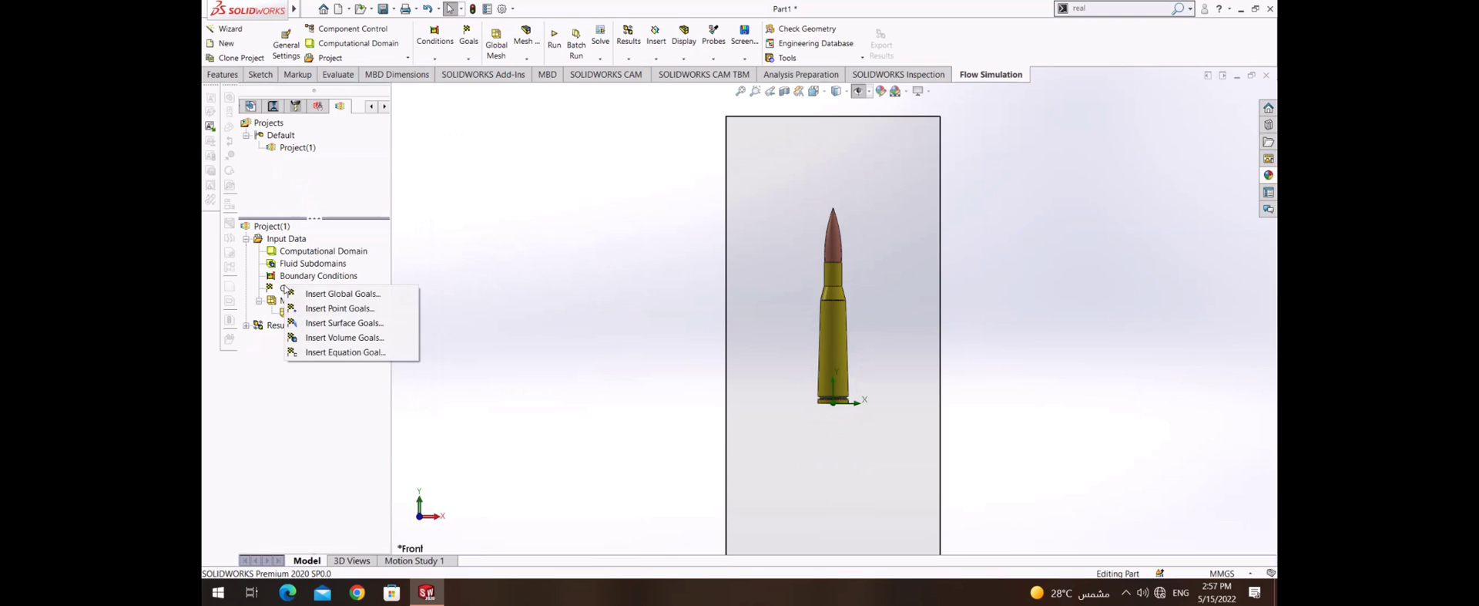
left_click(316, 293)
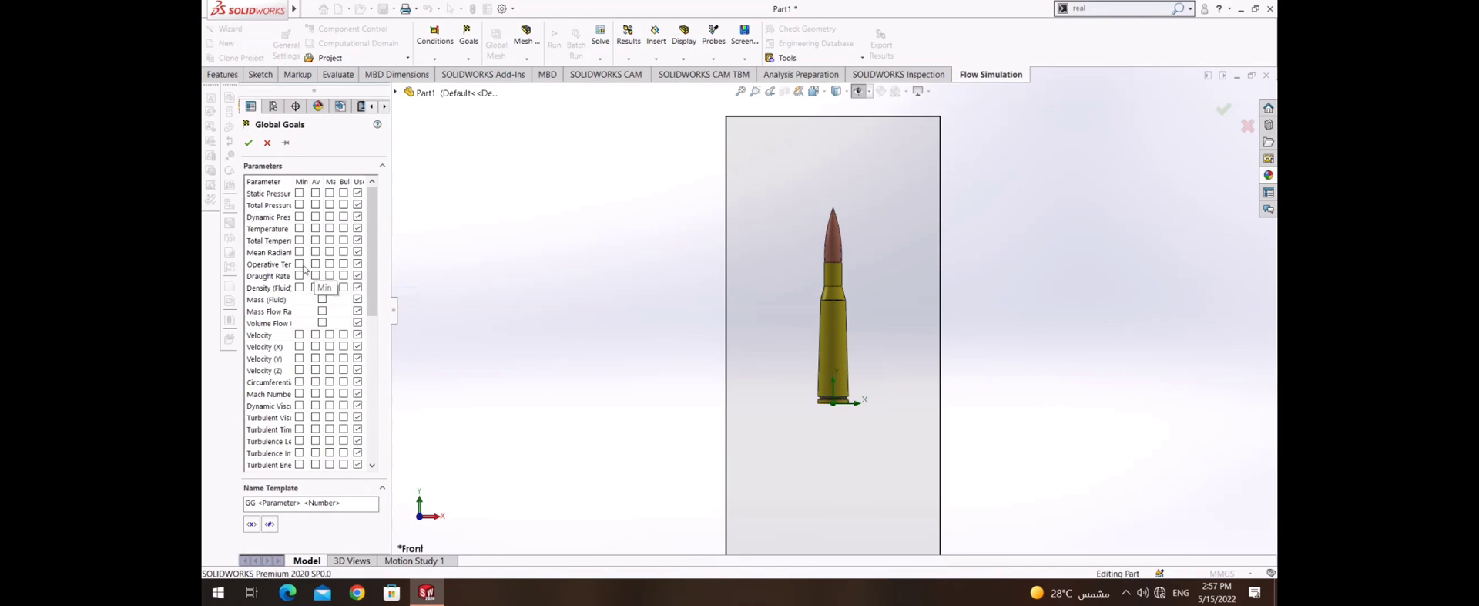
left_click(267, 143)
left_click(324, 251)
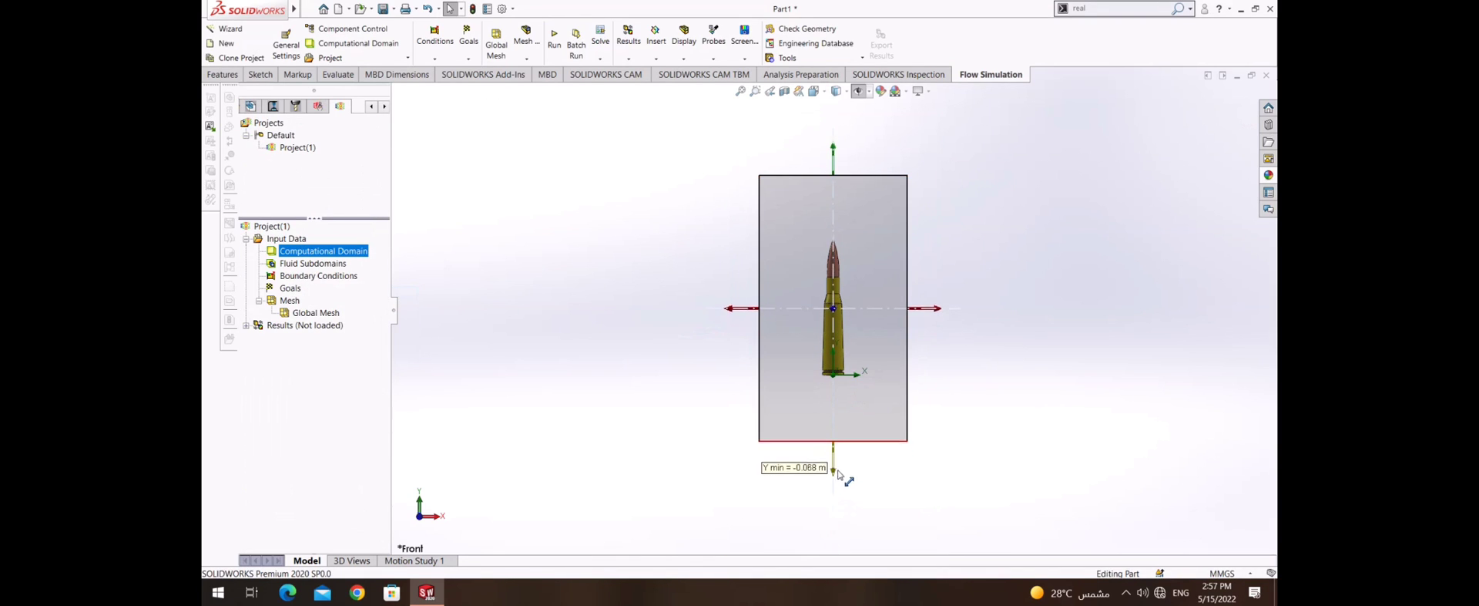
left_click_drag(839, 474, 839, 470)
left_click_drag(732, 310, 746, 308)
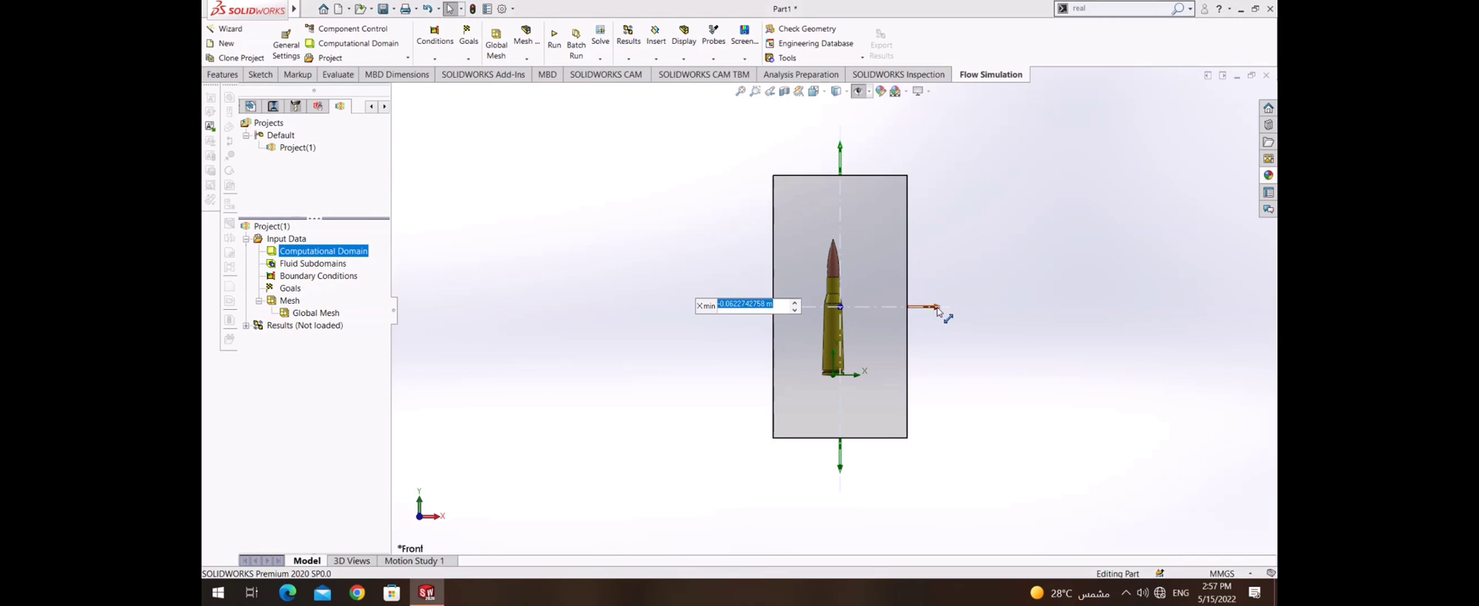
left_click_drag(941, 306, 924, 307)
key("ctrl+3")
key("Escape")
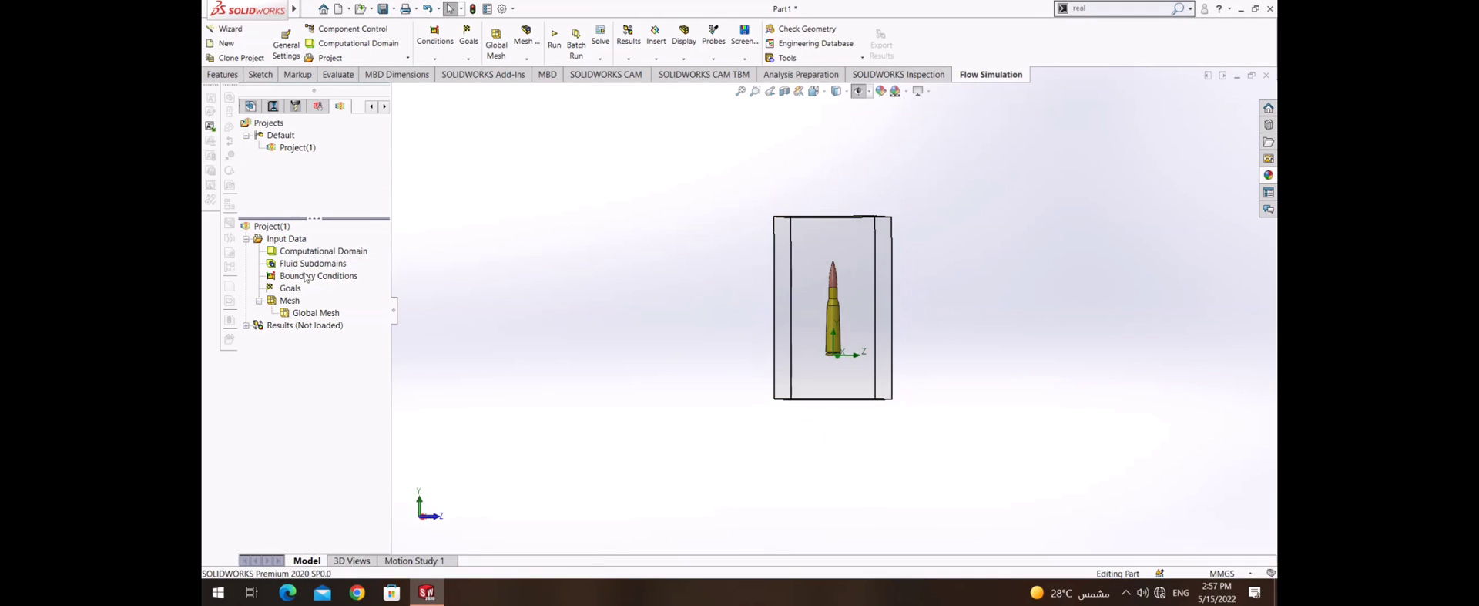
- Insert global goals for average pressures, temperature, velocity, Mach number and friction force
right_click(294, 290)
left_click(339, 290)
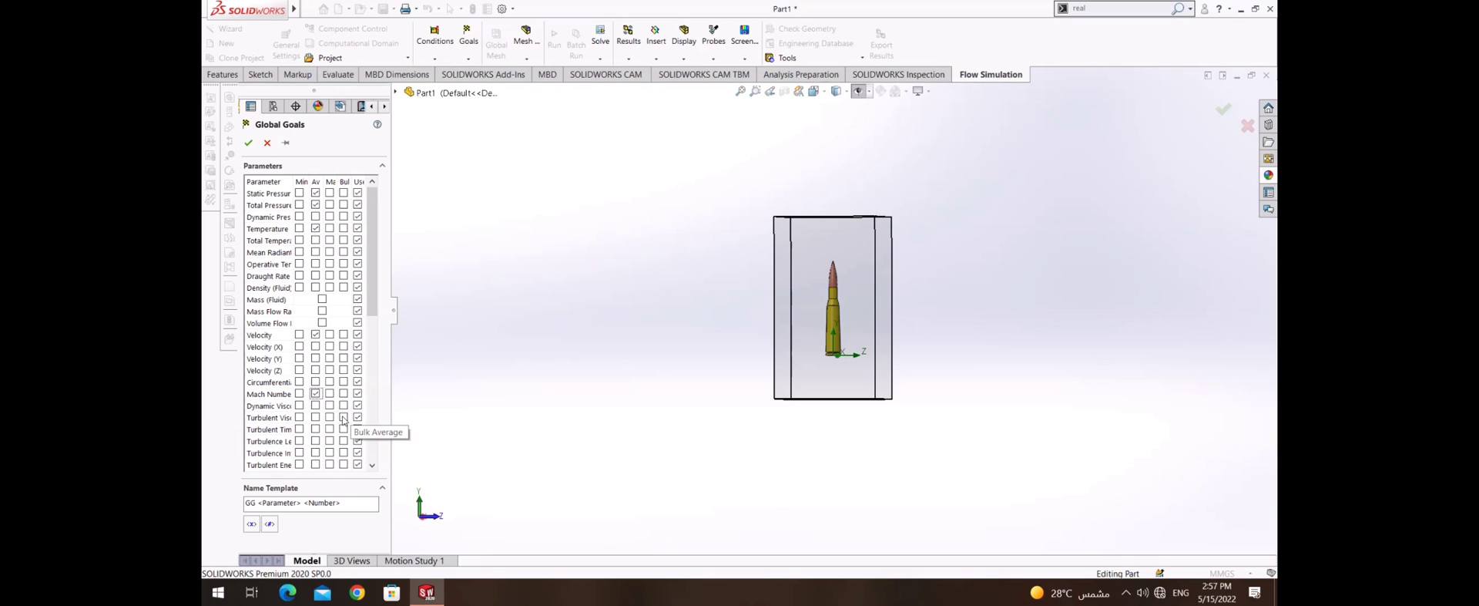
scroll(343, 419, "down", 2)
scroll(344, 419, "down", 3)
scroll(344, 420, "down", 2)
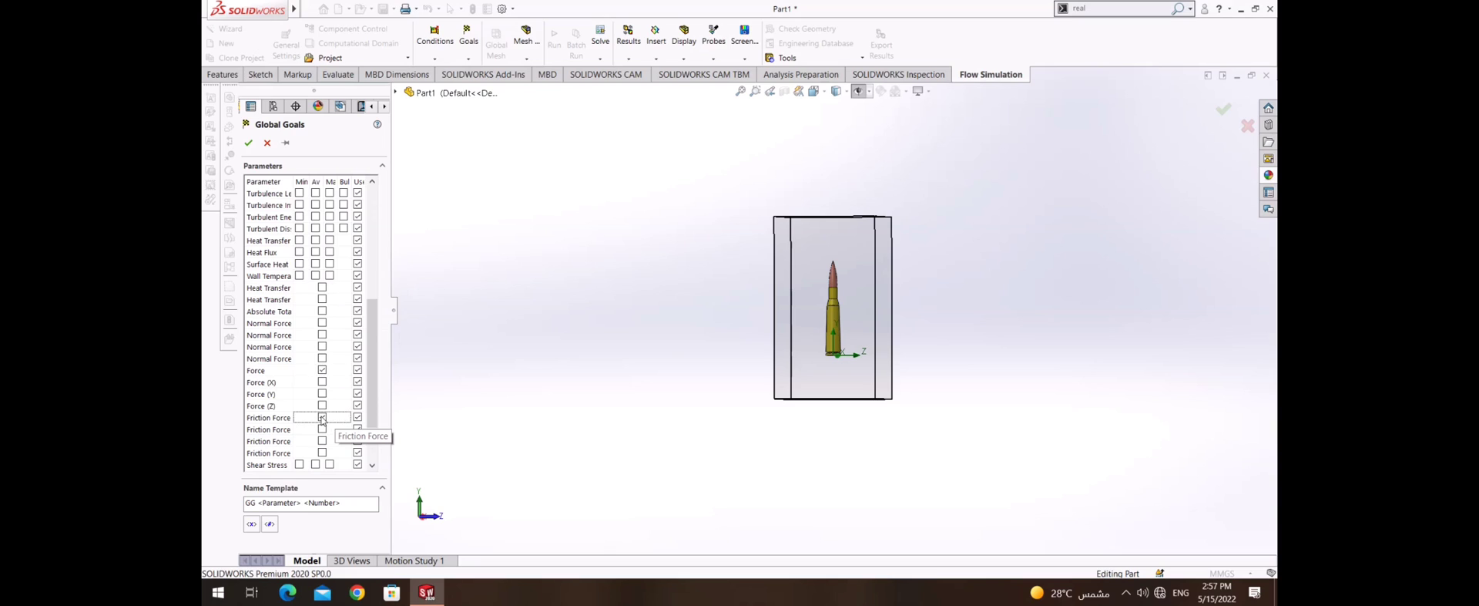
scroll(323, 437, "down", 2)
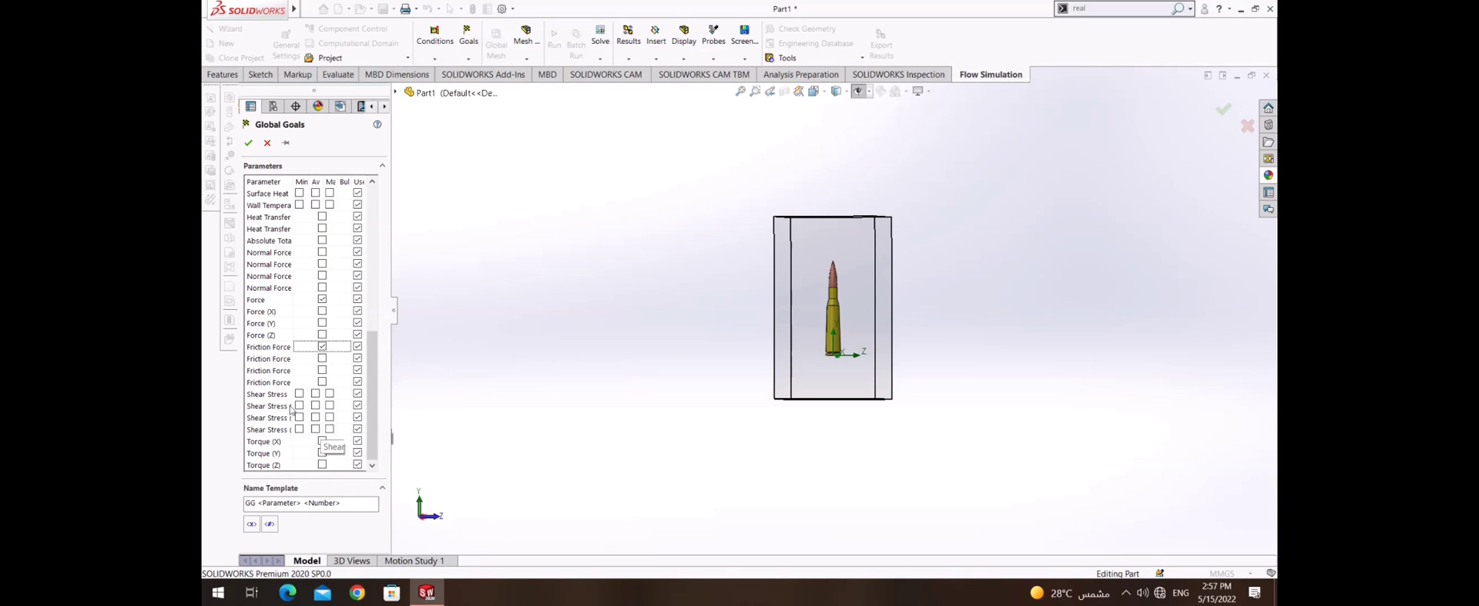
- Confirm the global goals, run a new calculation and maximize the Solver window
left_click(248, 144)
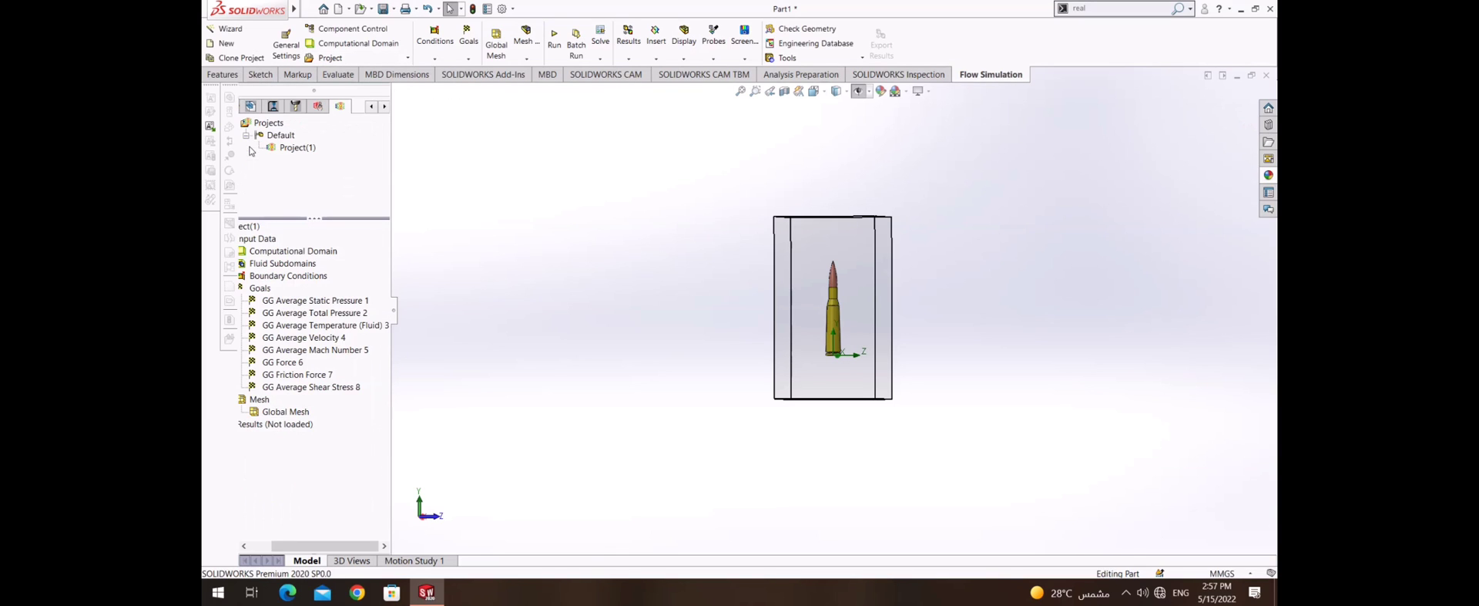
left_click(552, 46)
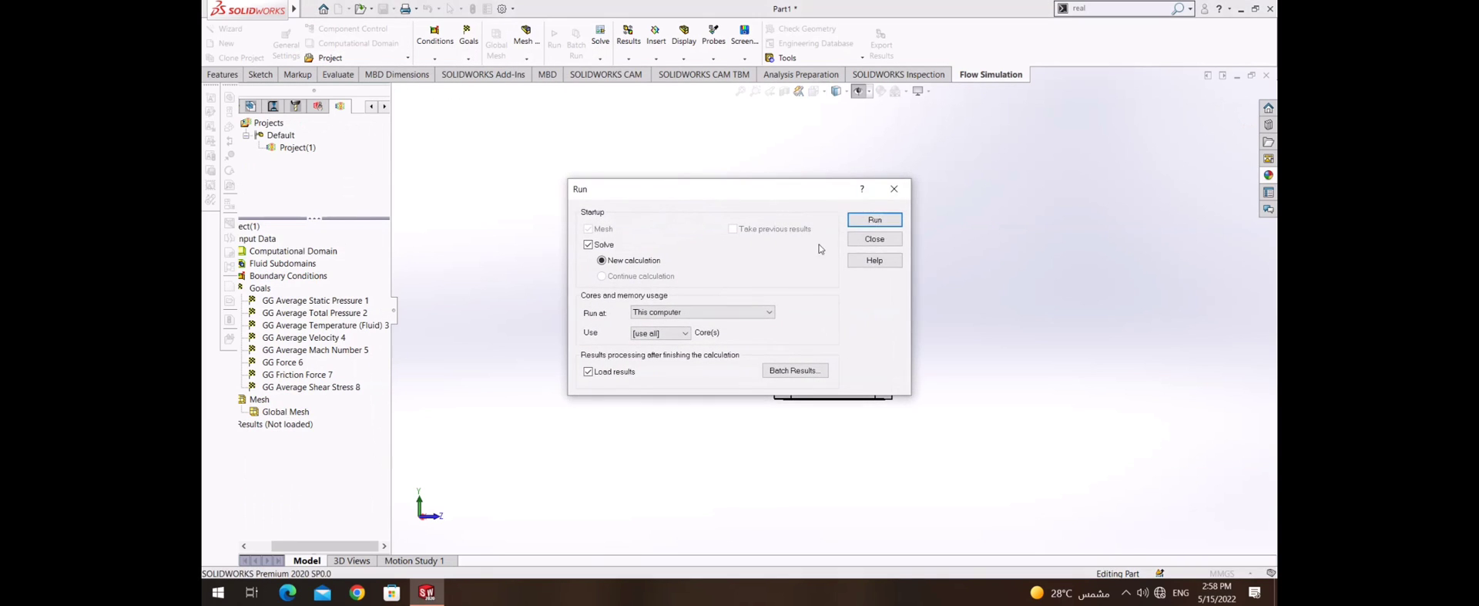
left_click(854, 223)
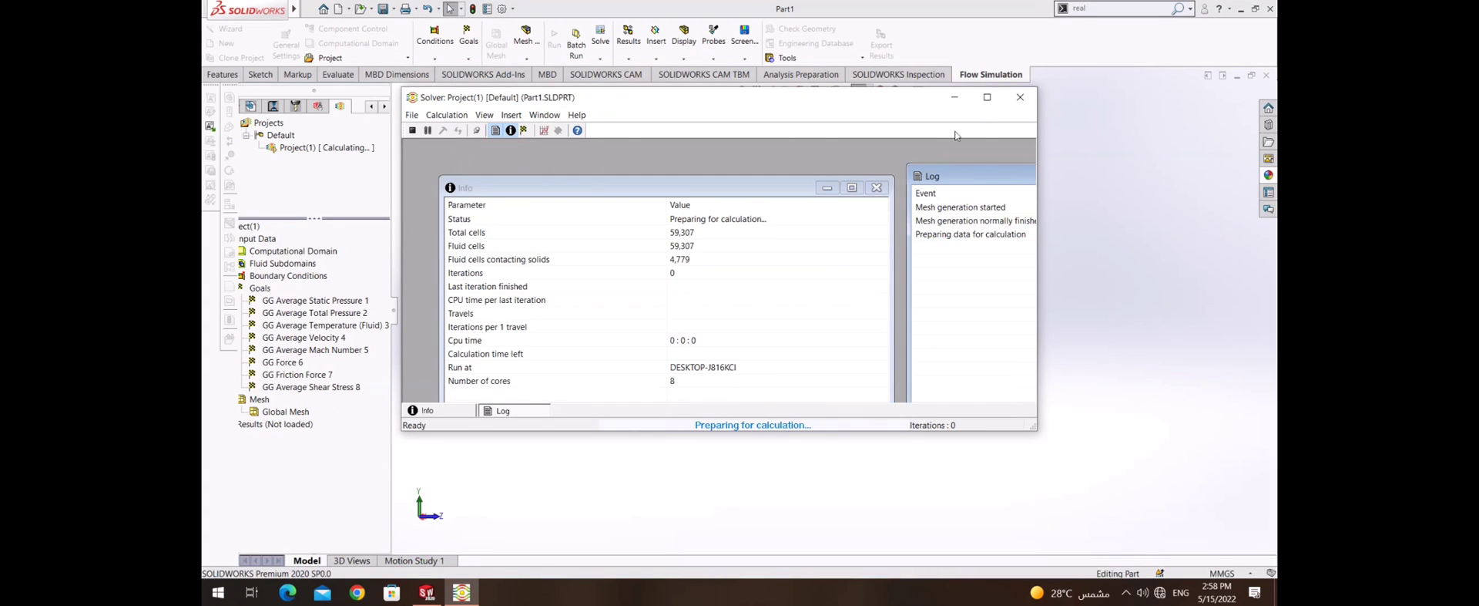
left_click(987, 97)
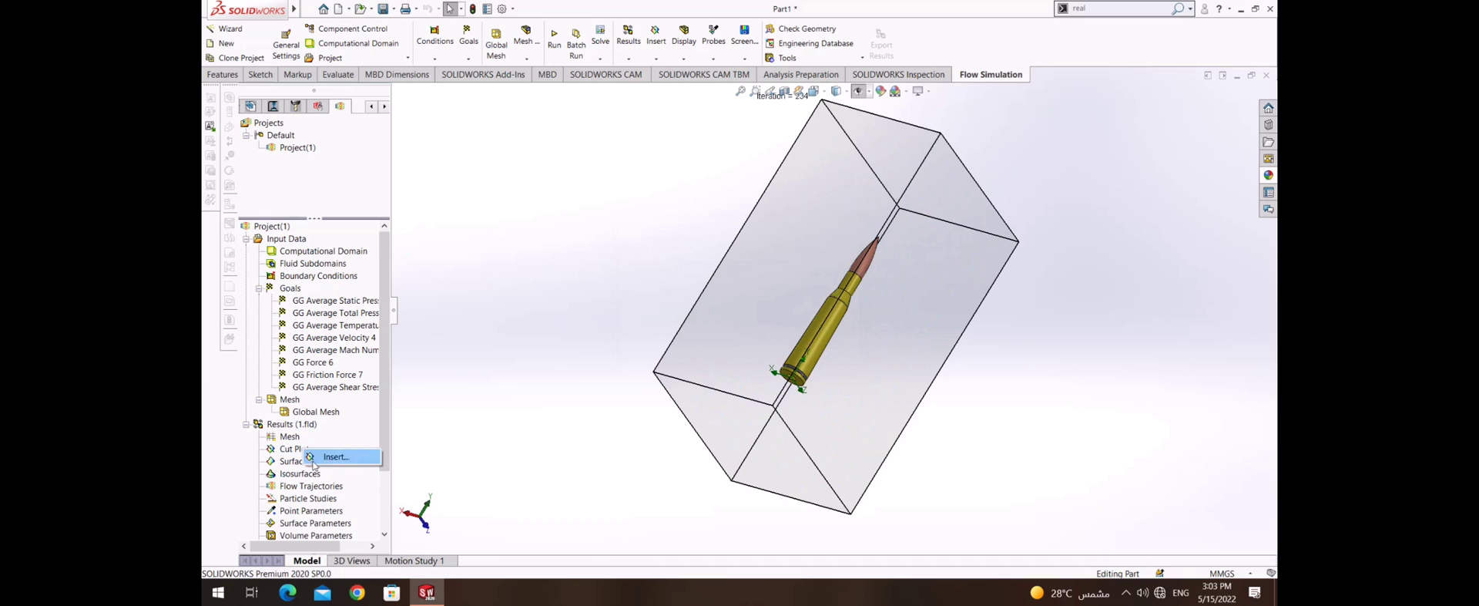
- Create Cut Plot 1 with temperature contours on the Top Plane offset about 0.185 m
left_click(313, 460)
middle_click_drag(885, 325, 801, 339)
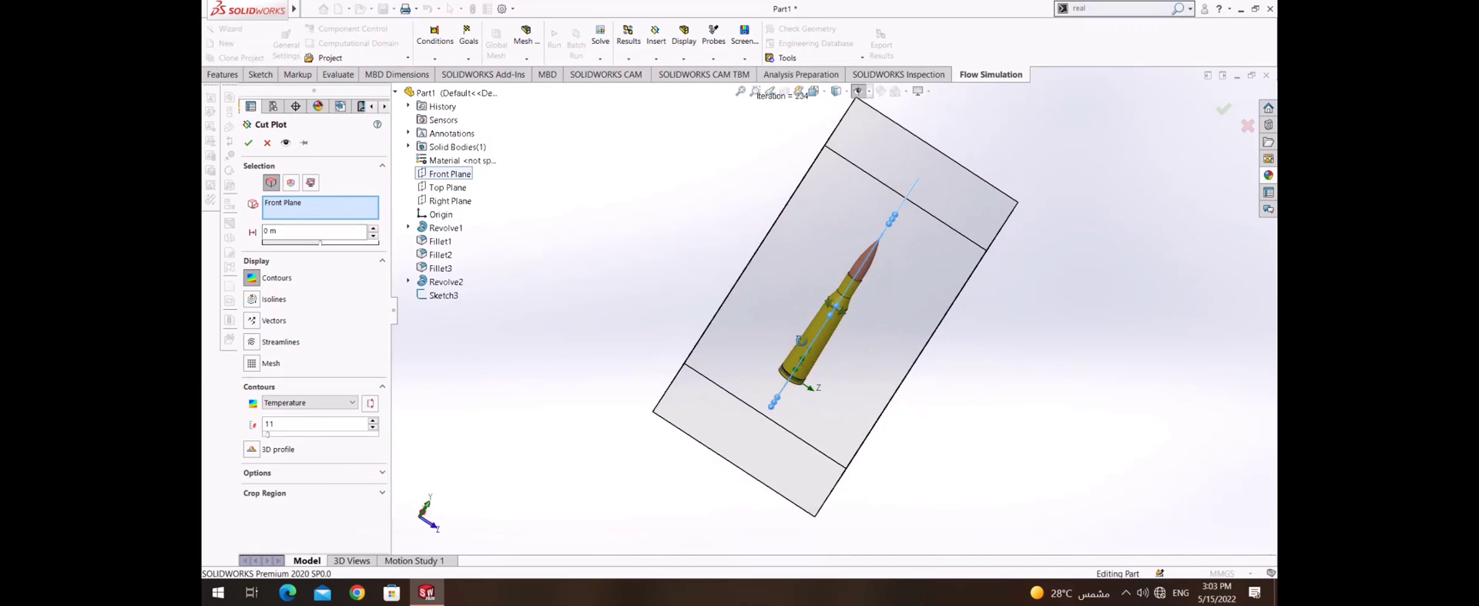
left_click(448, 187)
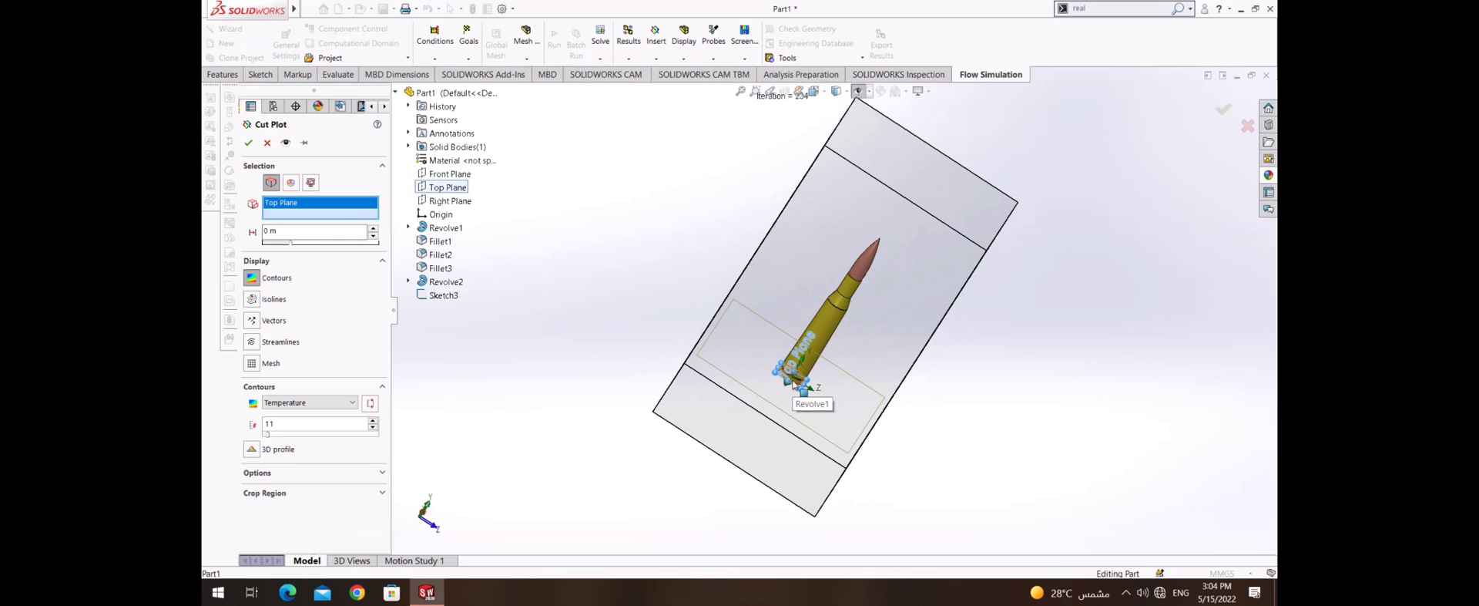
left_click_drag(793, 382, 911, 182)
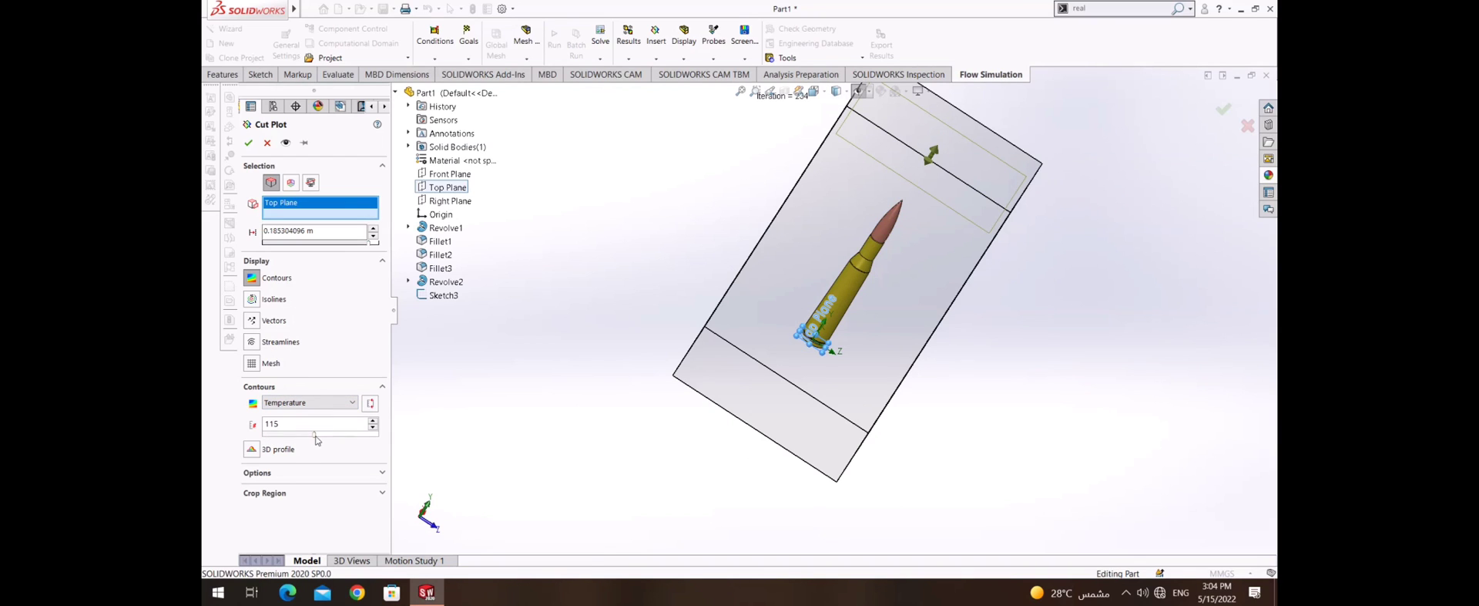
left_click(249, 143)
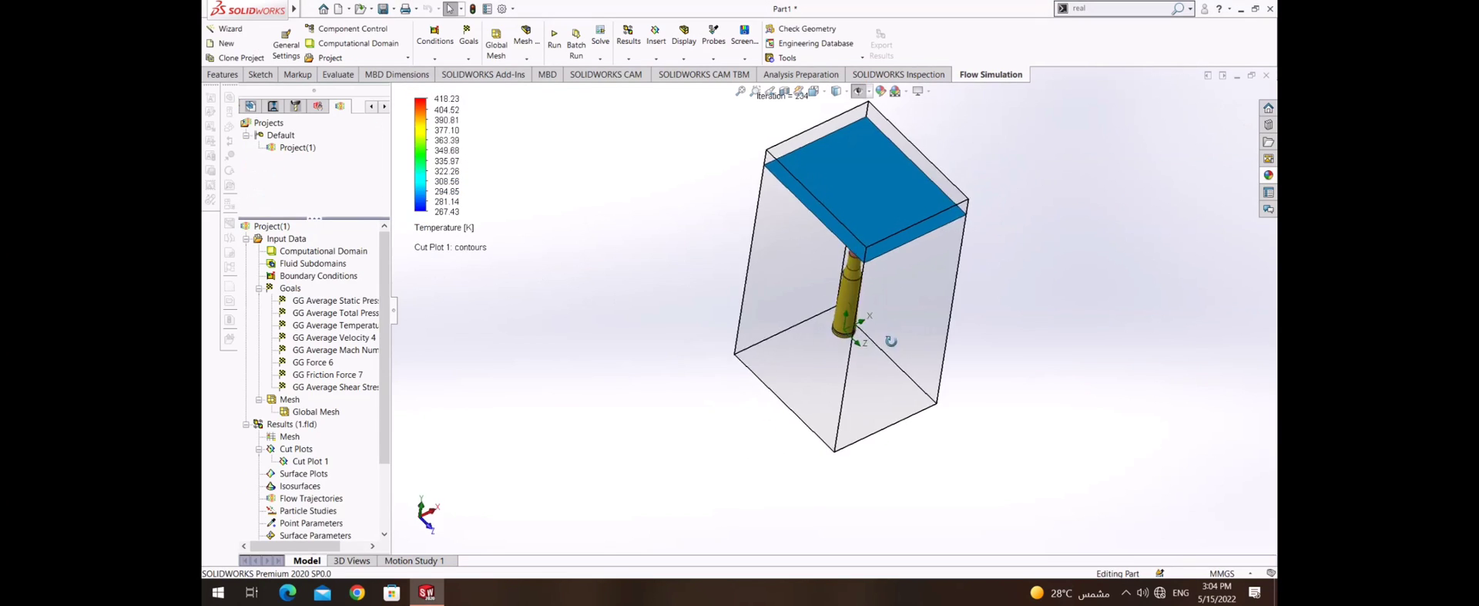
right_click(299, 461)
mouse_move(861, 282)
middle_mouse_down()
mouse_move(833, 365)
mouse_move(848, 322)
mouse_move(785, 400)
middle_mouse_up()
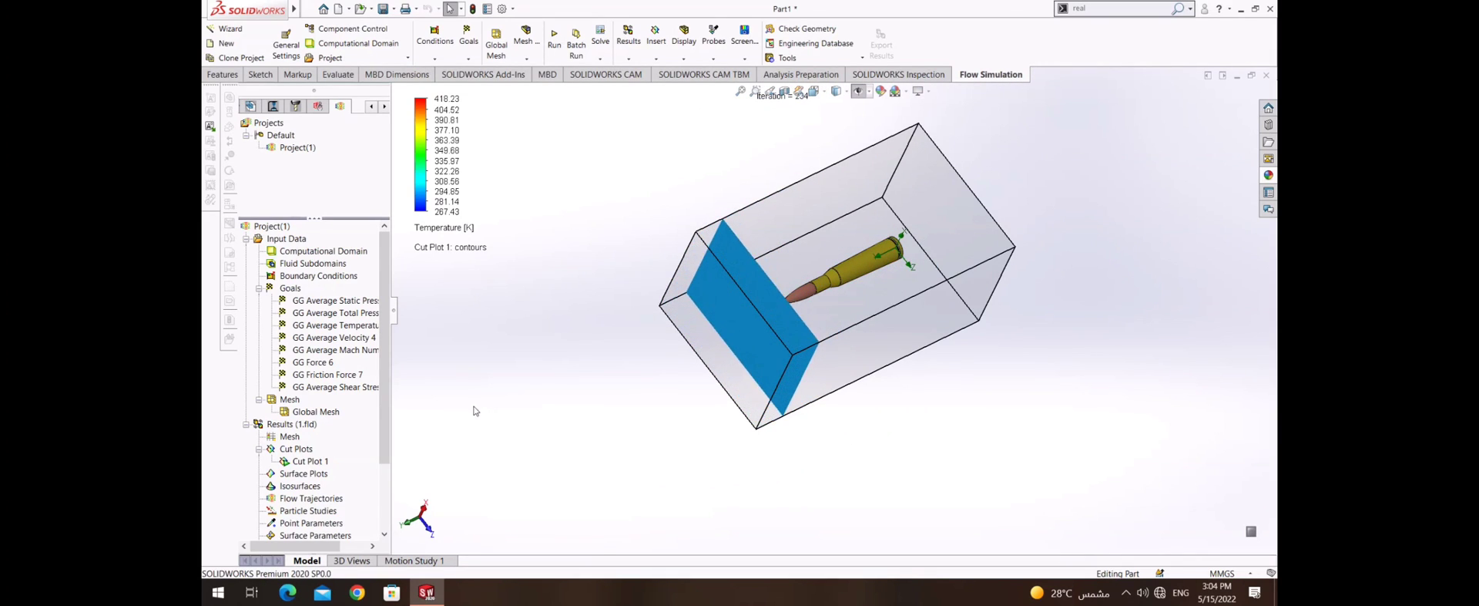
- Hide Cut Plot 1
right_click(282, 448)
left_click(287, 468)
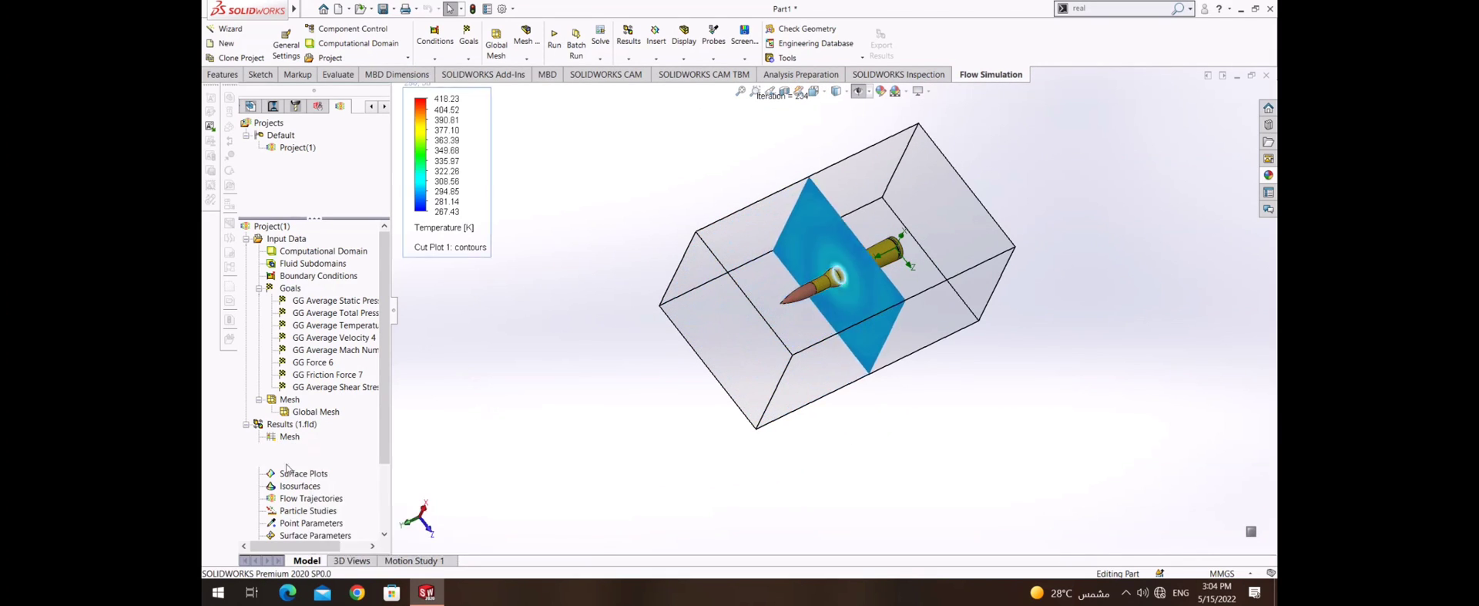
right_click(287, 468)
left_click(315, 286)
- Insert a Top Plane cut plot offset 0.1875 m showing 50-level Pressure contours
right_click(294, 450)
left_click(551, 410)
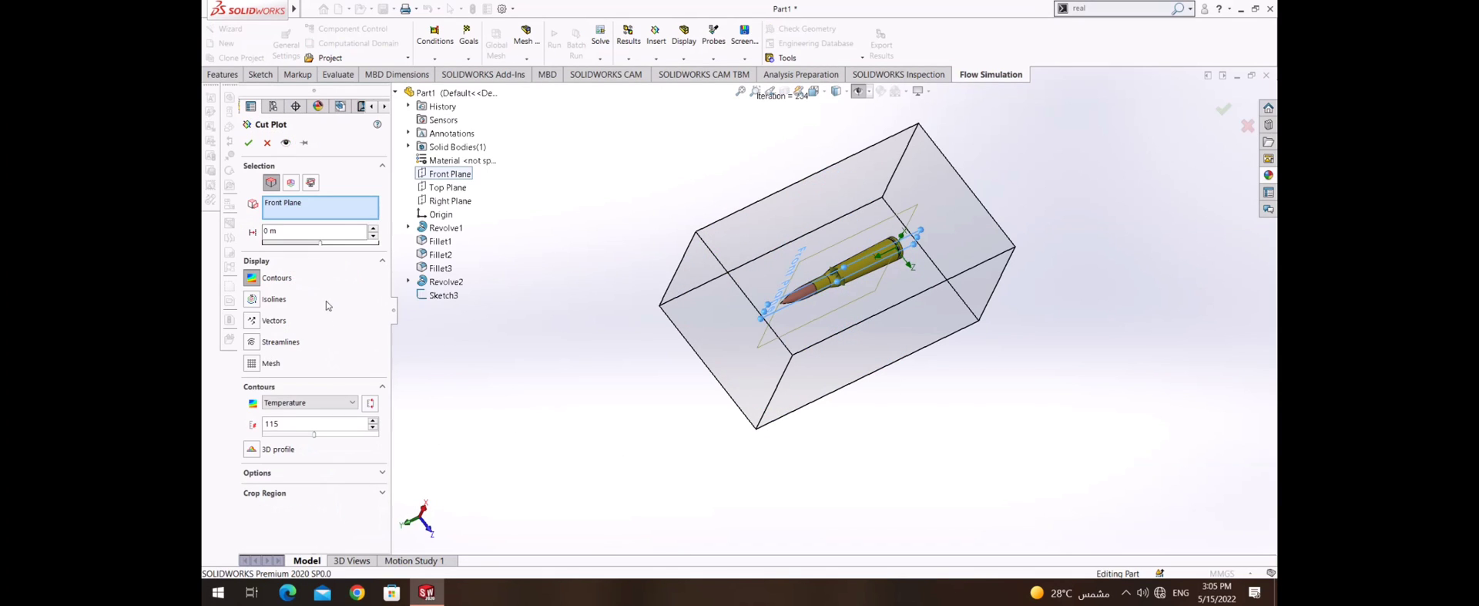
left_click(447, 187)
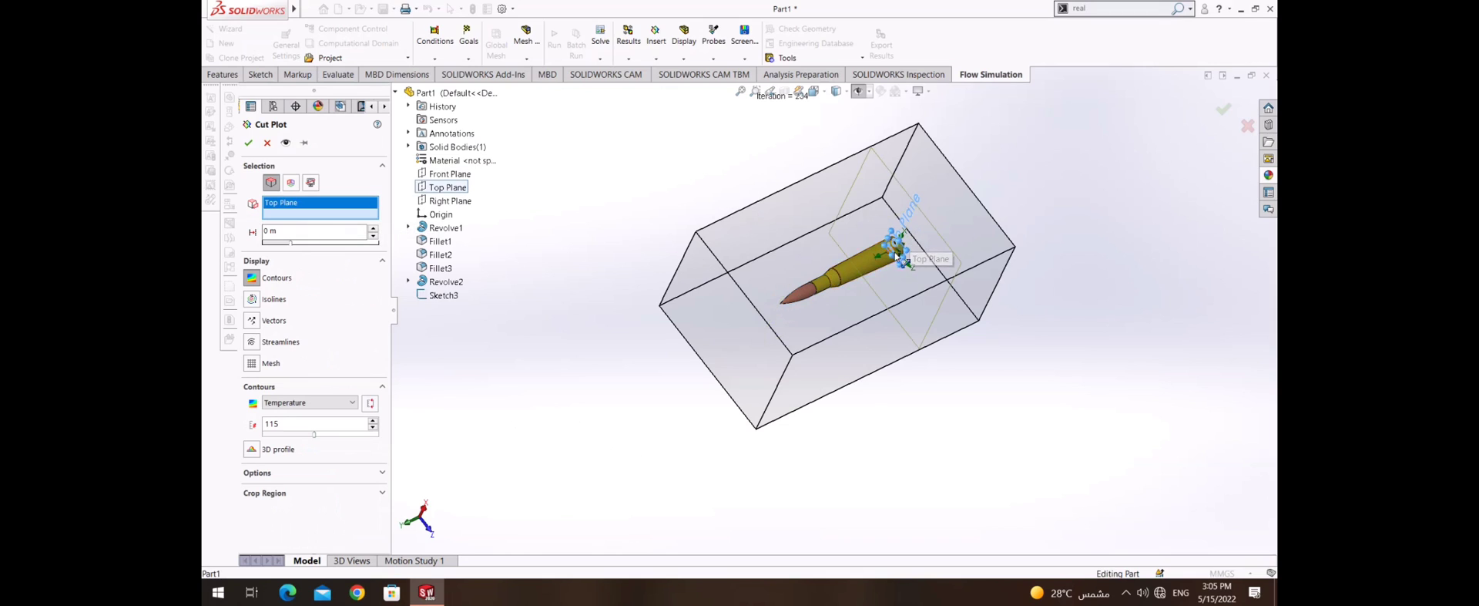
scroll(898, 255, "down", 4)
left_click_drag(866, 275, 377, 470)
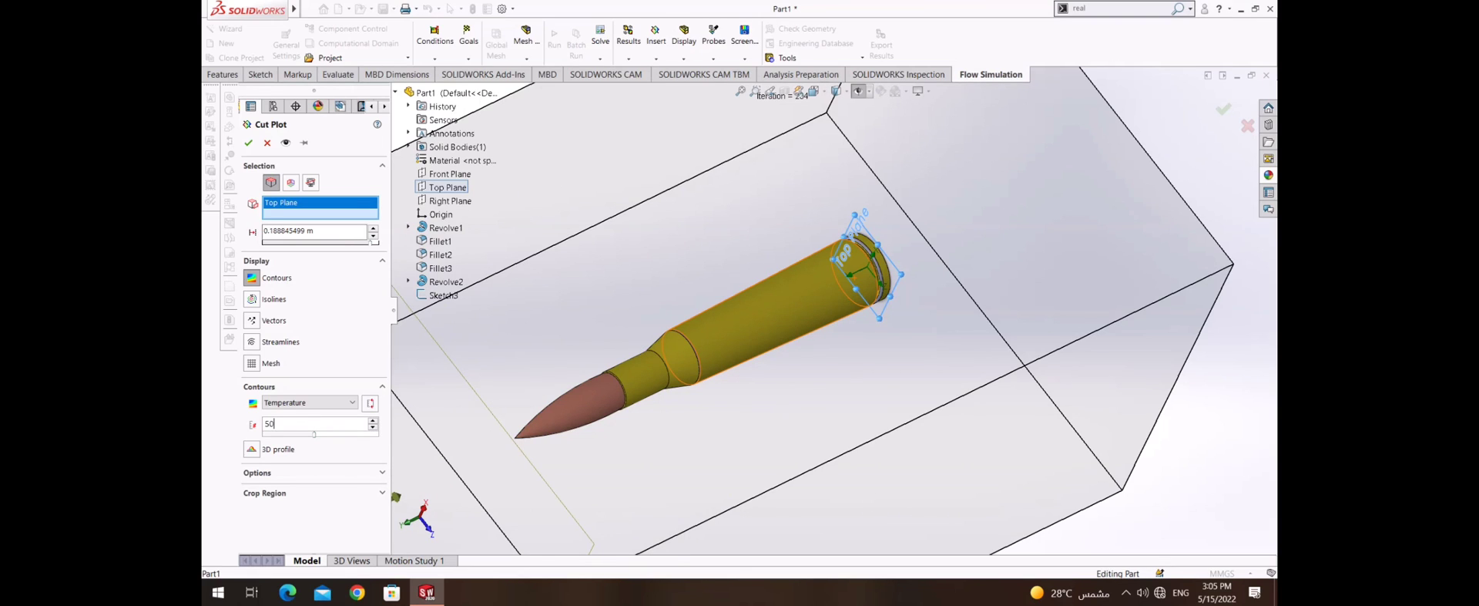
left_click(306, 404)
left_click(308, 424)
key("Return")
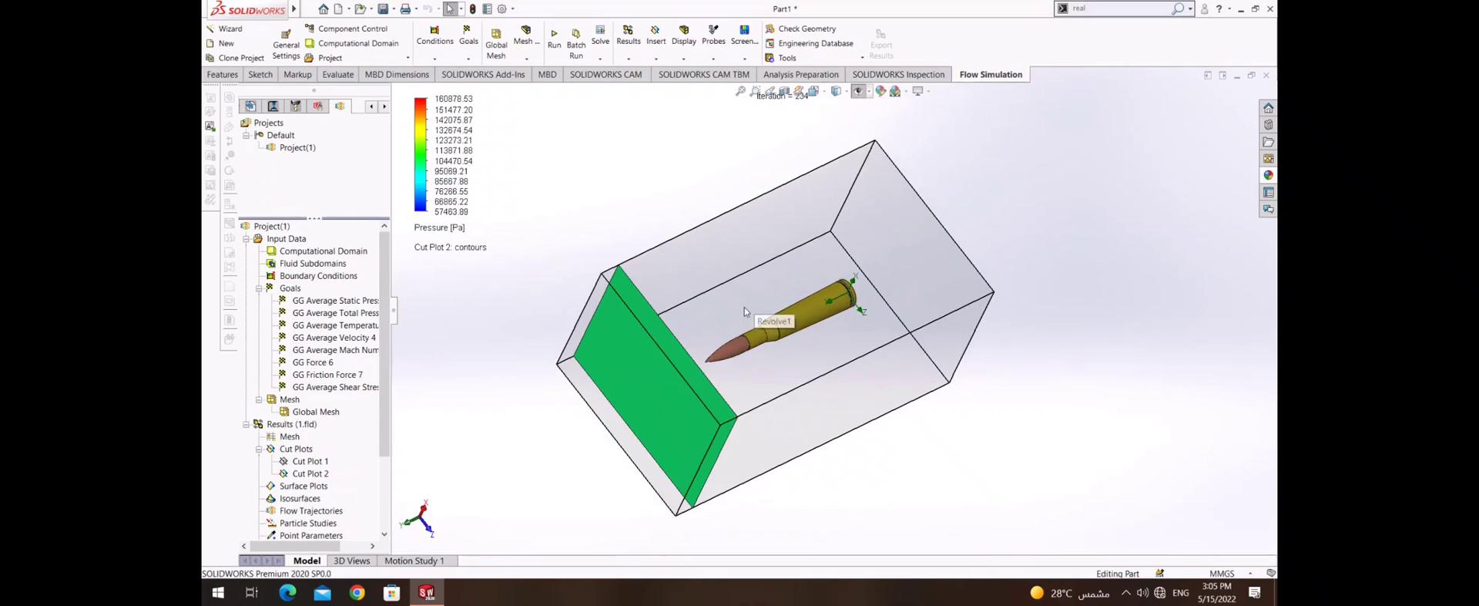
- Slide the pressure plane along the bullet, then hide Cut Plot 2 and begin another cut plot
right_click(308, 483)
mouse_move(585, 332)
middle_mouse_down()
mouse_move(572, 367)
mouse_move(801, 346)
middle_mouse_up()
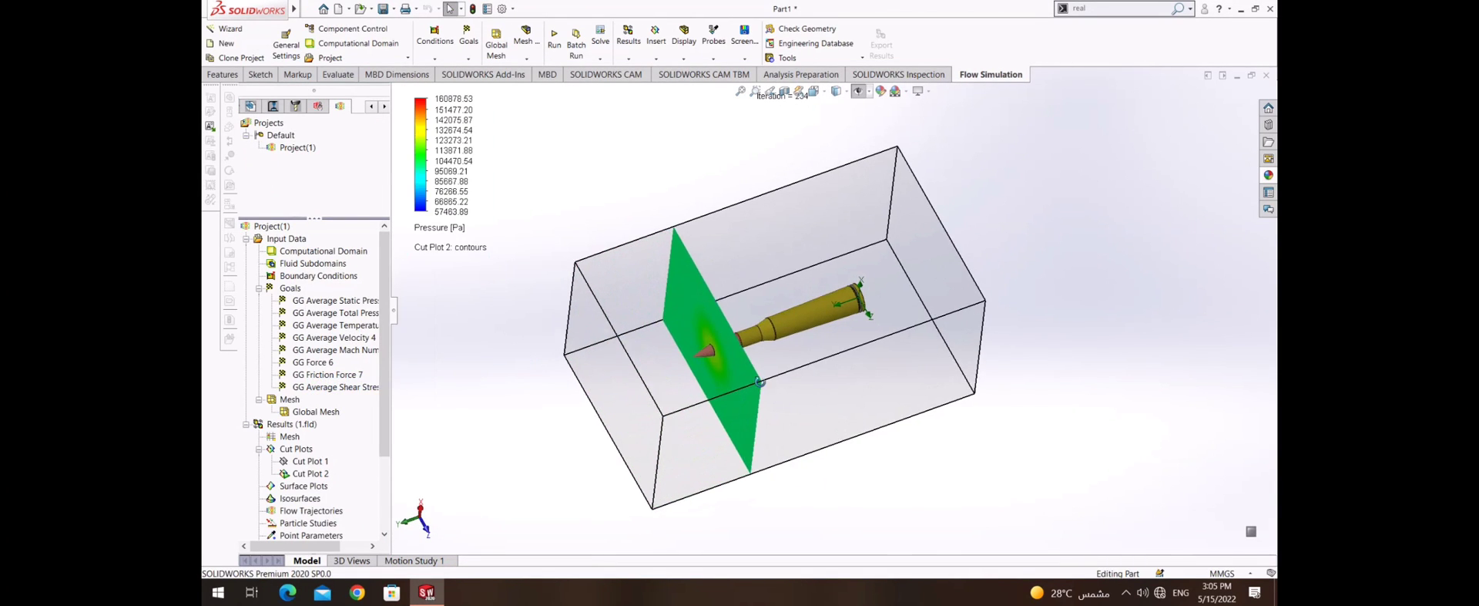
left_click_drag(801, 346, 905, 373)
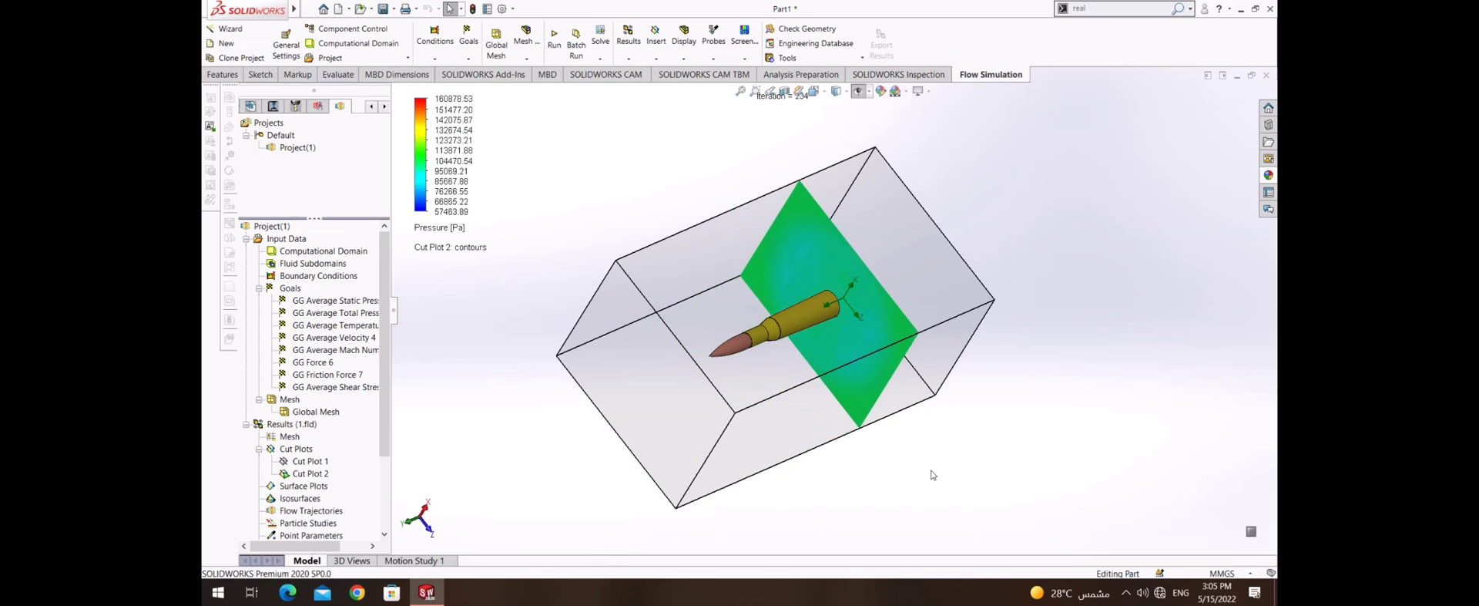
right_click(297, 477)
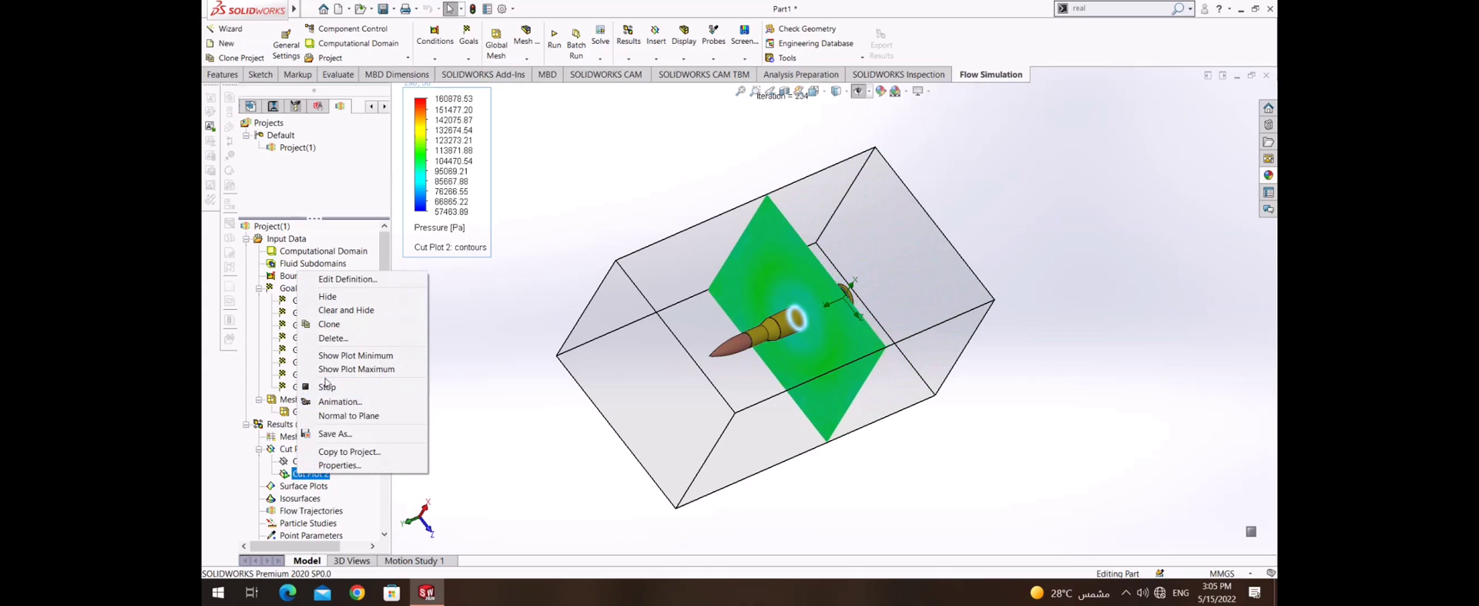
left_click(328, 279)
right_click(305, 456)
left_click(343, 463)
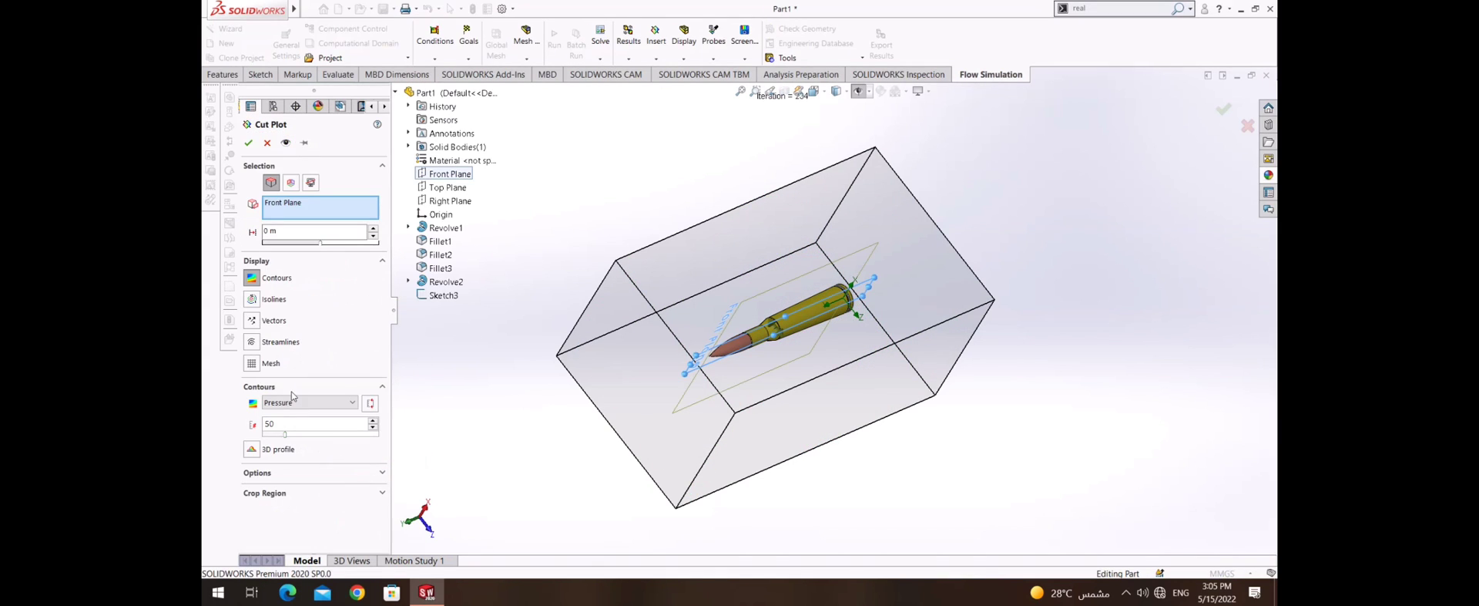
- Create Cut Plot 3 with Temperature (Fluid) contours and streamlines on Top Plane offset 0.2058 m
left_click(296, 401)
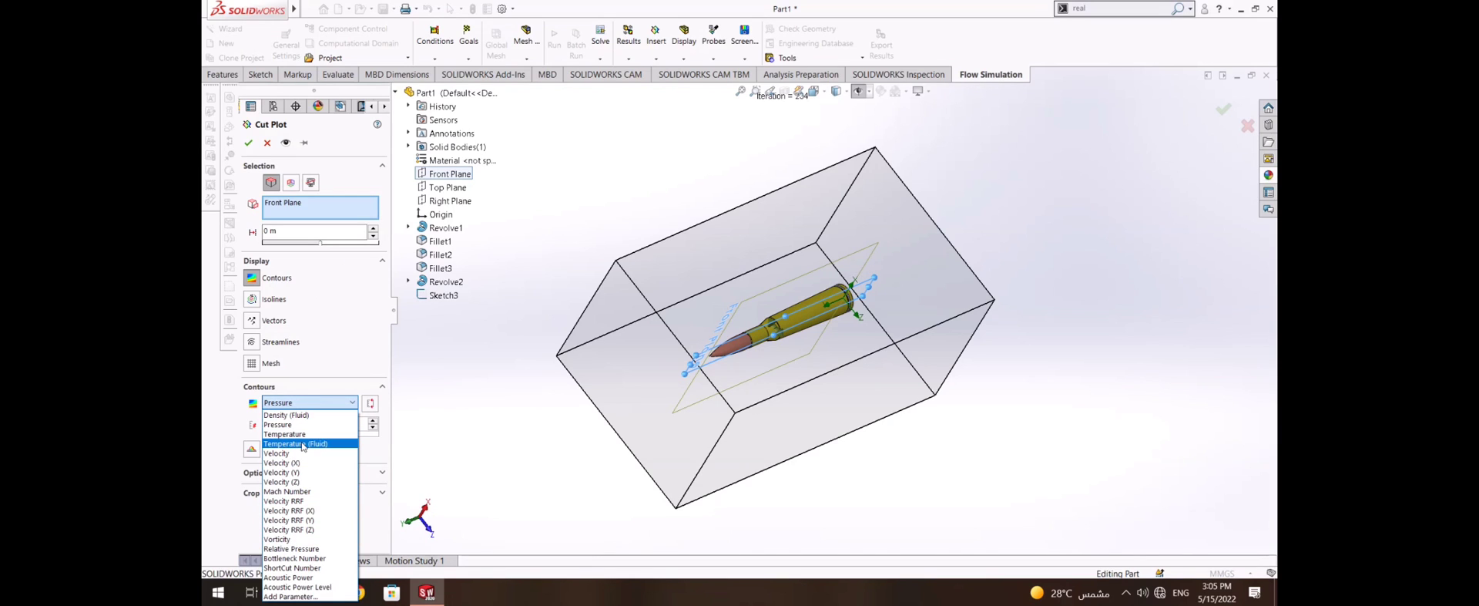
left_click(302, 444)
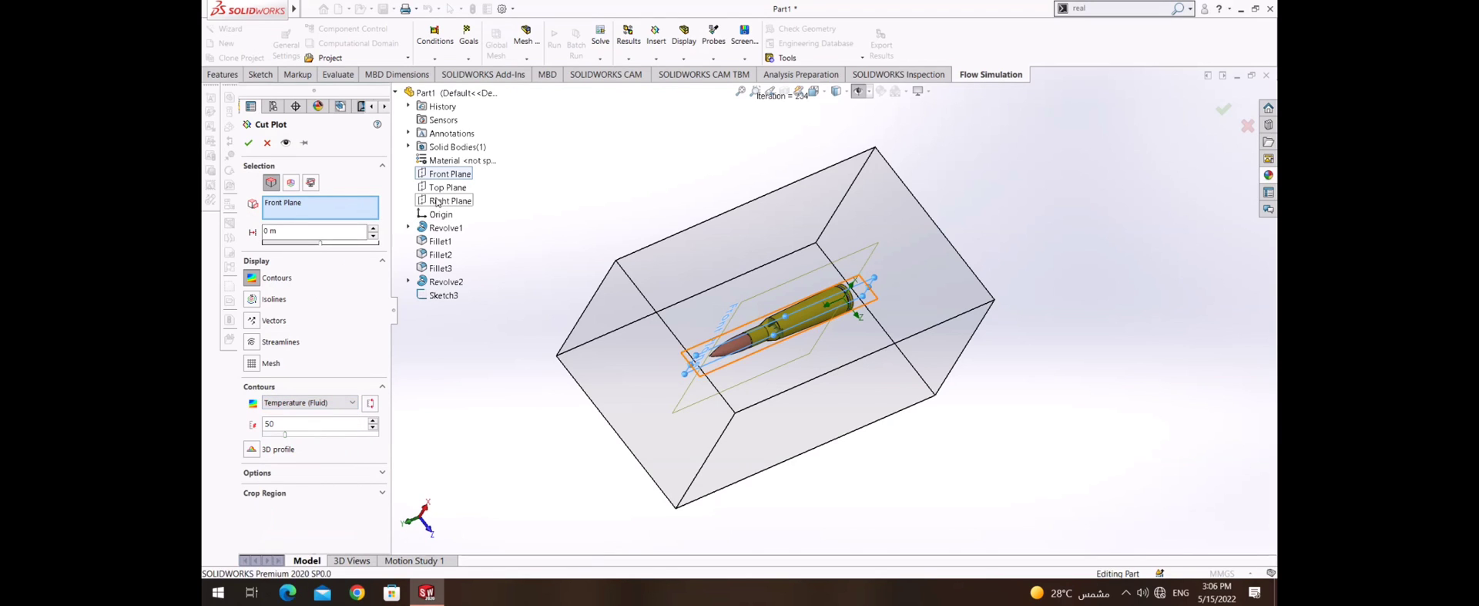
left_click(447, 188)
left_click_drag(844, 297, 649, 420)
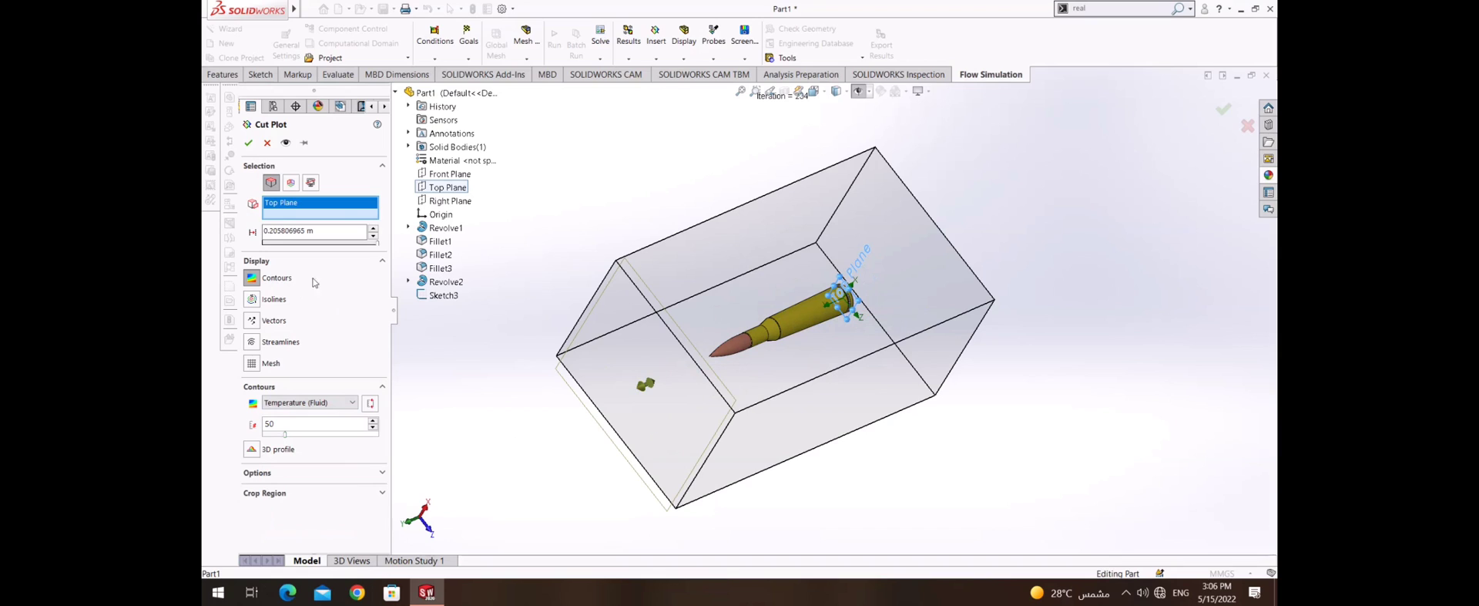
left_click(264, 342)
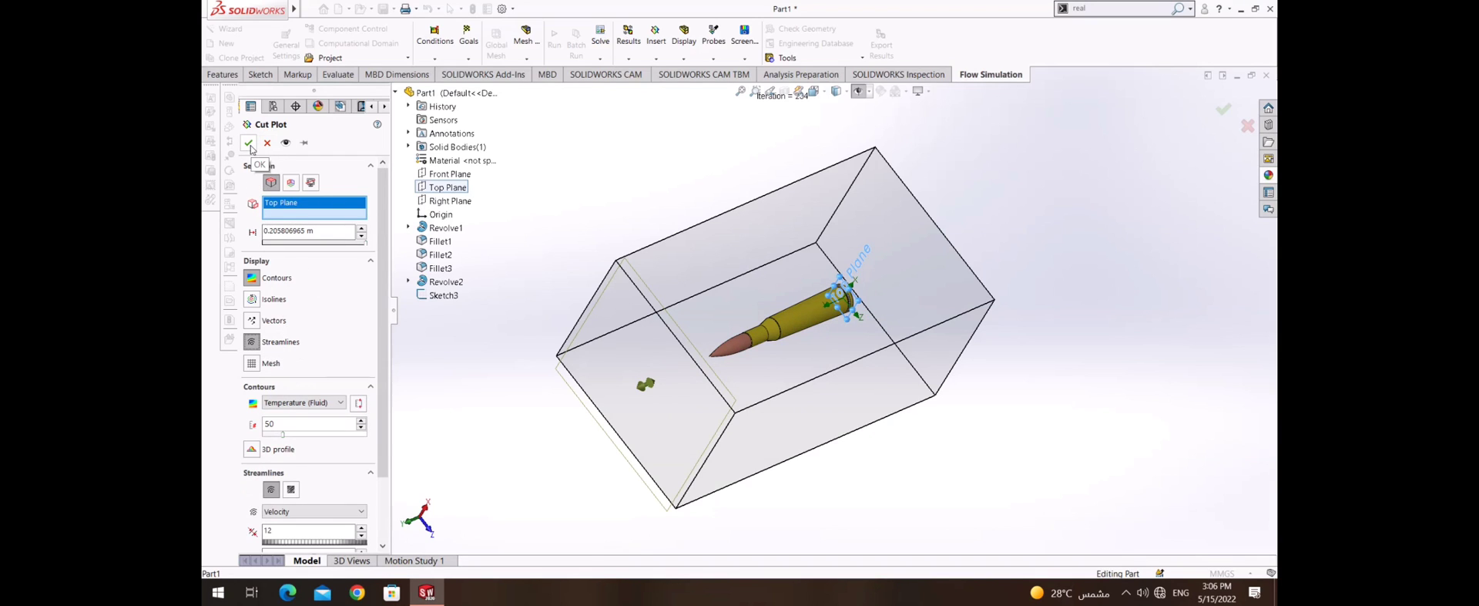
left_click(249, 143)
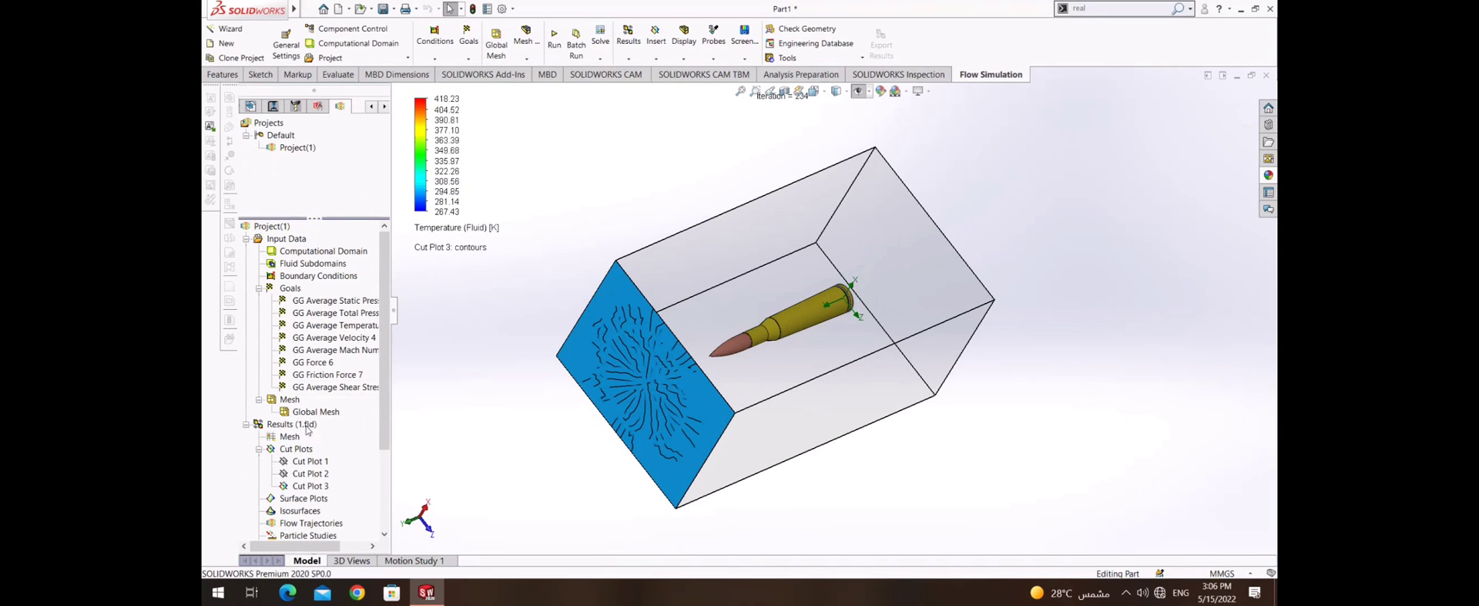
right_click(324, 492)
left_click(368, 400)
mouse_move(496, 404)
left_mouse_down()
mouse_move(718, 409)
mouse_move(799, 333)
left_mouse_up()
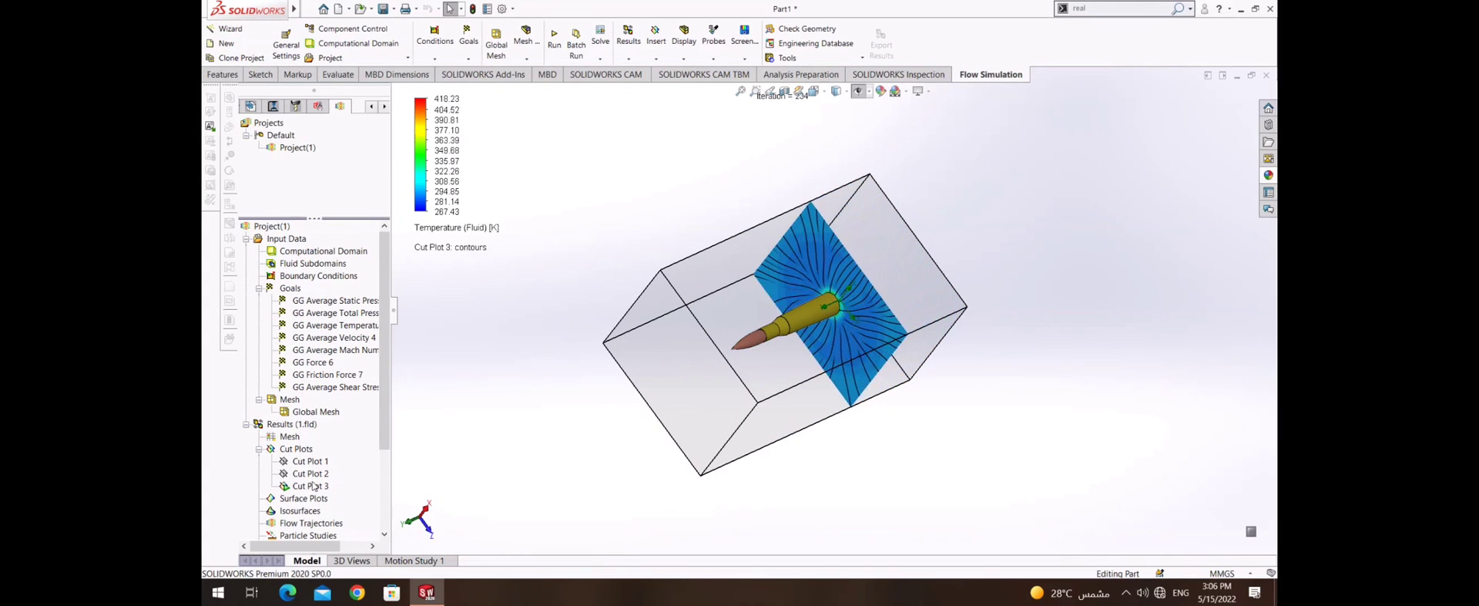
- Add Cut Plot 4 combining temperature contours with Pressure isolines
right_click(299, 447)
left_click(336, 344)
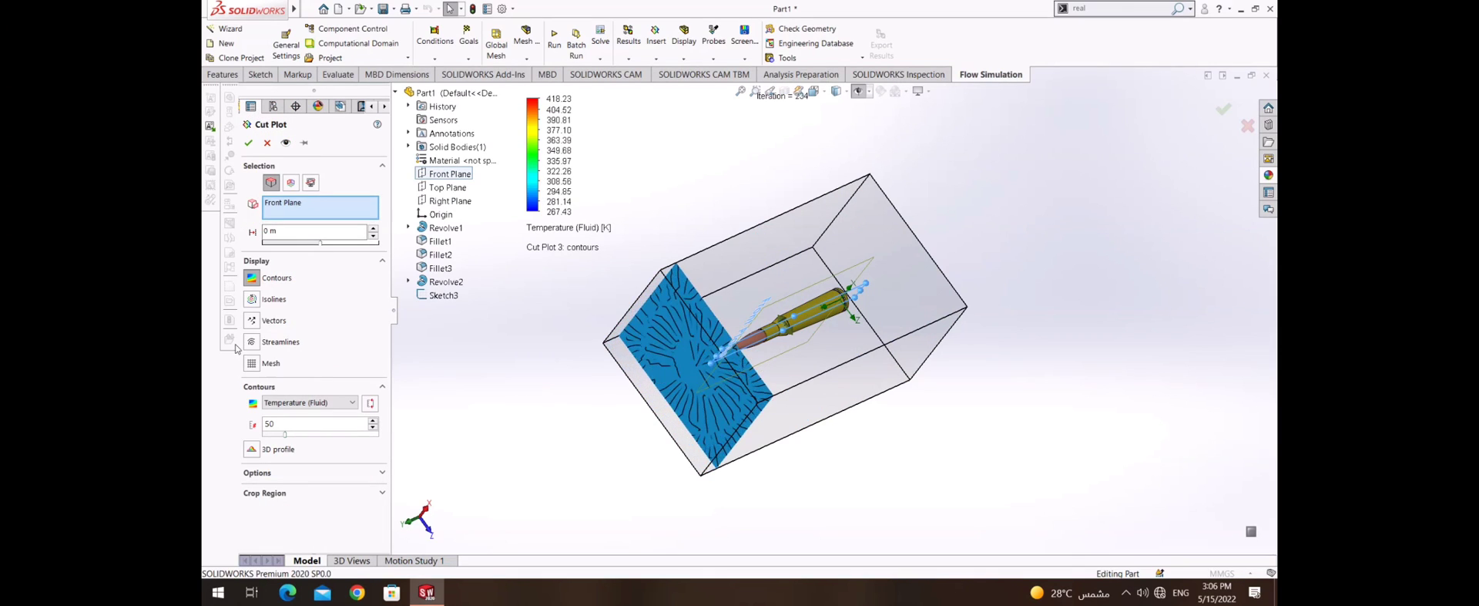
left_click(262, 299)
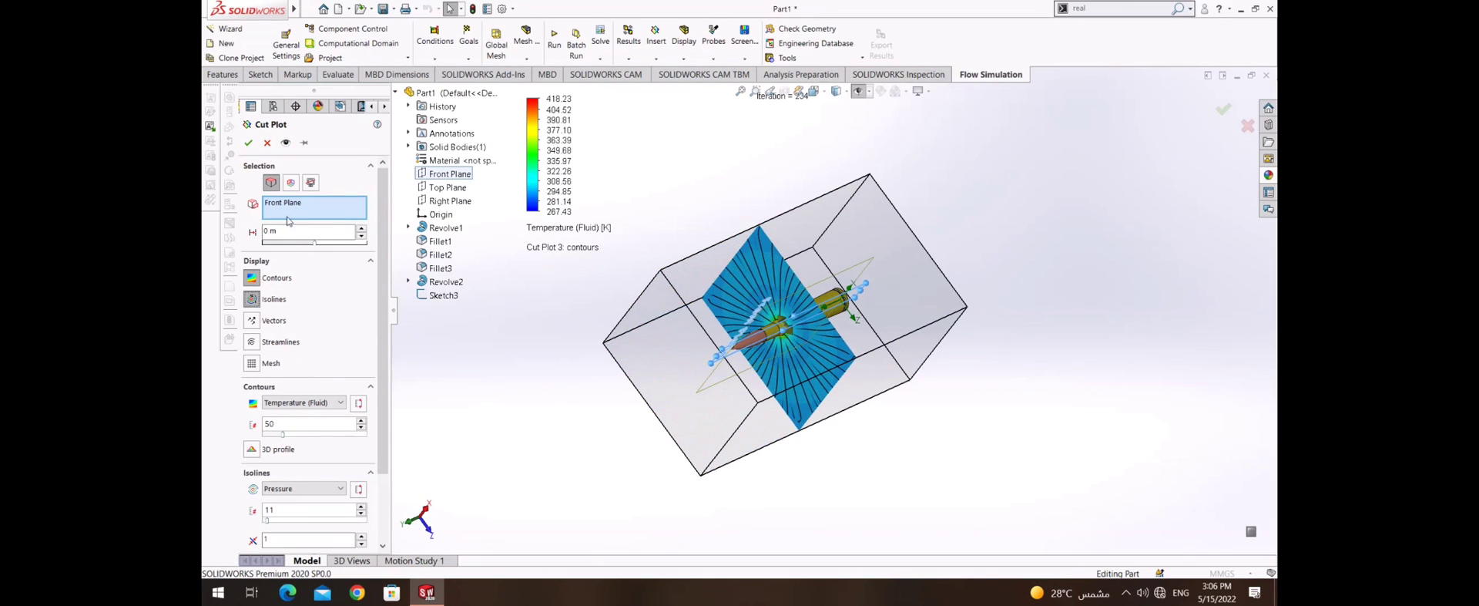
left_click(248, 144)
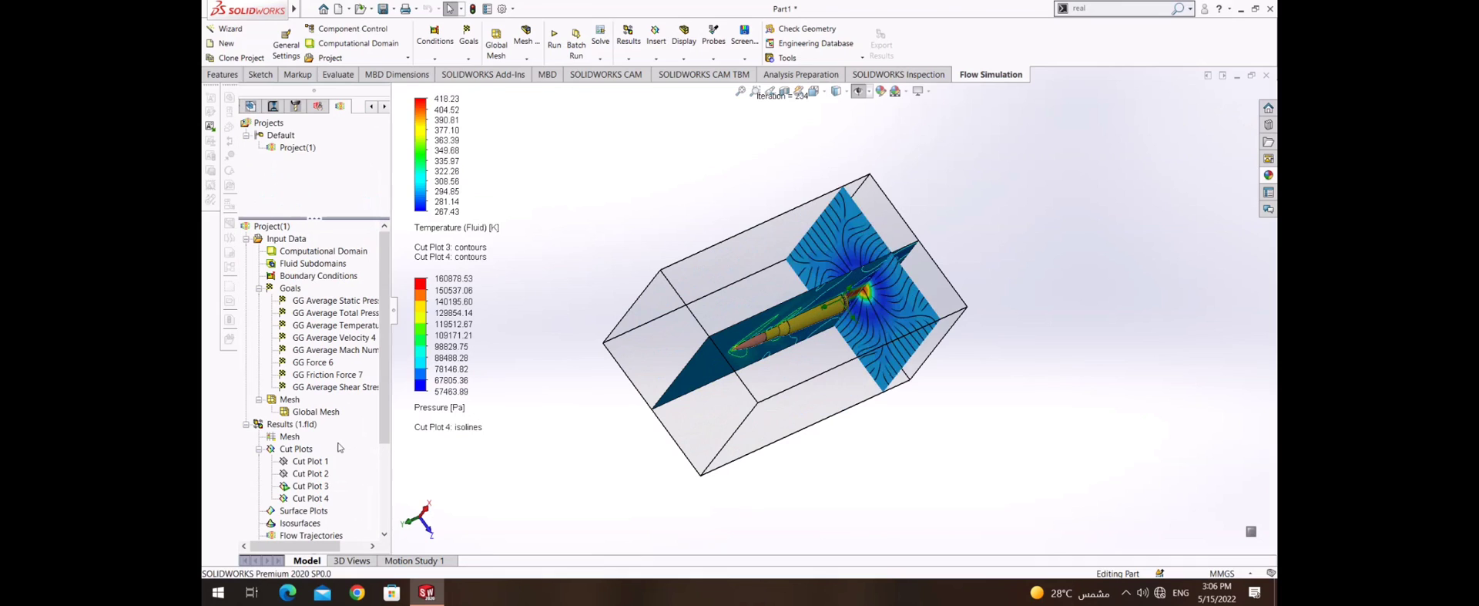
left_click(311, 485)
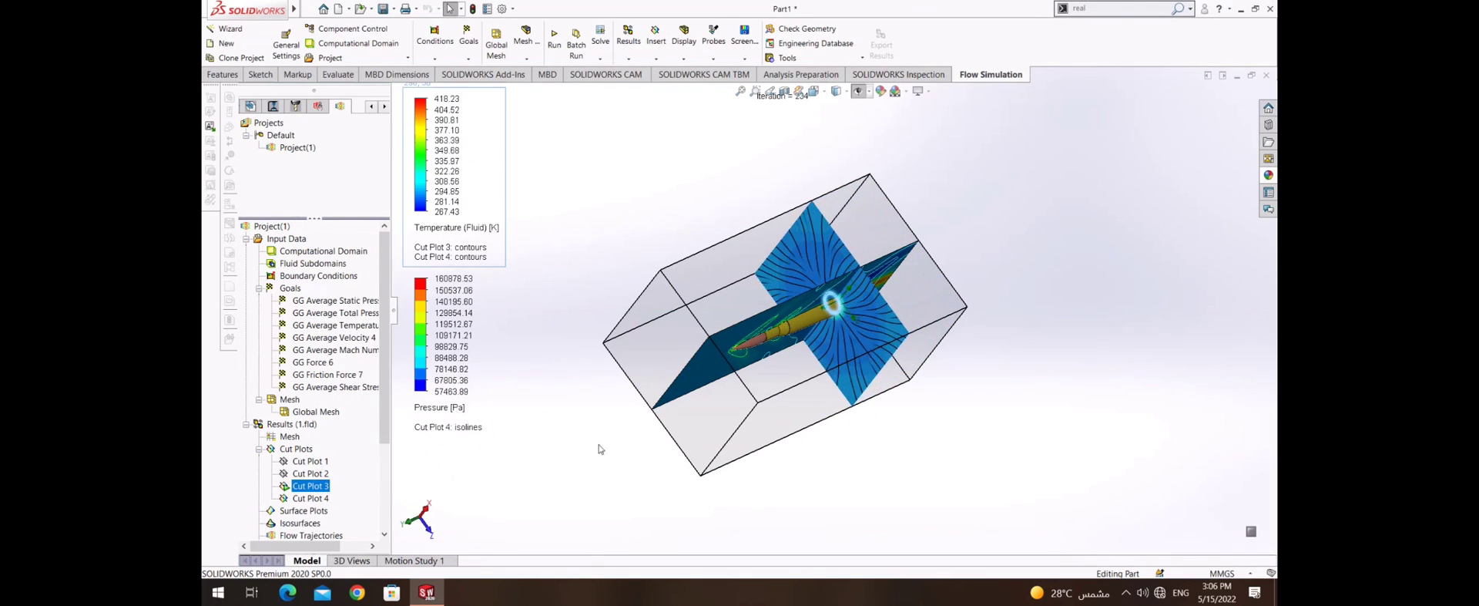
- Clear and hide the temperature contour Cut Plot 3
mouse_move(598, 444)
middle_mouse_down()
mouse_move(871, 280)
mouse_move(908, 300)
mouse_move(693, 401)
mouse_move(856, 371)
mouse_move(866, 389)
middle_mouse_up()
right_click(308, 498)
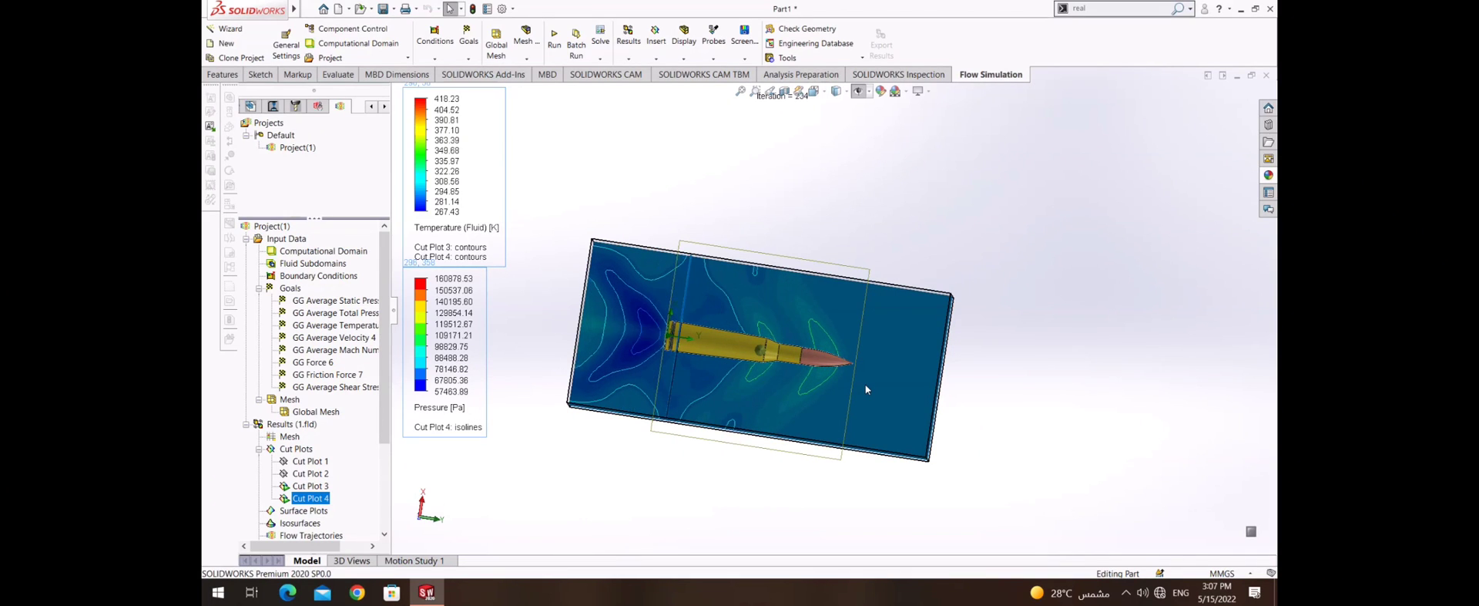
mouse_move(866, 390)
middle_mouse_down()
mouse_move(879, 355)
mouse_move(647, 336)
mouse_move(769, 419)
mouse_move(701, 323)
middle_mouse_up()
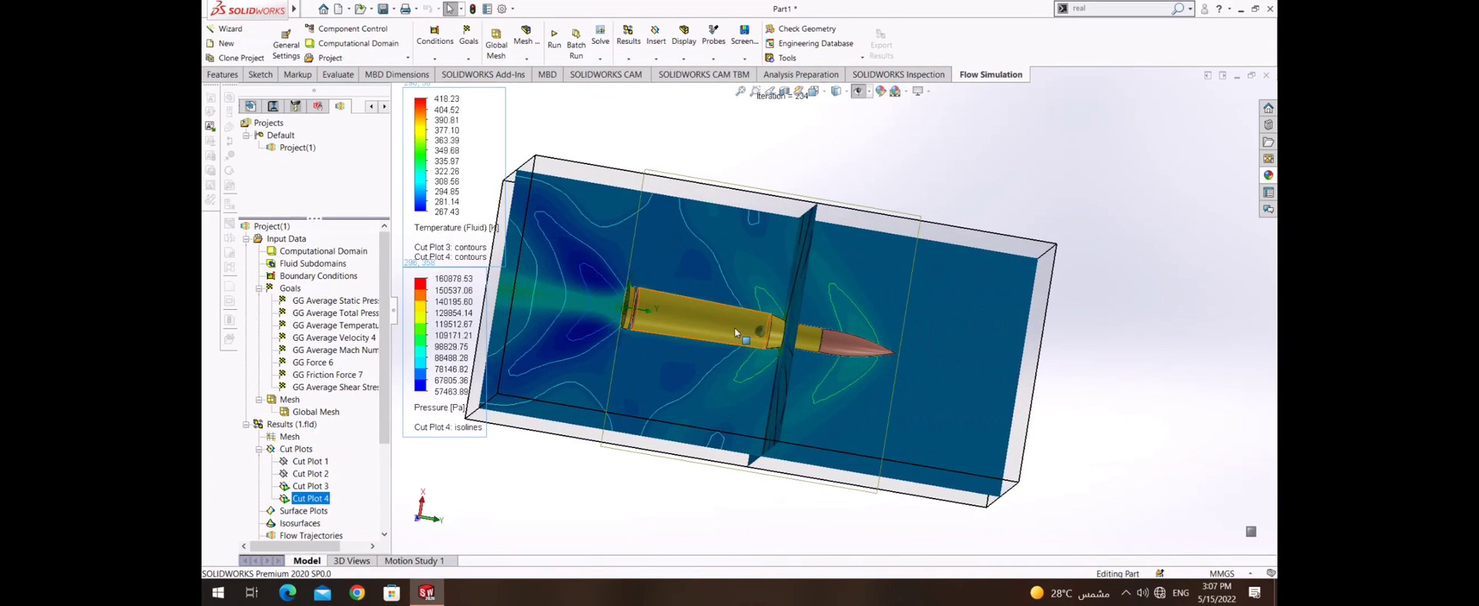
right_click(312, 487)
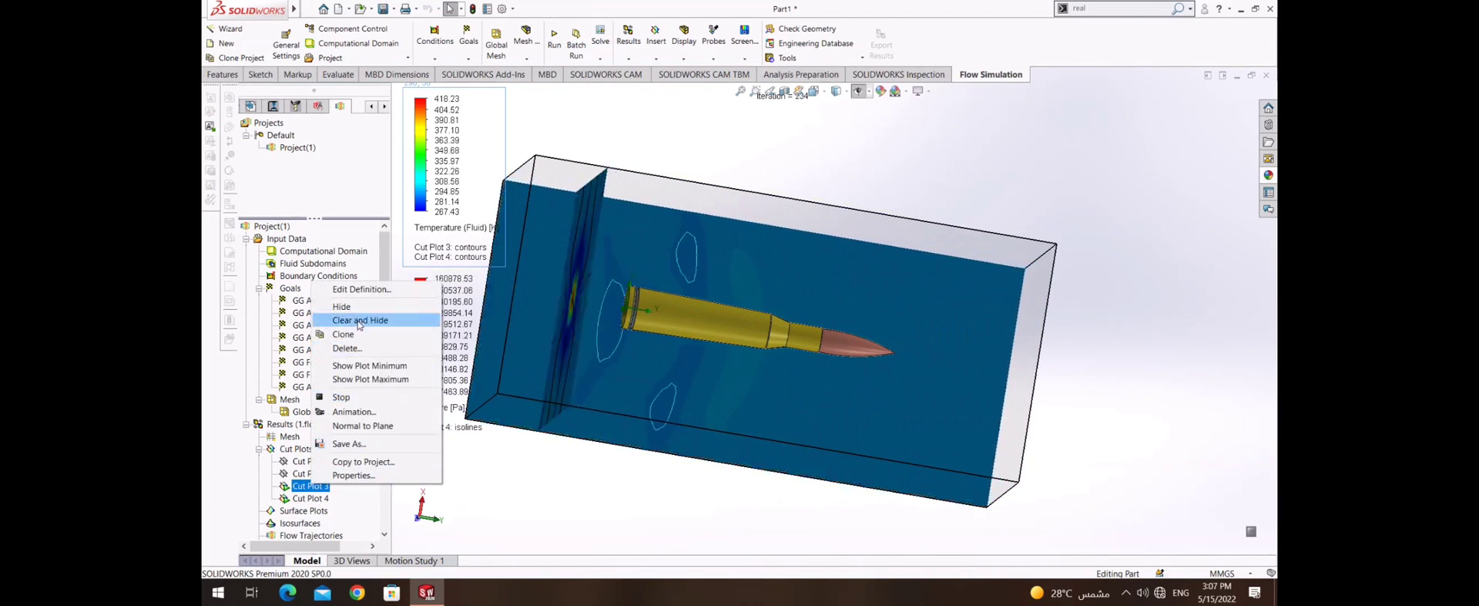
left_click(347, 304)
- Reorient the view and begin a new Front Plane cut plot with 50-level fluid-temperature contours and mesh
middle_click_drag(621, 340, 820, 320)
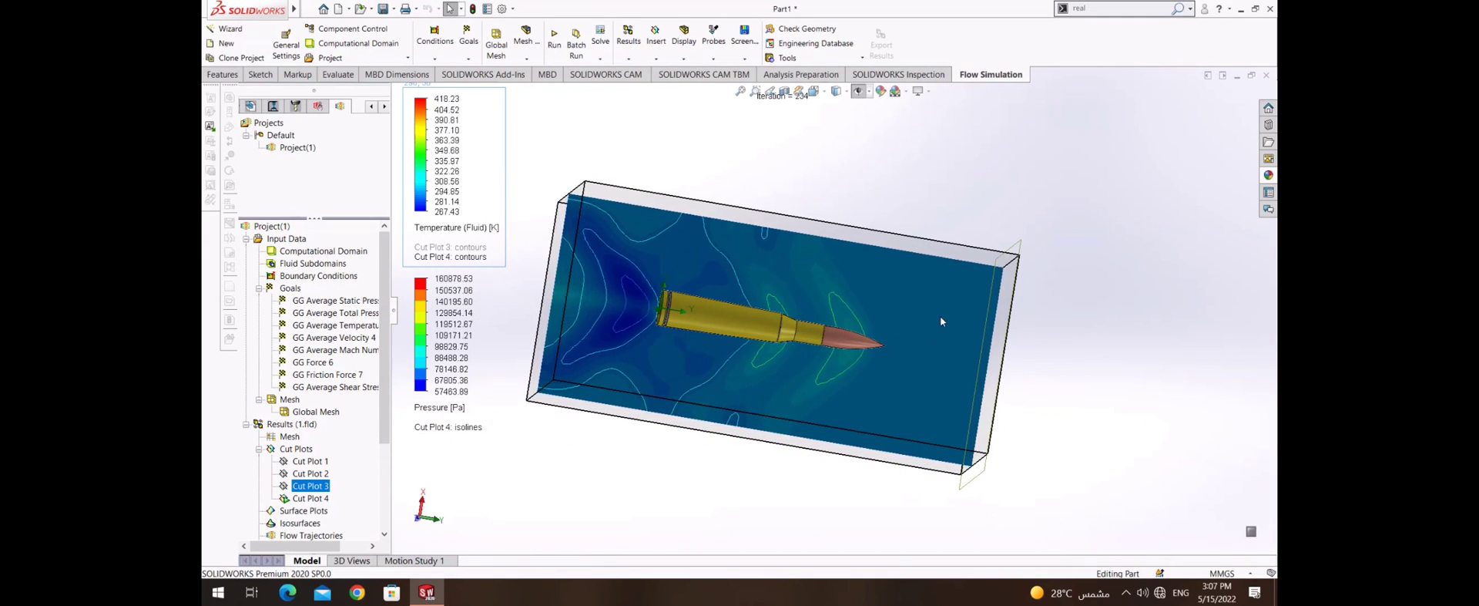
left_click(813, 91)
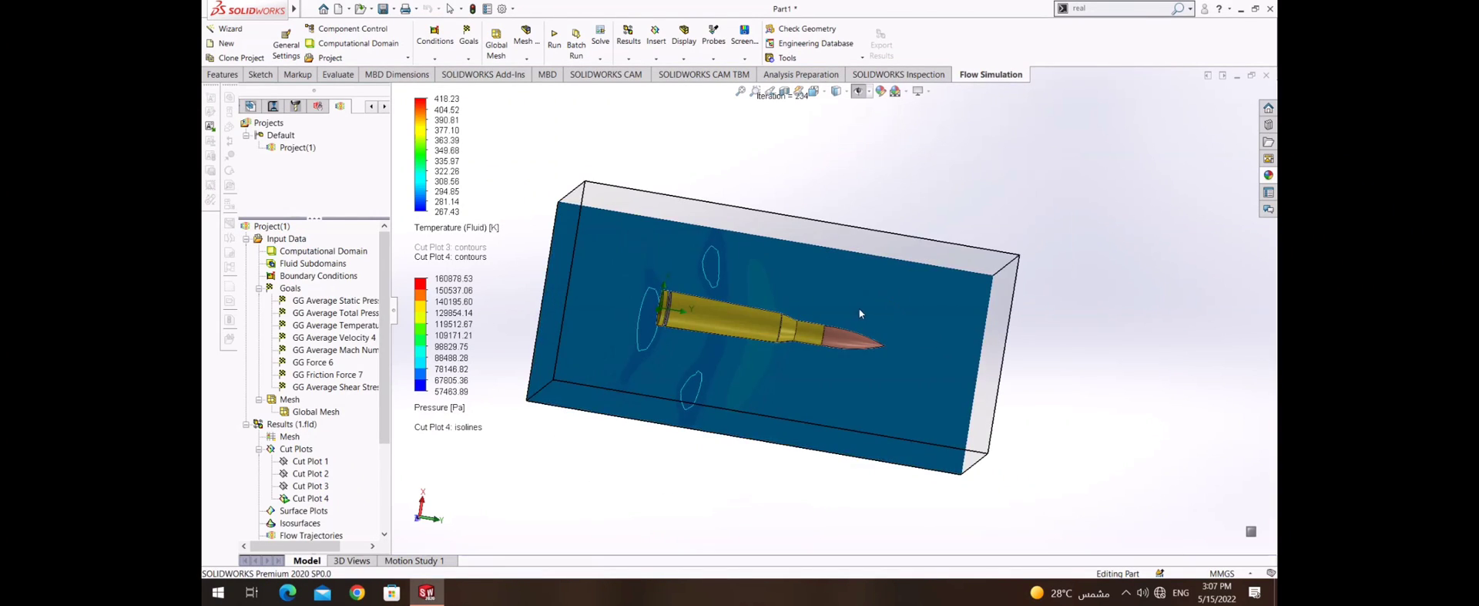
mouse_move(858, 307)
middle_mouse_down()
mouse_move(688, 329)
mouse_move(1037, 297)
mouse_move(538, 280)
mouse_move(314, 451)
middle_mouse_up()
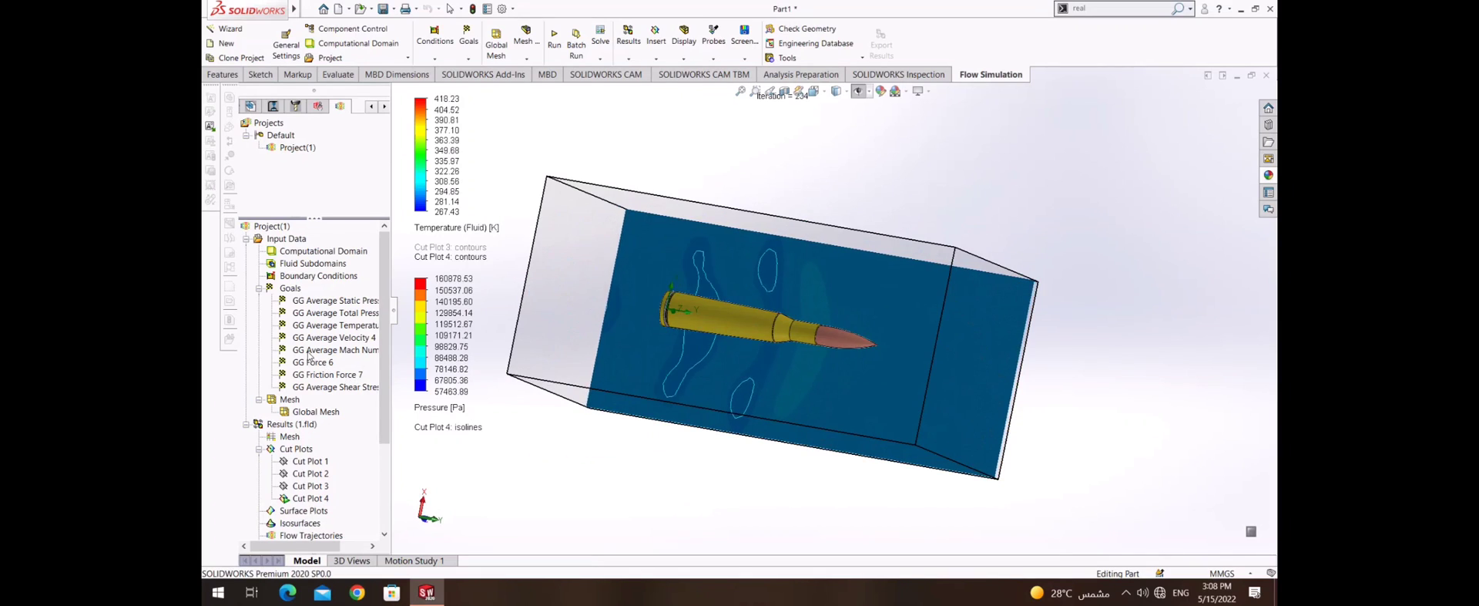
right_click(306, 449)
left_click(343, 308)
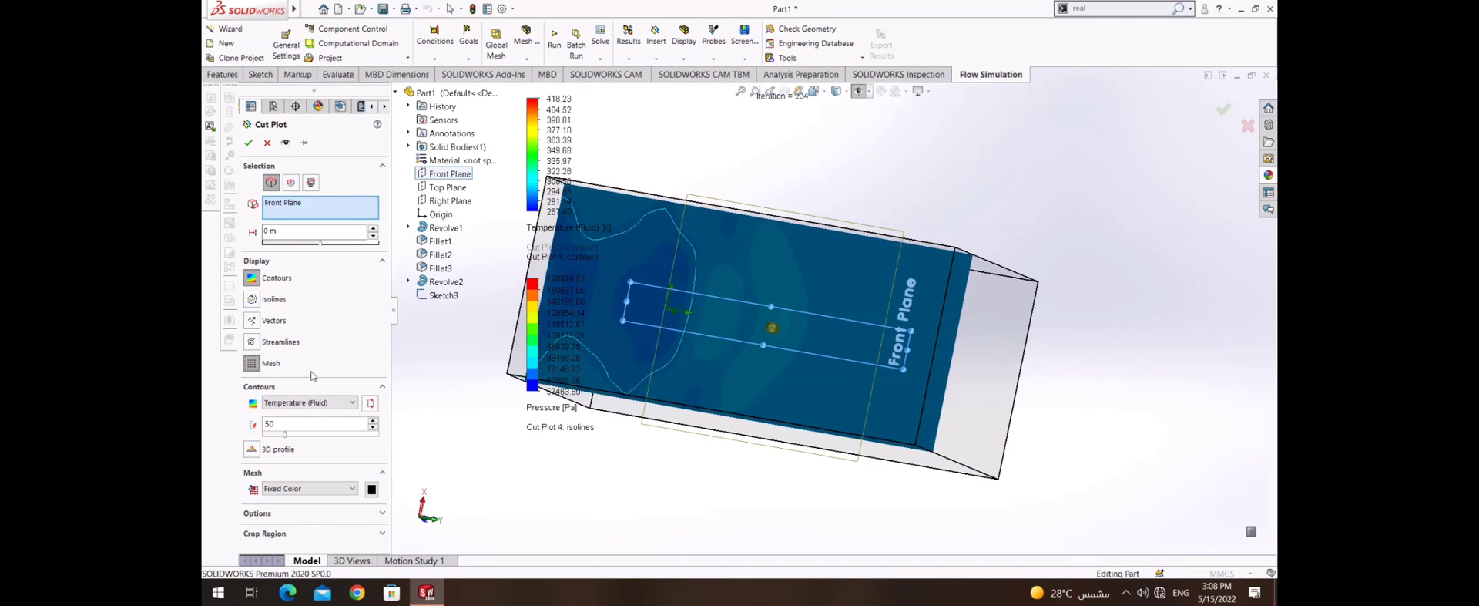
- Create meshed temperature Cut Plot 5 and hide the pressure-isoline Cut Plot 4
key("Return")
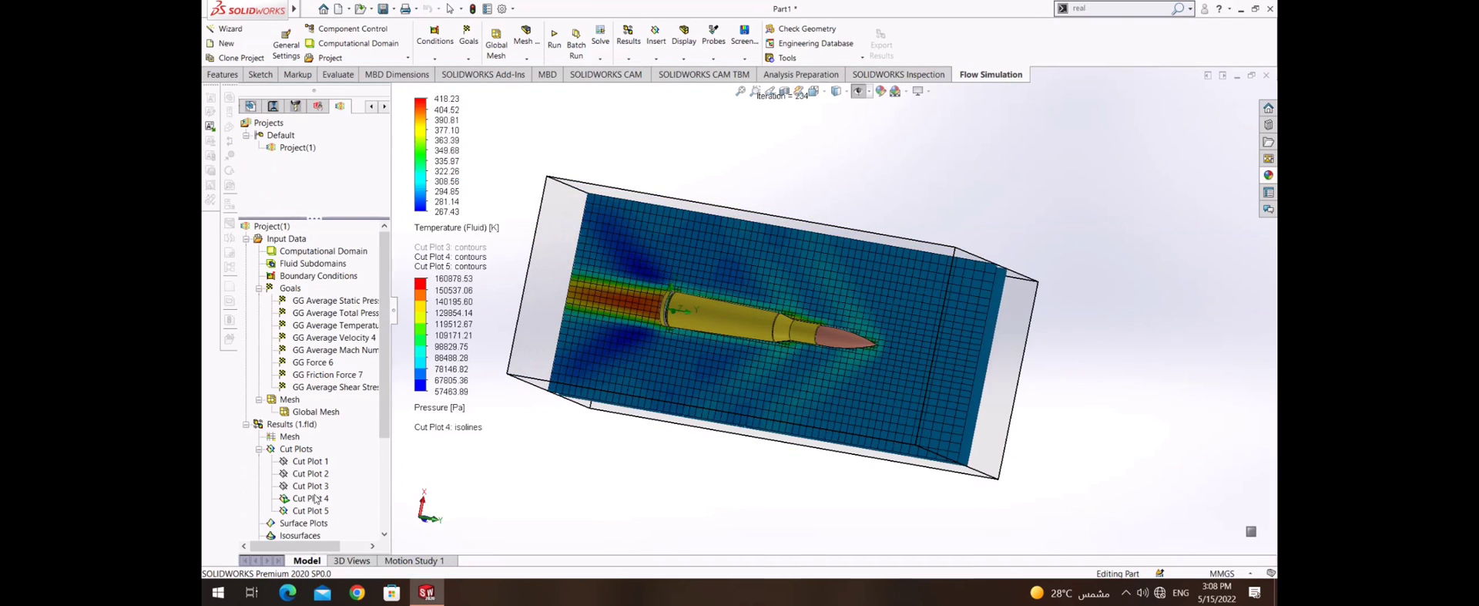
right_click(312, 497)
left_click(346, 323)
- Switch to the top view and play the Cut Plot 5 animation
middle_click_drag(904, 299, 747, 275)
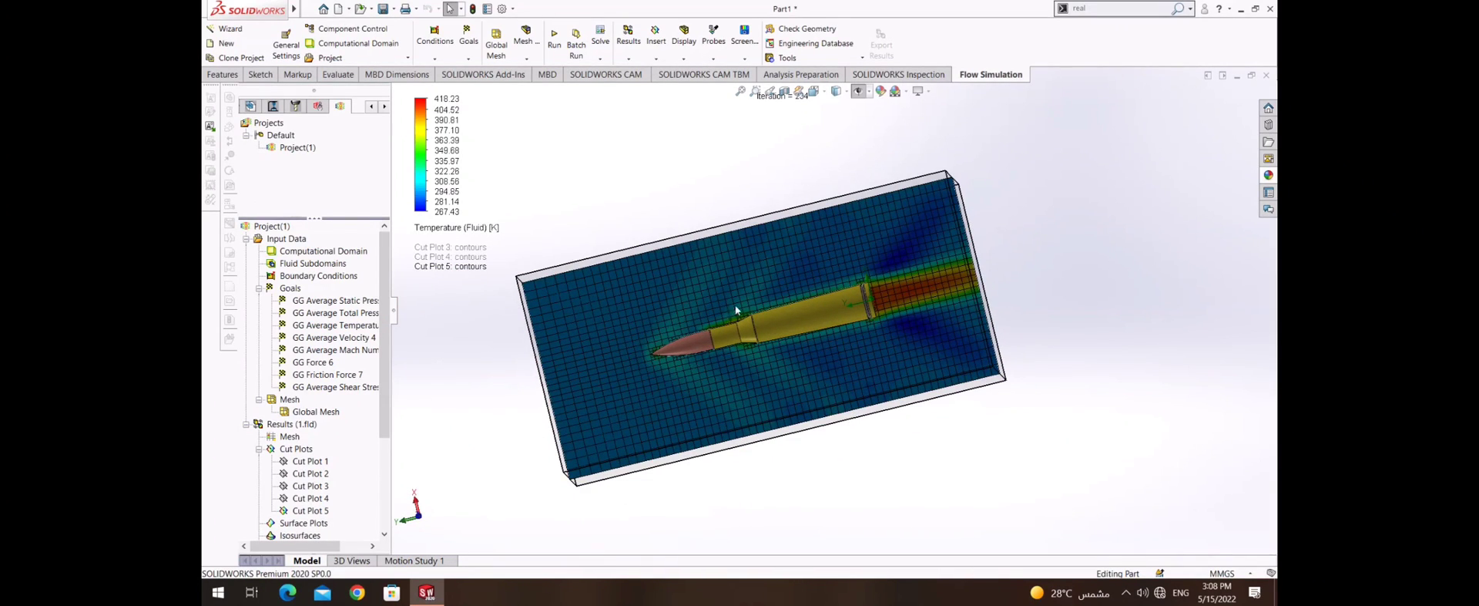
middle_click_drag(736, 310, 745, 306)
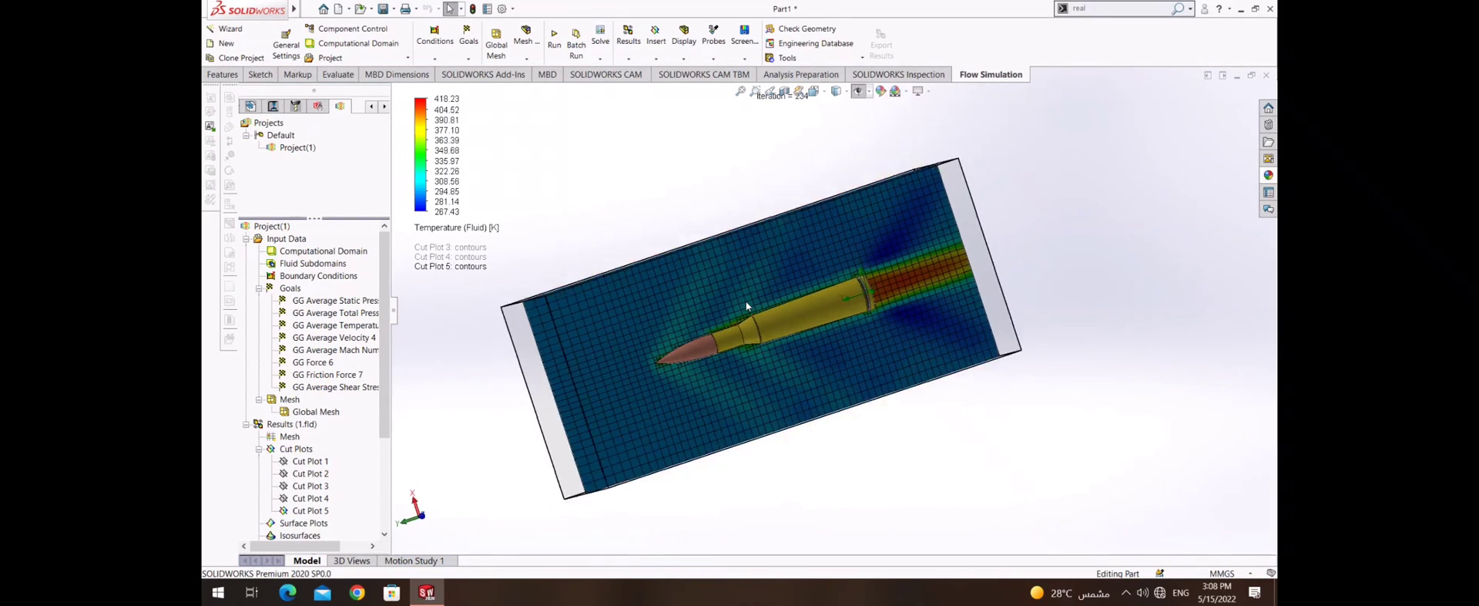
key("ctrl+7")
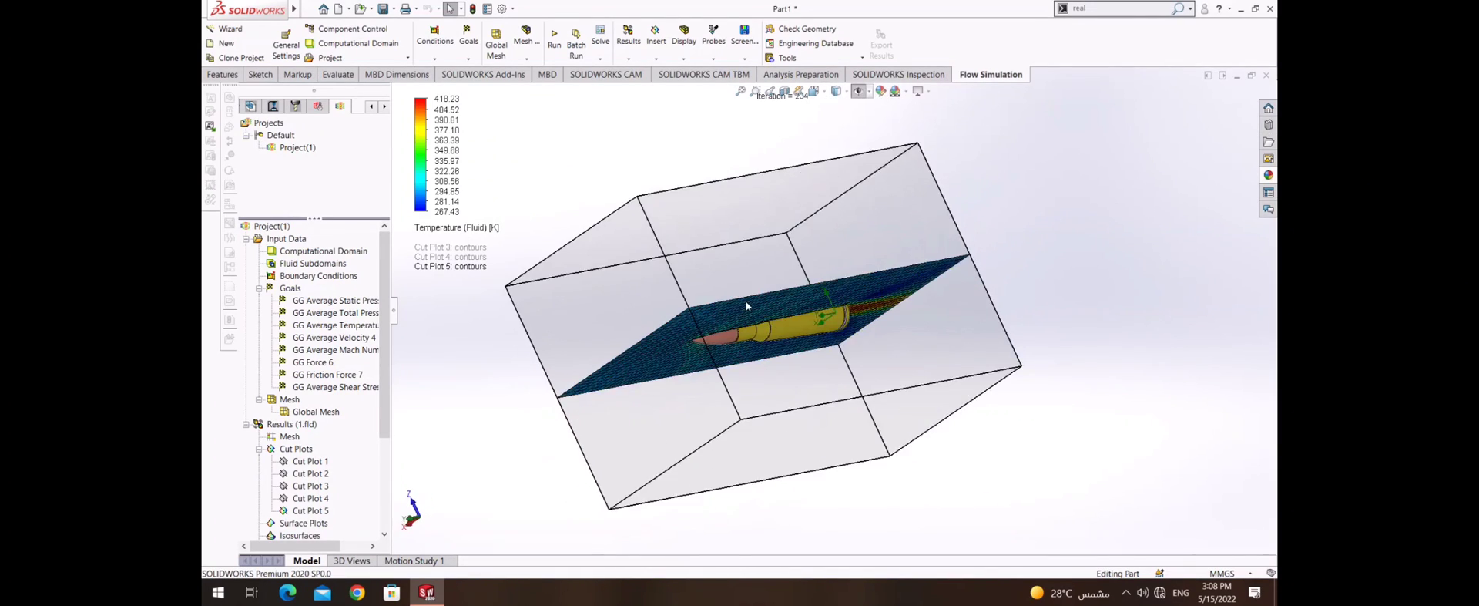
key("Down")
key("Down")
key("Down")
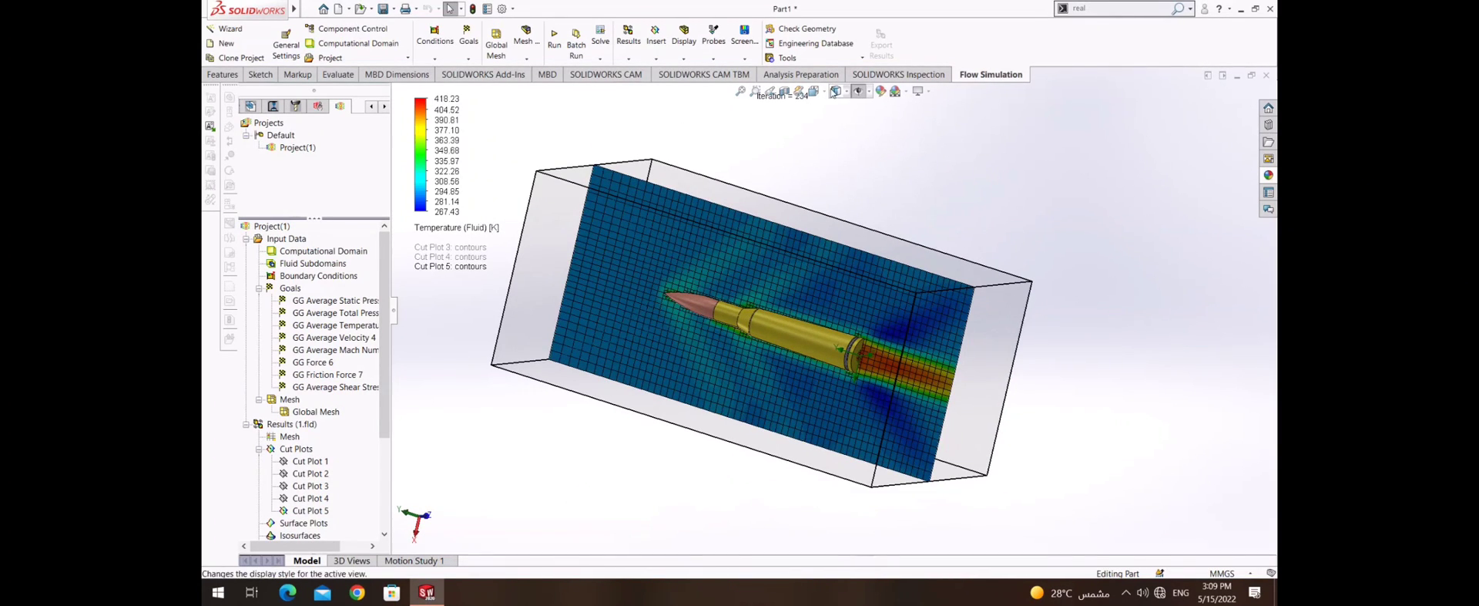
left_click(829, 99)
left_click(829, 118)
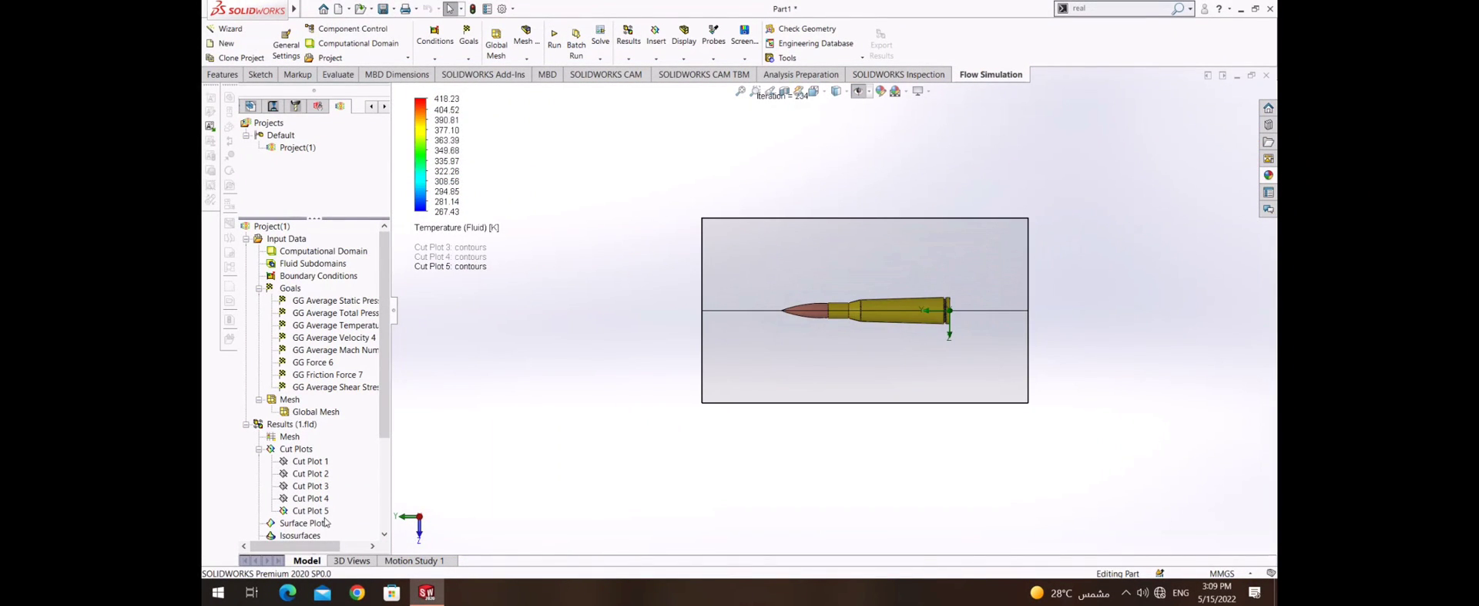
right_click(322, 510)
left_click(367, 424)
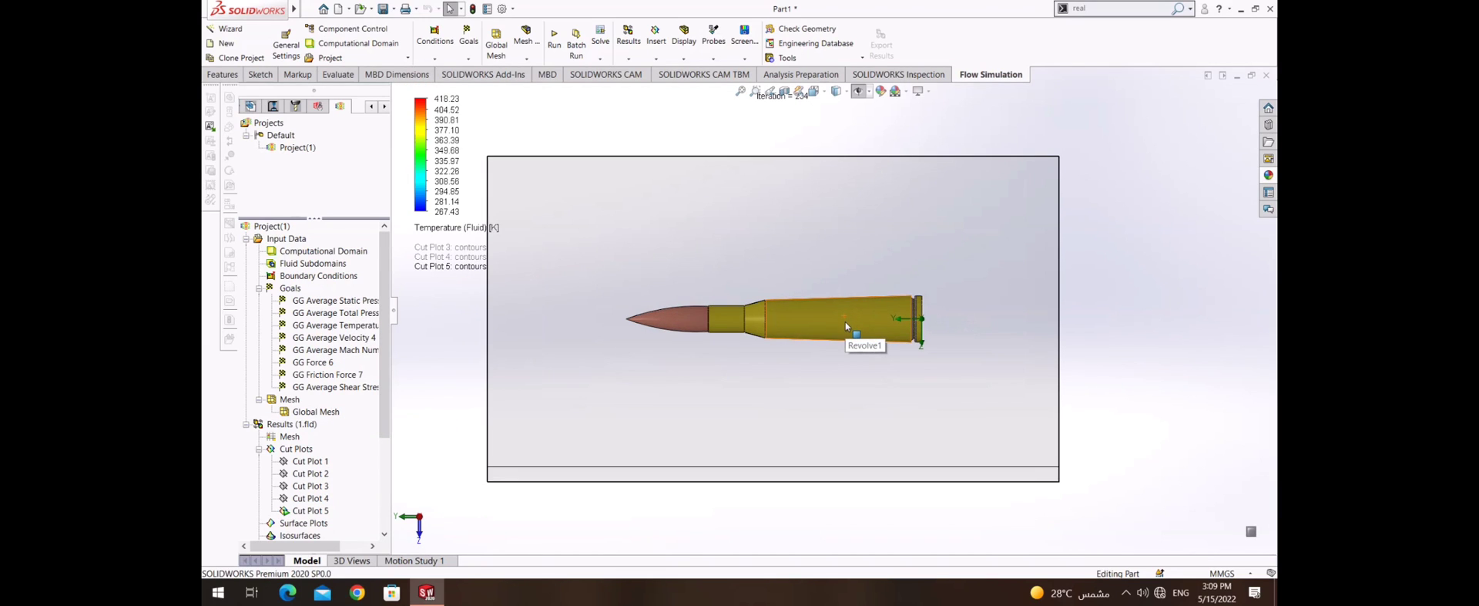
mouse_move(846, 326)
middle_mouse_down()
mouse_move(852, 114)
mouse_move(620, 225)
middle_mouse_up()
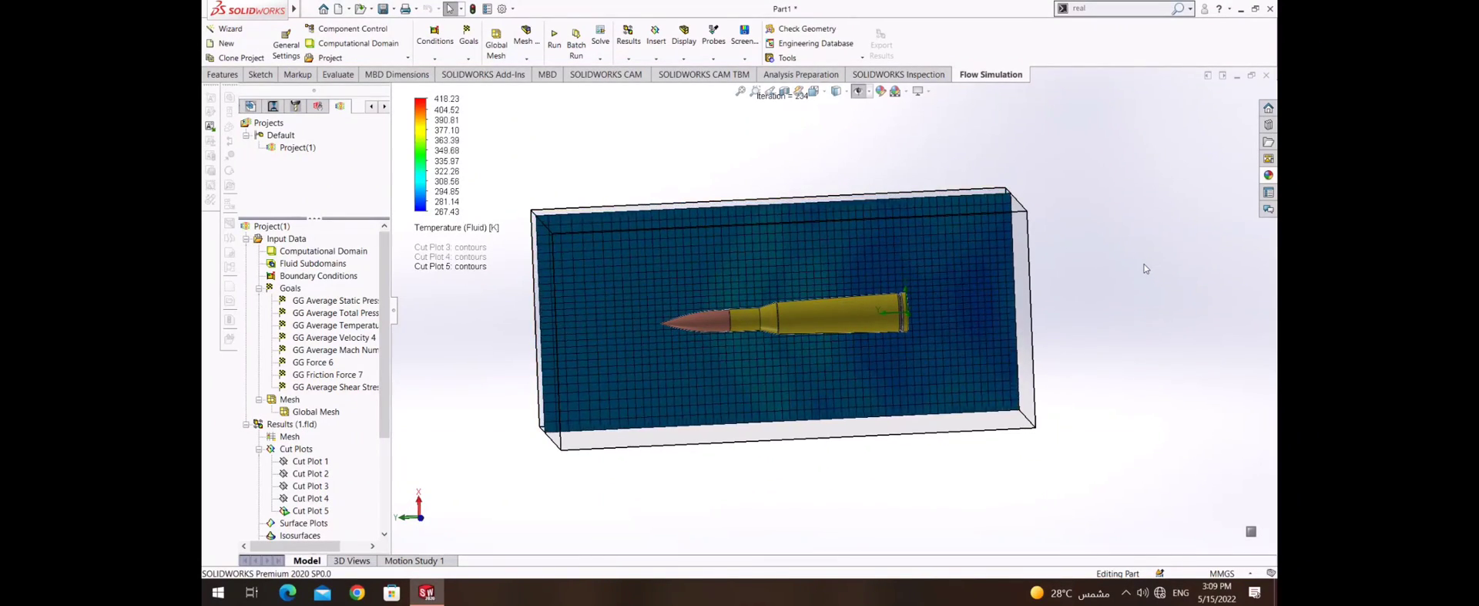
- Begin another Front Plane cut plot with velocity streamlines enabled
right_click(306, 449)
left_click(354, 317)
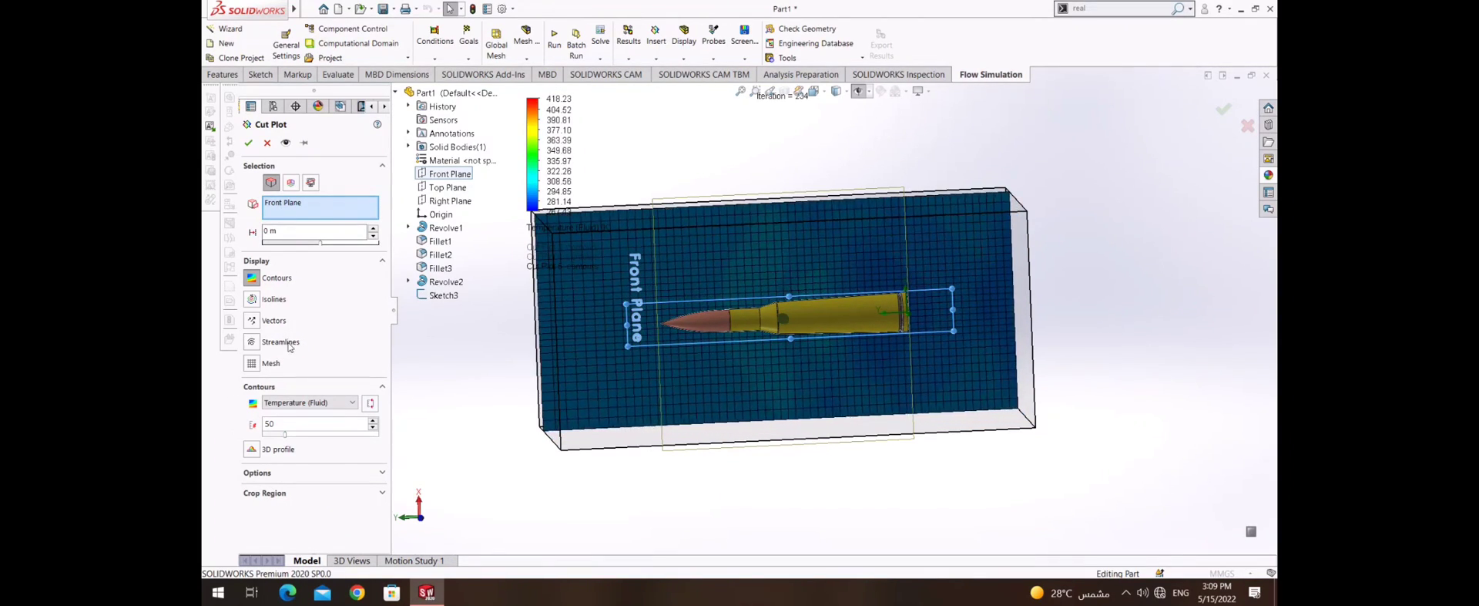
left_click(252, 342)
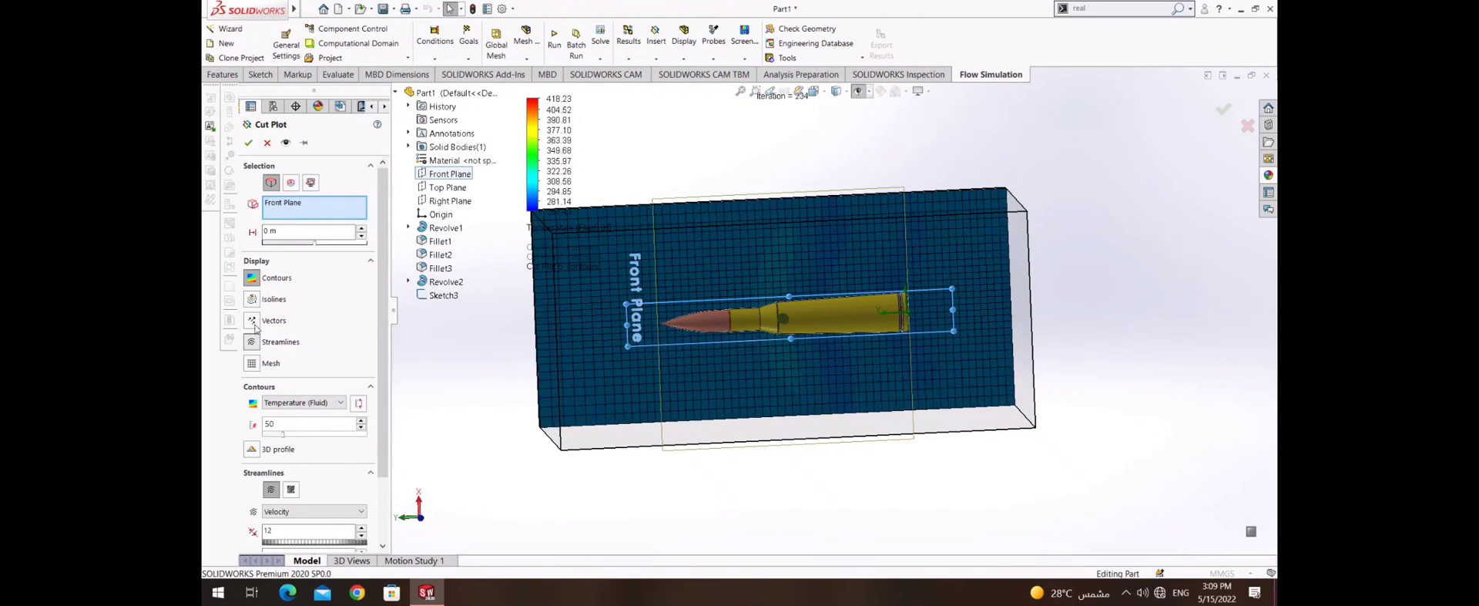
- Create streamline Cut Plot 6, hide Cut Plot 5, and play Cut Plot 6's animation
left_click(249, 145)
right_click(312, 510)
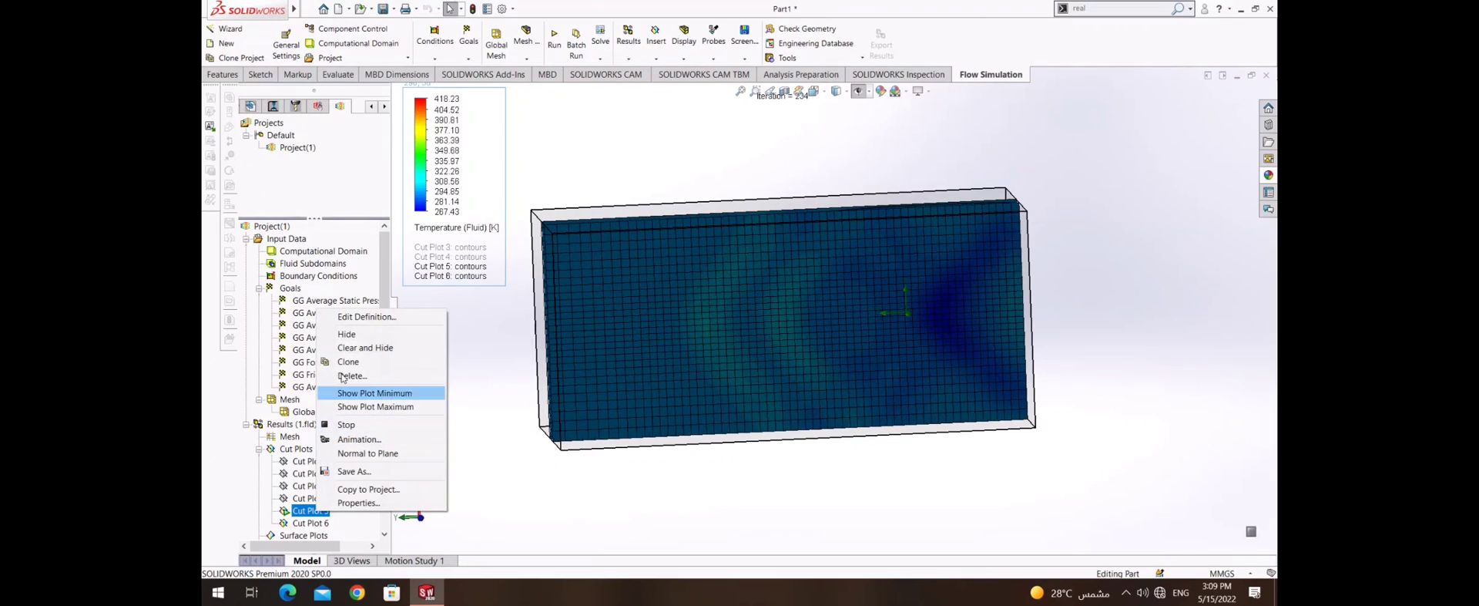
left_click(347, 334)
right_click(322, 522)
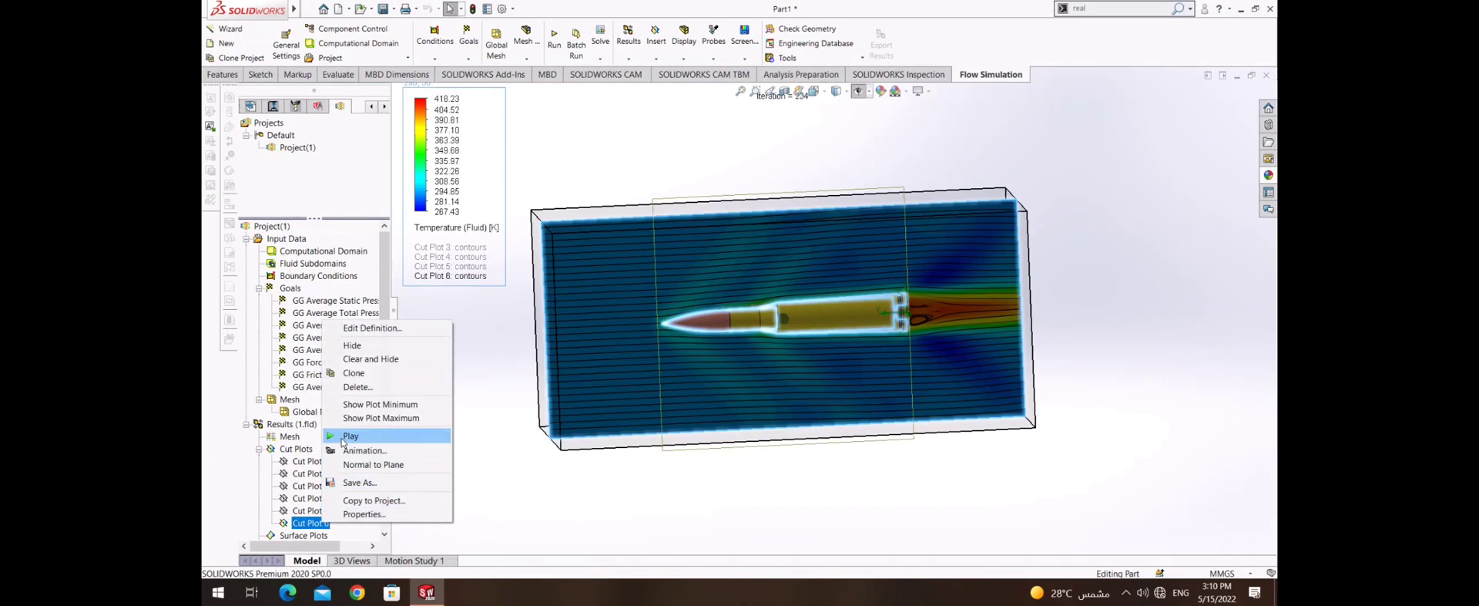
left_click(350, 436)
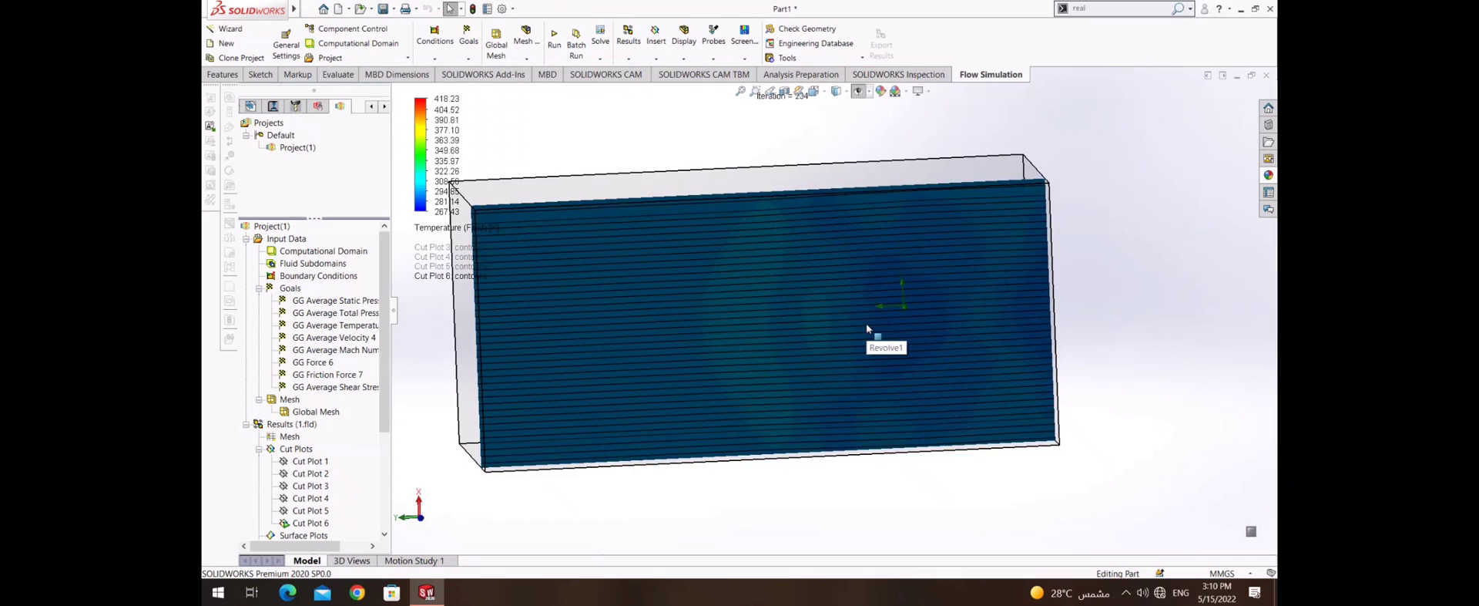
scroll(866, 322, "down", 3)
scroll(856, 321, "down", 3)
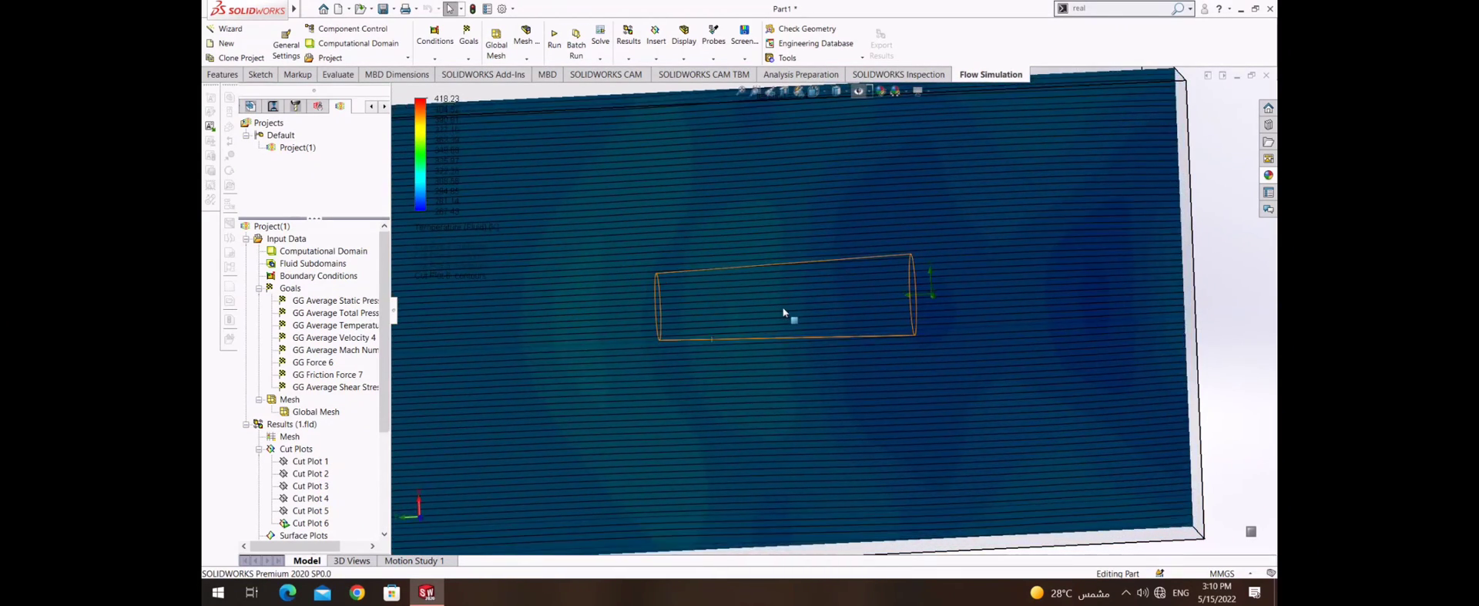
scroll(778, 310, "up", 2)
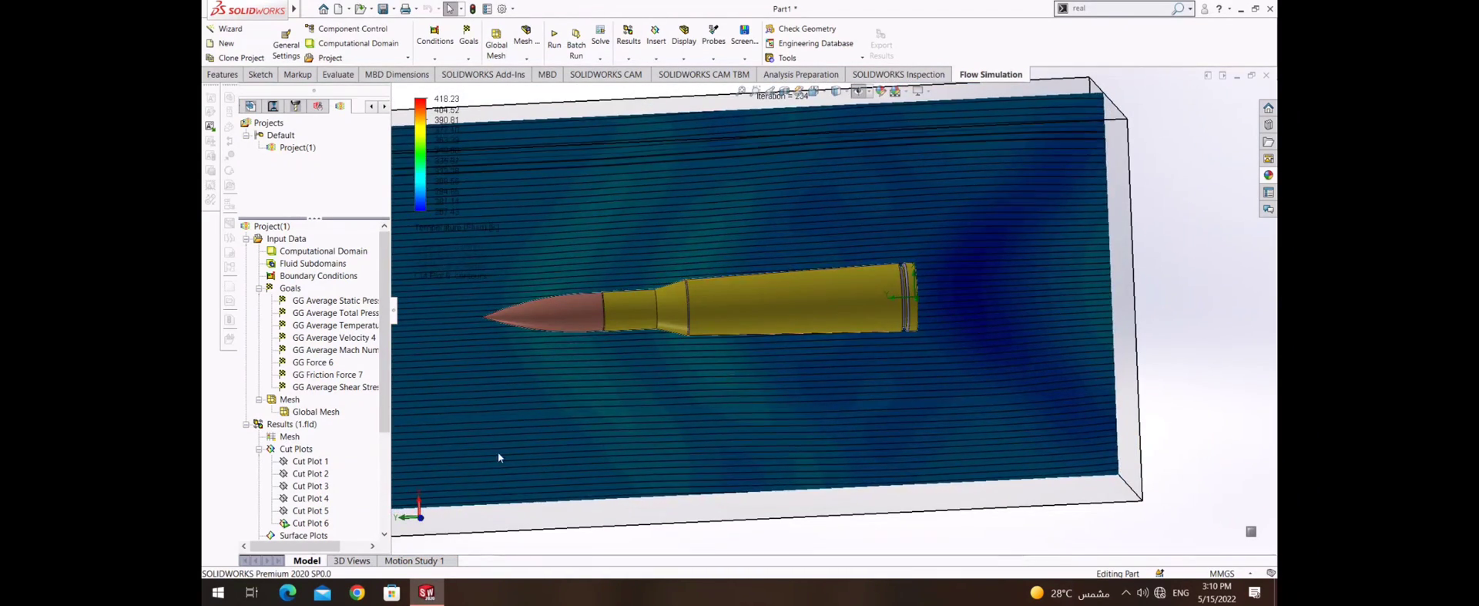
- Hide the streamline Cut Plot 6
right_click(311, 522)
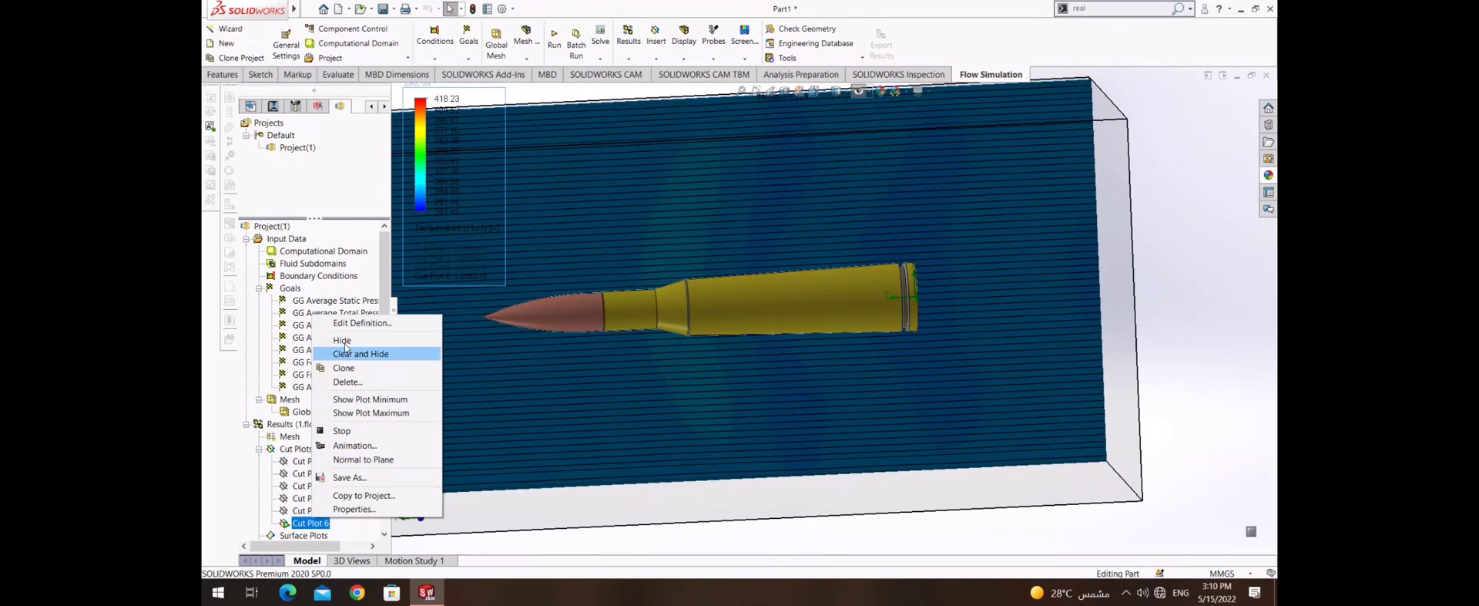
left_click(345, 345)
scroll(312, 400, "down", 2)
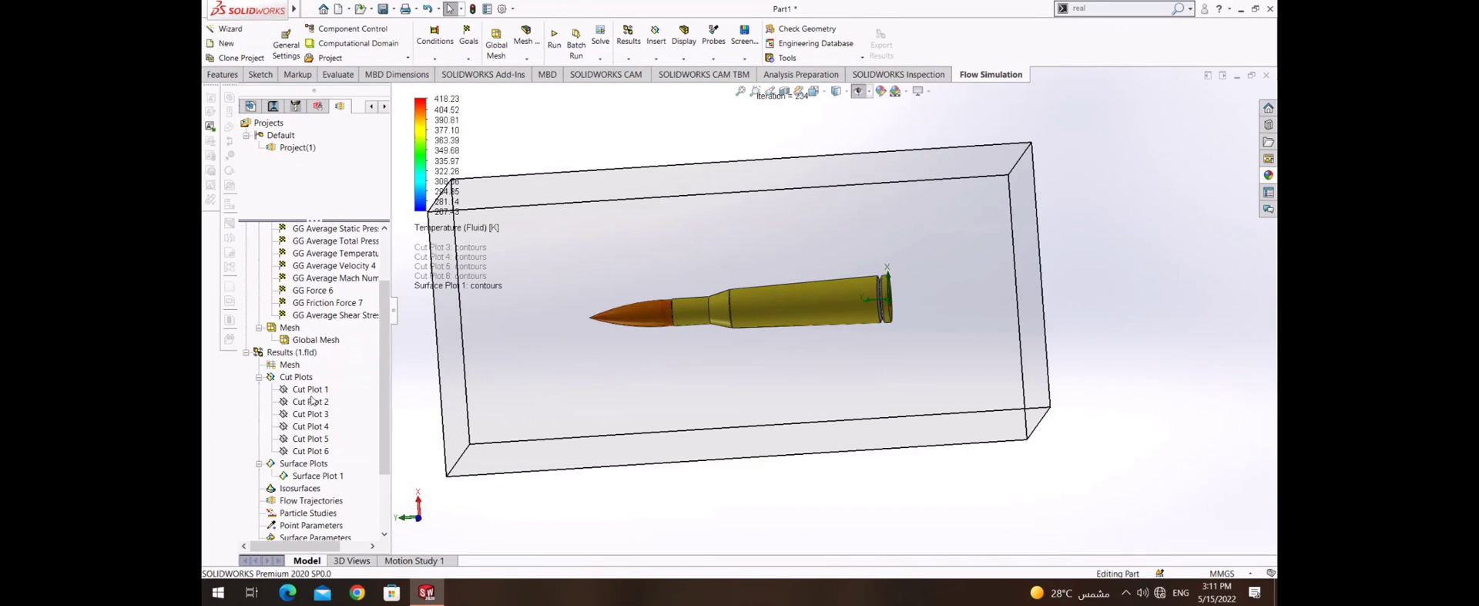
- Show Surface Plot 1 with fluid-temperature contours on the cartridge surface
right_click(306, 476)
left_click(578, 367)
scroll(617, 328, "up", 2)
scroll(798, 323, "up", 4)
scroll(797, 323, "down", 2)
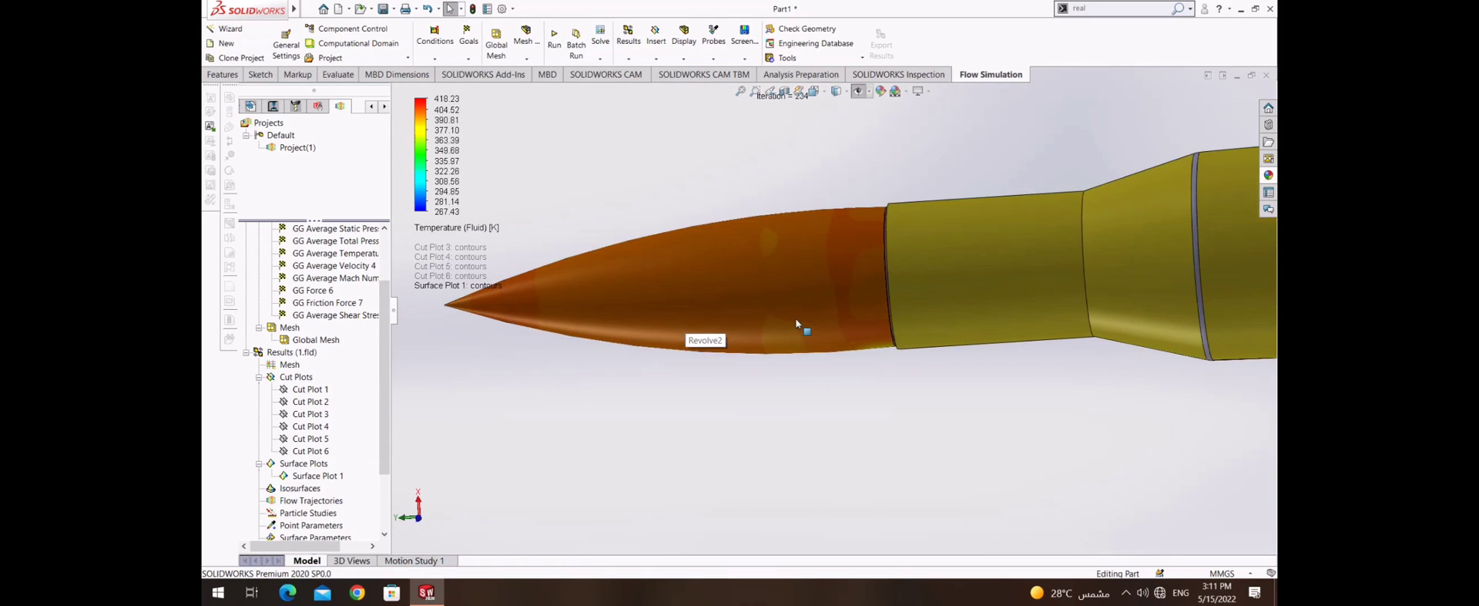
scroll(800, 322, "down", 2)
scroll(801, 322, "down", 2)
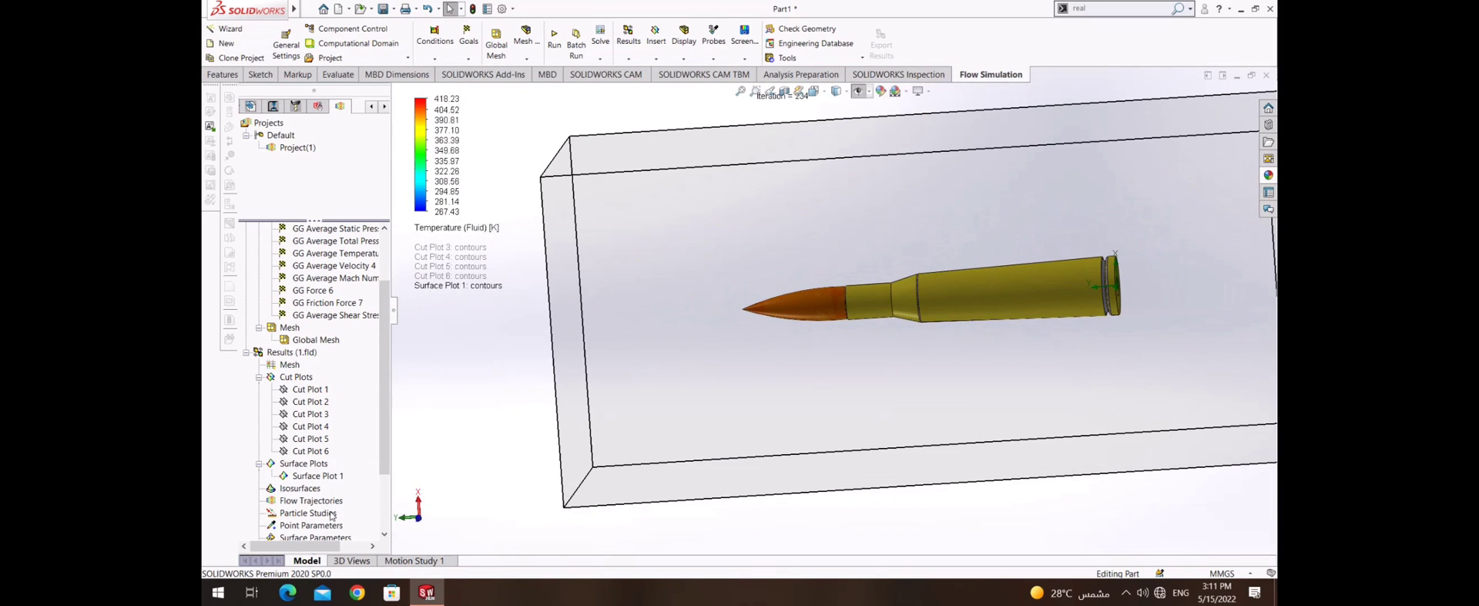
- Create Flow Trajectories 1 seeded from the Top Plane, coloured by Relative Pressure
left_click(345, 509)
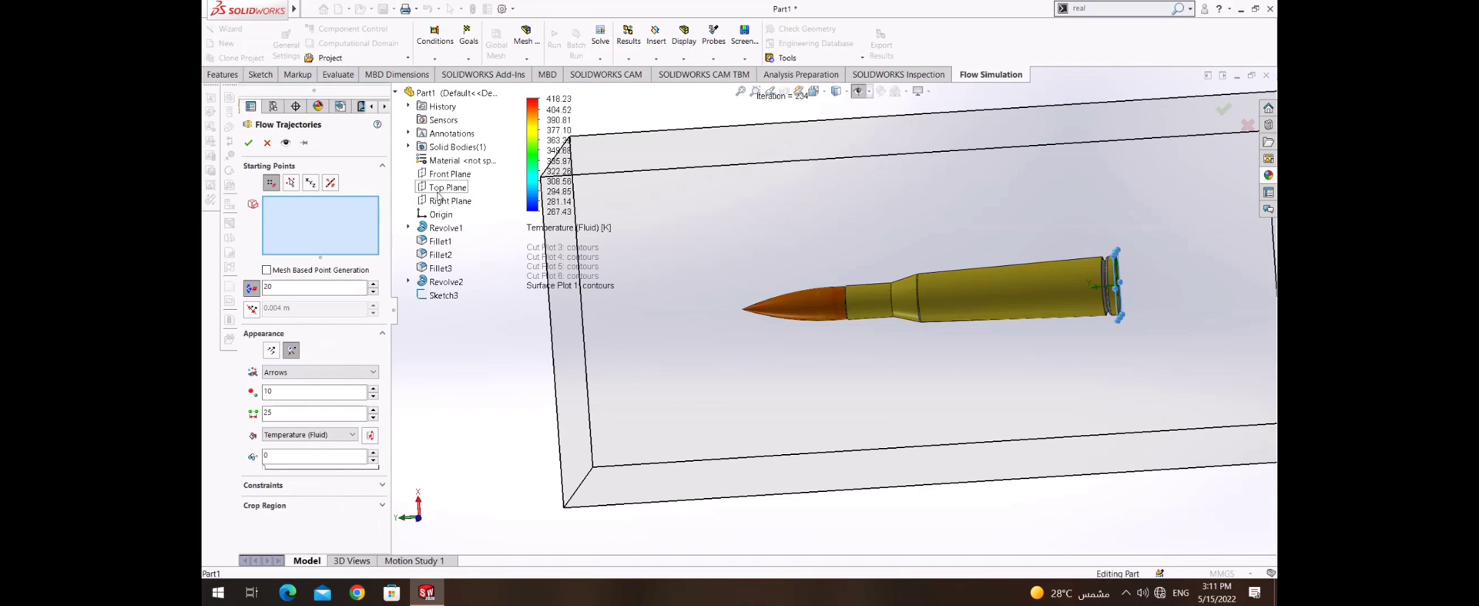
left_click(438, 187)
scroll(1155, 292, "up", 5)
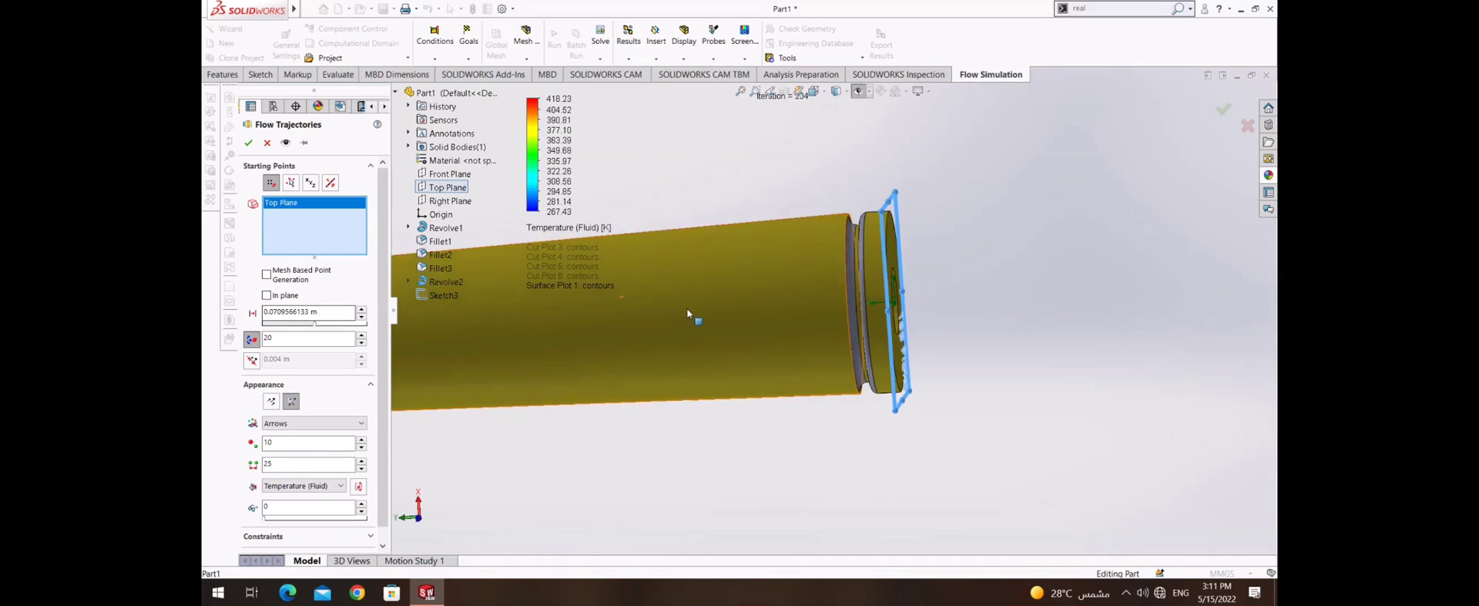
scroll(590, 326, "down", 3)
scroll(505, 331, "down", 3)
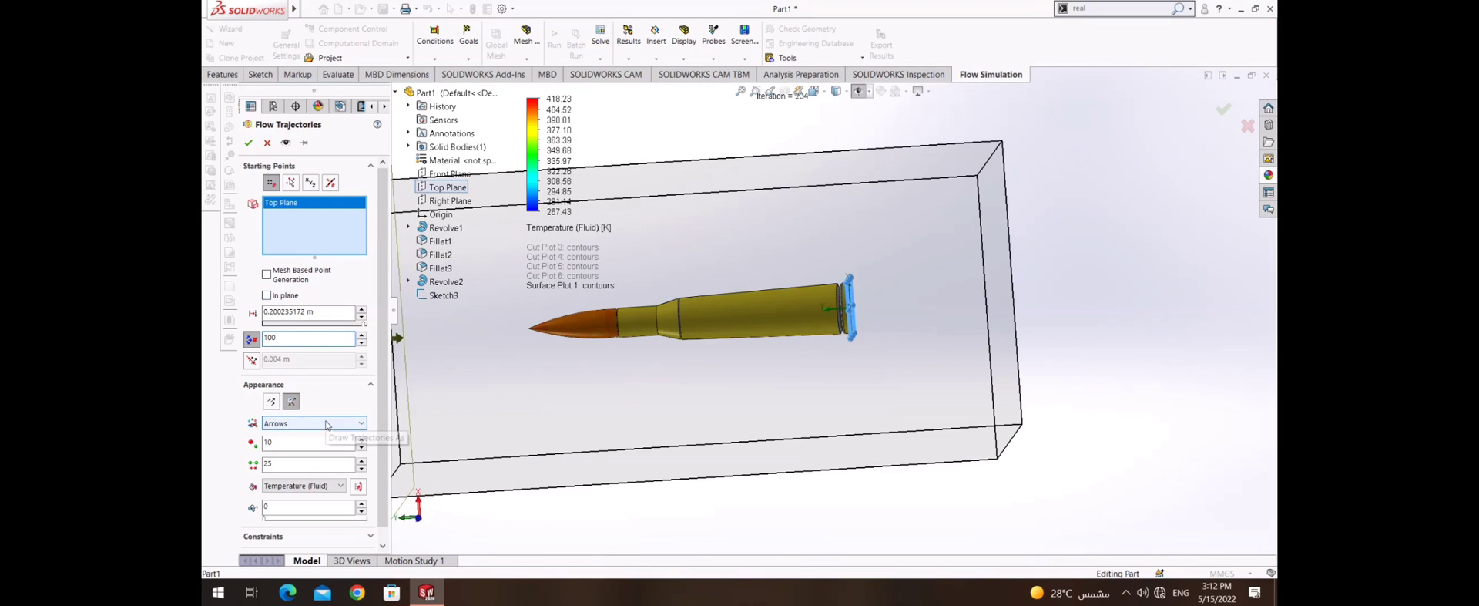
left_click(302, 485)
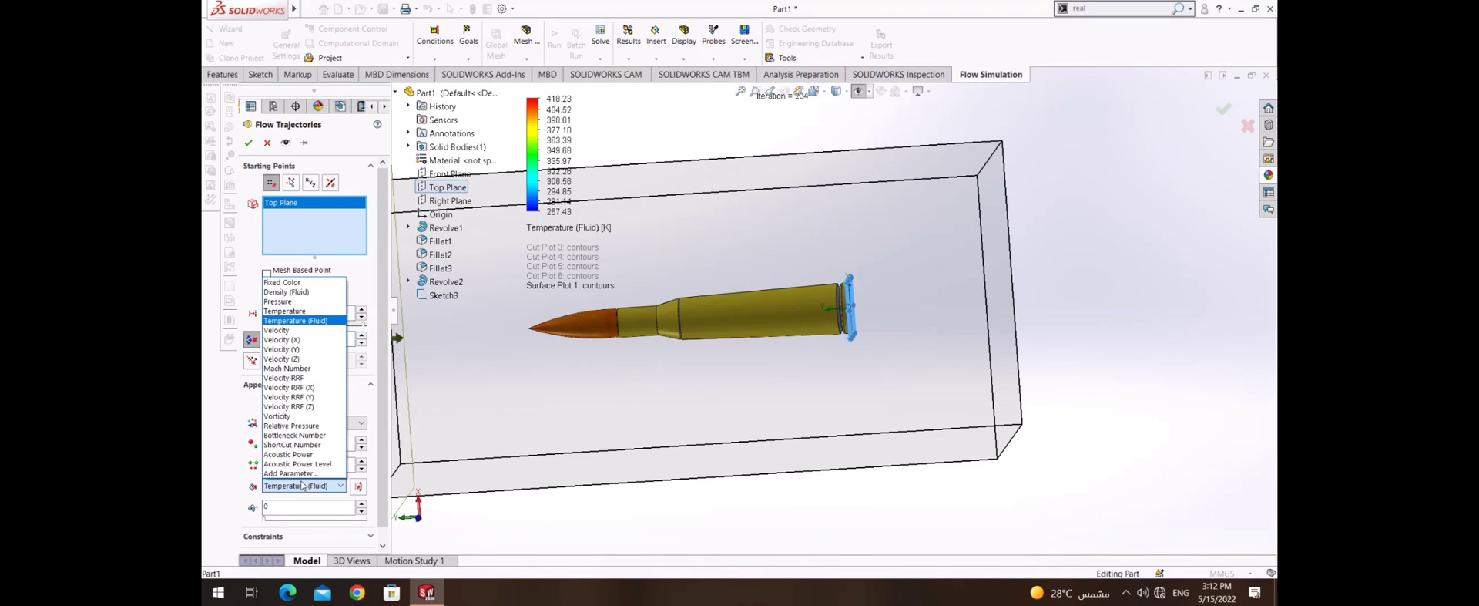
left_click(298, 426)
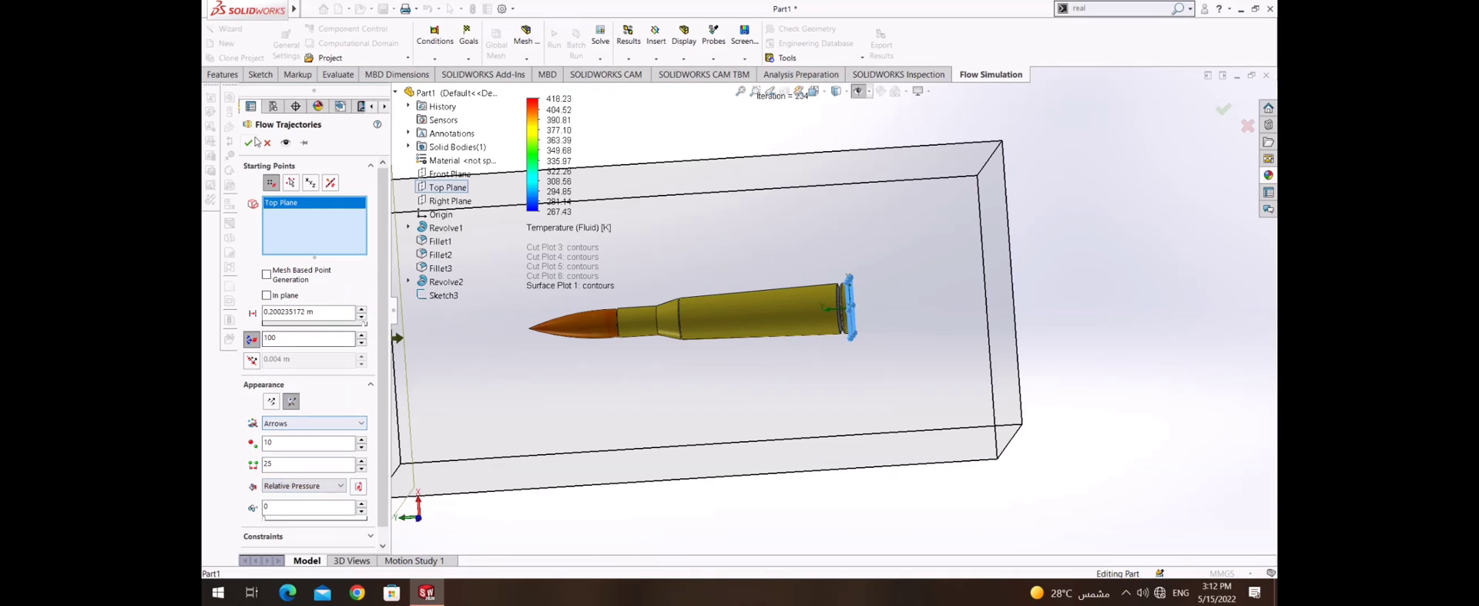
key("Return")
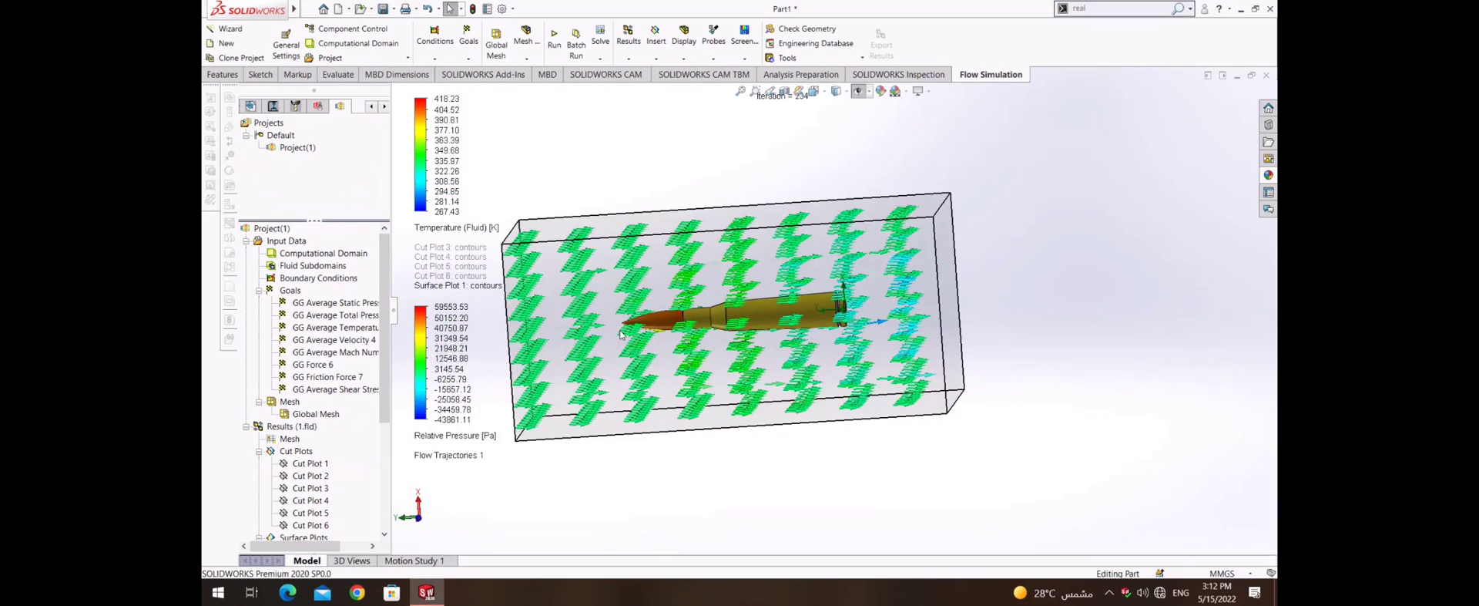
- Review the trajectories from a frontal angle, then hide Flow Trajectories 1
middle_click_drag(548, 346, 886, 324)
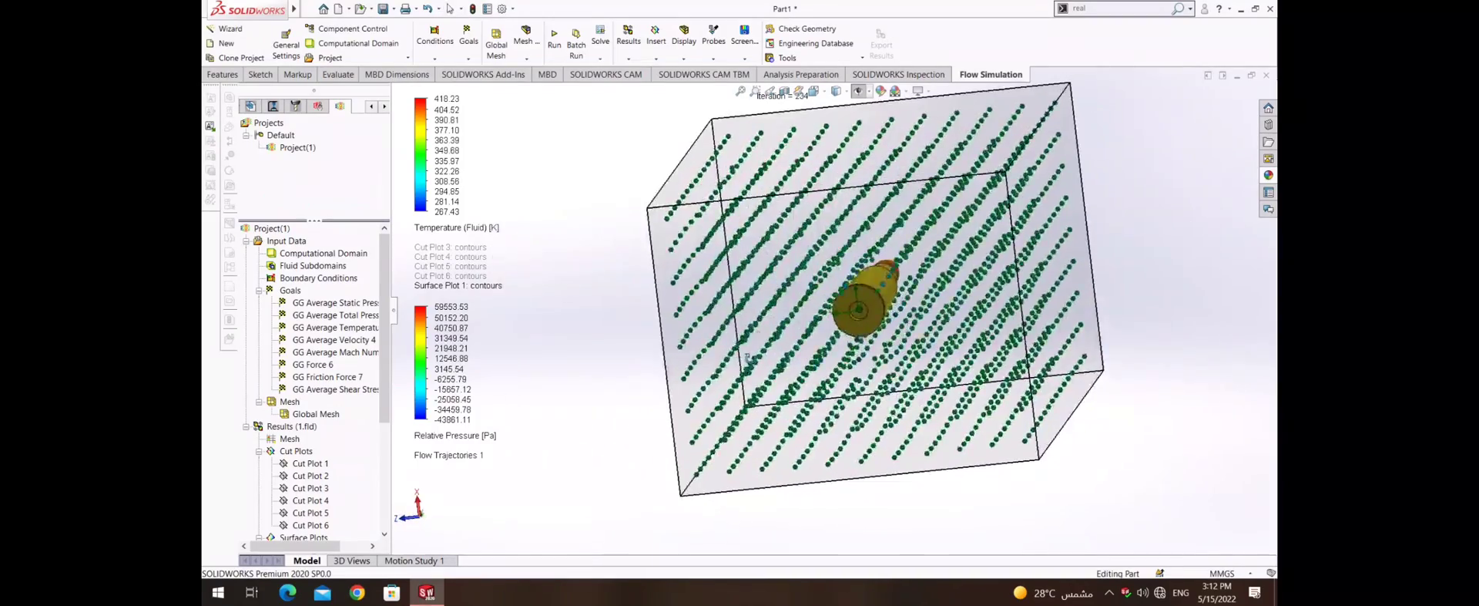
scroll(299, 460, "down", 2)
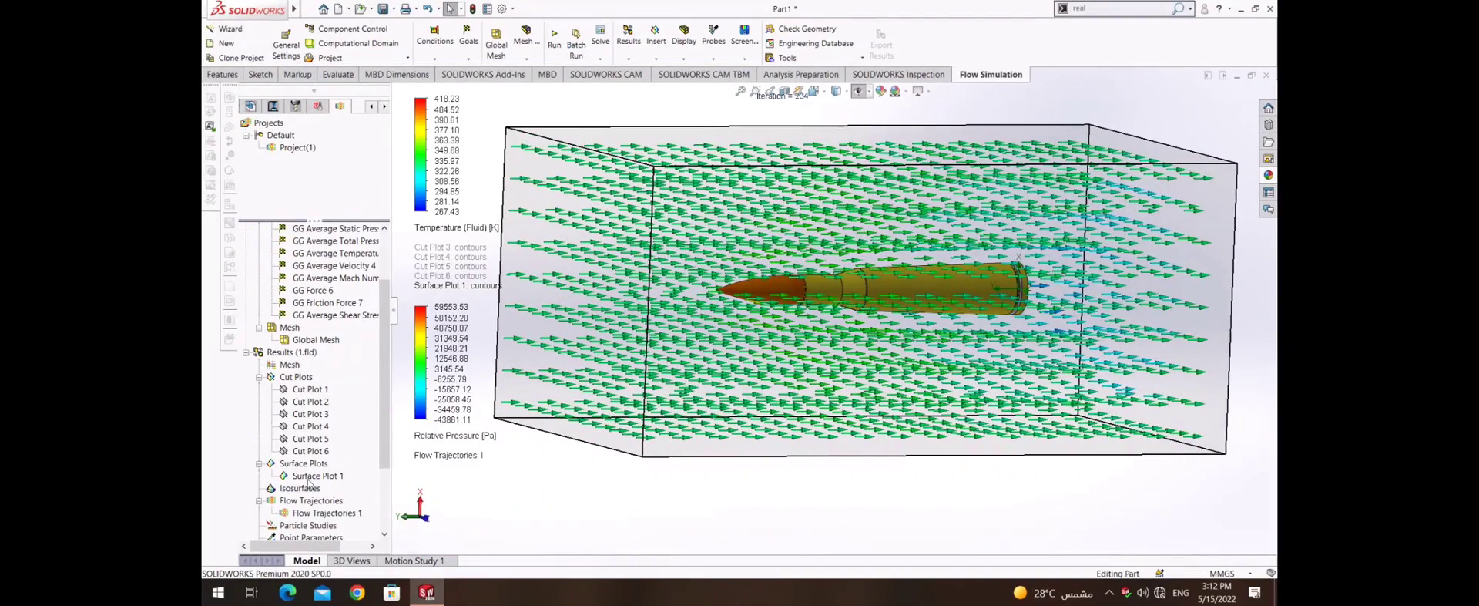
right_click(327, 512)
left_click(347, 461)
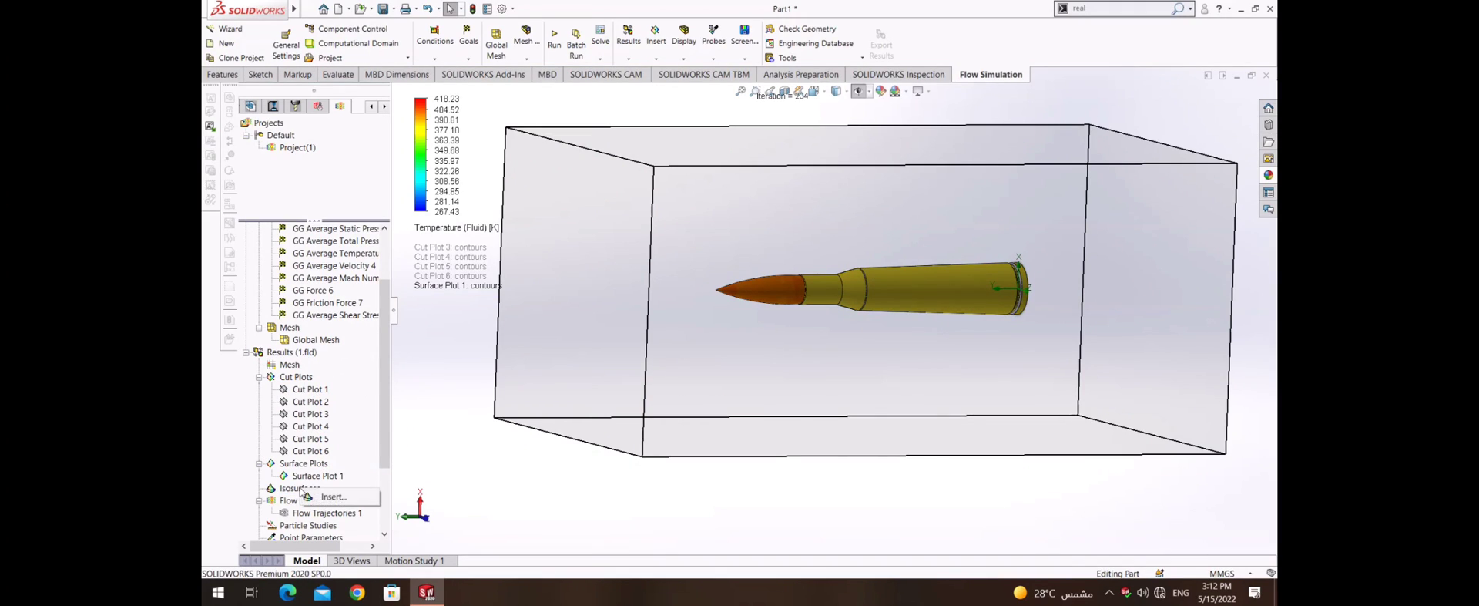
- Insert an isosurface at 342.828446 K fluid temperature, coloured by Temperature (Fluid)
left_click(308, 497)
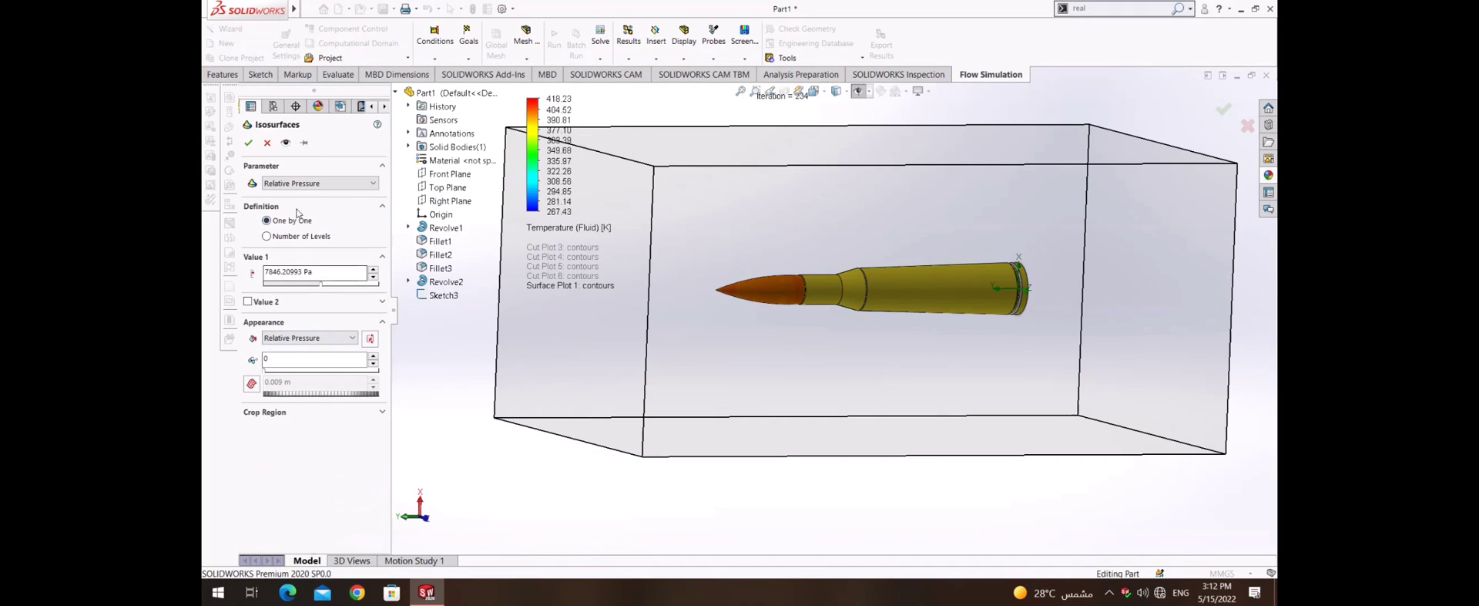
left_click(337, 188)
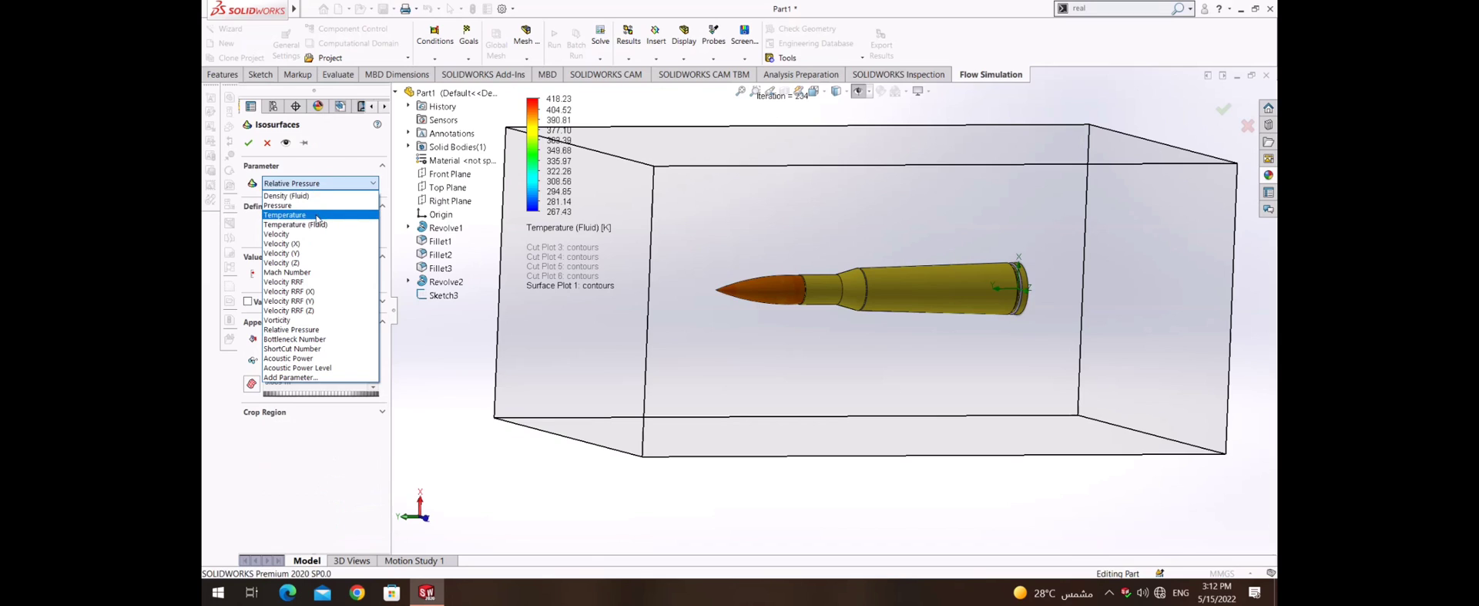
left_click(318, 224)
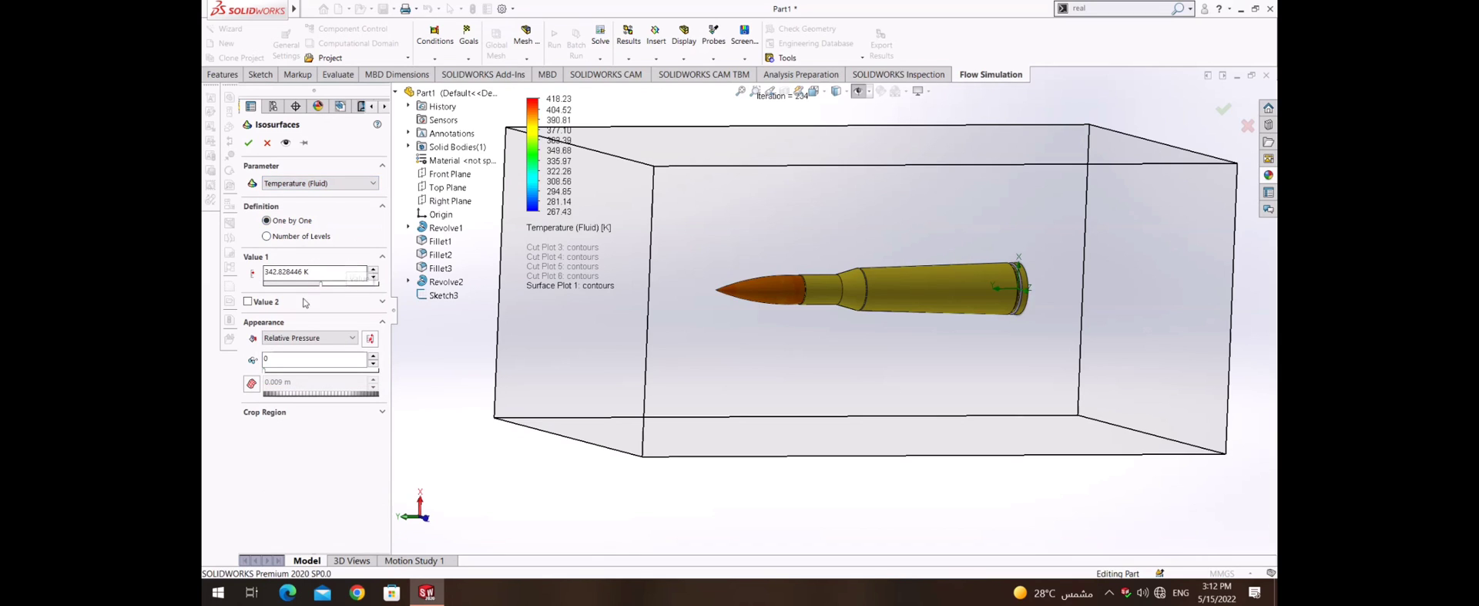
left_click(348, 339)
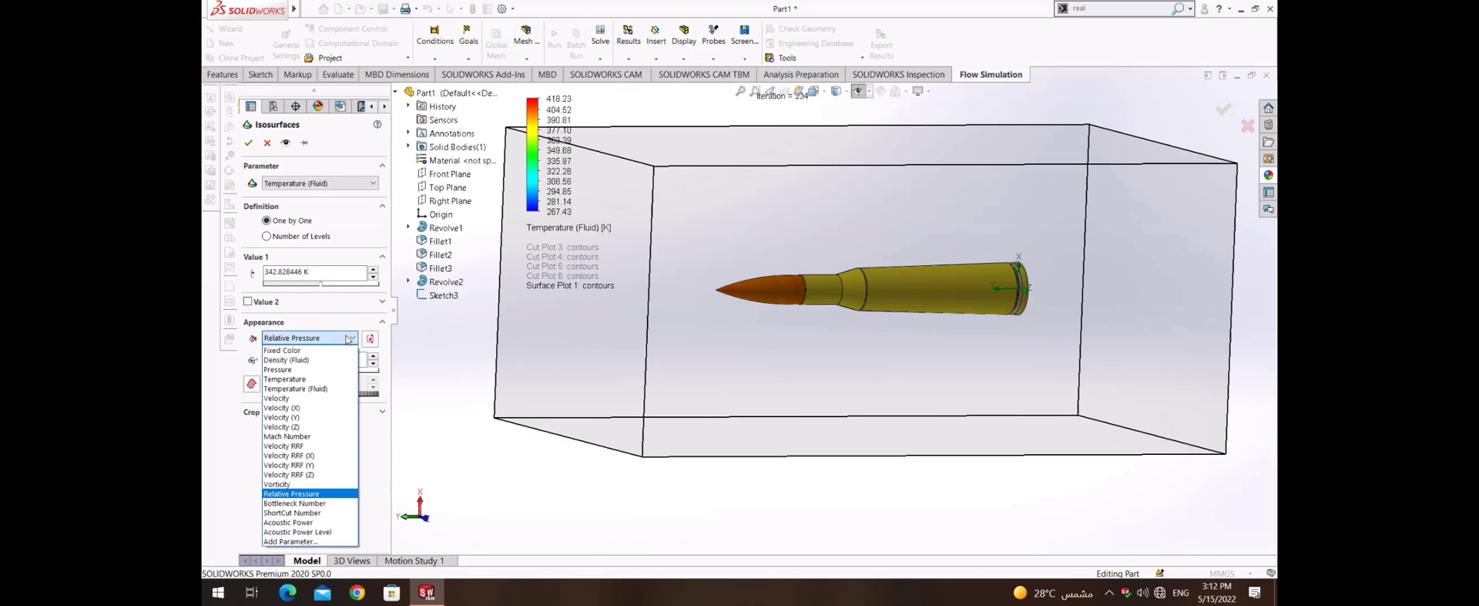
left_click(323, 388)
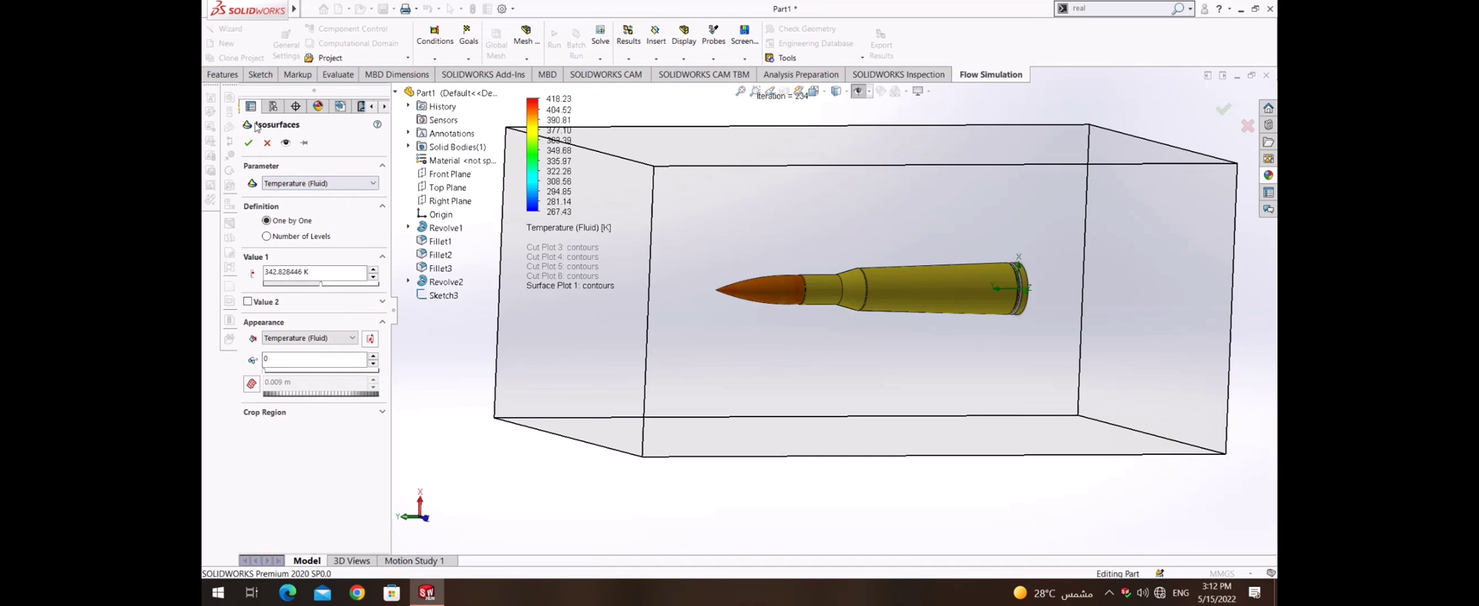
- Review Isosurfaces 1 from end-on and side views, then hide it
mouse_move(708, 194)
middle_mouse_down()
mouse_move(806, 273)
mouse_move(626, 421)
middle_mouse_up()
scroll(355, 420, "down", 3)
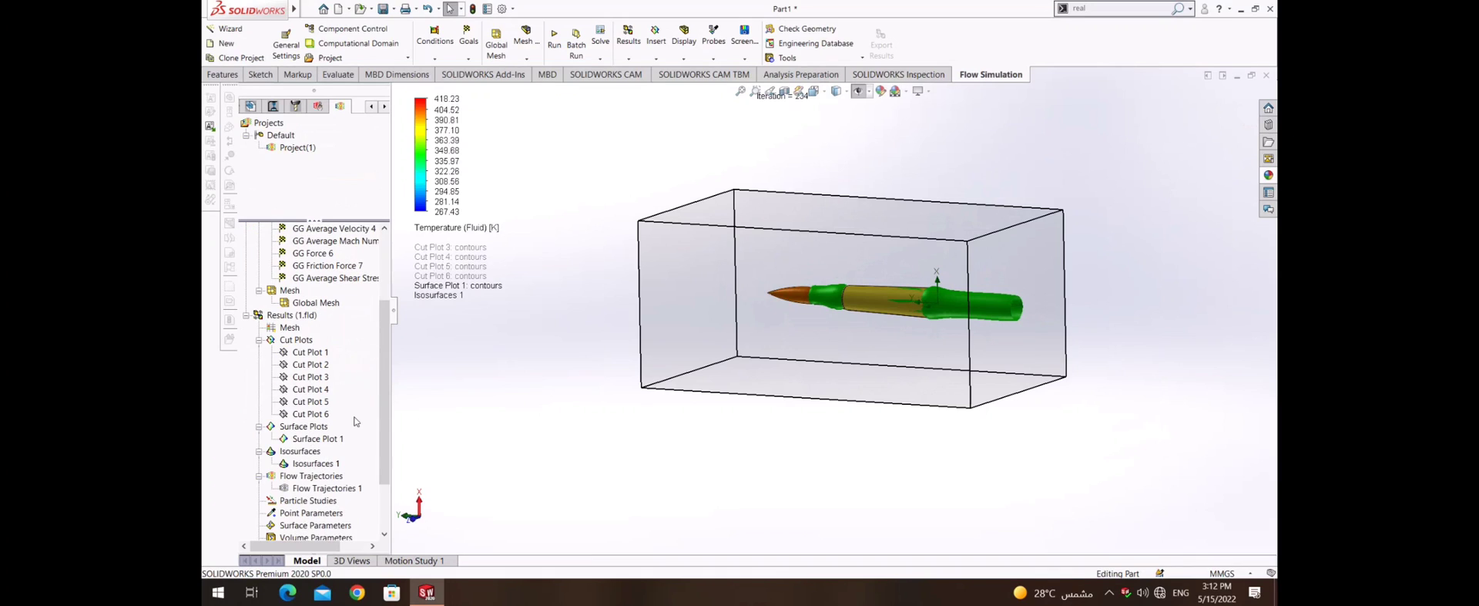
right_click(320, 463)
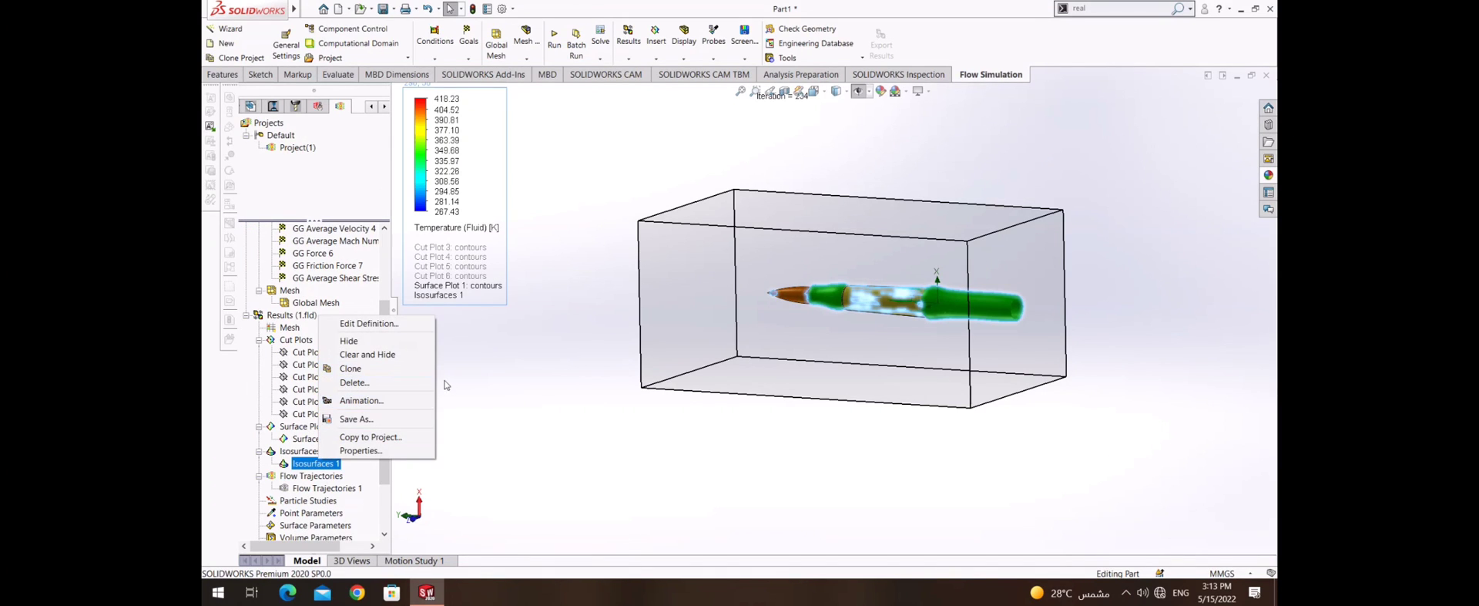
left_click(483, 379)
mouse_move(821, 336)
middle_mouse_down()
mouse_move(736, 329)
mouse_move(445, 487)
middle_mouse_up()
left_click(316, 463)
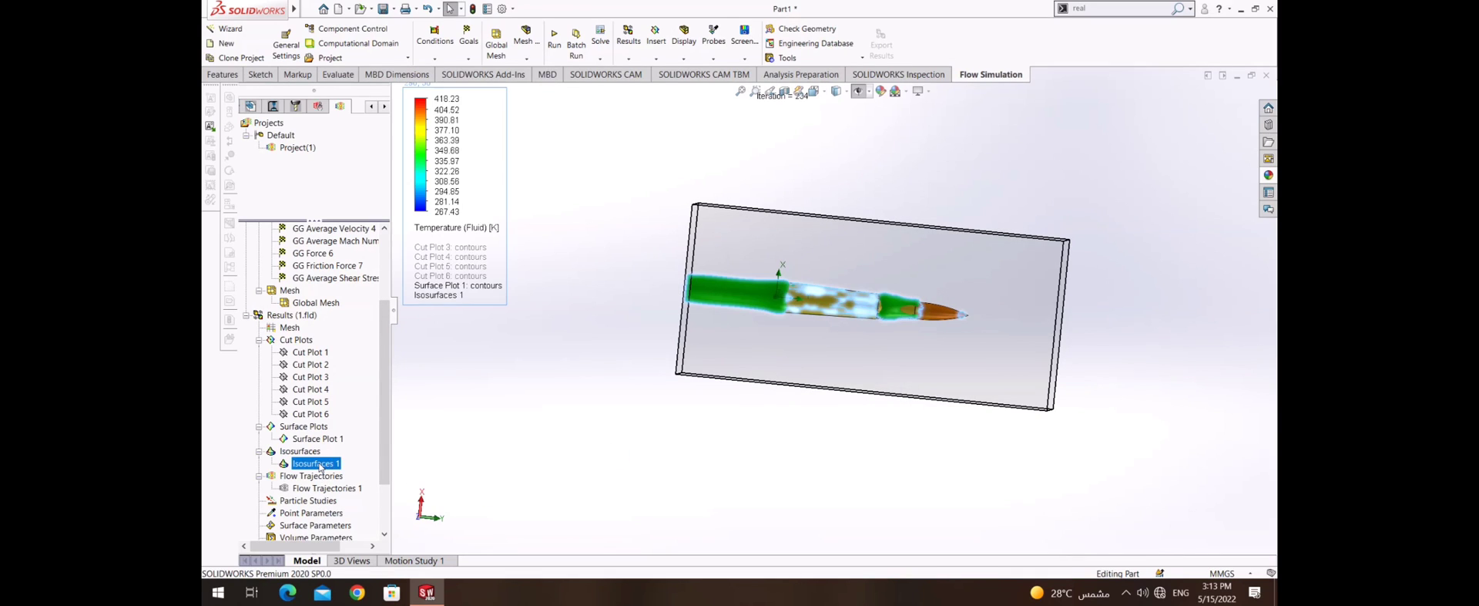
right_click(316, 463)
left_click(347, 349)
- Begin a new cut plot on the Front Plane
scroll(305, 287, "down", 1)
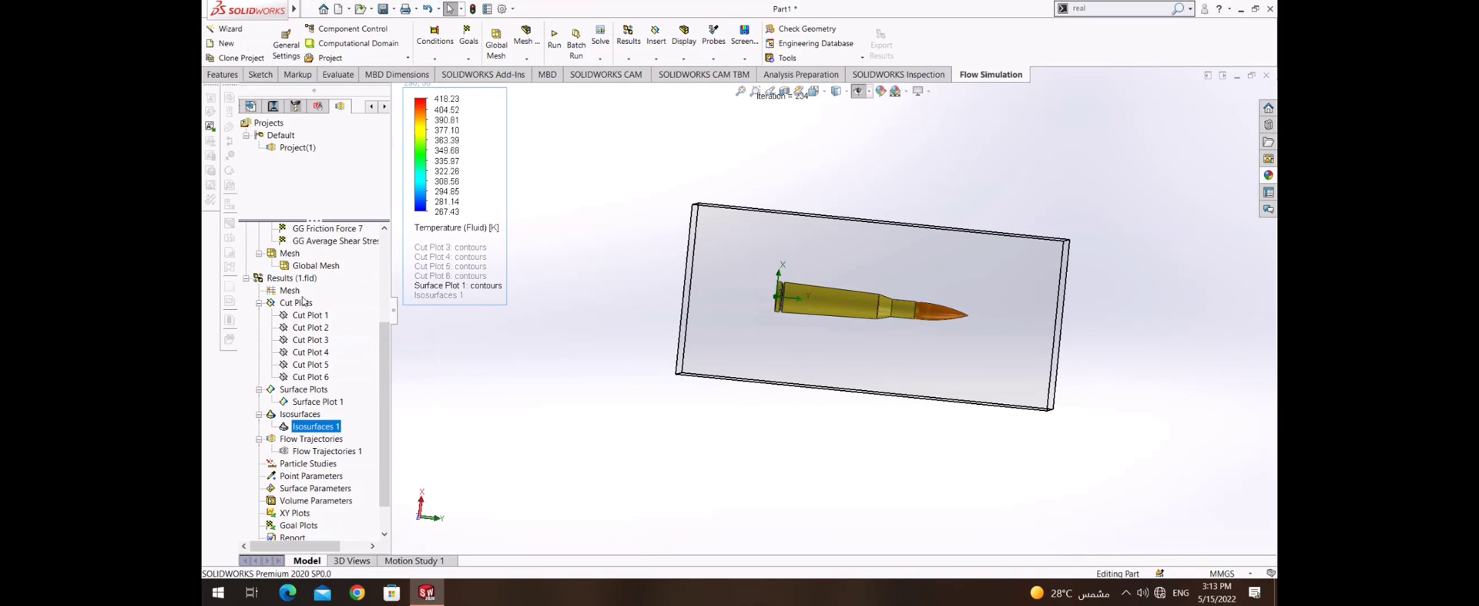
right_click(302, 301)
left_click(320, 314)
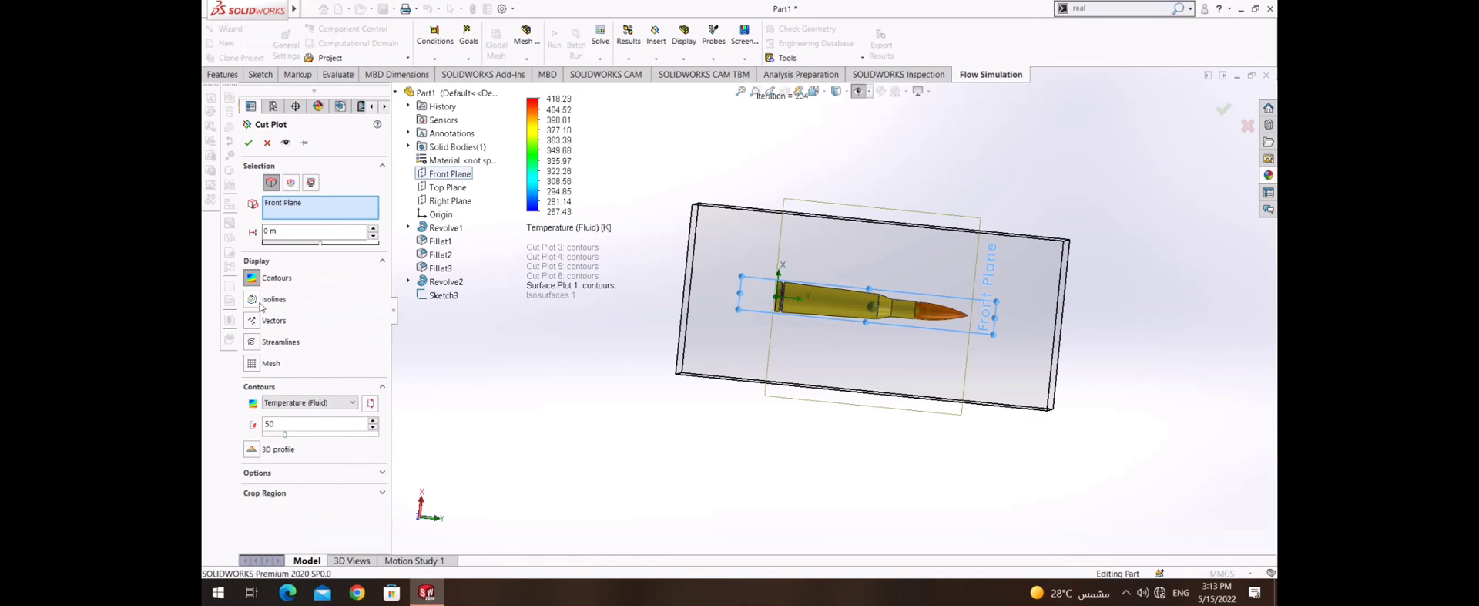
- Add Pressure isolines to the fluid-temperature Front Plane cut plot and hide the surface plot
left_click(260, 302)
left_click(336, 404)
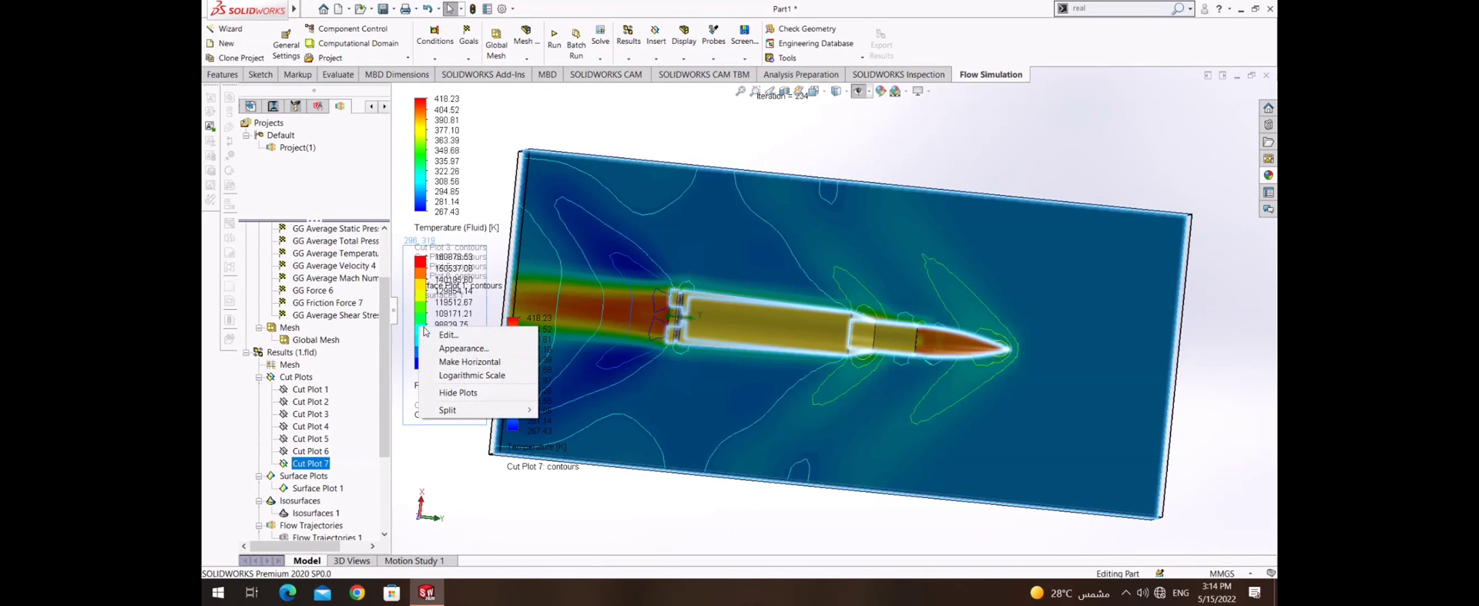
right_click(430, 179)
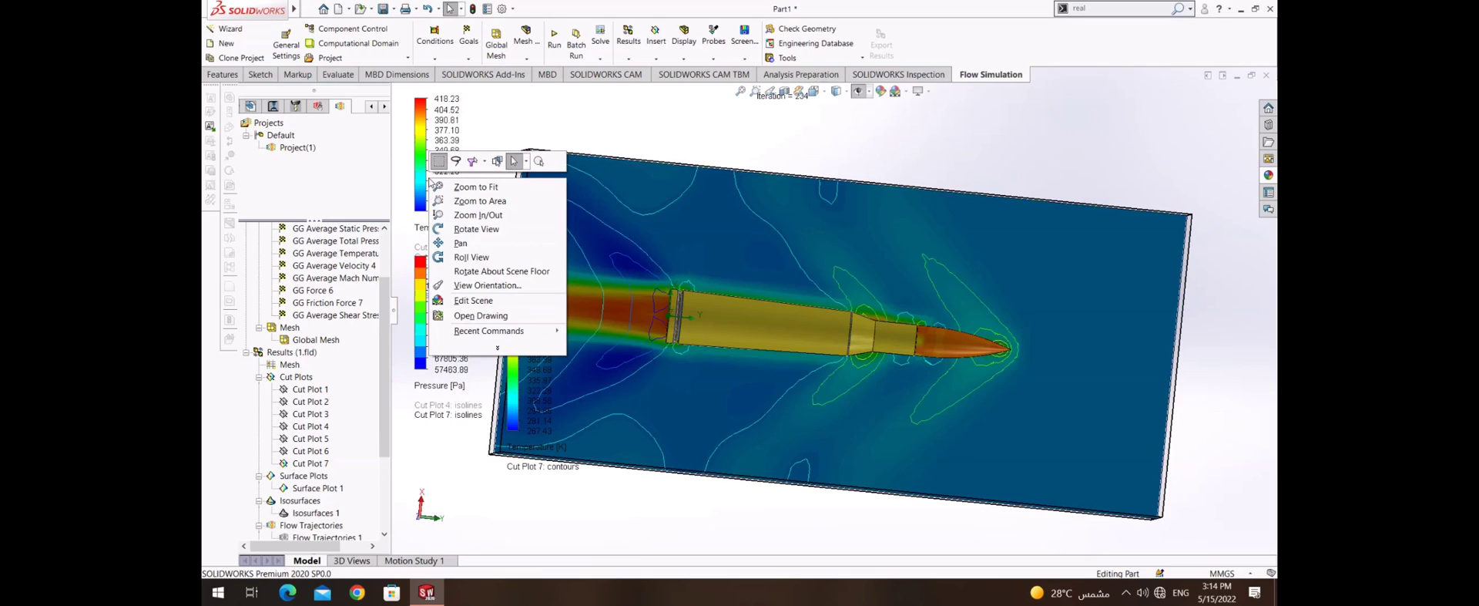
left_click(424, 132)
right_click(425, 131)
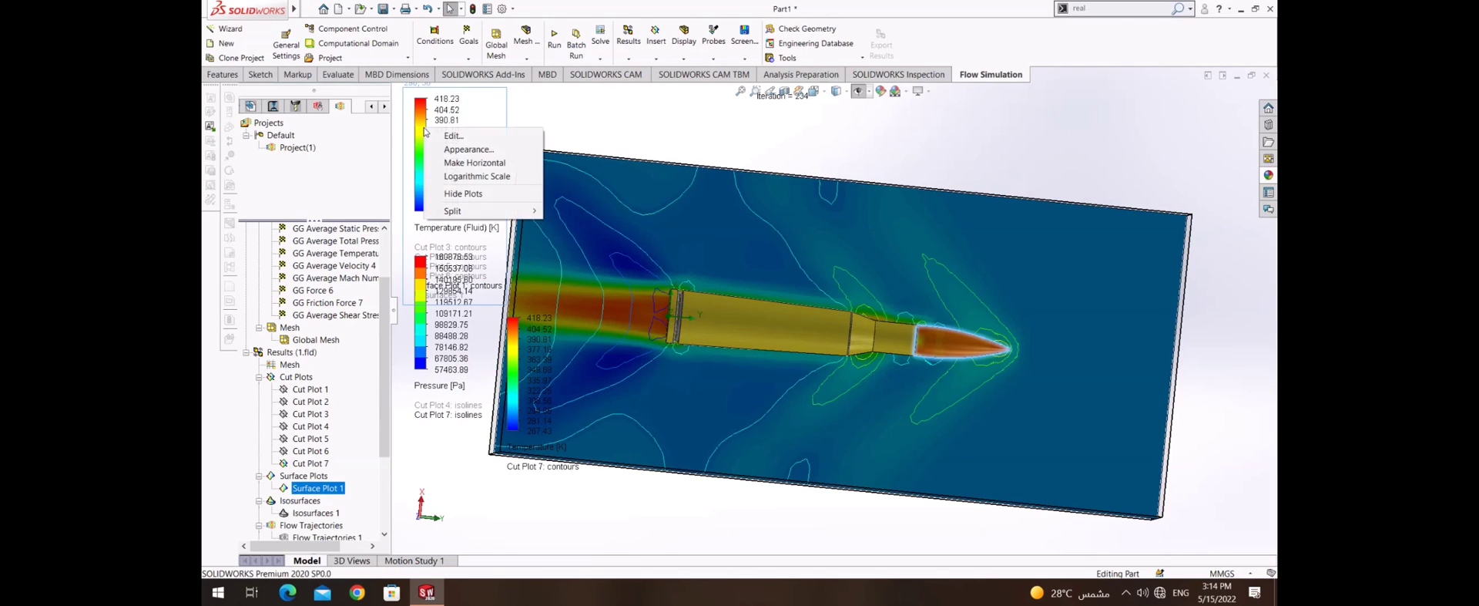
left_click(461, 194)
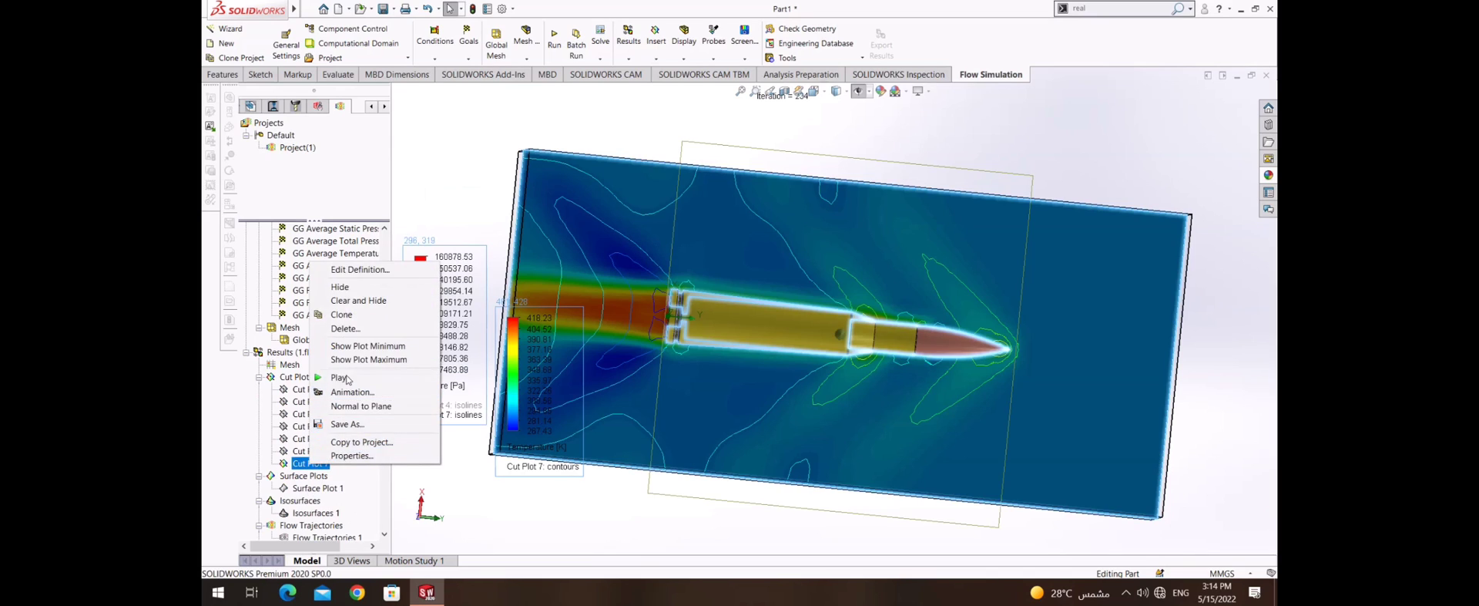
- Hide the surface plot's temperature legend and start animating Cut Plot 7
scroll(889, 366, "down", 5)
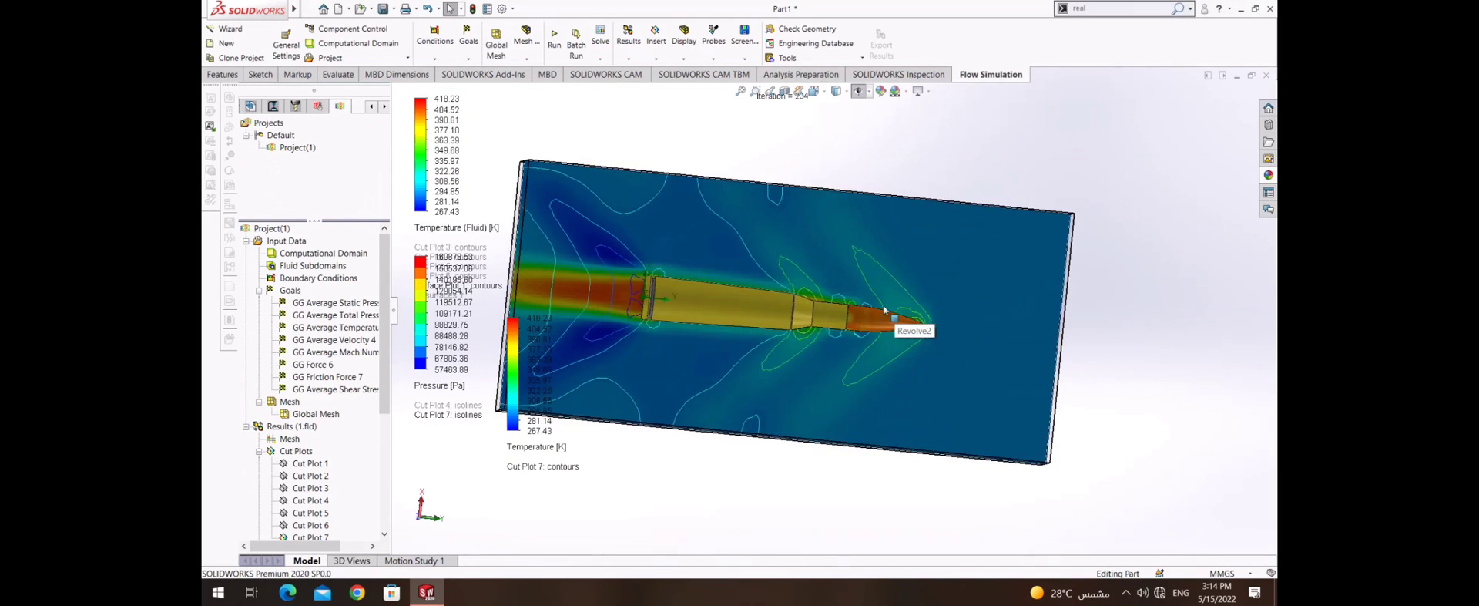
scroll(341, 417, "down", 2)
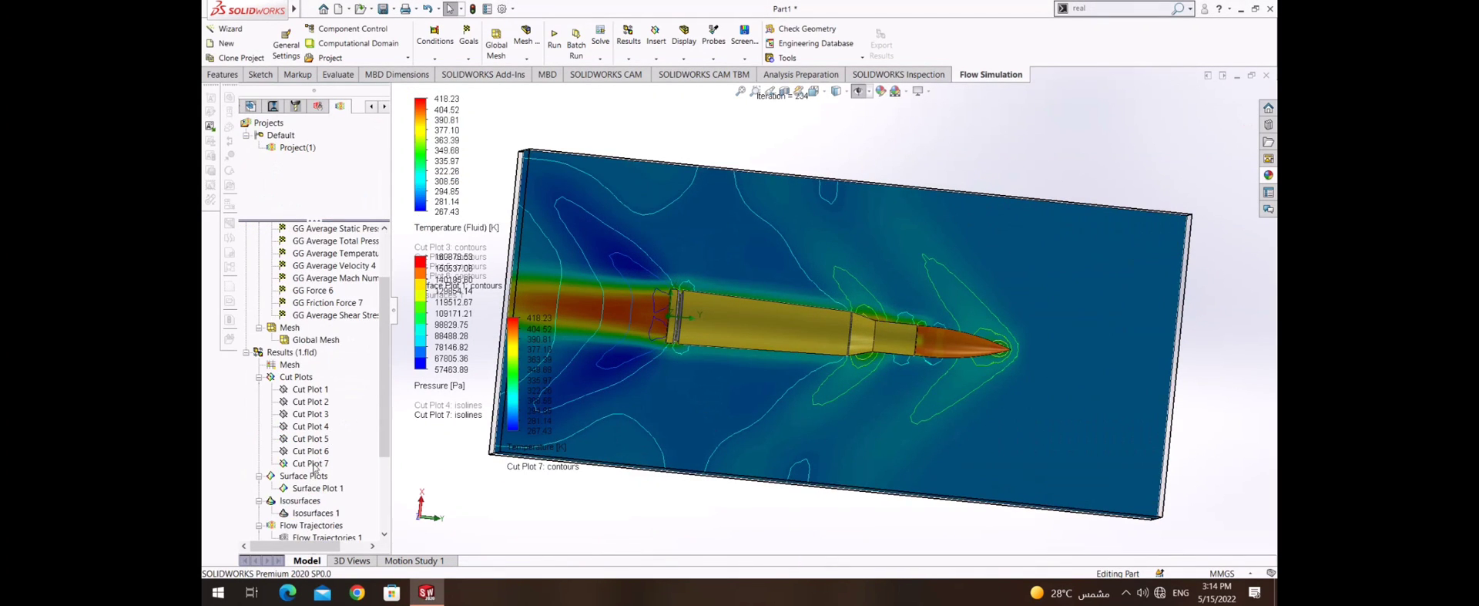
left_click(312, 463)
right_click(423, 330)
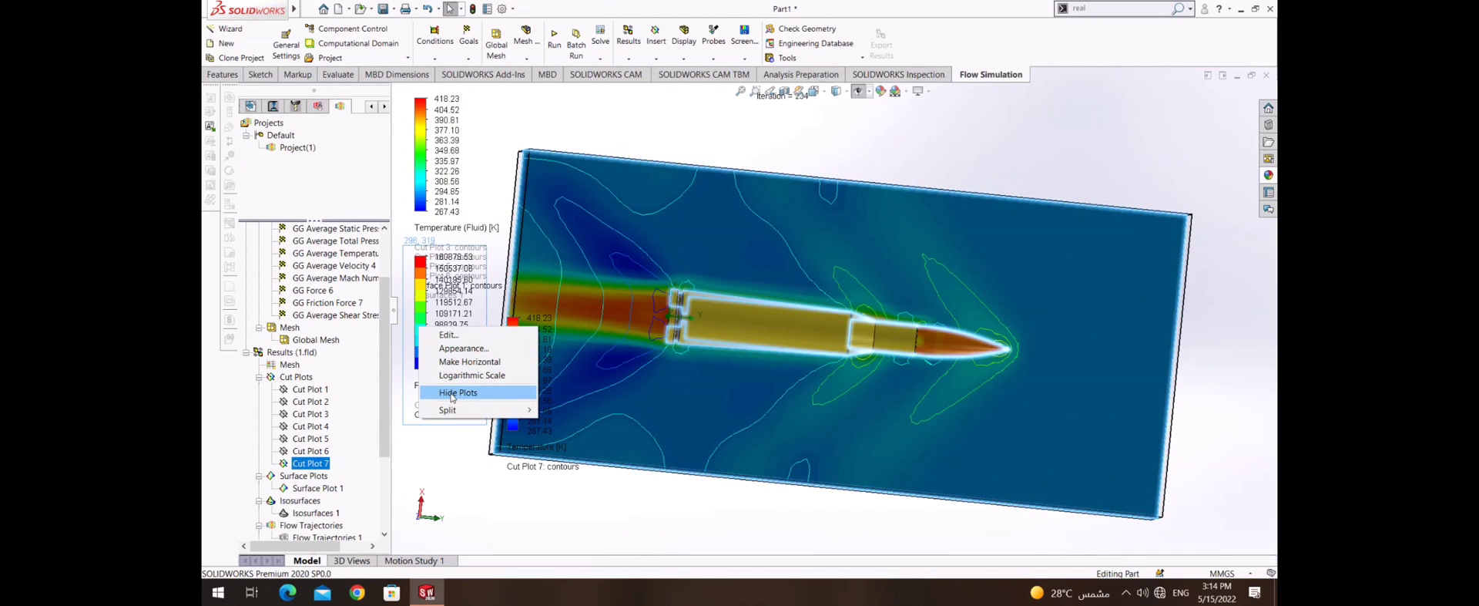
right_click(430, 180)
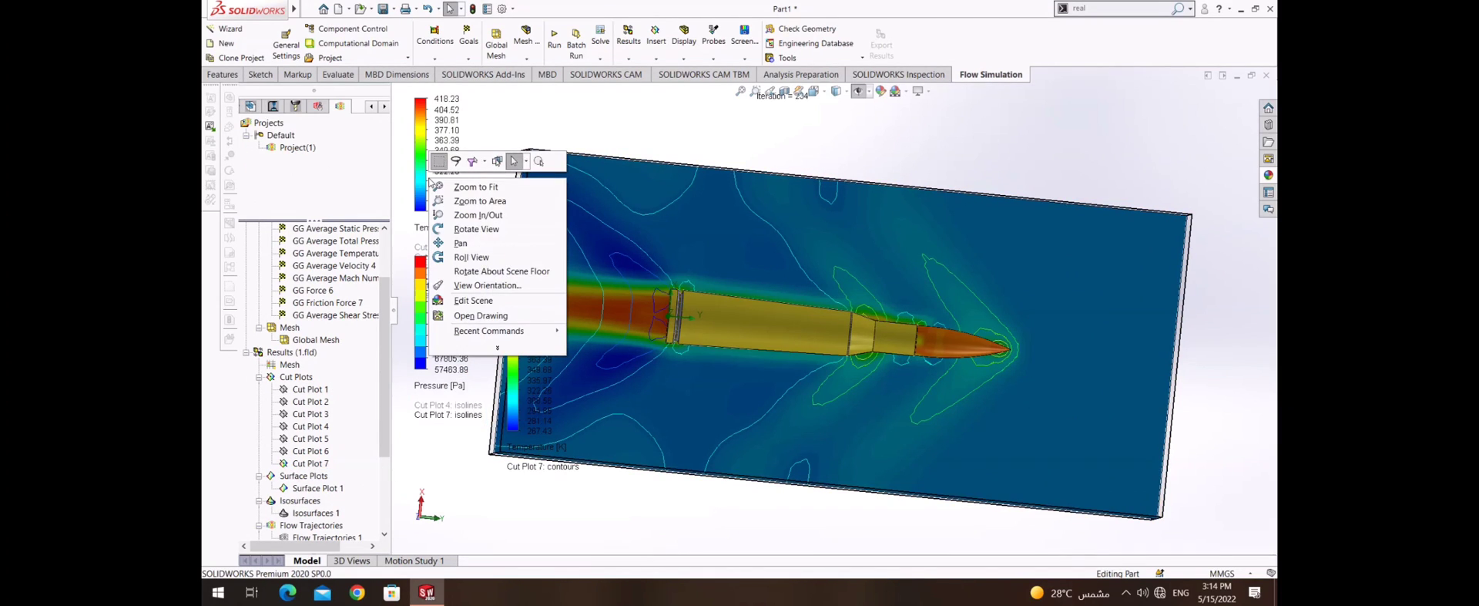
right_click(426, 131)
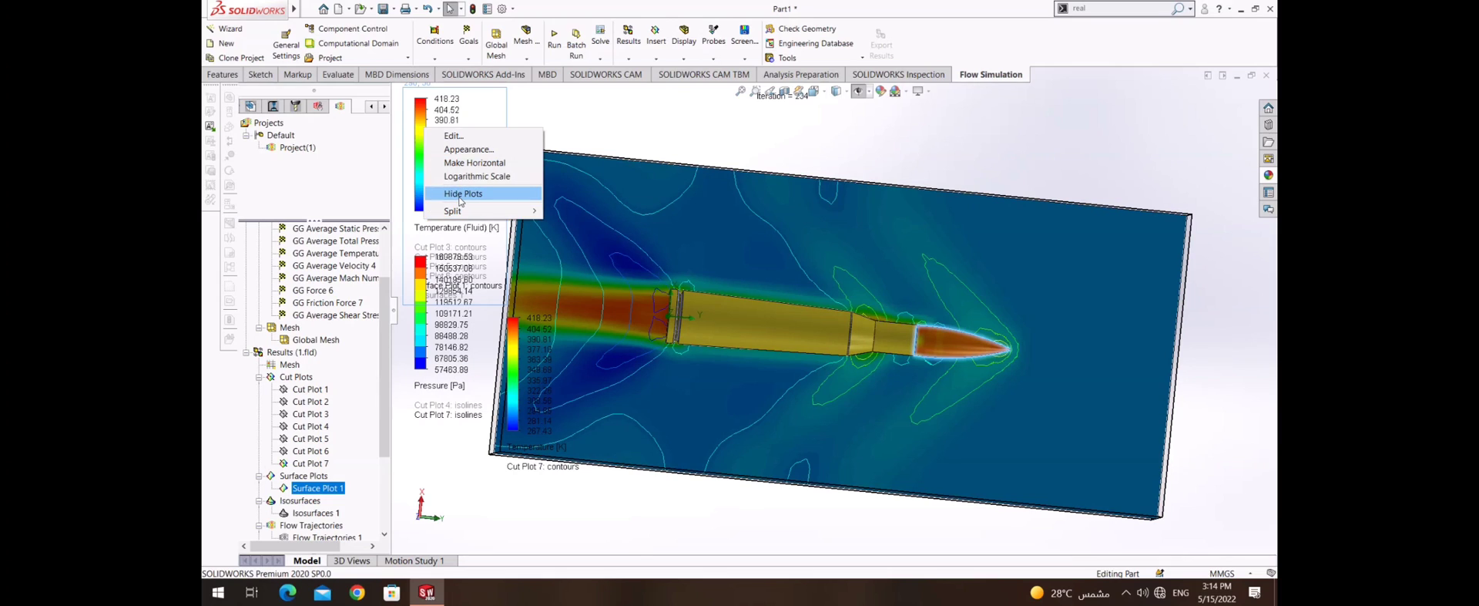
left_click(460, 194)
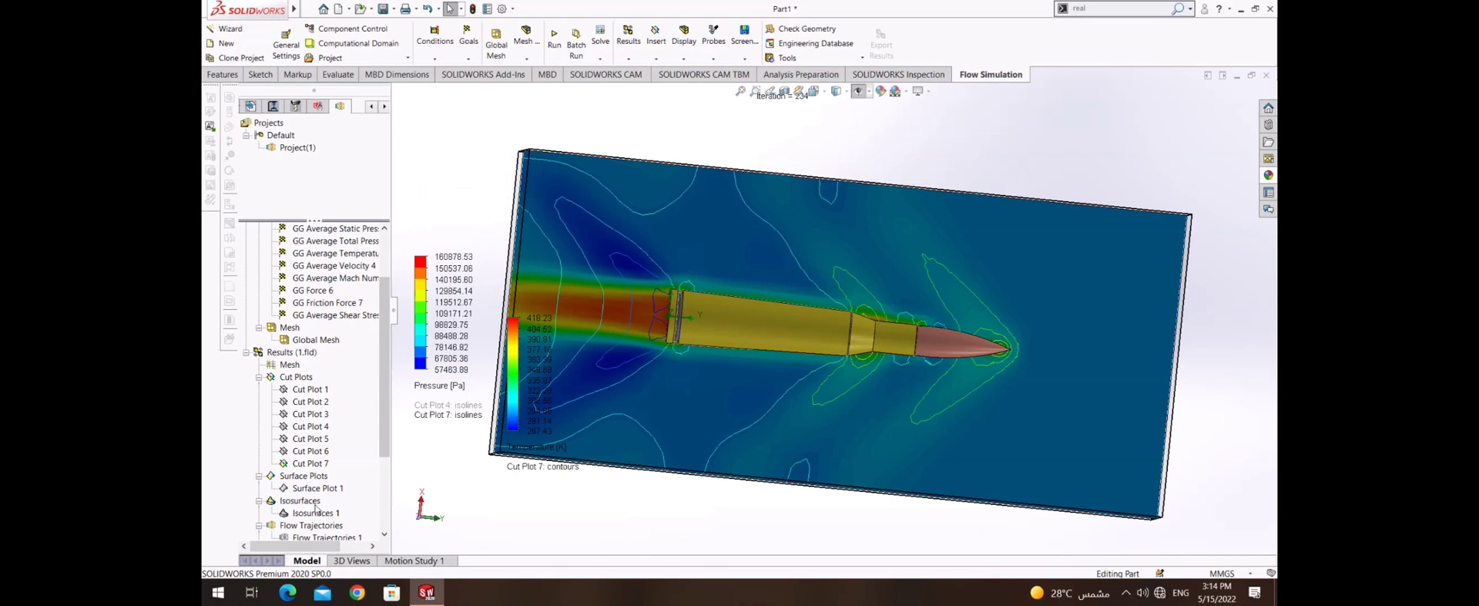
right_click(311, 463)
left_click(324, 255)
- Sweep Cut Plot 7's plane through the domain while orbiting around the cartridge
scroll(852, 317, "up", 2)
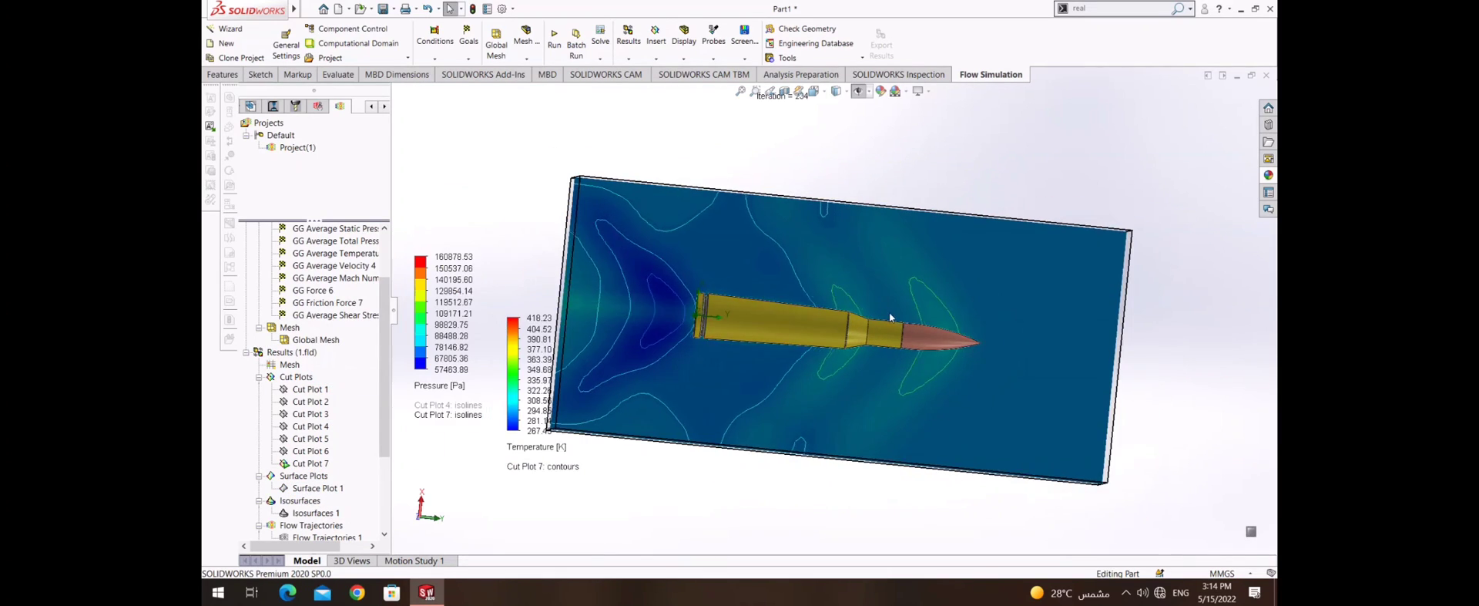
mouse_move(889, 316)
middle_mouse_down()
mouse_move(815, 377)
mouse_move(719, 359)
mouse_move(931, 322)
middle_mouse_up()
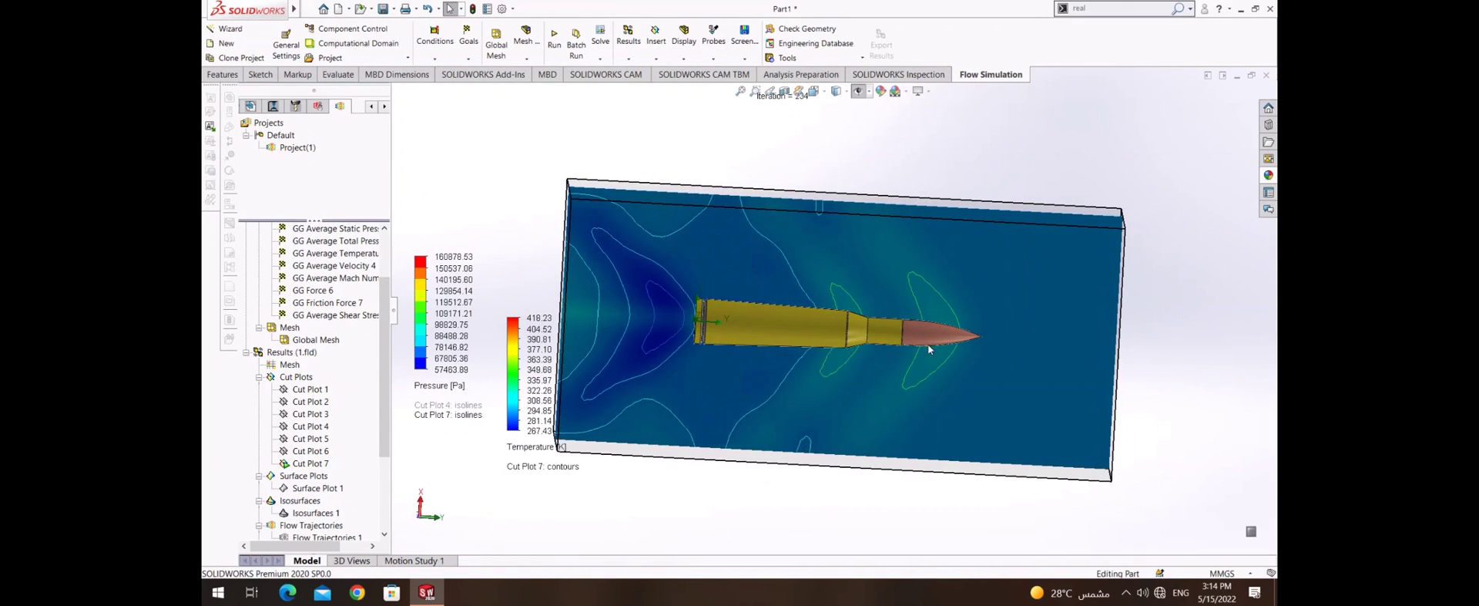
mouse_move(931, 322)
left_mouse_down()
mouse_move(941, 340)
mouse_move(627, 319)
mouse_move(796, 371)
mouse_move(859, 330)
mouse_move(678, 358)
mouse_move(587, 493)
left_mouse_up()
right_click(312, 291)
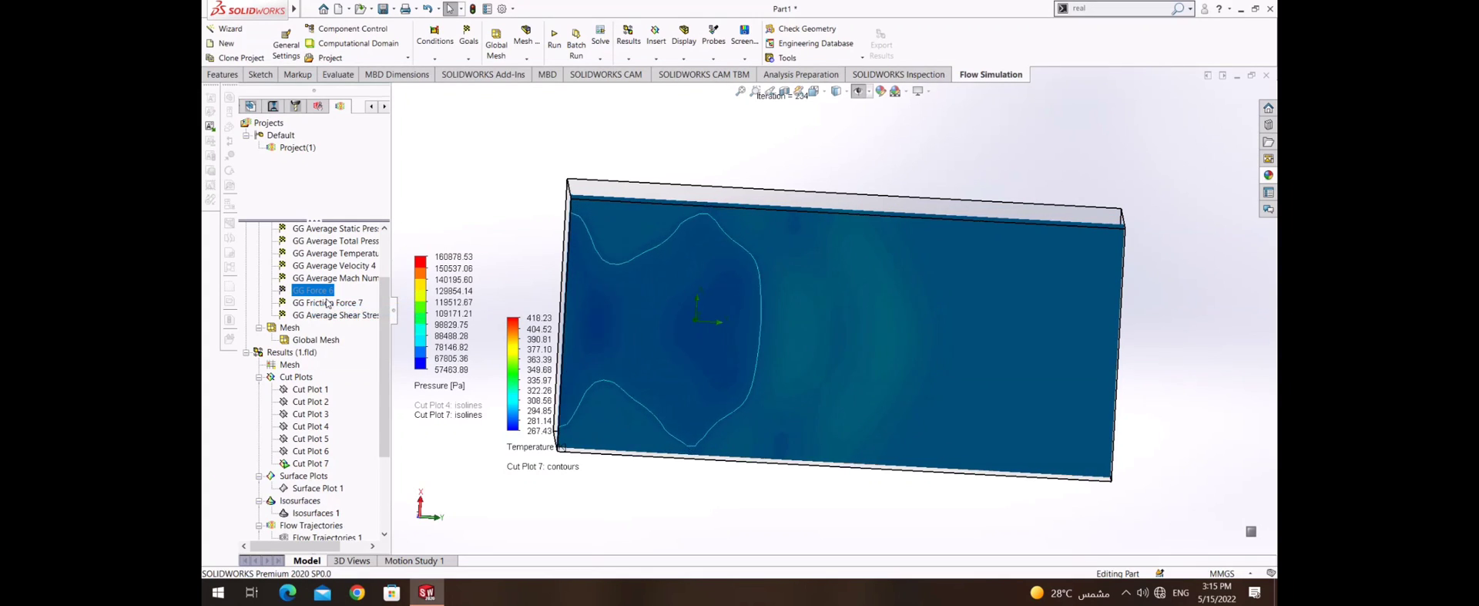
left_click(333, 299)
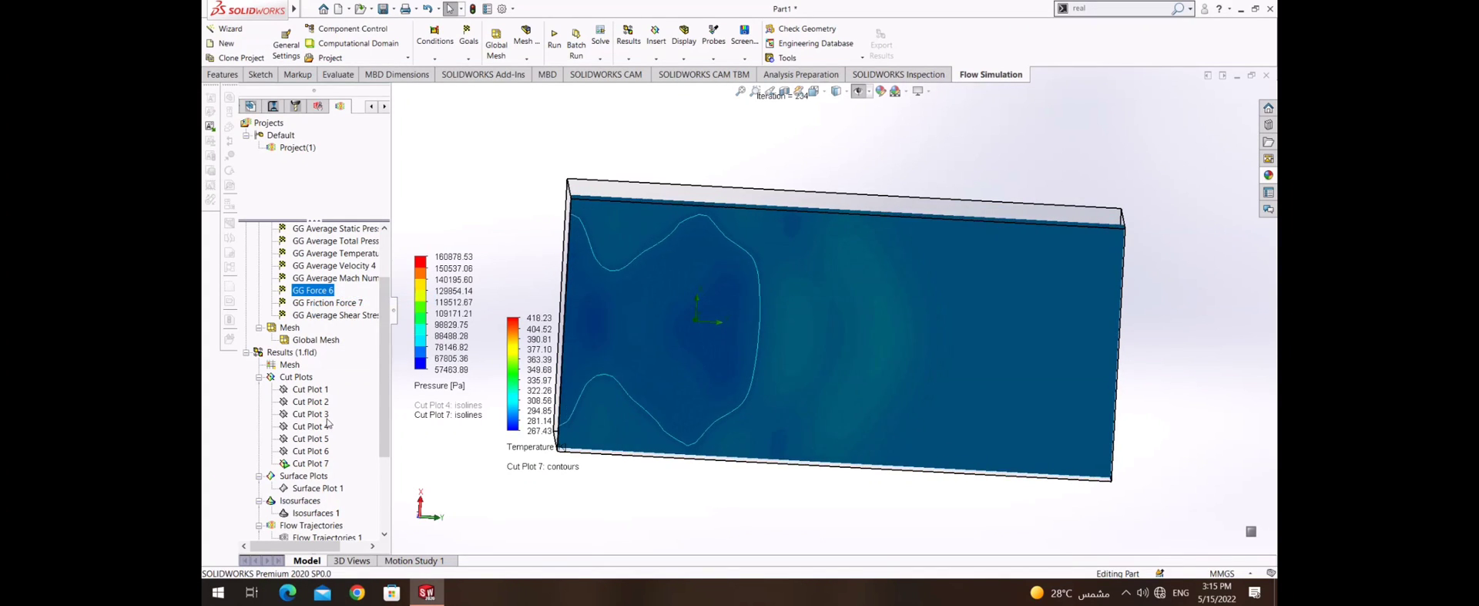
scroll(328, 416, "down", 3)
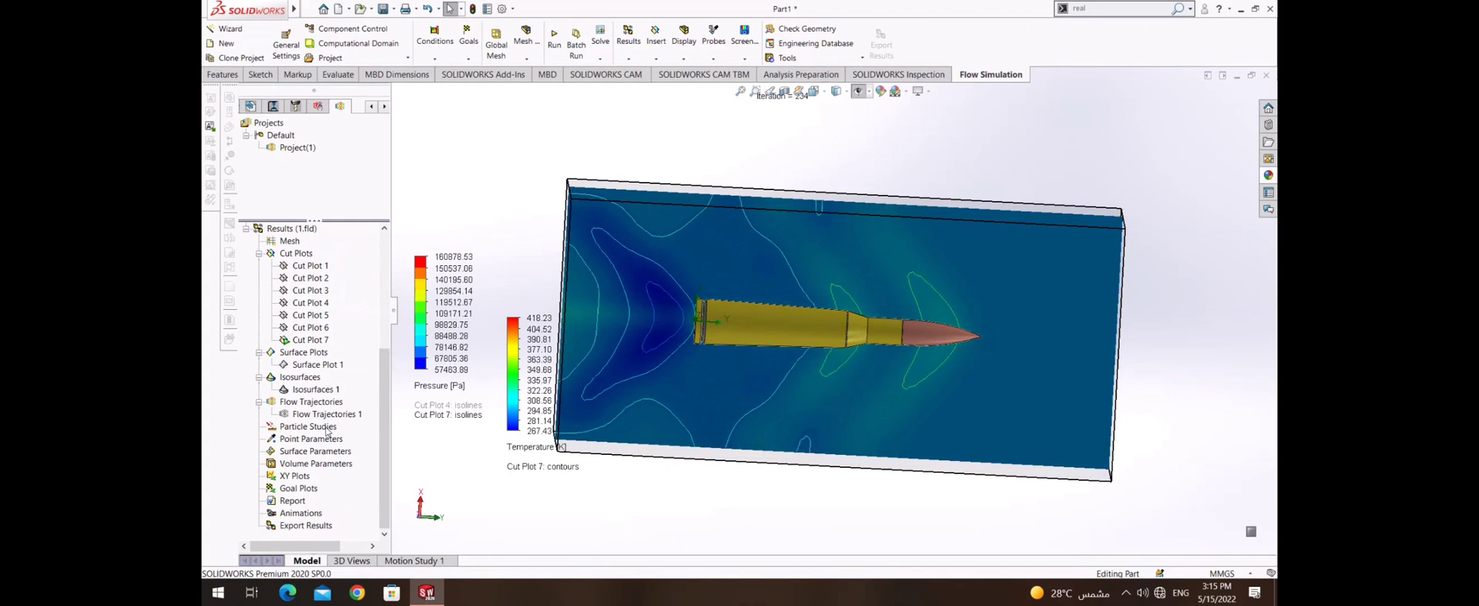